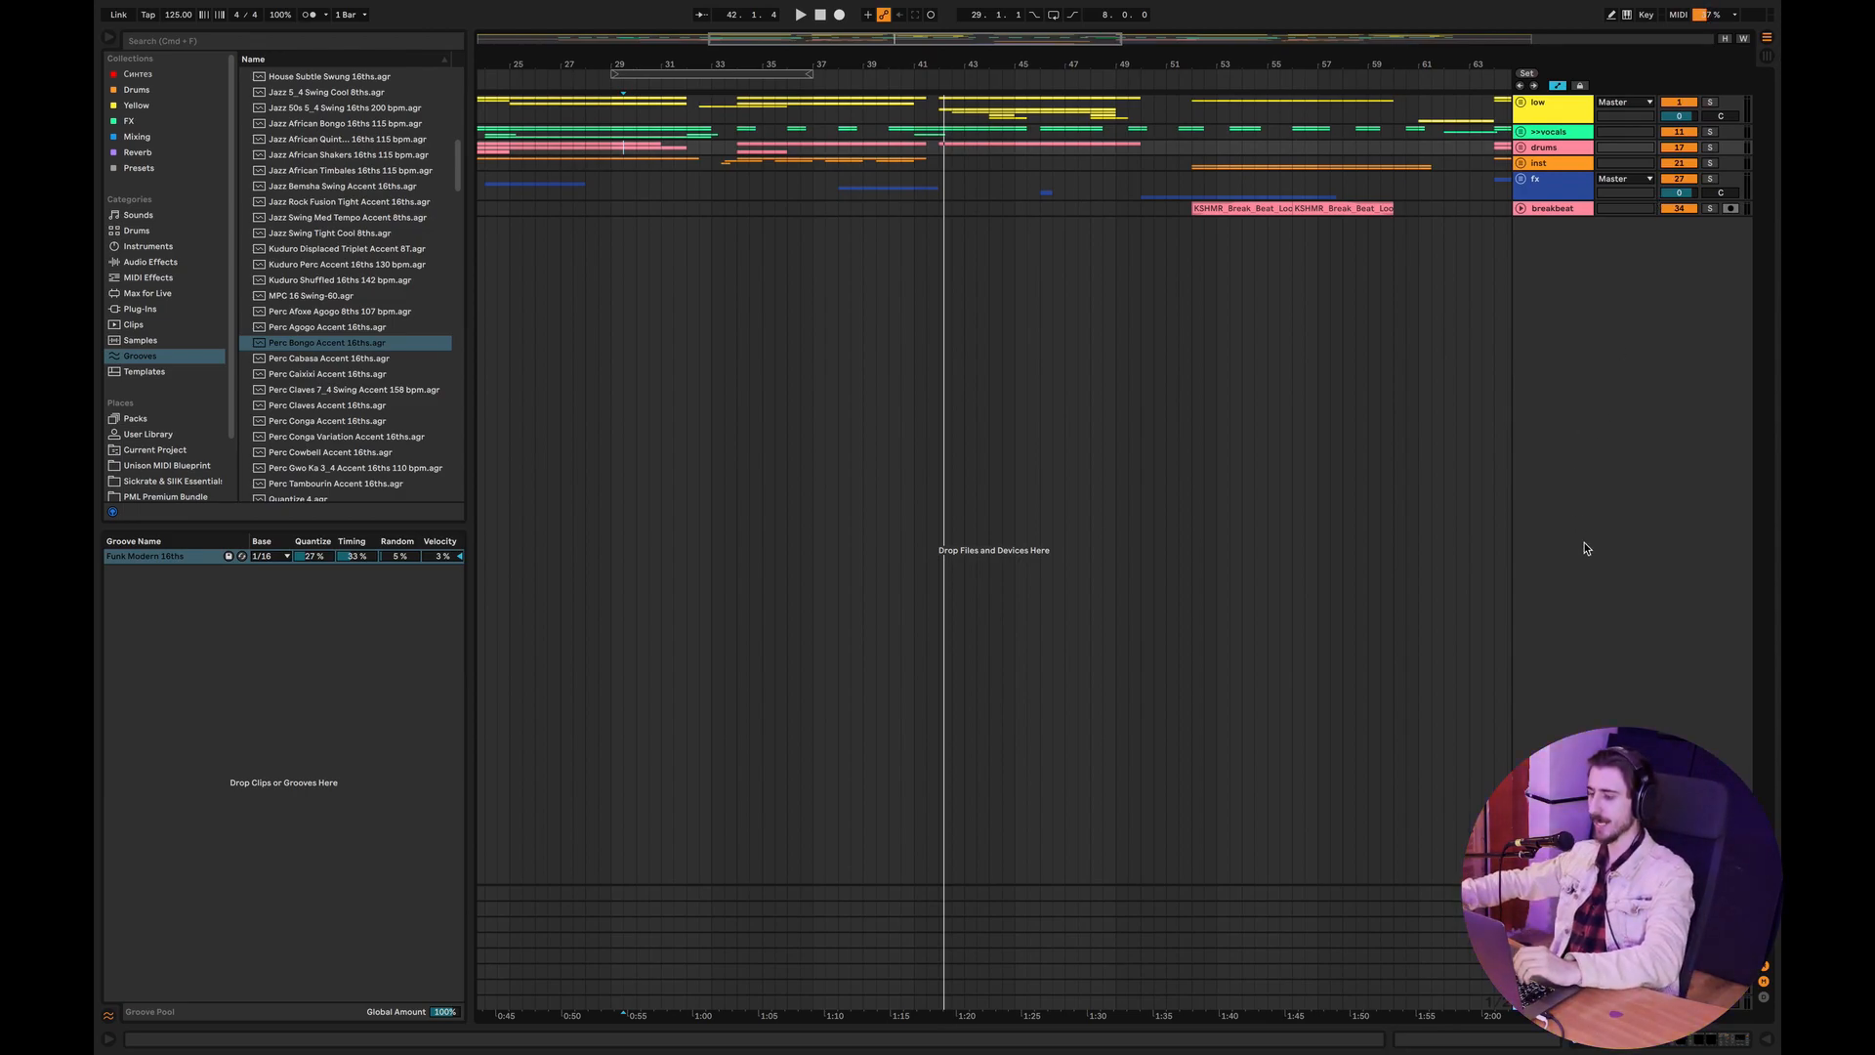
# Show the devices of the A big hall/amb return and unfold the inst group with its lead and perc lead tracks.
pyautogui.doubleClick(1561, 892)
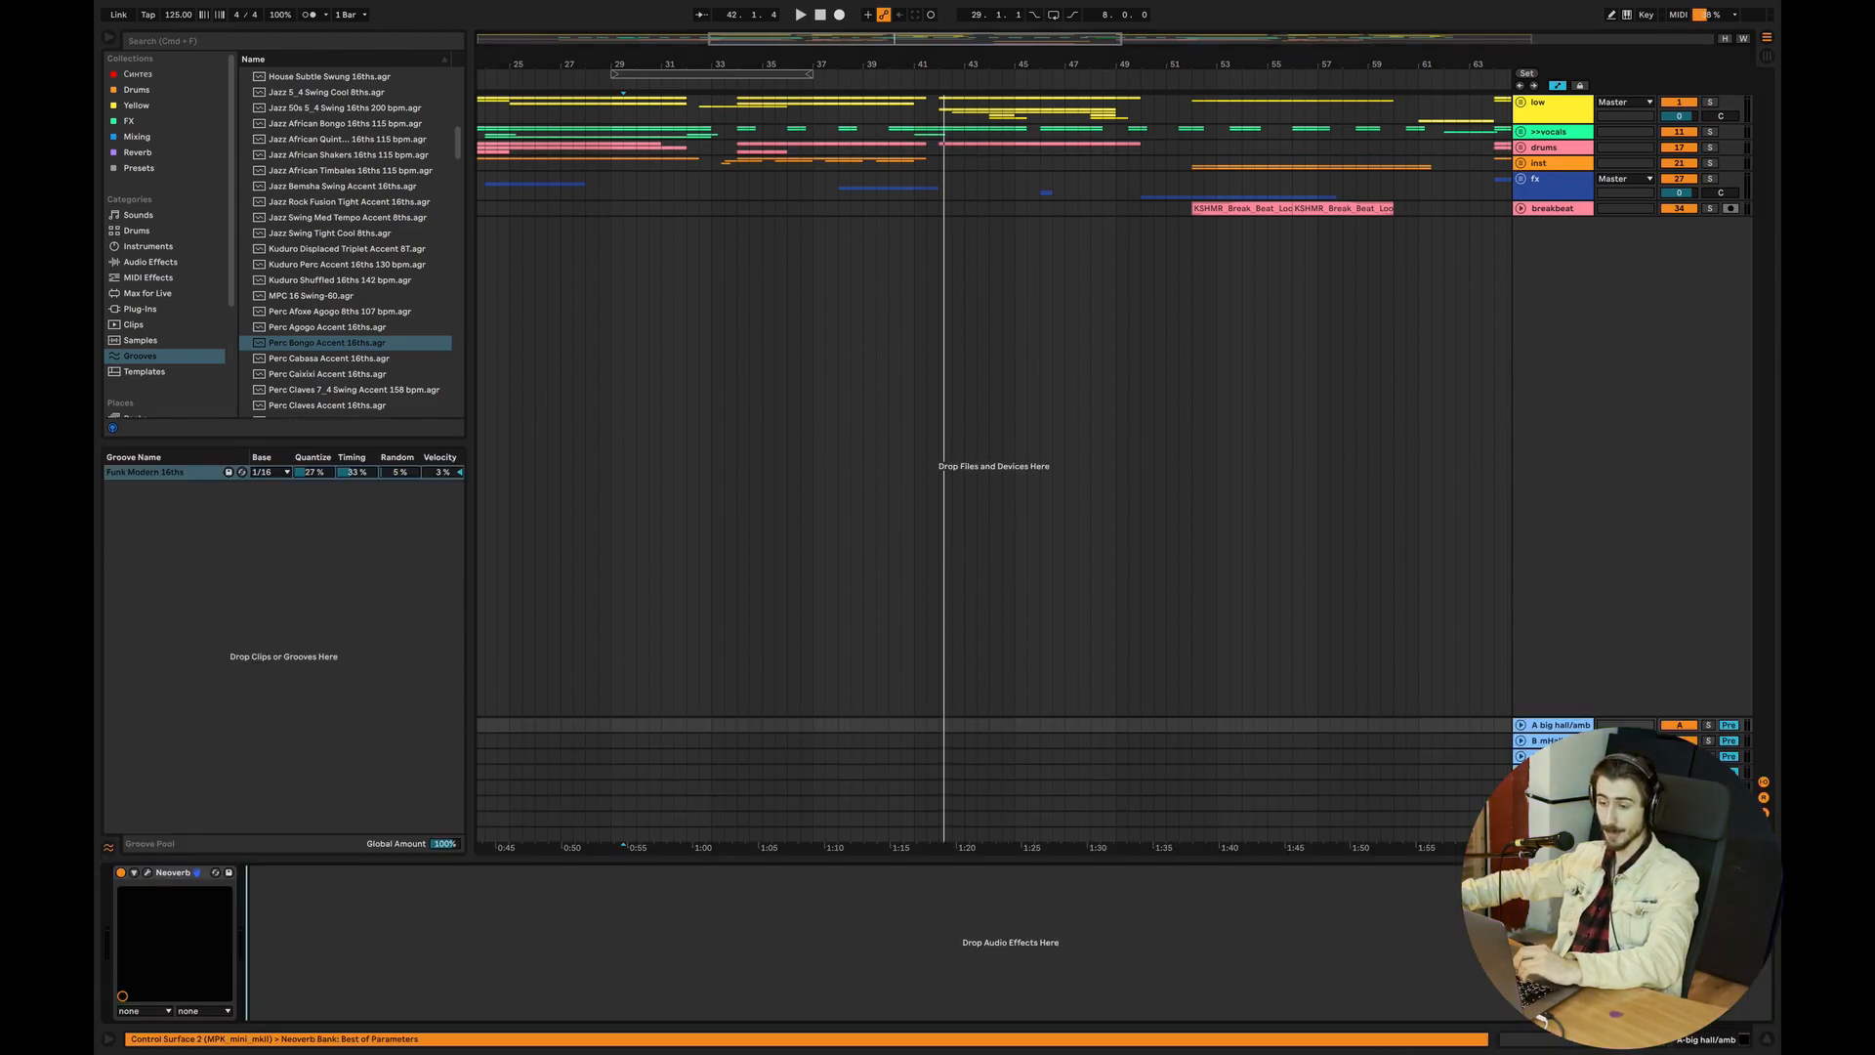
pyautogui.moveTo(781, 39); pyautogui.dragTo(966, 114)
pyautogui.moveTo(812, 50); pyautogui.dragTo(867, 54)
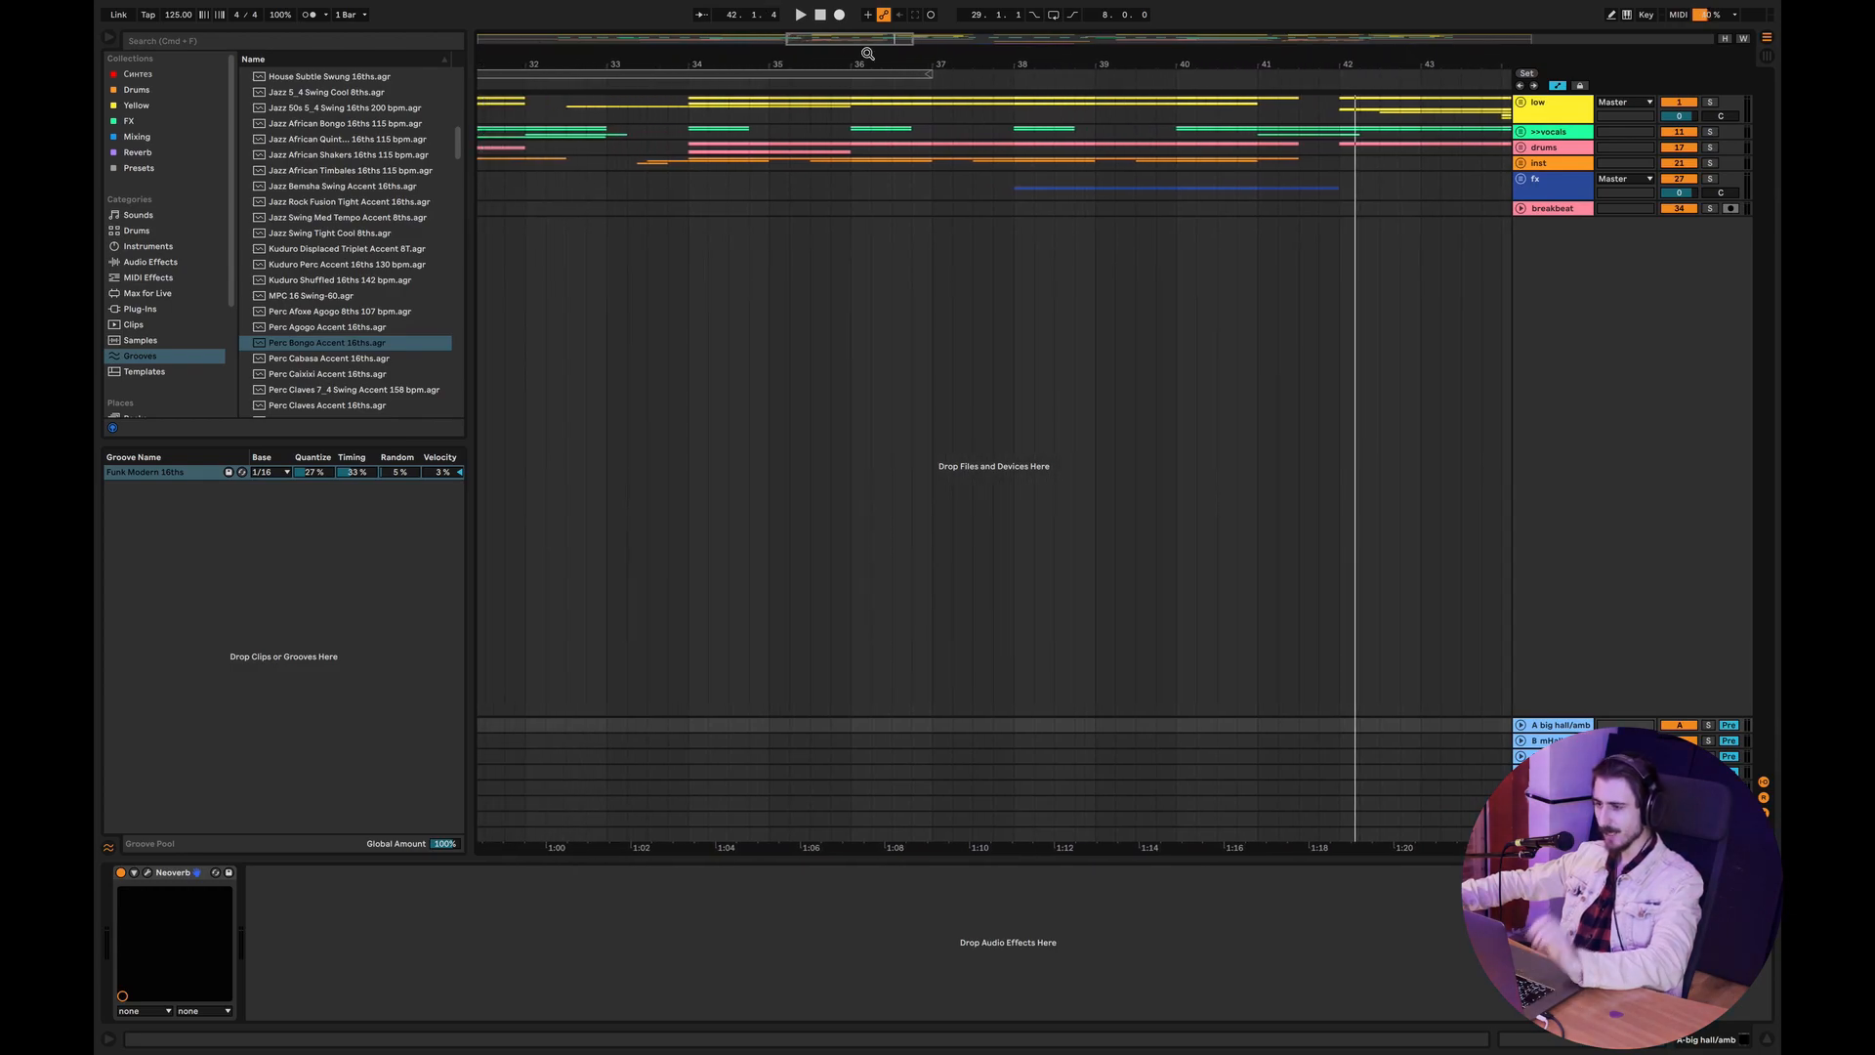
pyautogui.click(1521, 162)
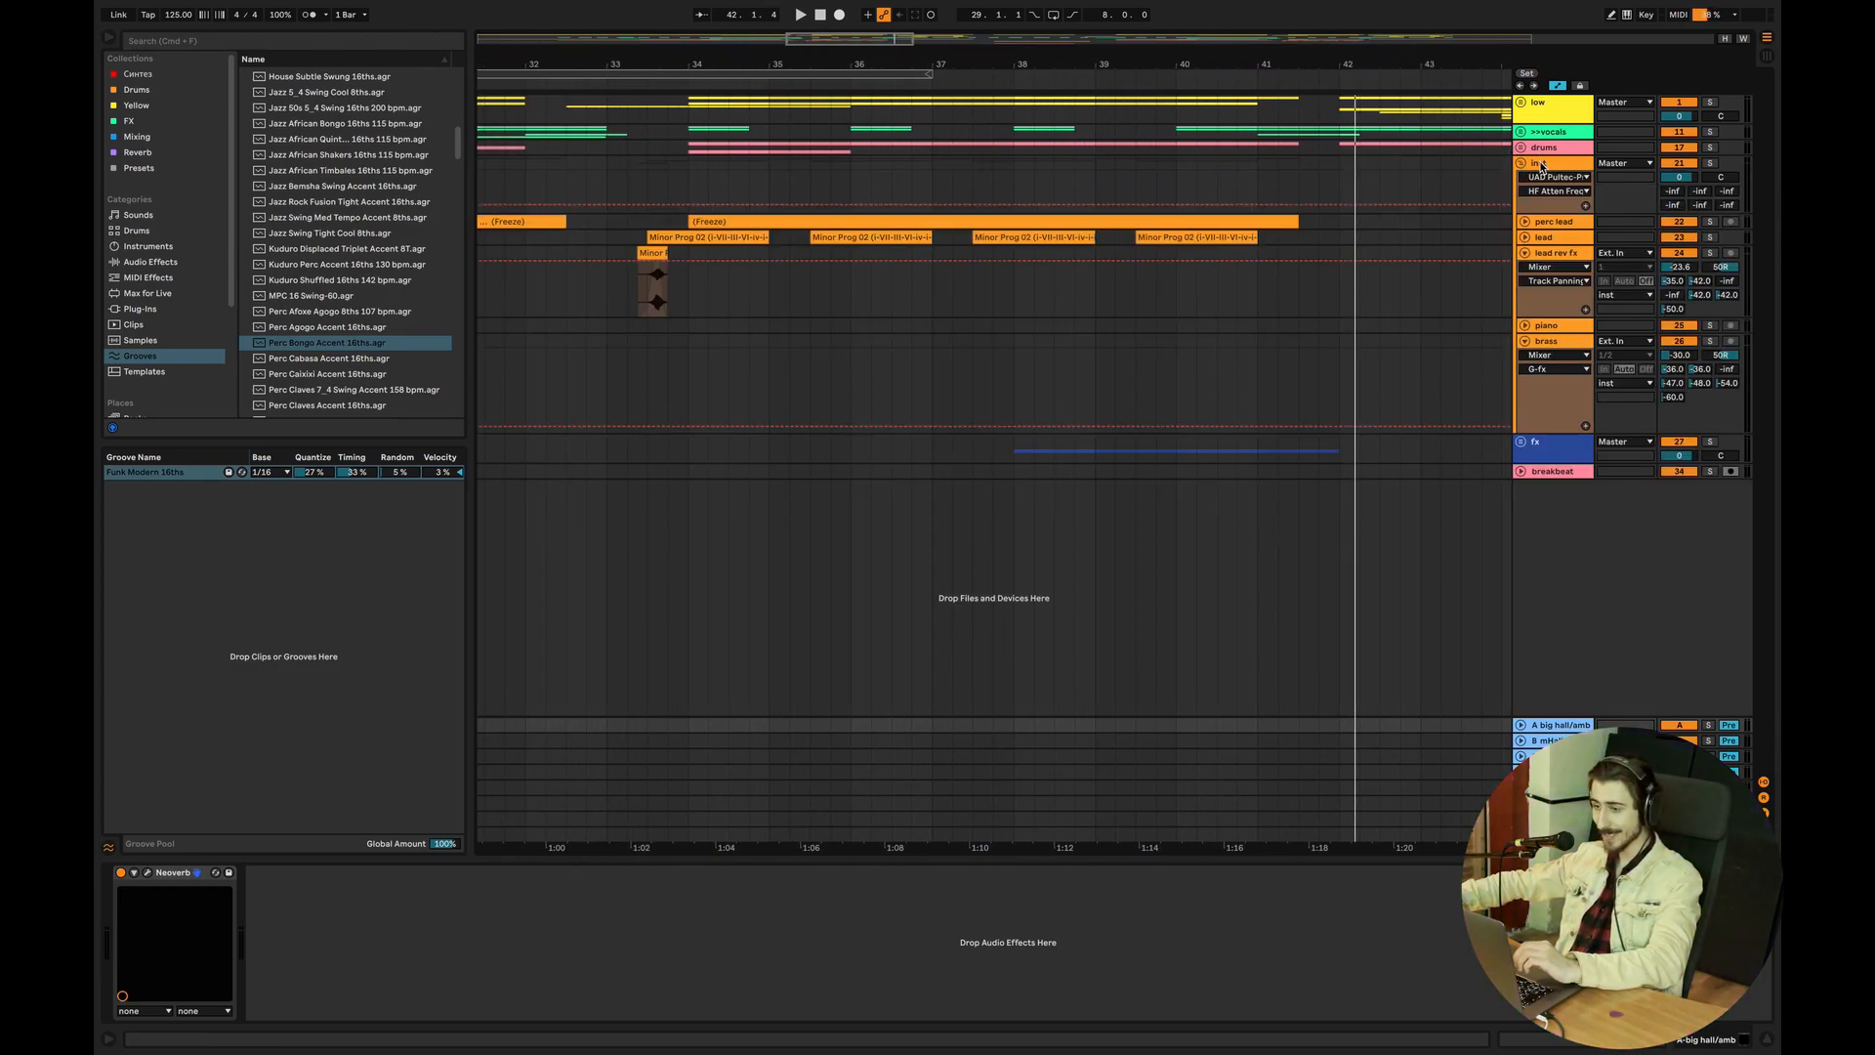
pyautogui.click(1524, 237)
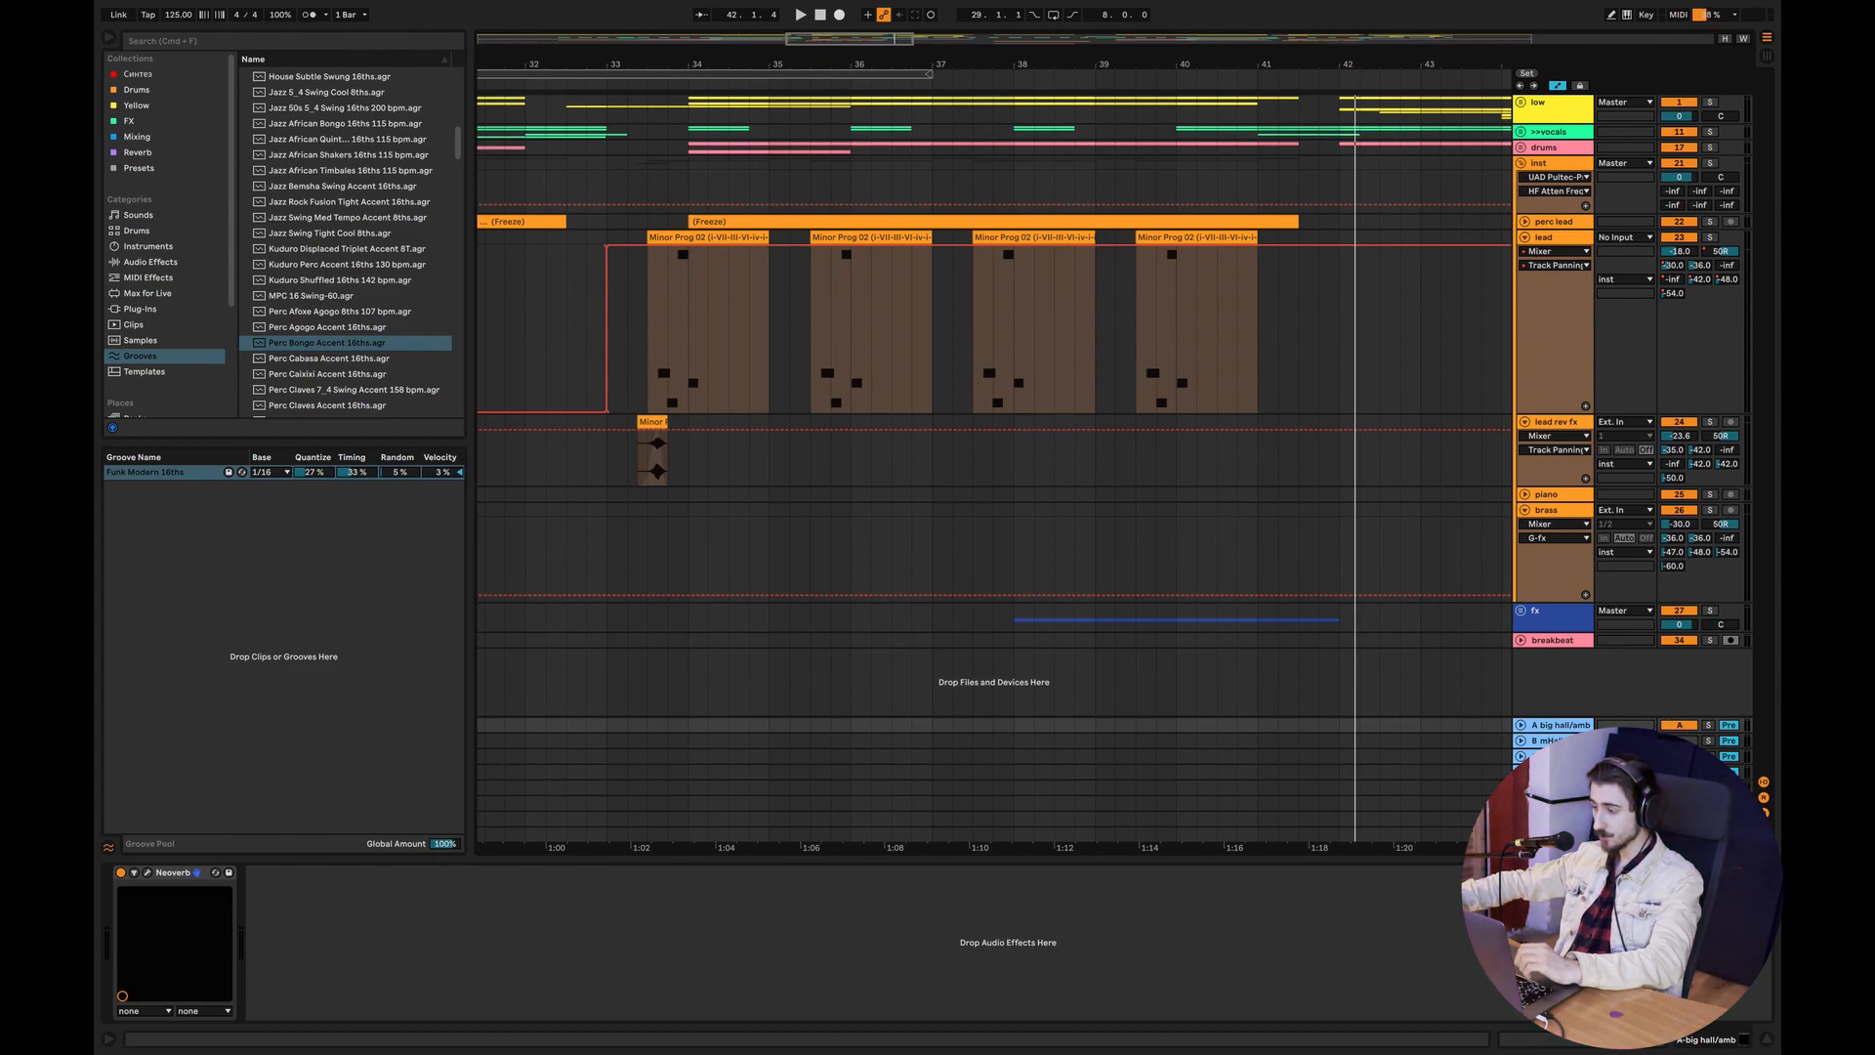
pyautogui.click(1524, 222)
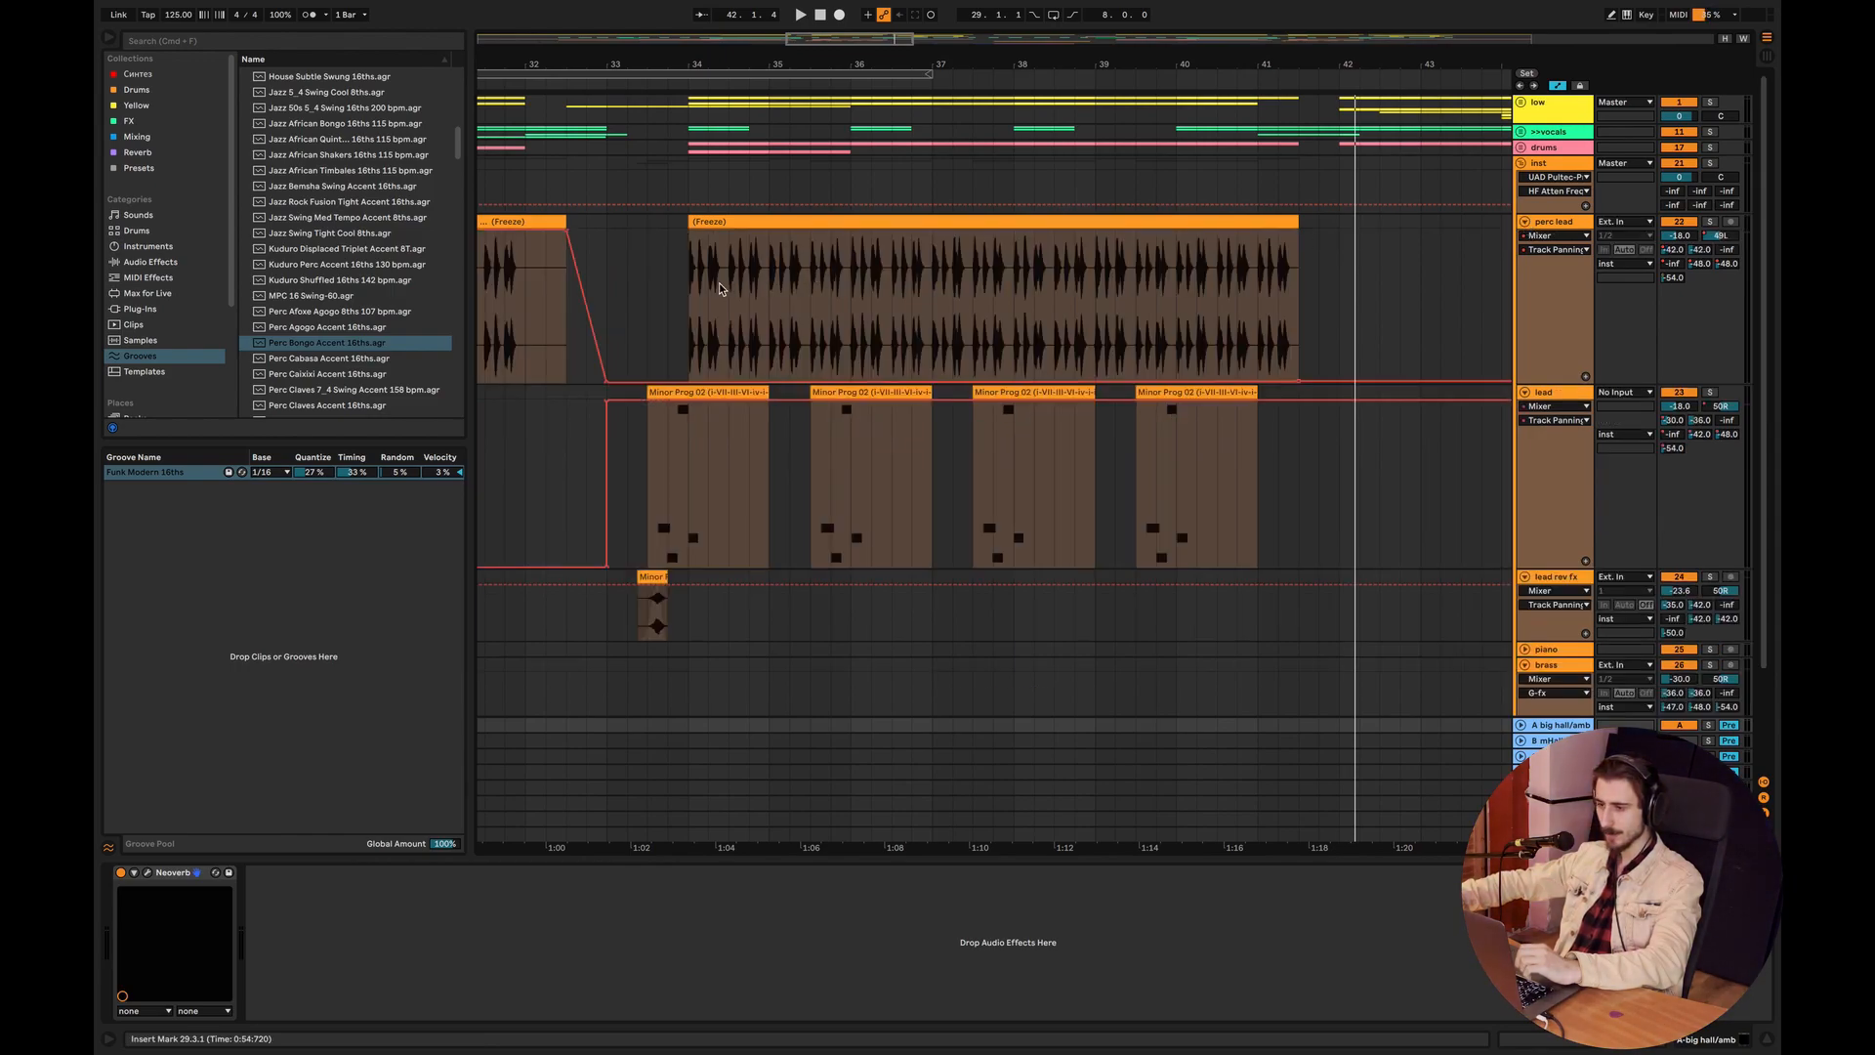
# Place the insert marker at the start of the perc lead clip at bar 34 and solo perc lead and the low group.
pyautogui.click(691, 283)
pyautogui.click(1767, 1038)
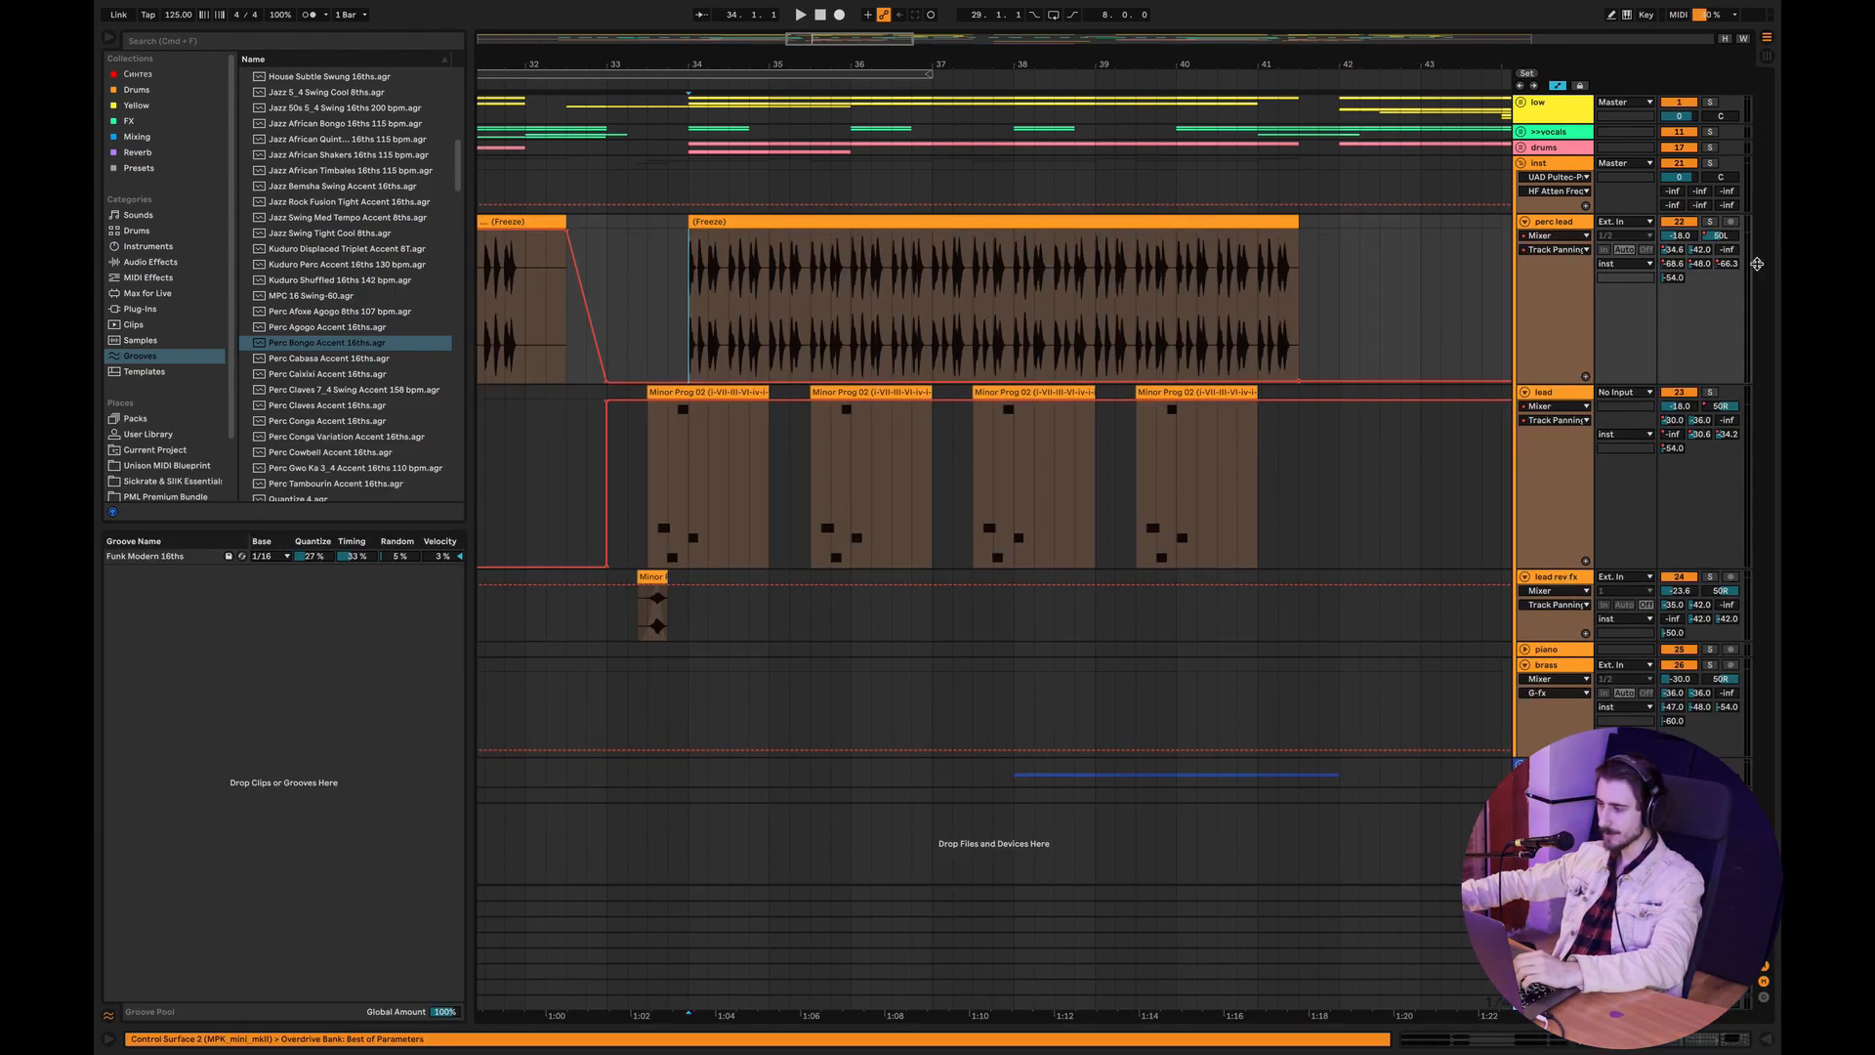
pyautogui.click(1710, 221)
pyautogui.click(1709, 102)
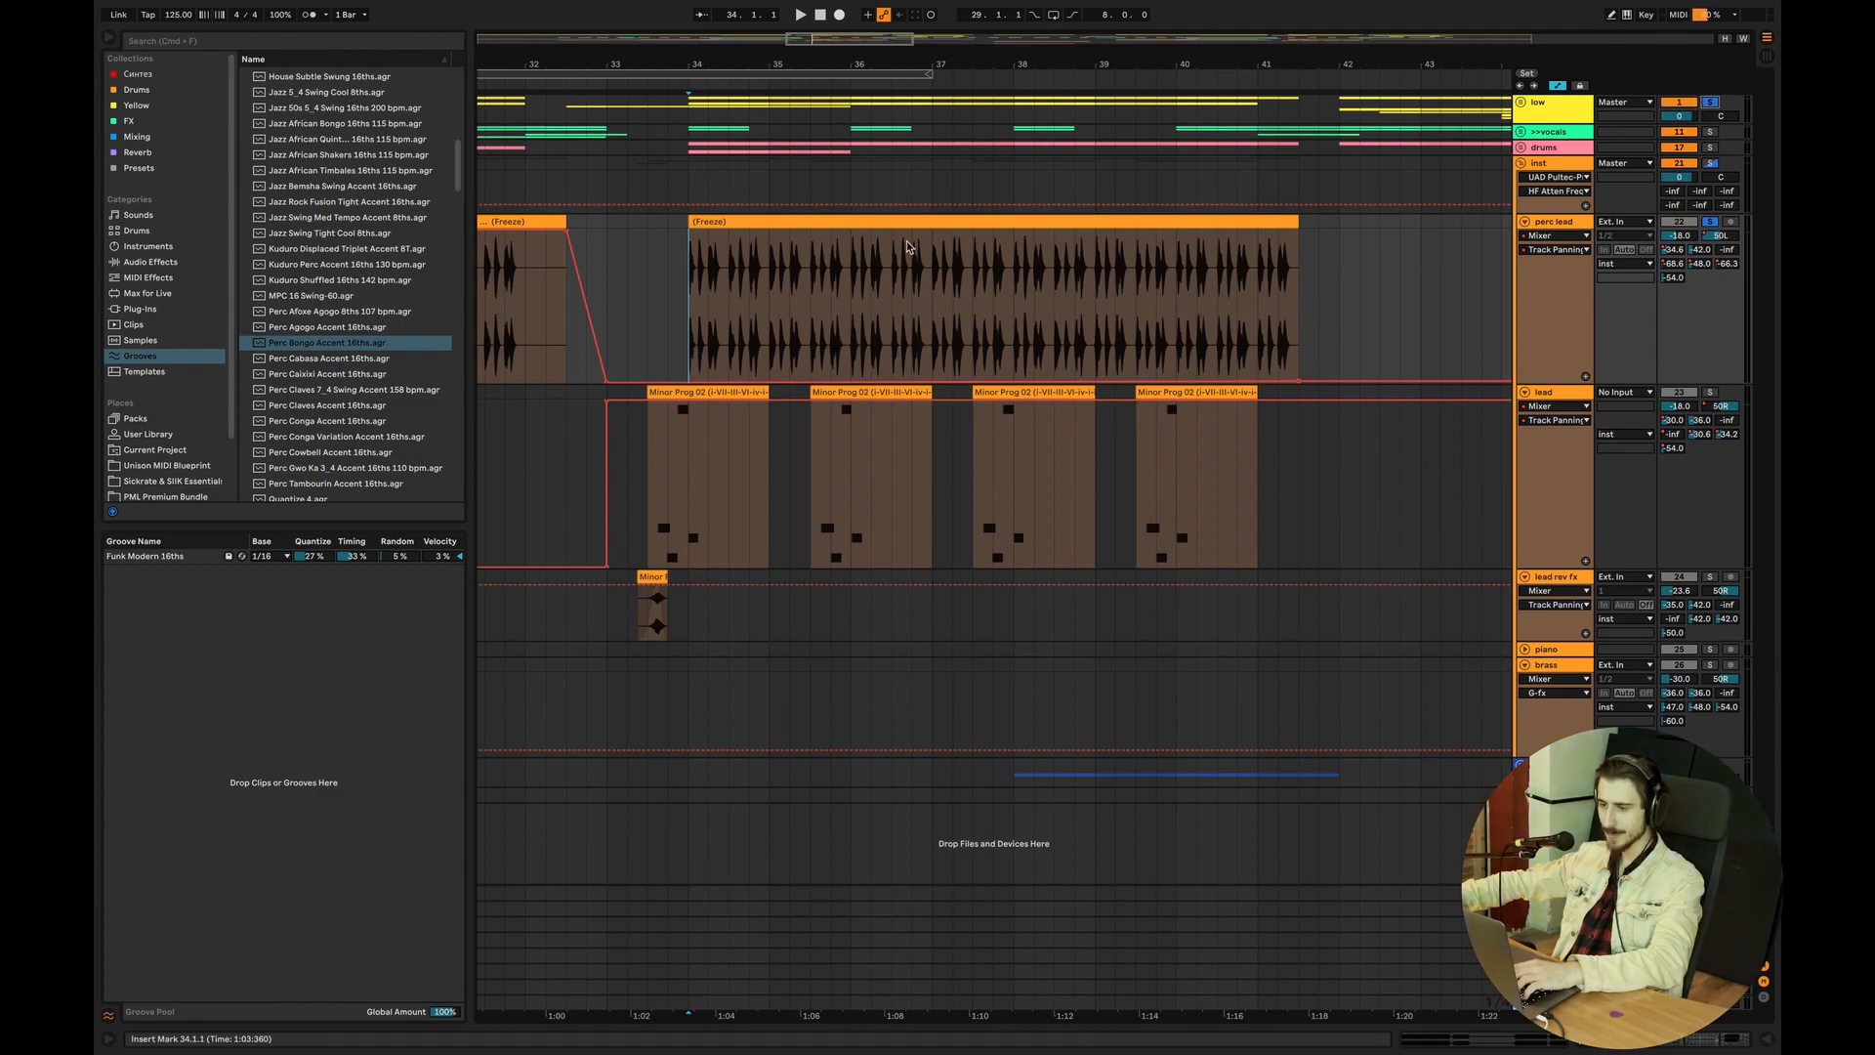
# Raise the perc lead track's send to the A big hall/amb return to -17 dB and play from bar 34.
pyautogui.moveTo(1673, 249); pyautogui.dragTo(1673, 237)
pyautogui.press('space')
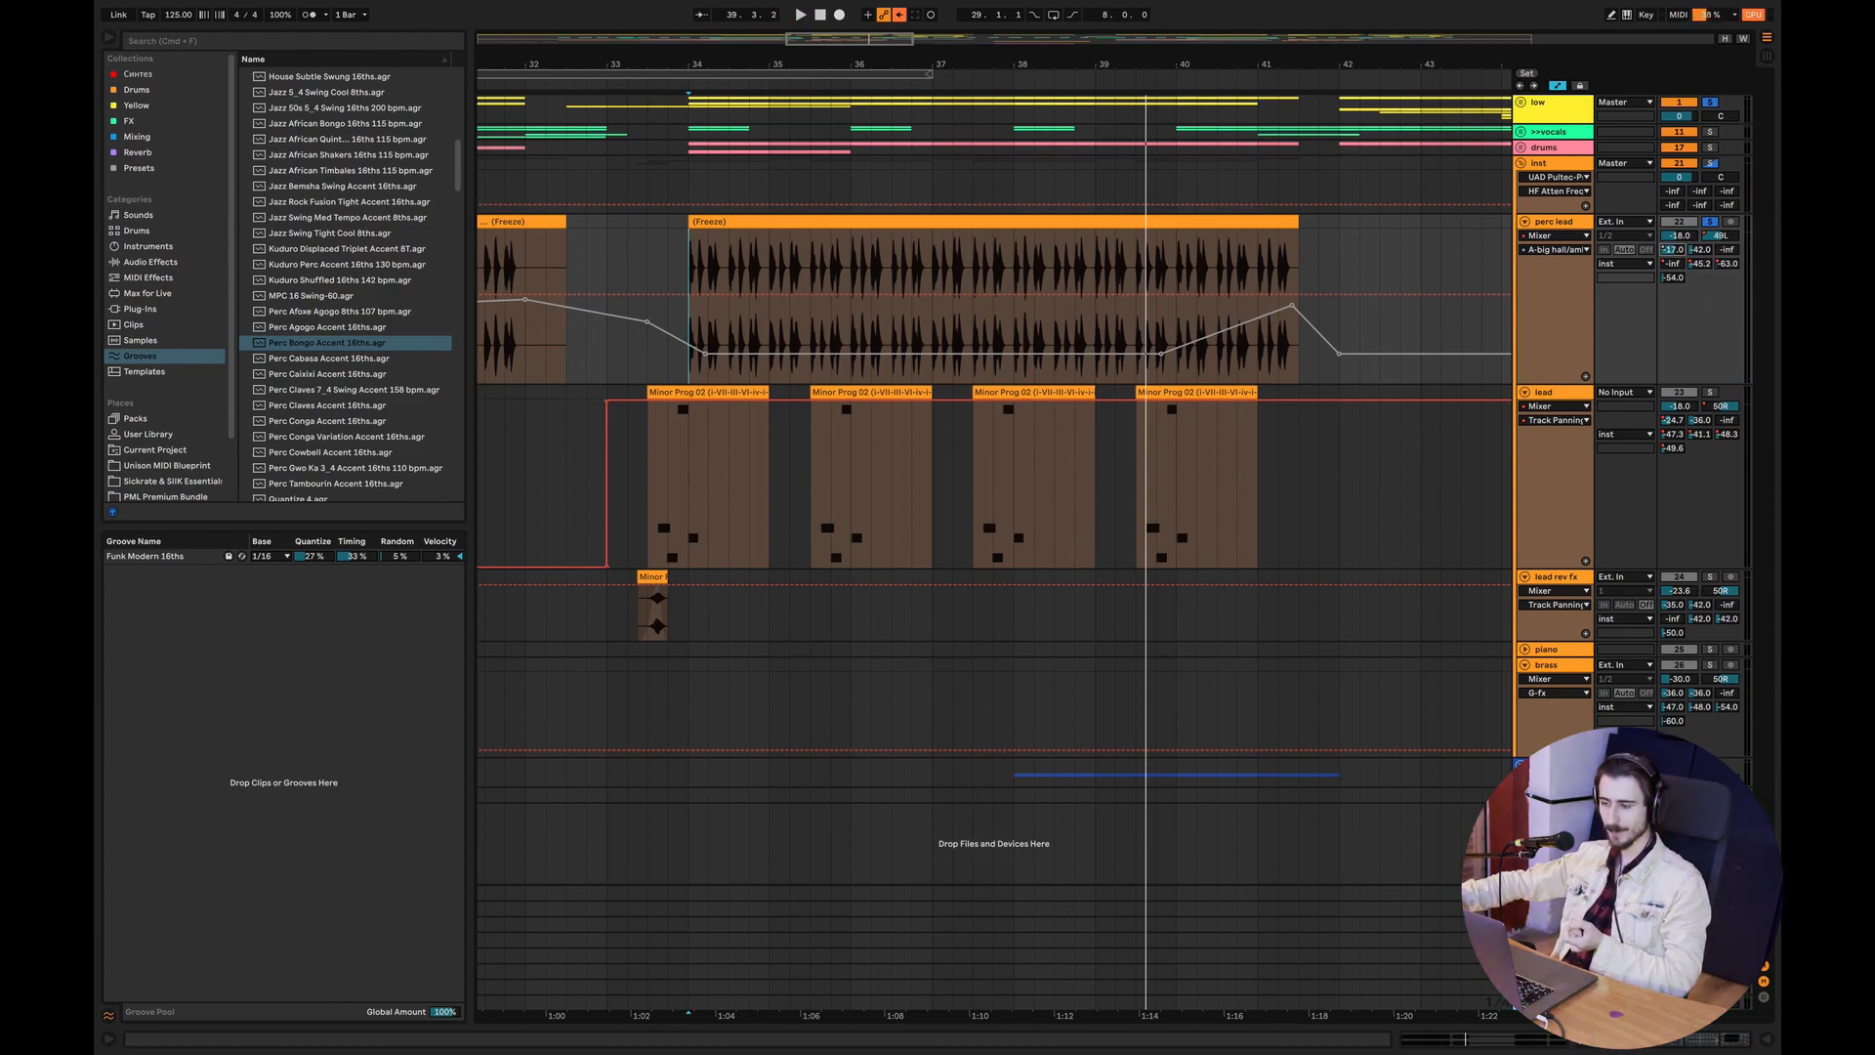
# Open Neoverb on the A big hall/amb return and move its blend point up from the plate-hall edge toward the triangle's centre.
pyautogui.doubleClick(1560, 893)
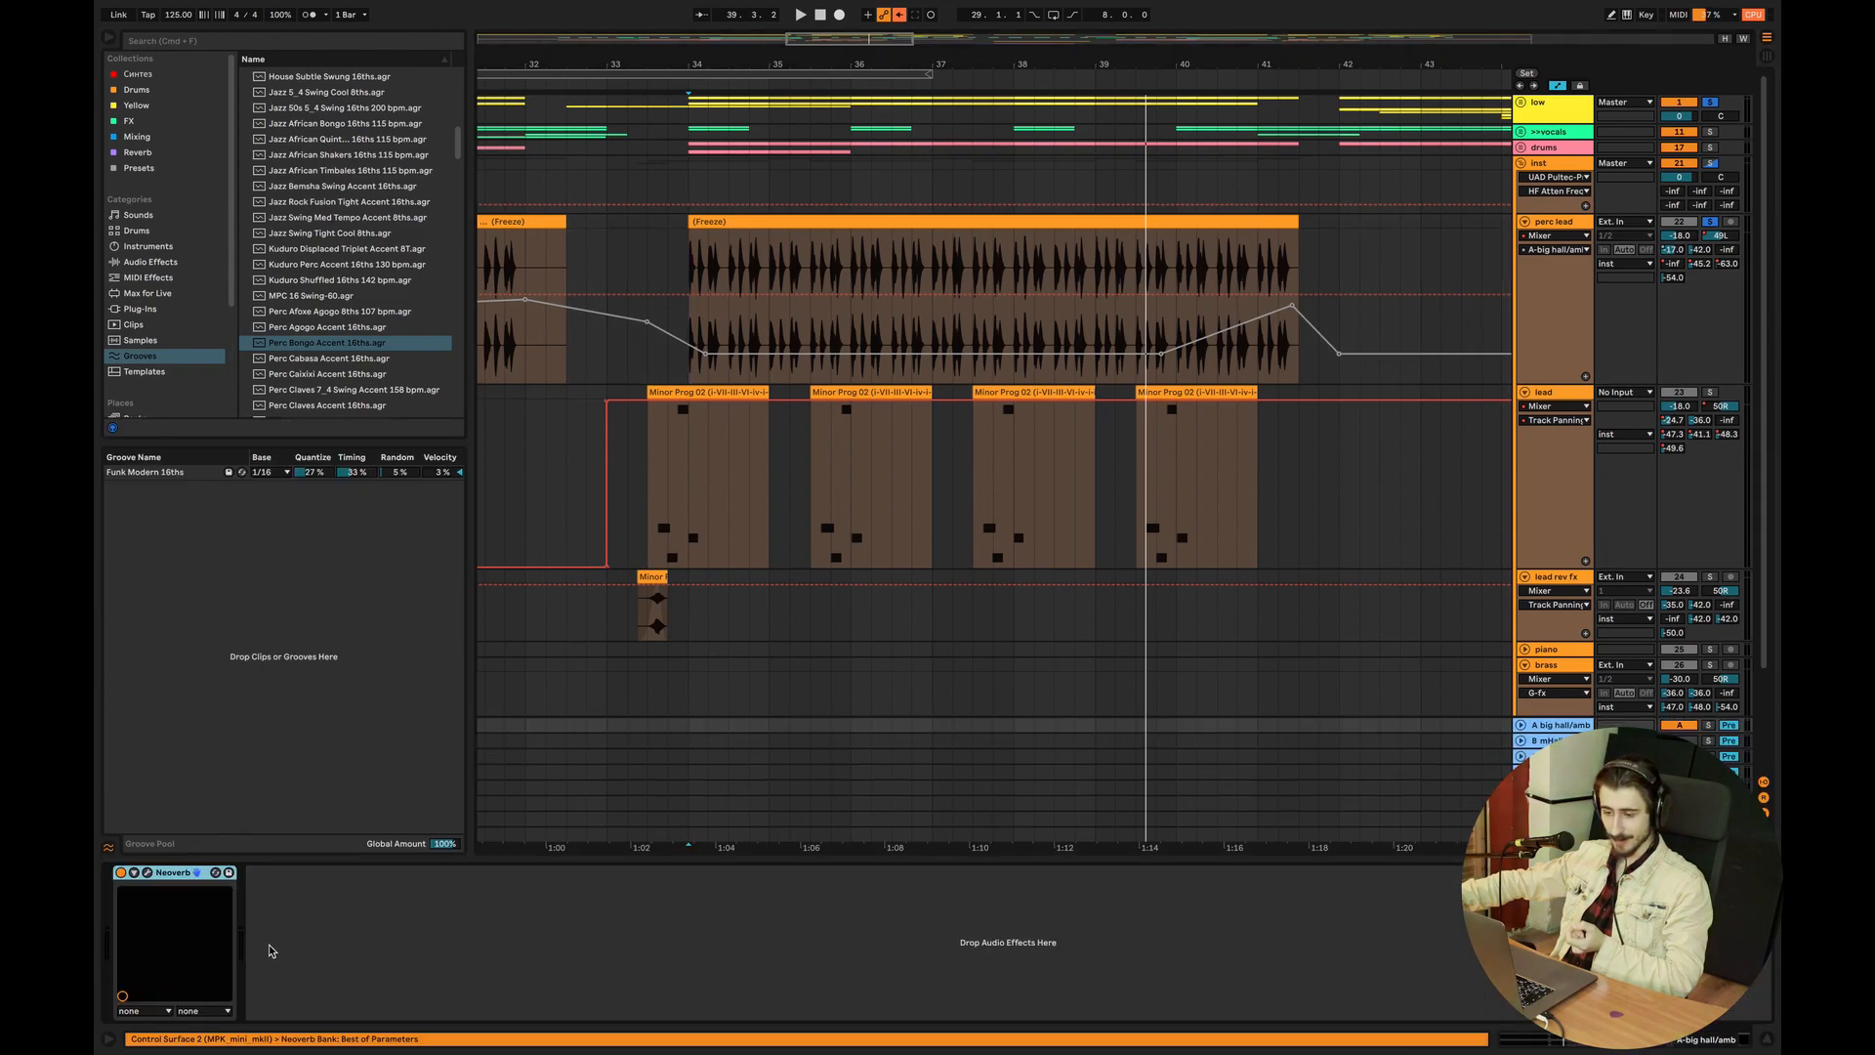
pyautogui.click(146, 872)
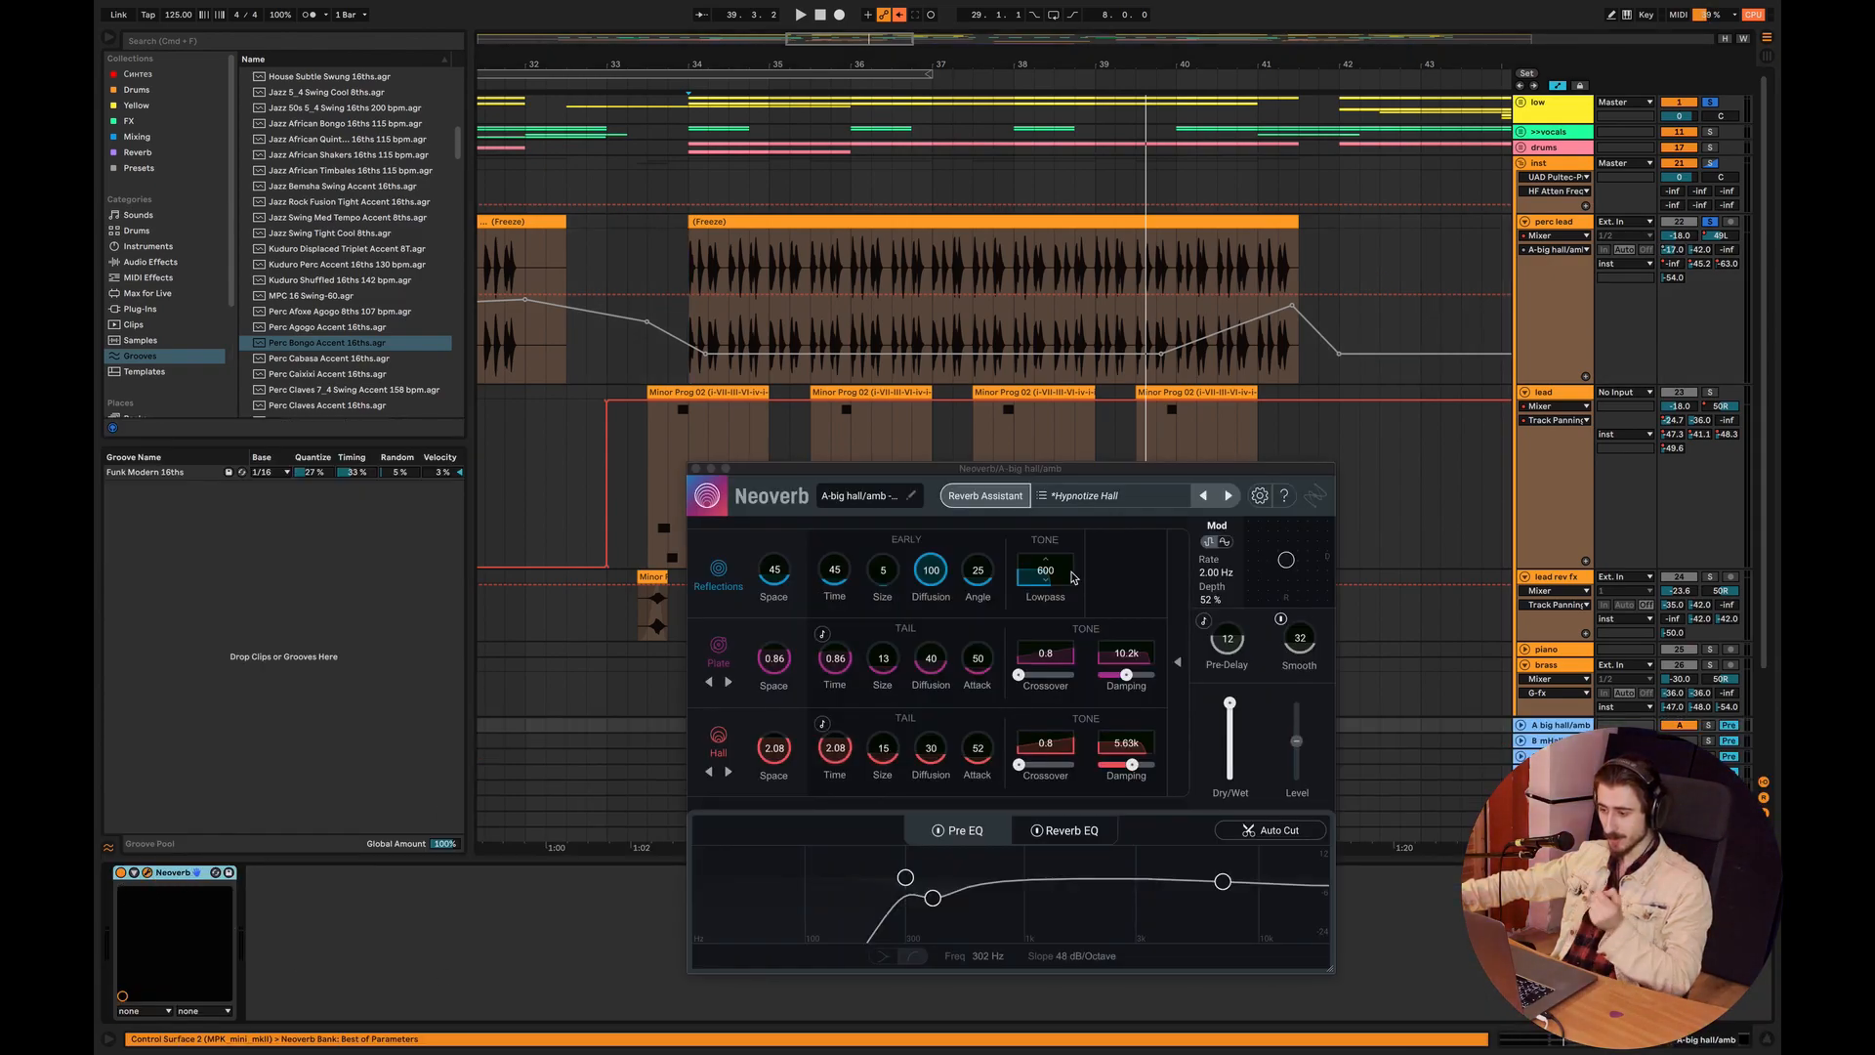
pyautogui.moveTo(1023, 455); pyautogui.dragTo(990, 276)
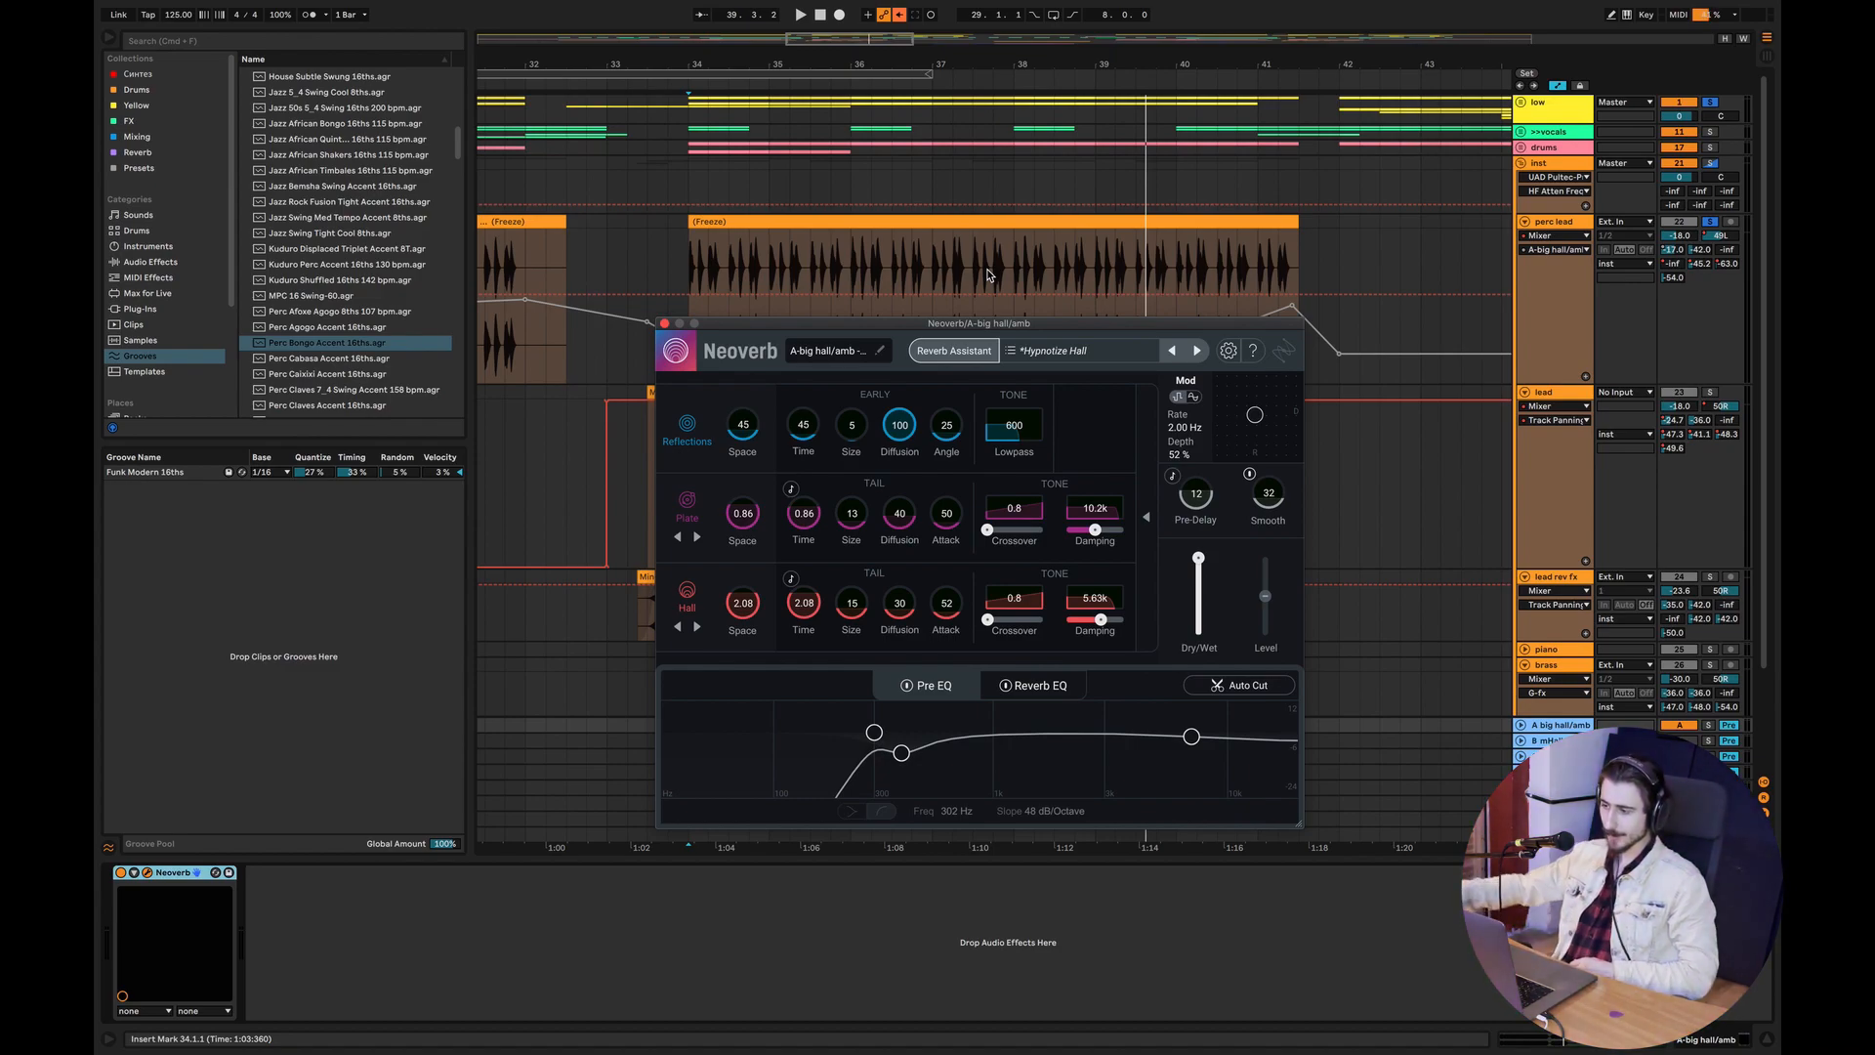
pyautogui.click(952, 351)
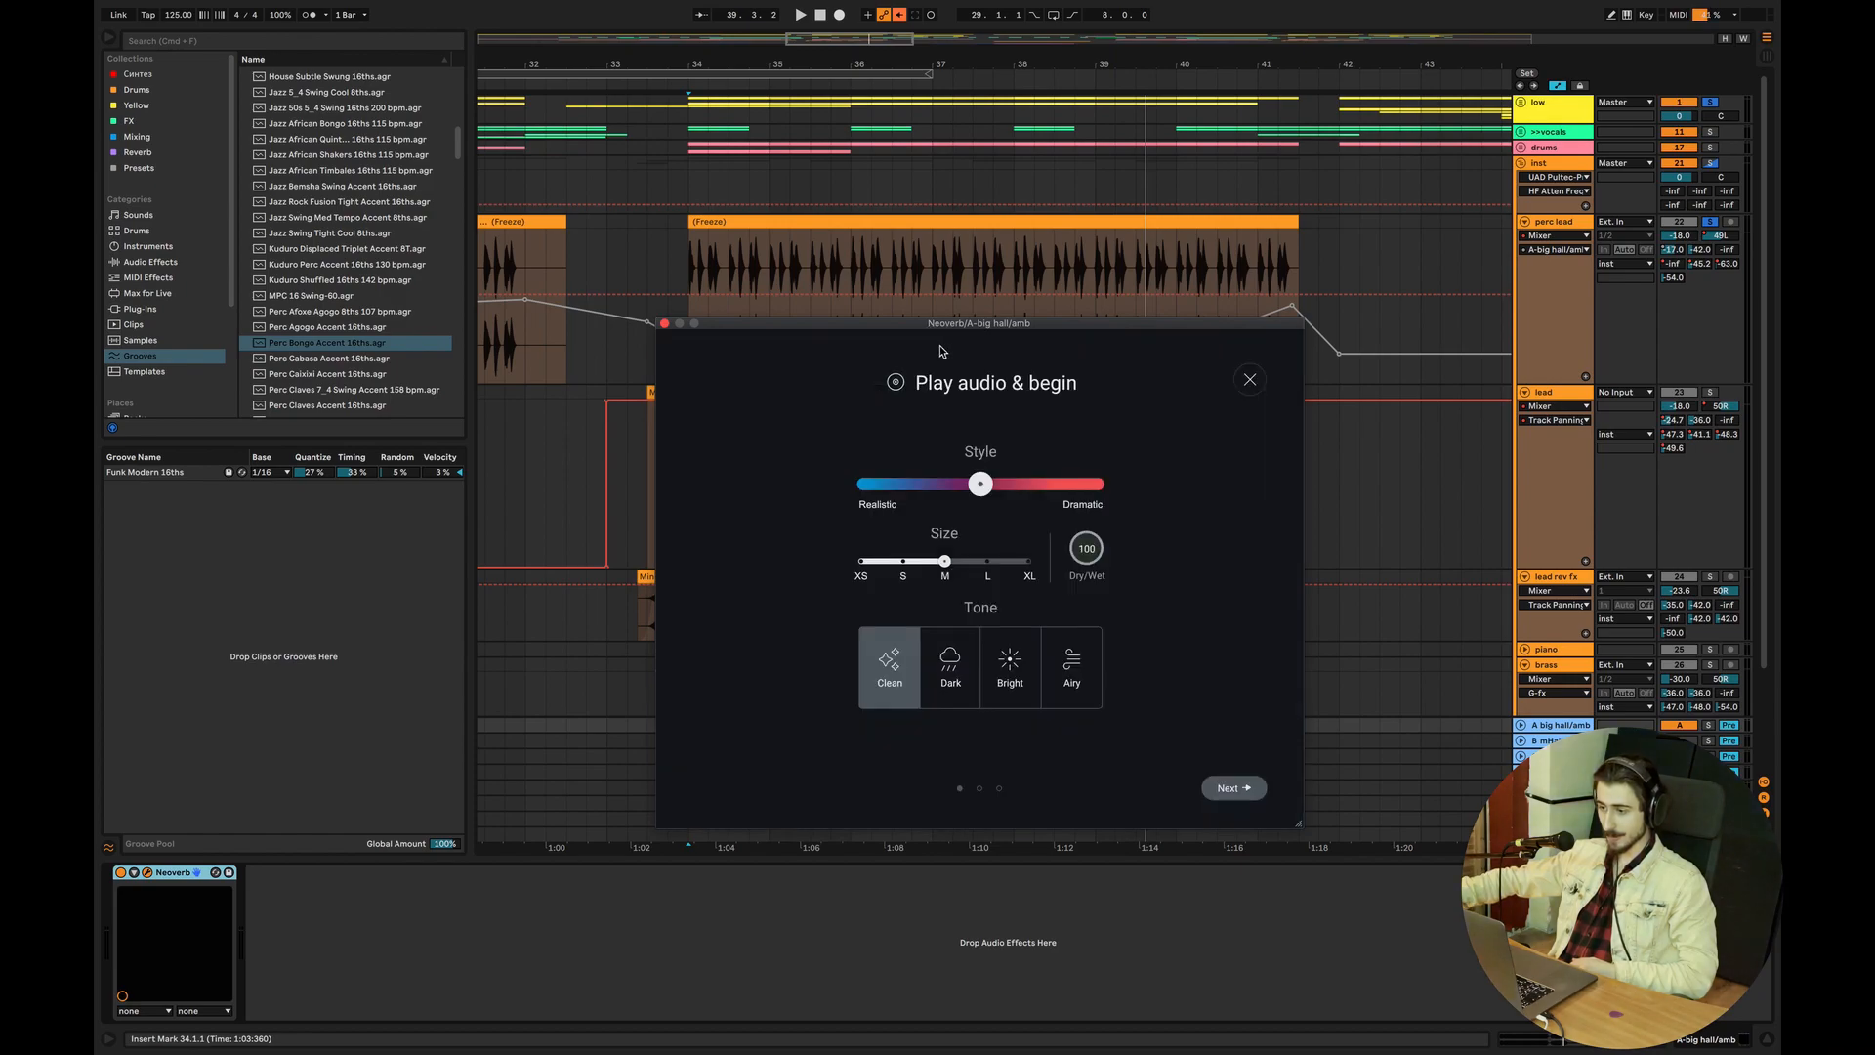
pyautogui.click(1250, 377)
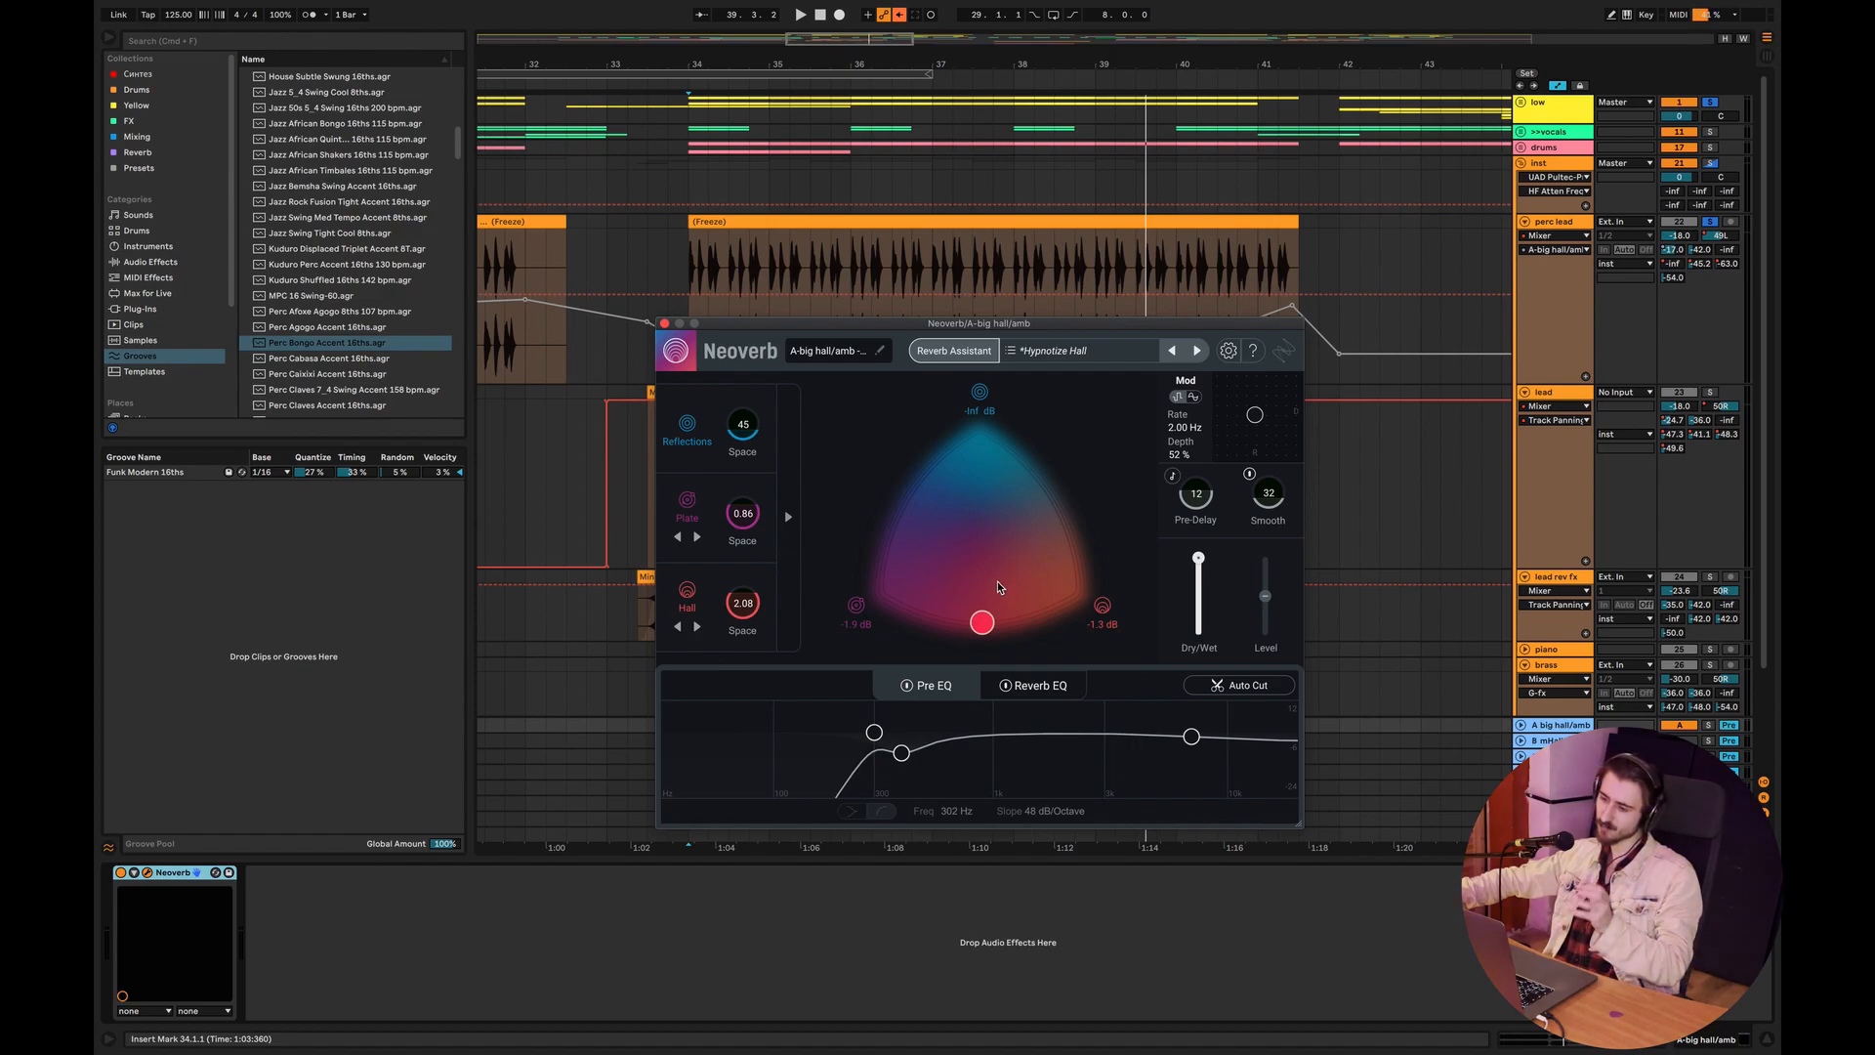
pyautogui.moveTo(982, 622); pyautogui.dragTo(974, 558)
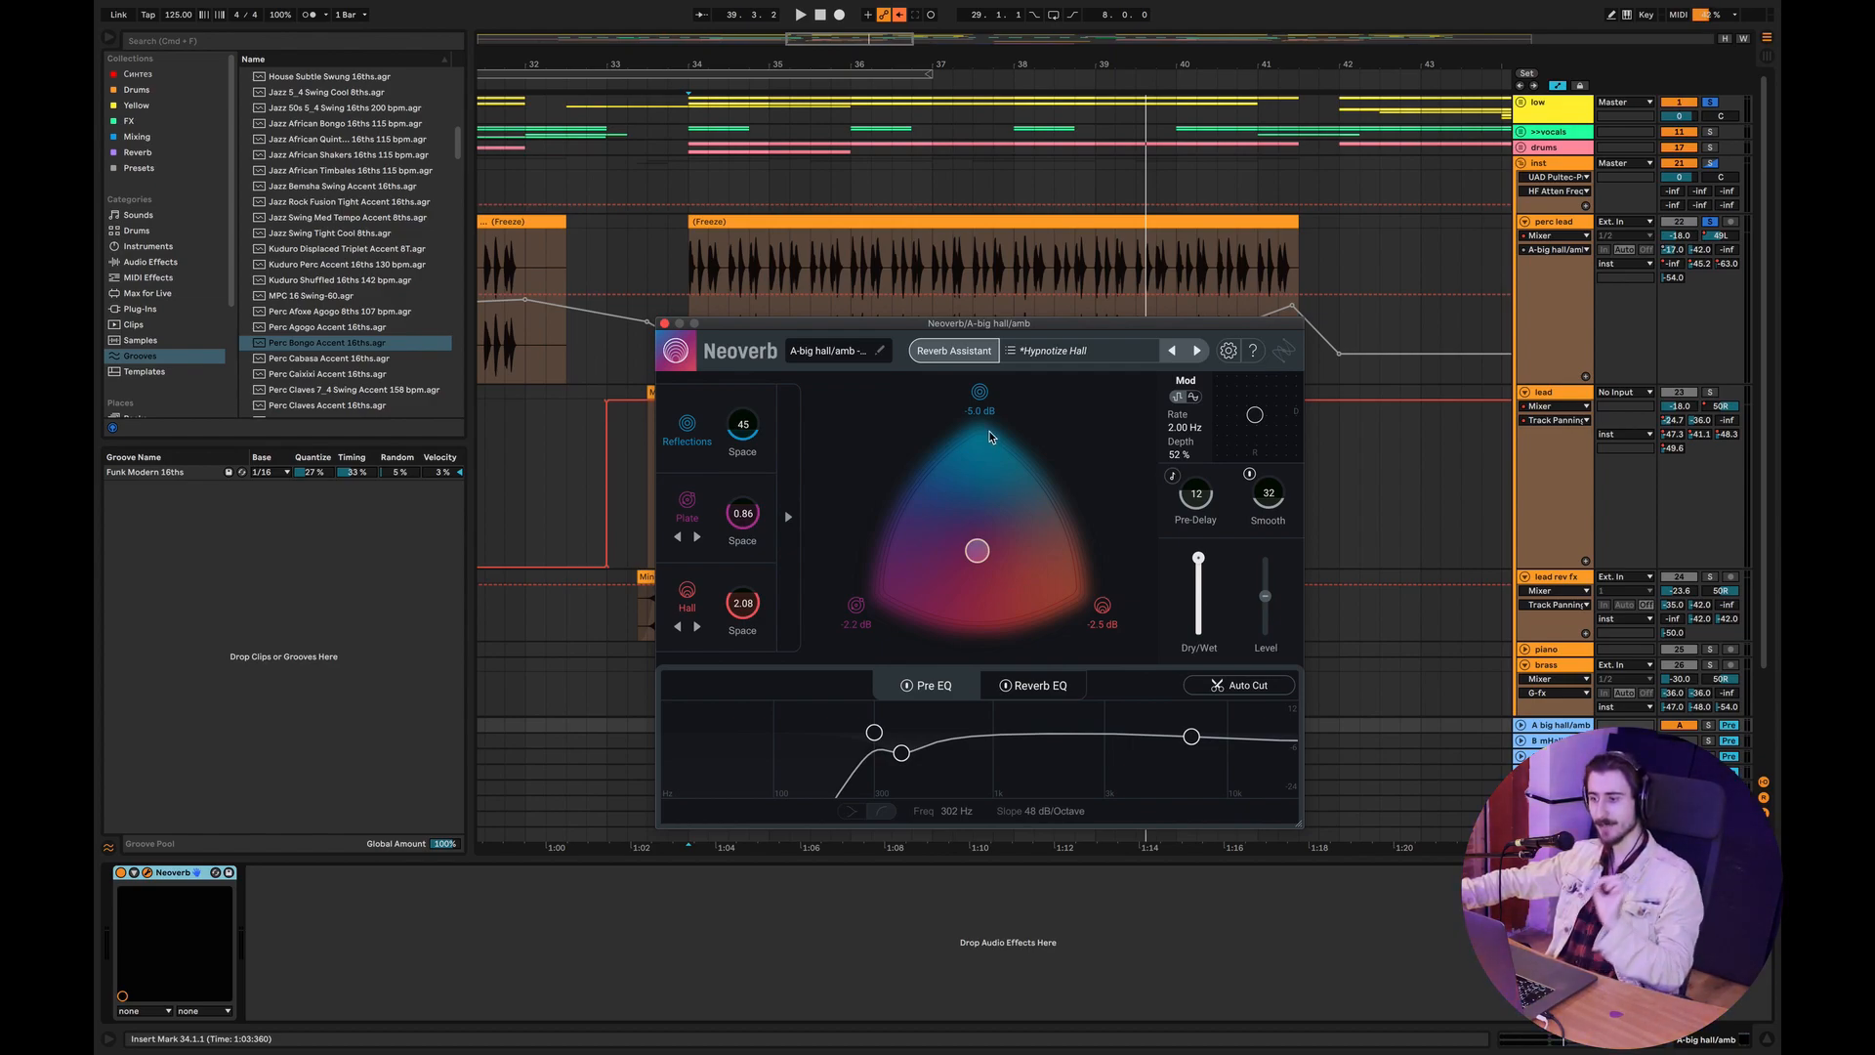
# Try Neoverb's Reverb Assistant with a more dramatic style and different tone options, and close it without applying them.
pyautogui.click(960, 357)
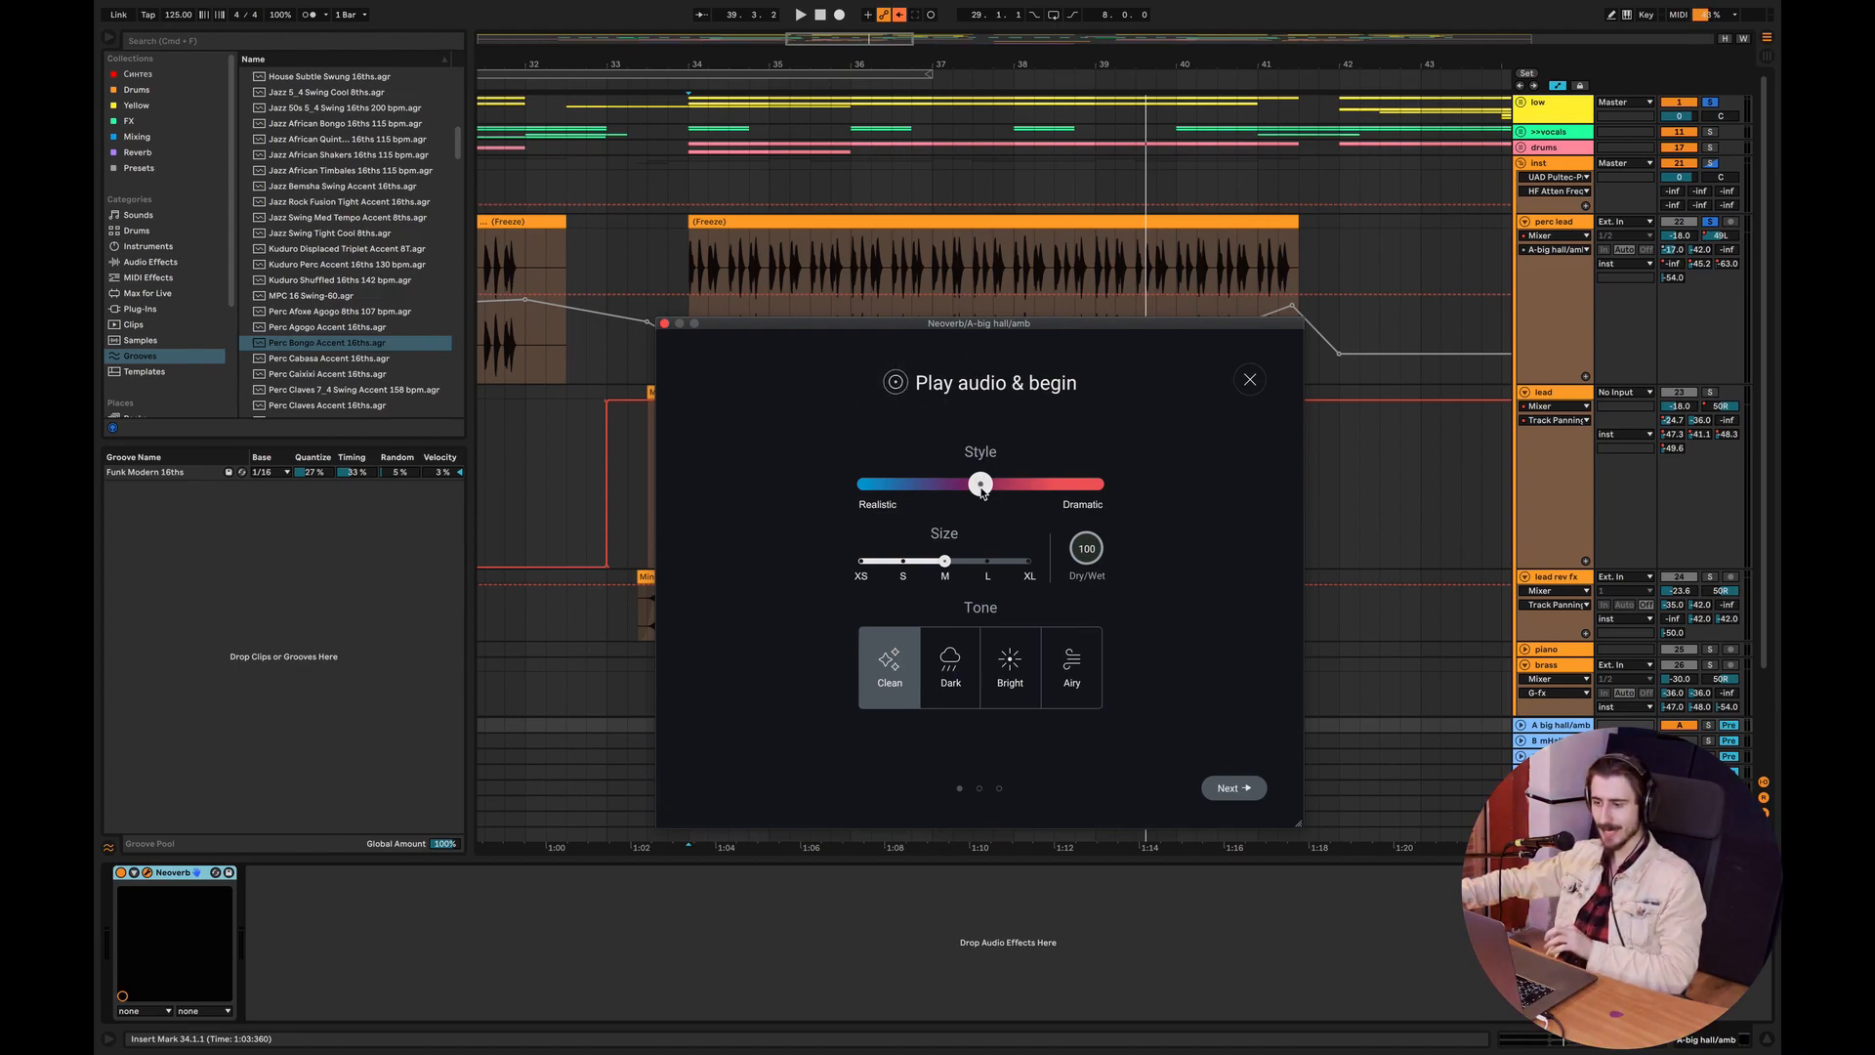
pyautogui.moveTo(981, 483); pyautogui.dragTo(1025, 483)
pyautogui.click(950, 664)
pyautogui.click(1072, 674)
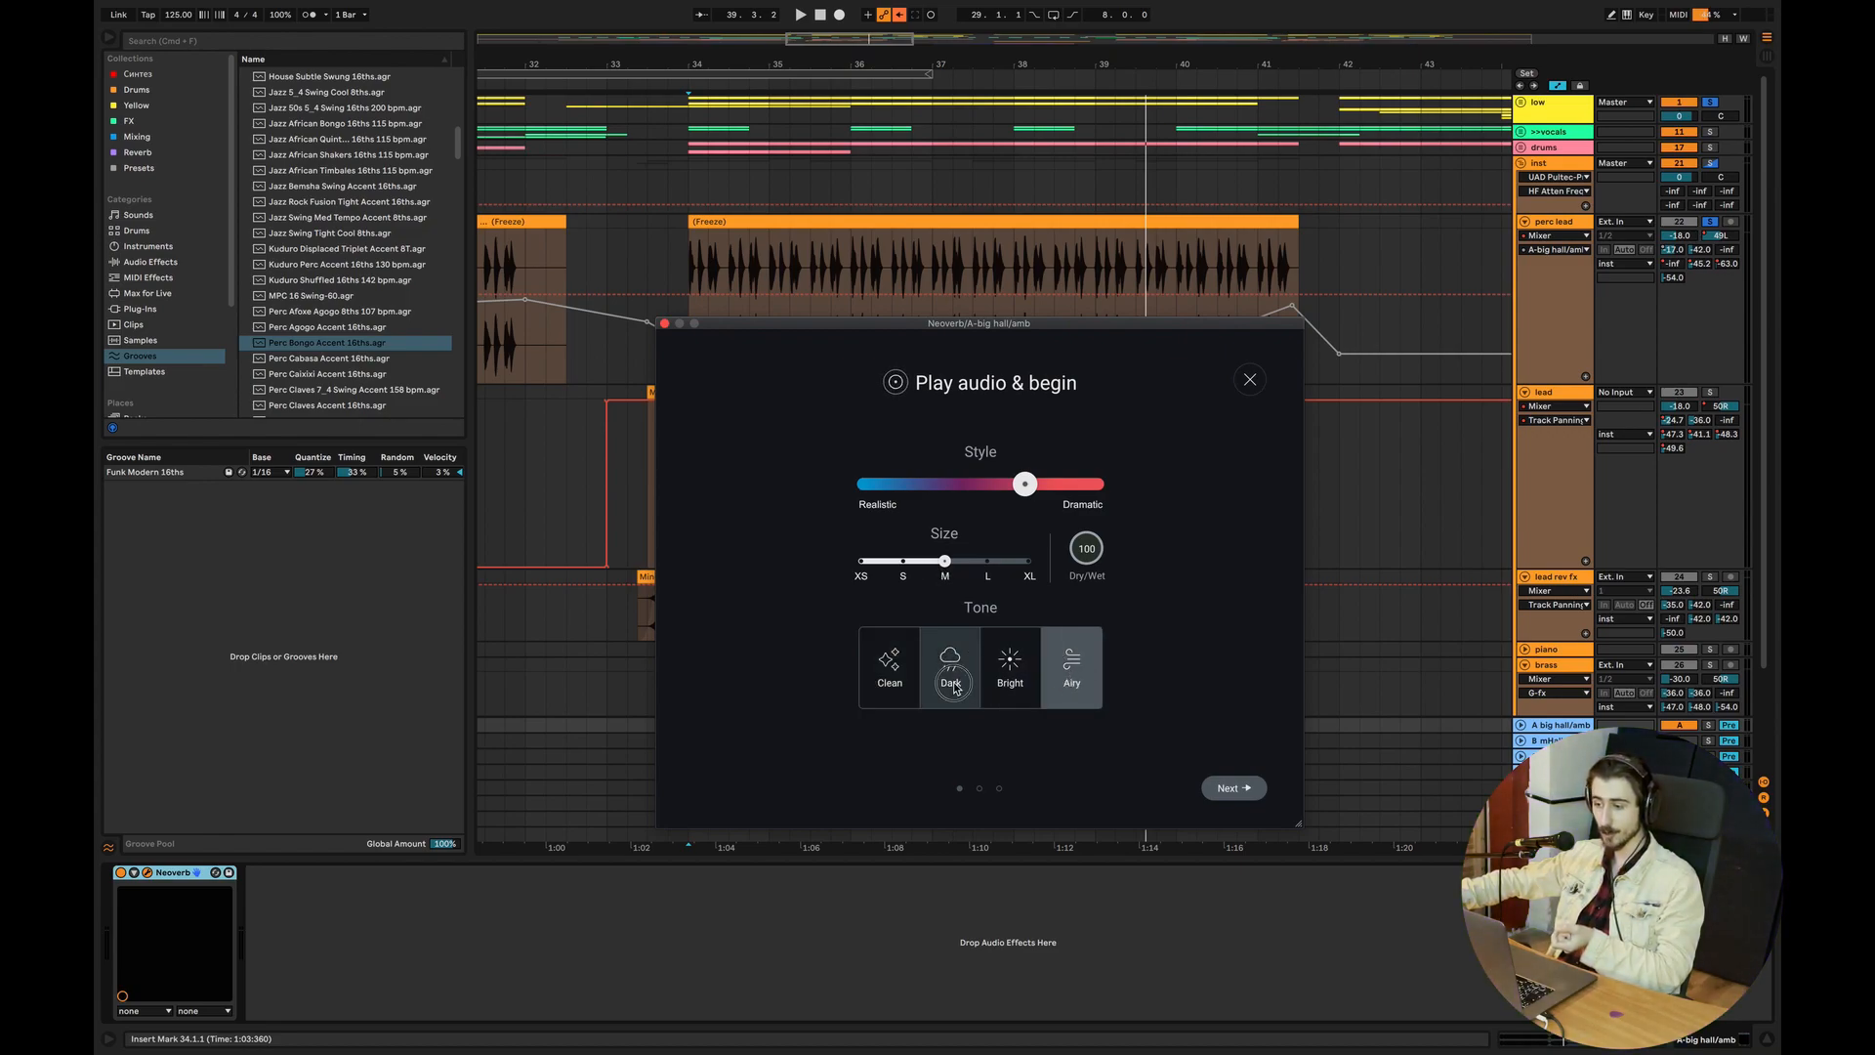
pyautogui.click(889, 666)
pyautogui.click(1248, 381)
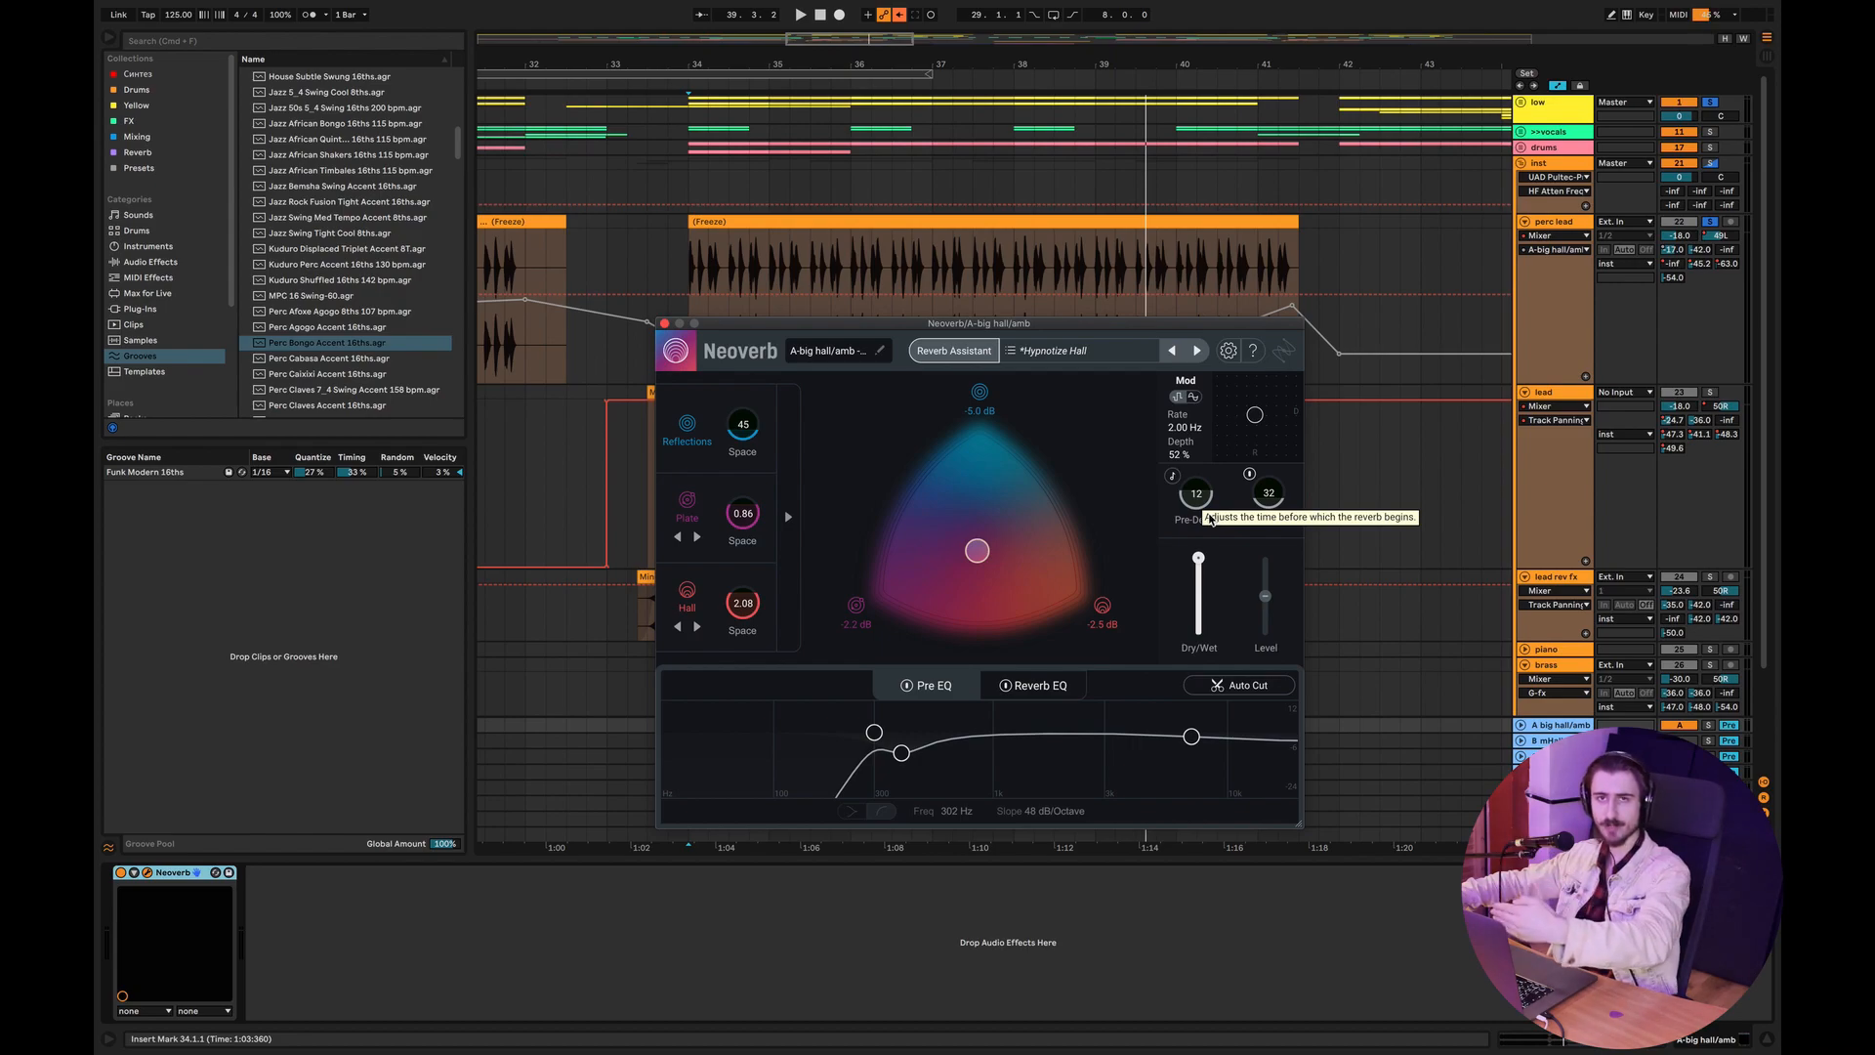
pyautogui.moveTo(1202, 571)
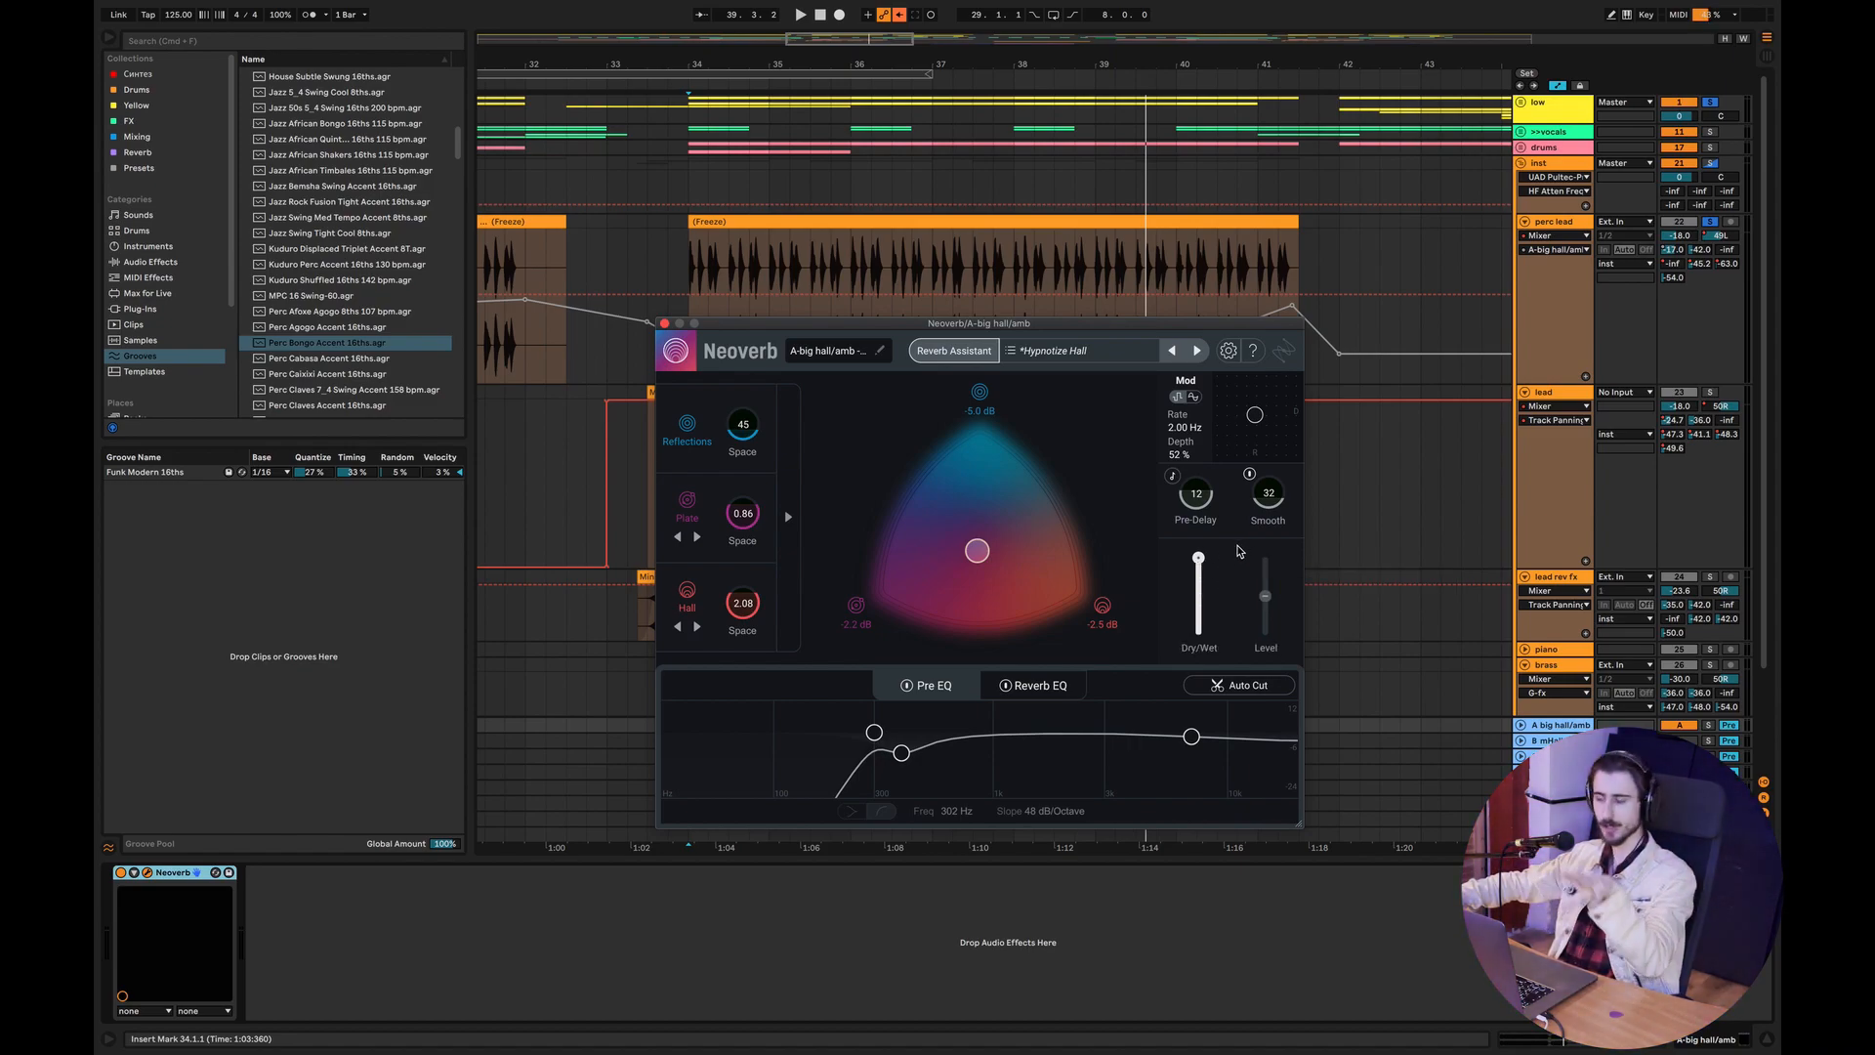
pyautogui.click(665, 323)
# Add ValhallaVintageVerb from the Reverb collection to the A big hall/amb return and turn off Neoverb.
pyautogui.click(125, 153)
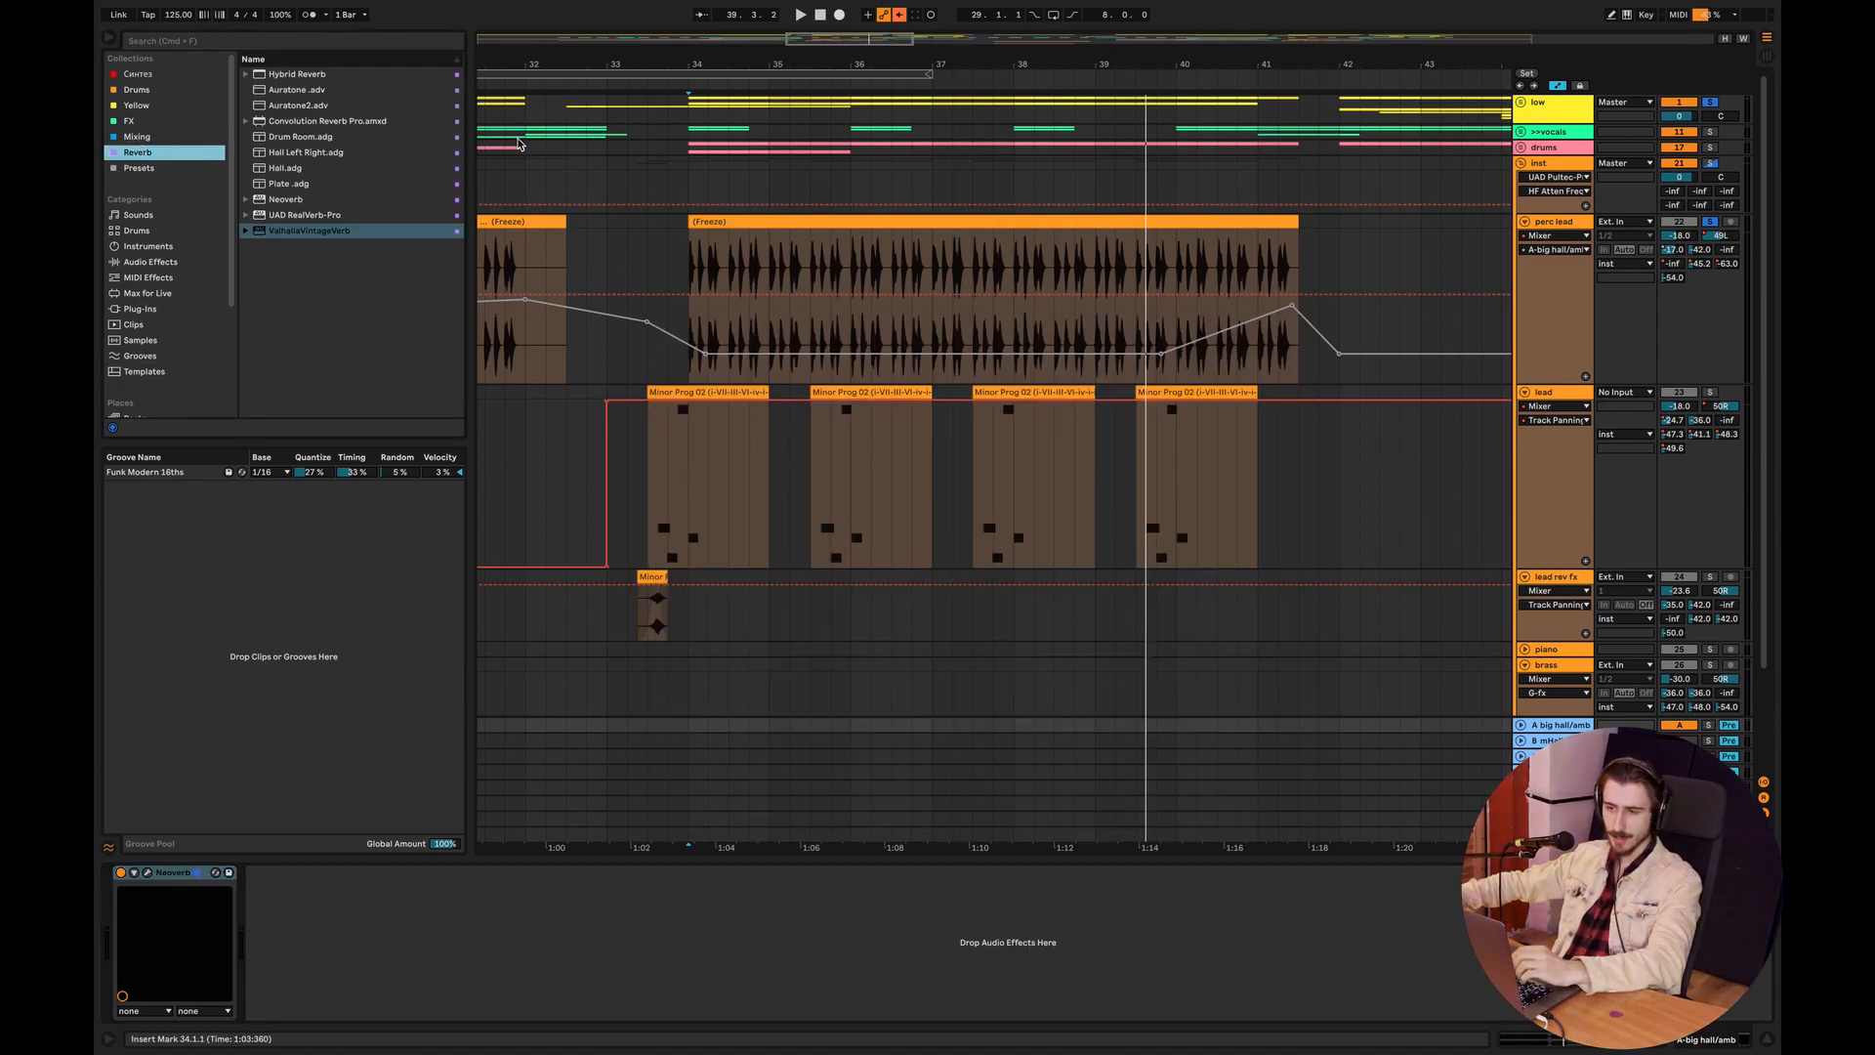
pyautogui.click(312, 231)
pyautogui.doubleClick(314, 231)
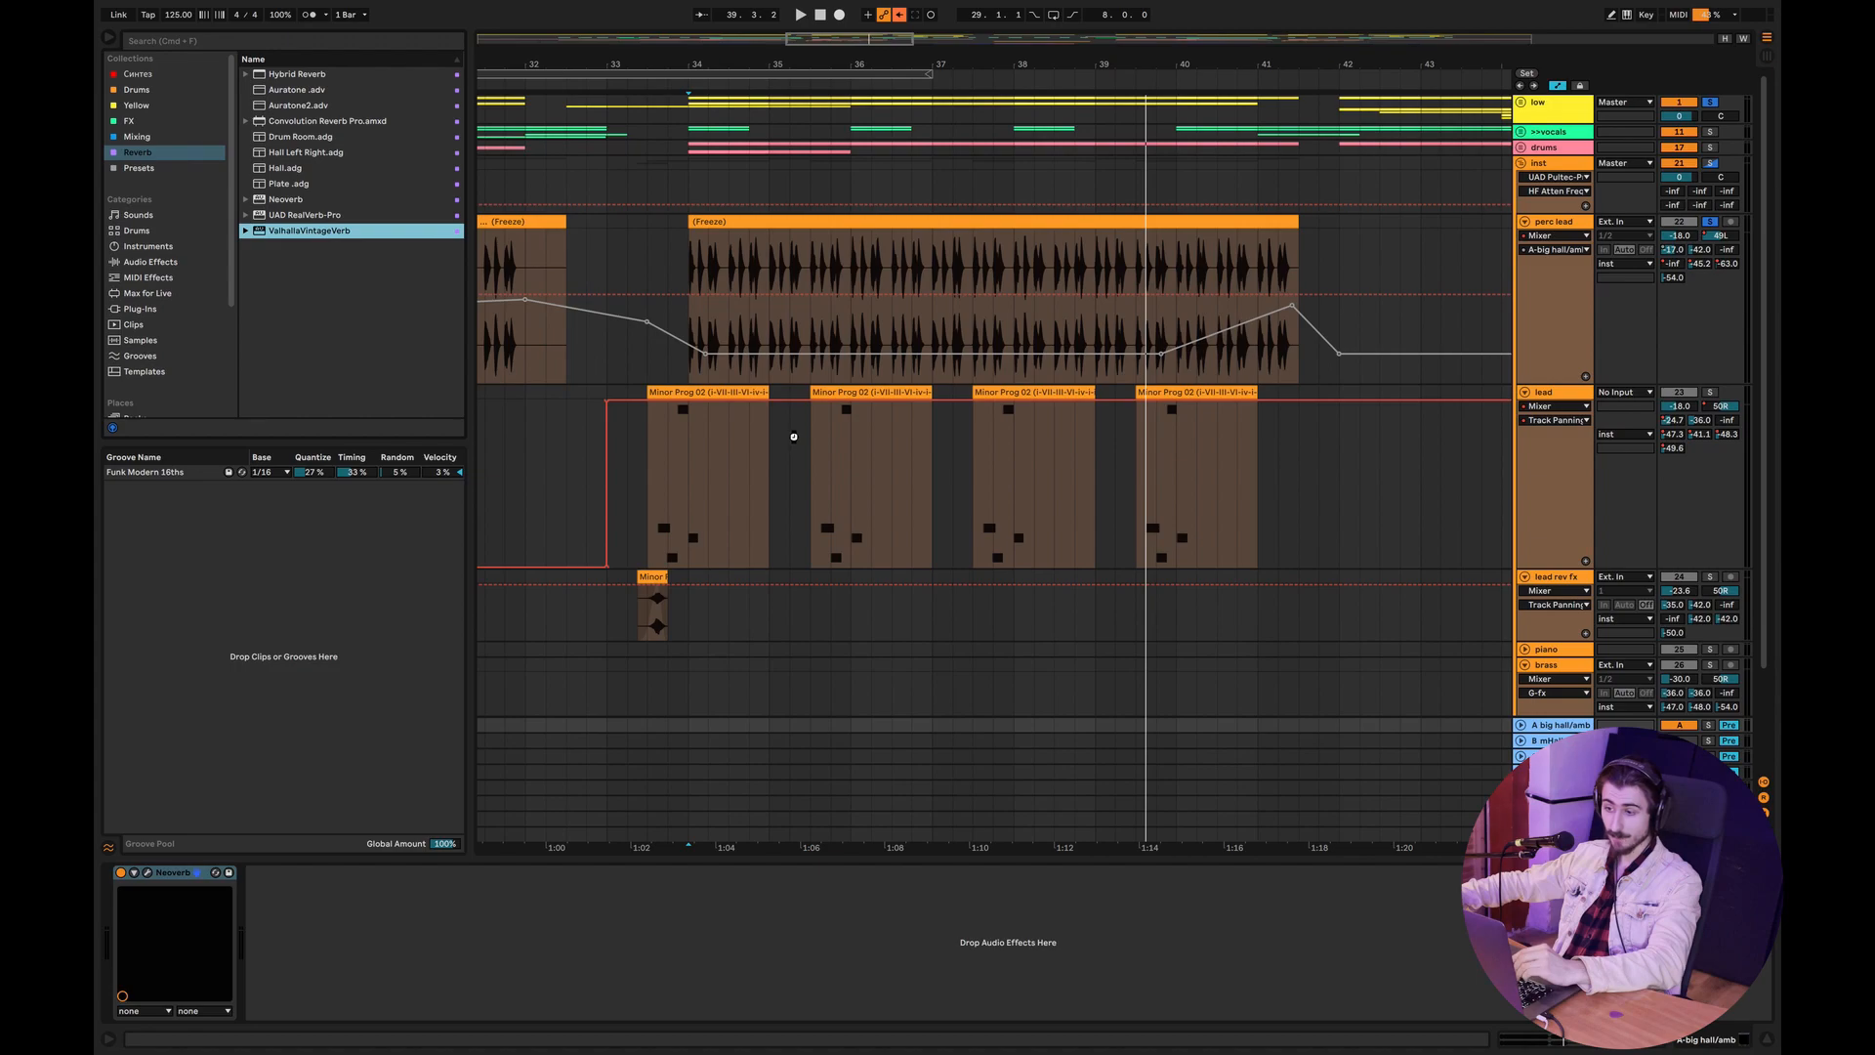
pyautogui.moveTo(945, 339); pyautogui.dragTo(1046, 452)
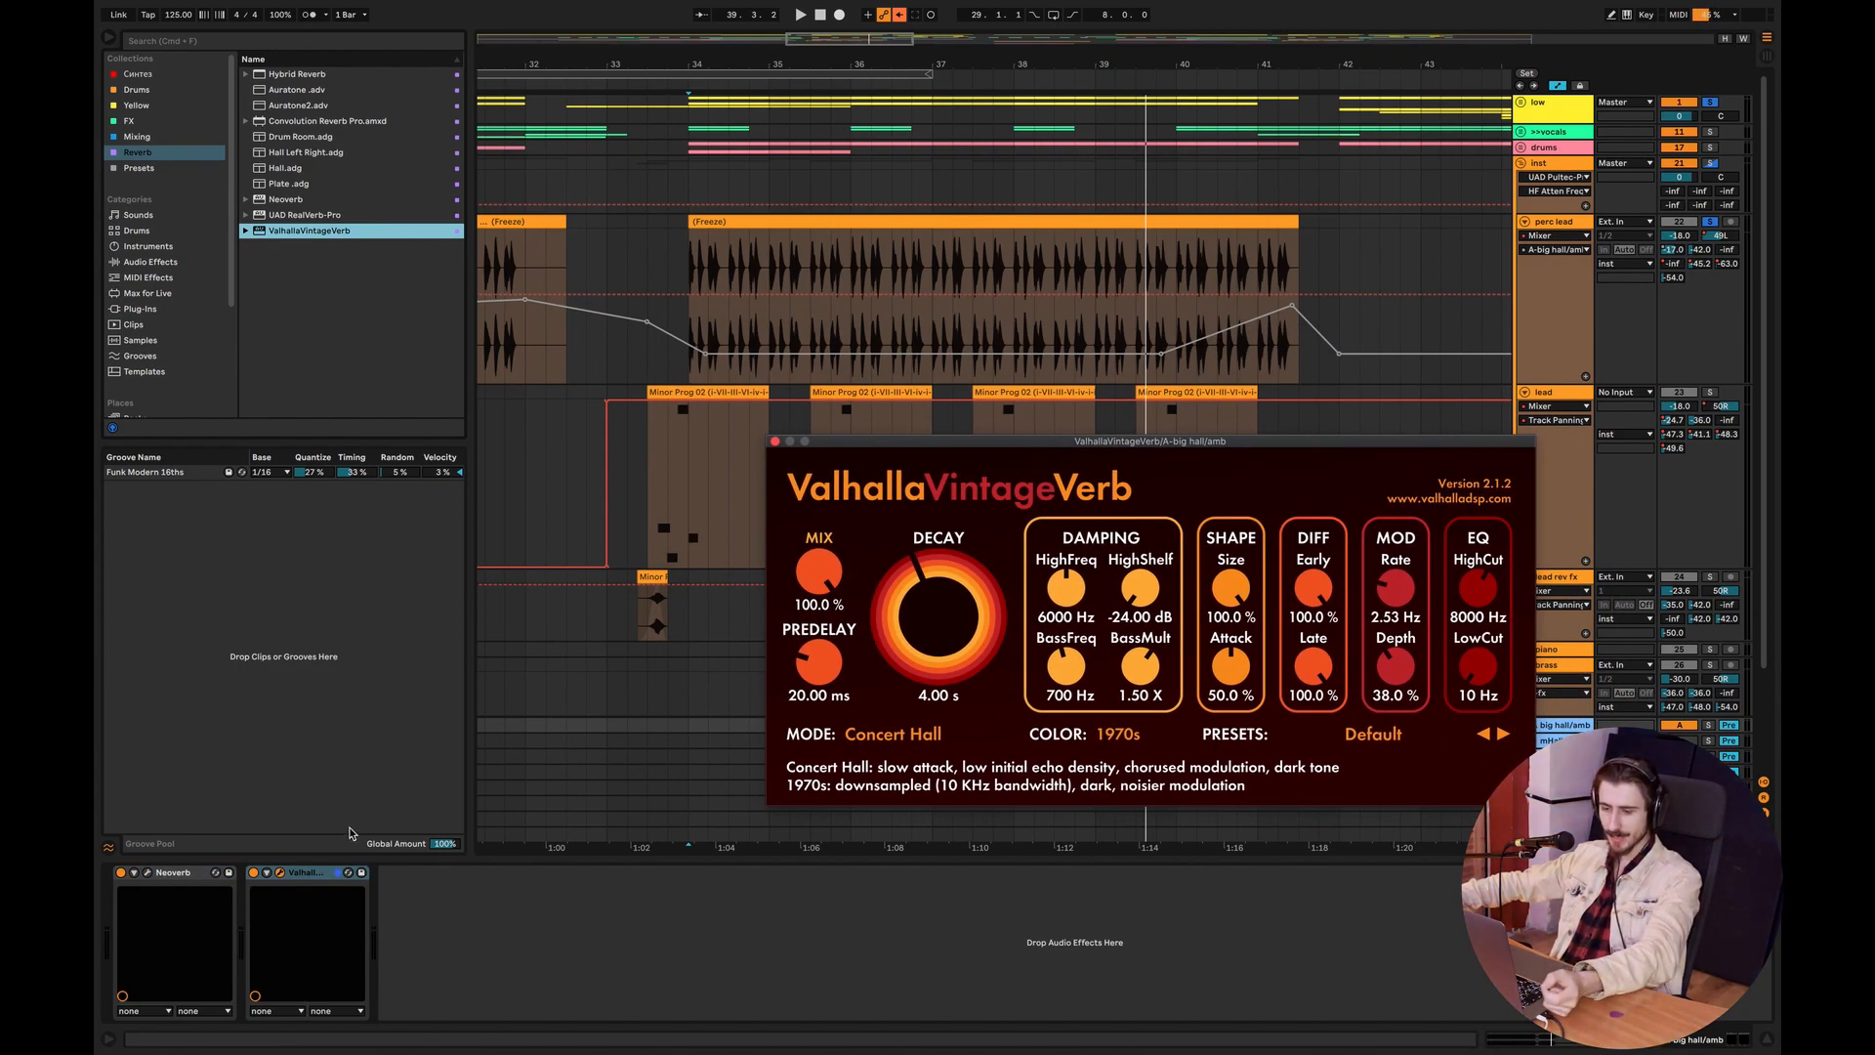
pyautogui.click(122, 874)
# Set ValhallaVintageVerb's decay to 2.39 s, predelay to 12.33 ms and mode to Ambience.
pyautogui.moveTo(894, 614)
pyautogui.mouseDown()
pyautogui.moveTo(893, 645)
pyautogui.moveTo(891, 628)
pyautogui.mouseUp()
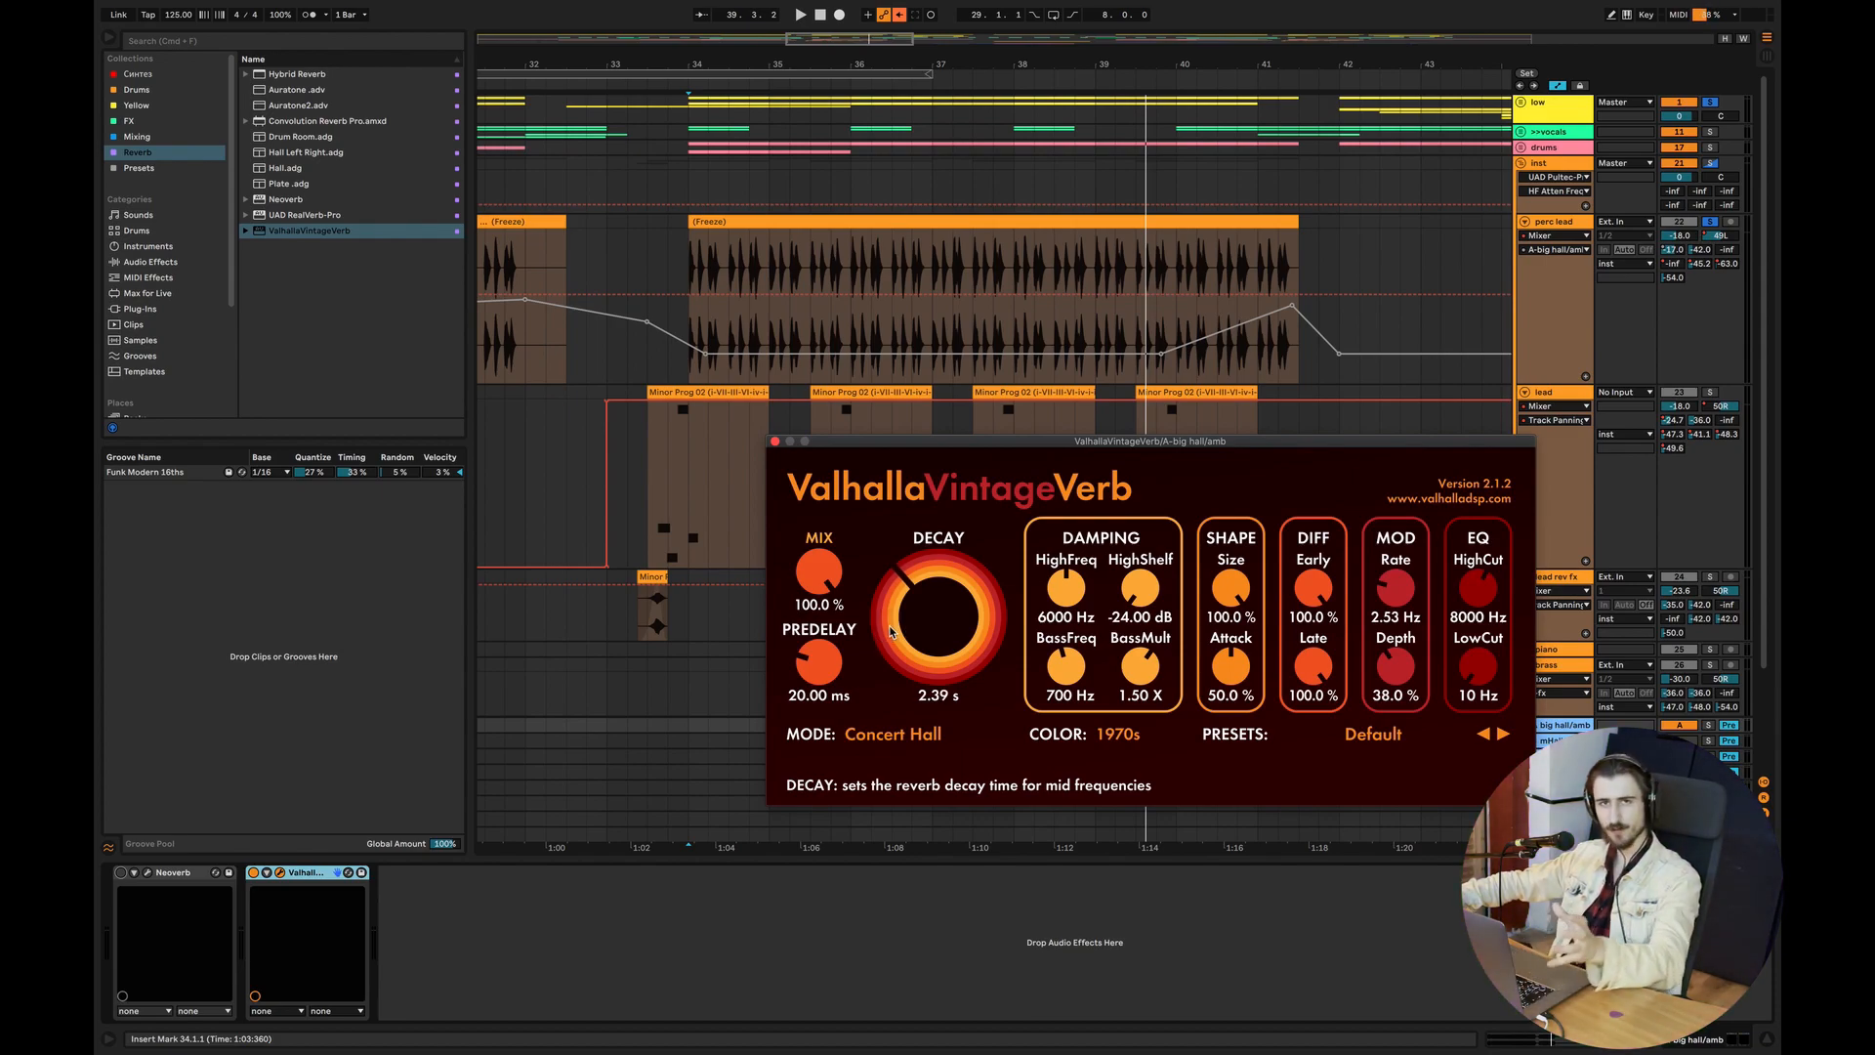
pyautogui.moveTo(830, 679); pyautogui.dragTo(835, 688)
pyautogui.click(894, 732)
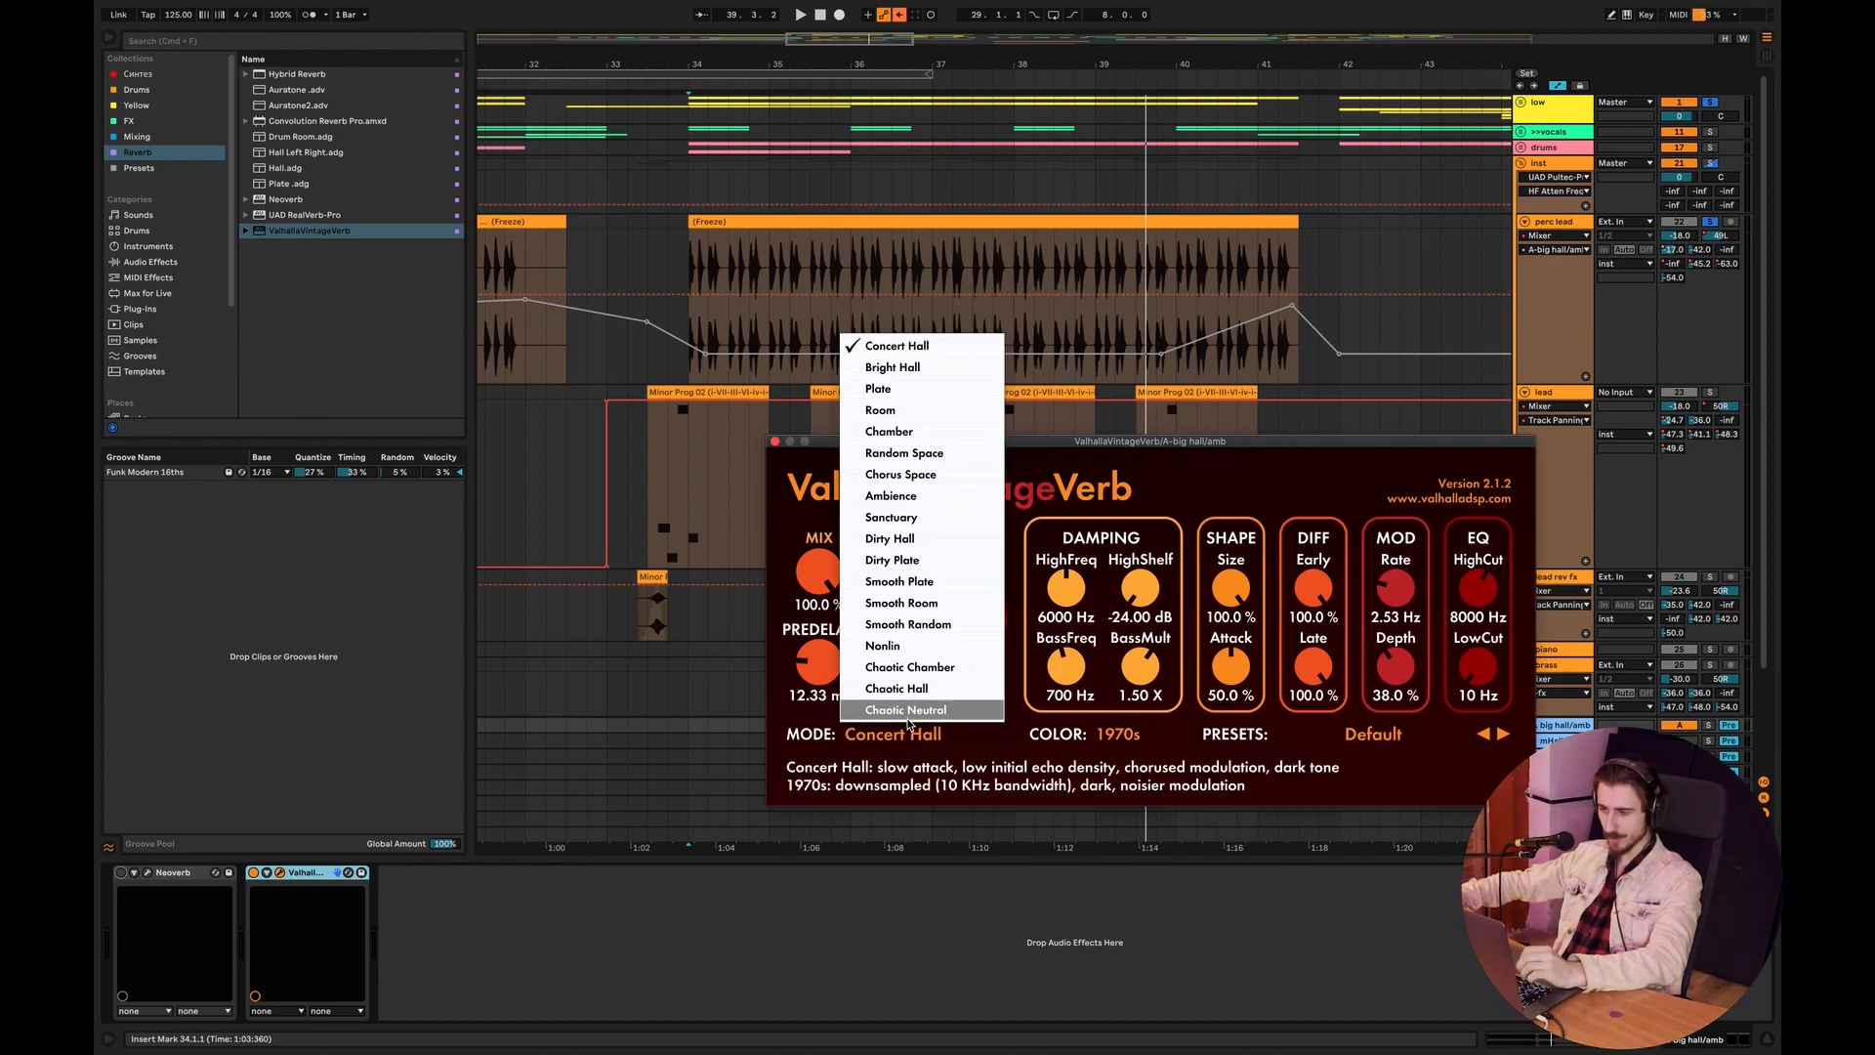
pyautogui.click(898, 493)
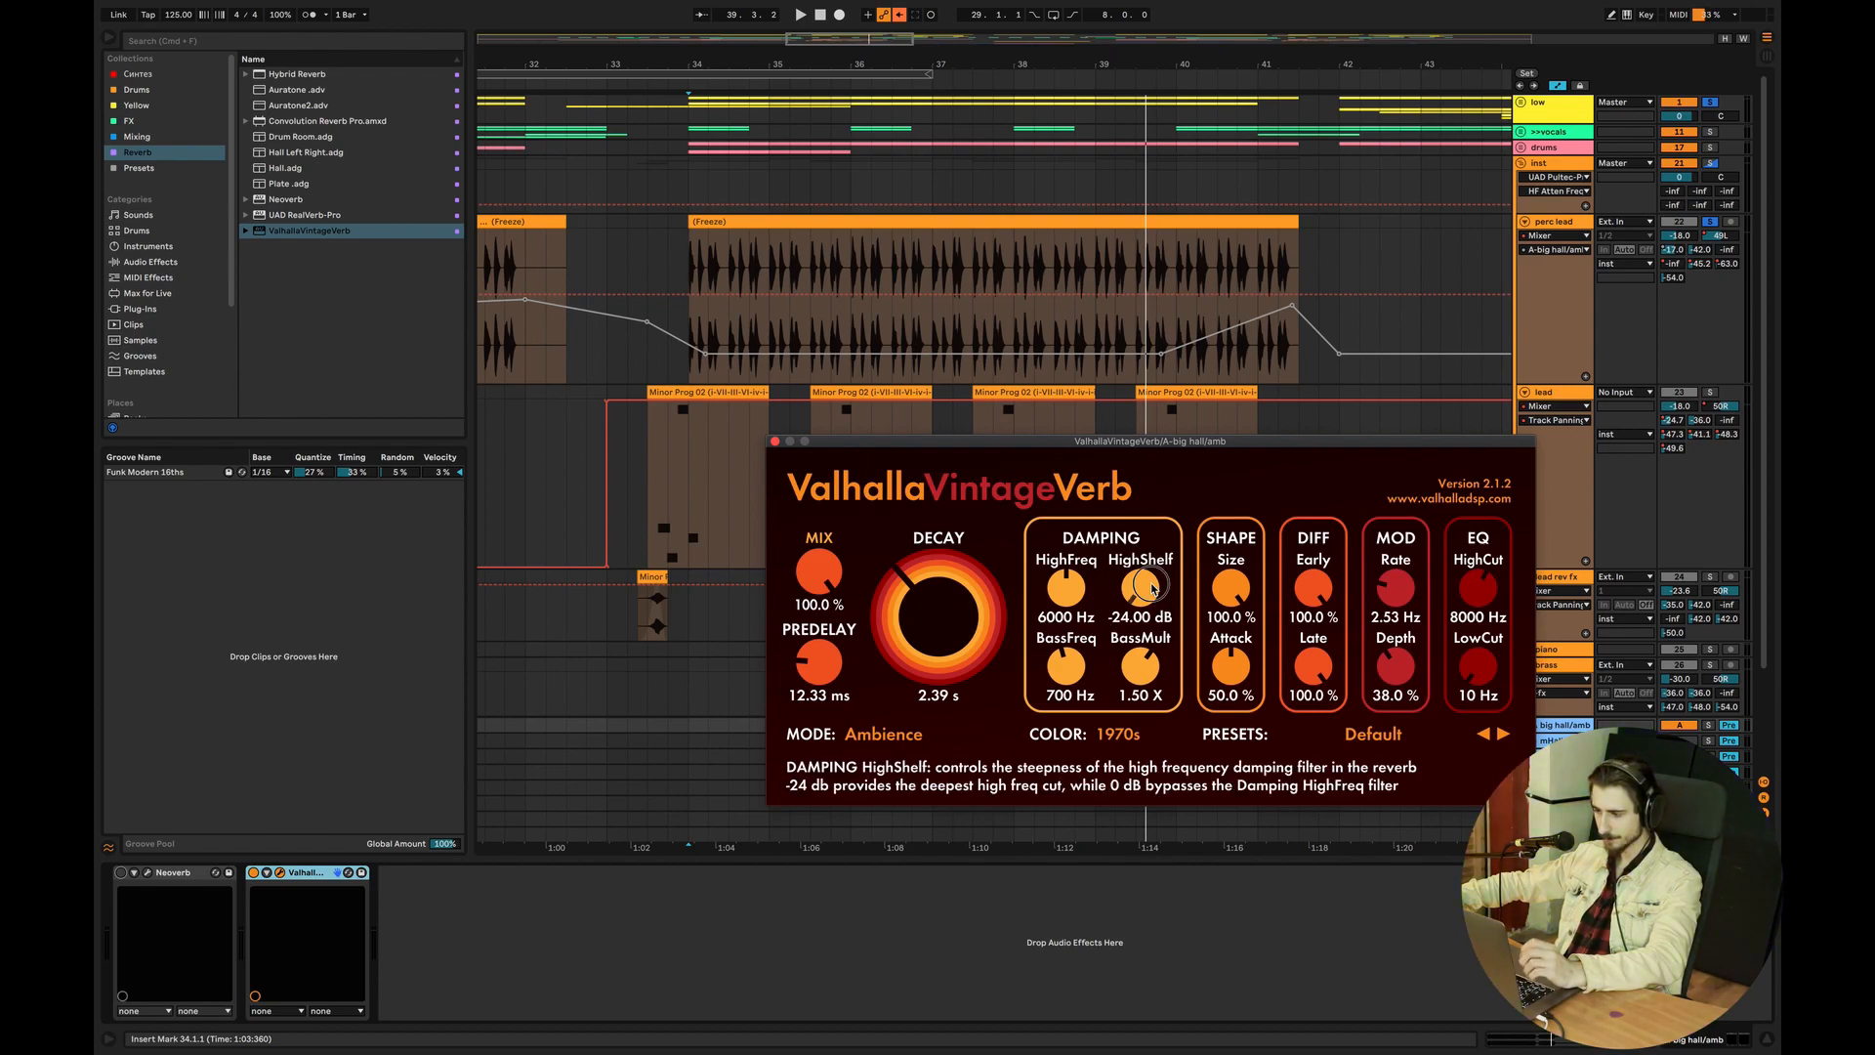
# Set the damping HighFreq to 3160 Hz and HighShelf to -21.05 dB, with early diffusion at 35.9% and late diffusion at 88.8%.
pyautogui.moveTo(1153, 587); pyautogui.dragTo(1072, 618)
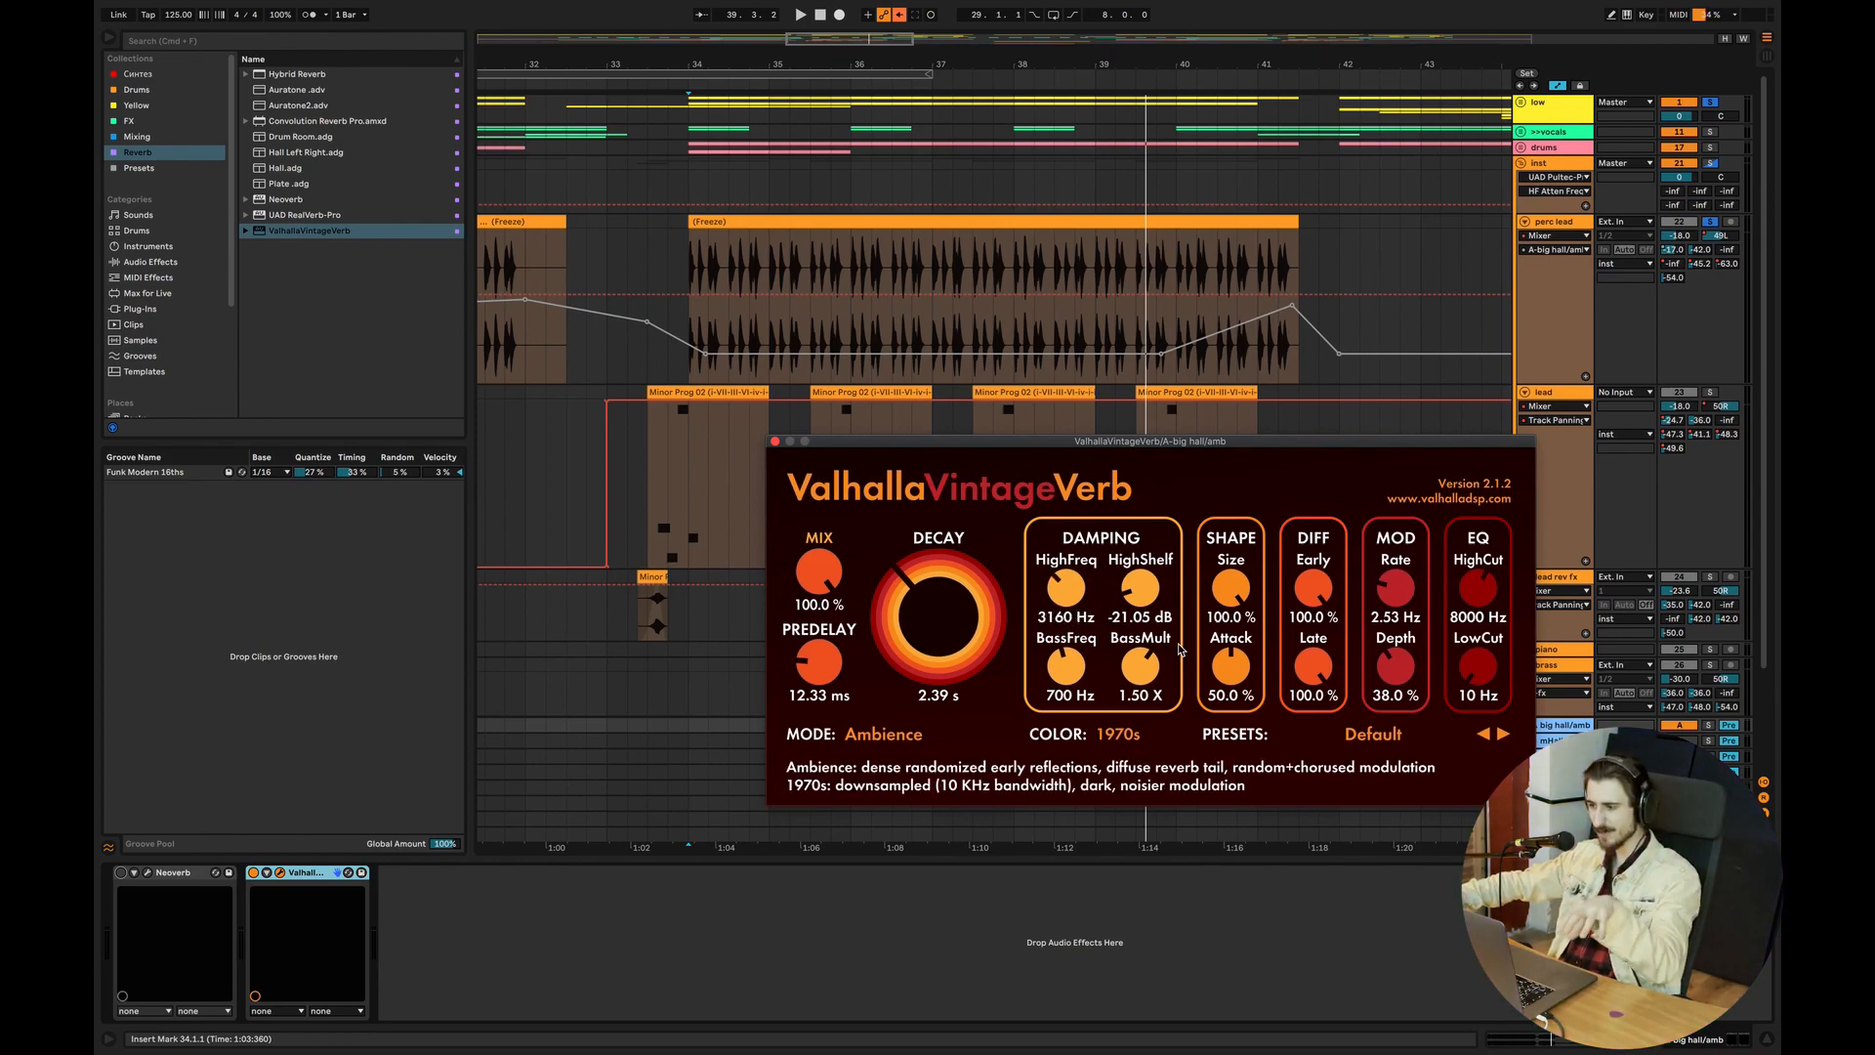
pyautogui.moveTo(1313, 586)
pyautogui.mouseDown()
pyautogui.moveTo(1310, 715)
pyautogui.moveTo(1322, 603)
pyautogui.mouseUp()
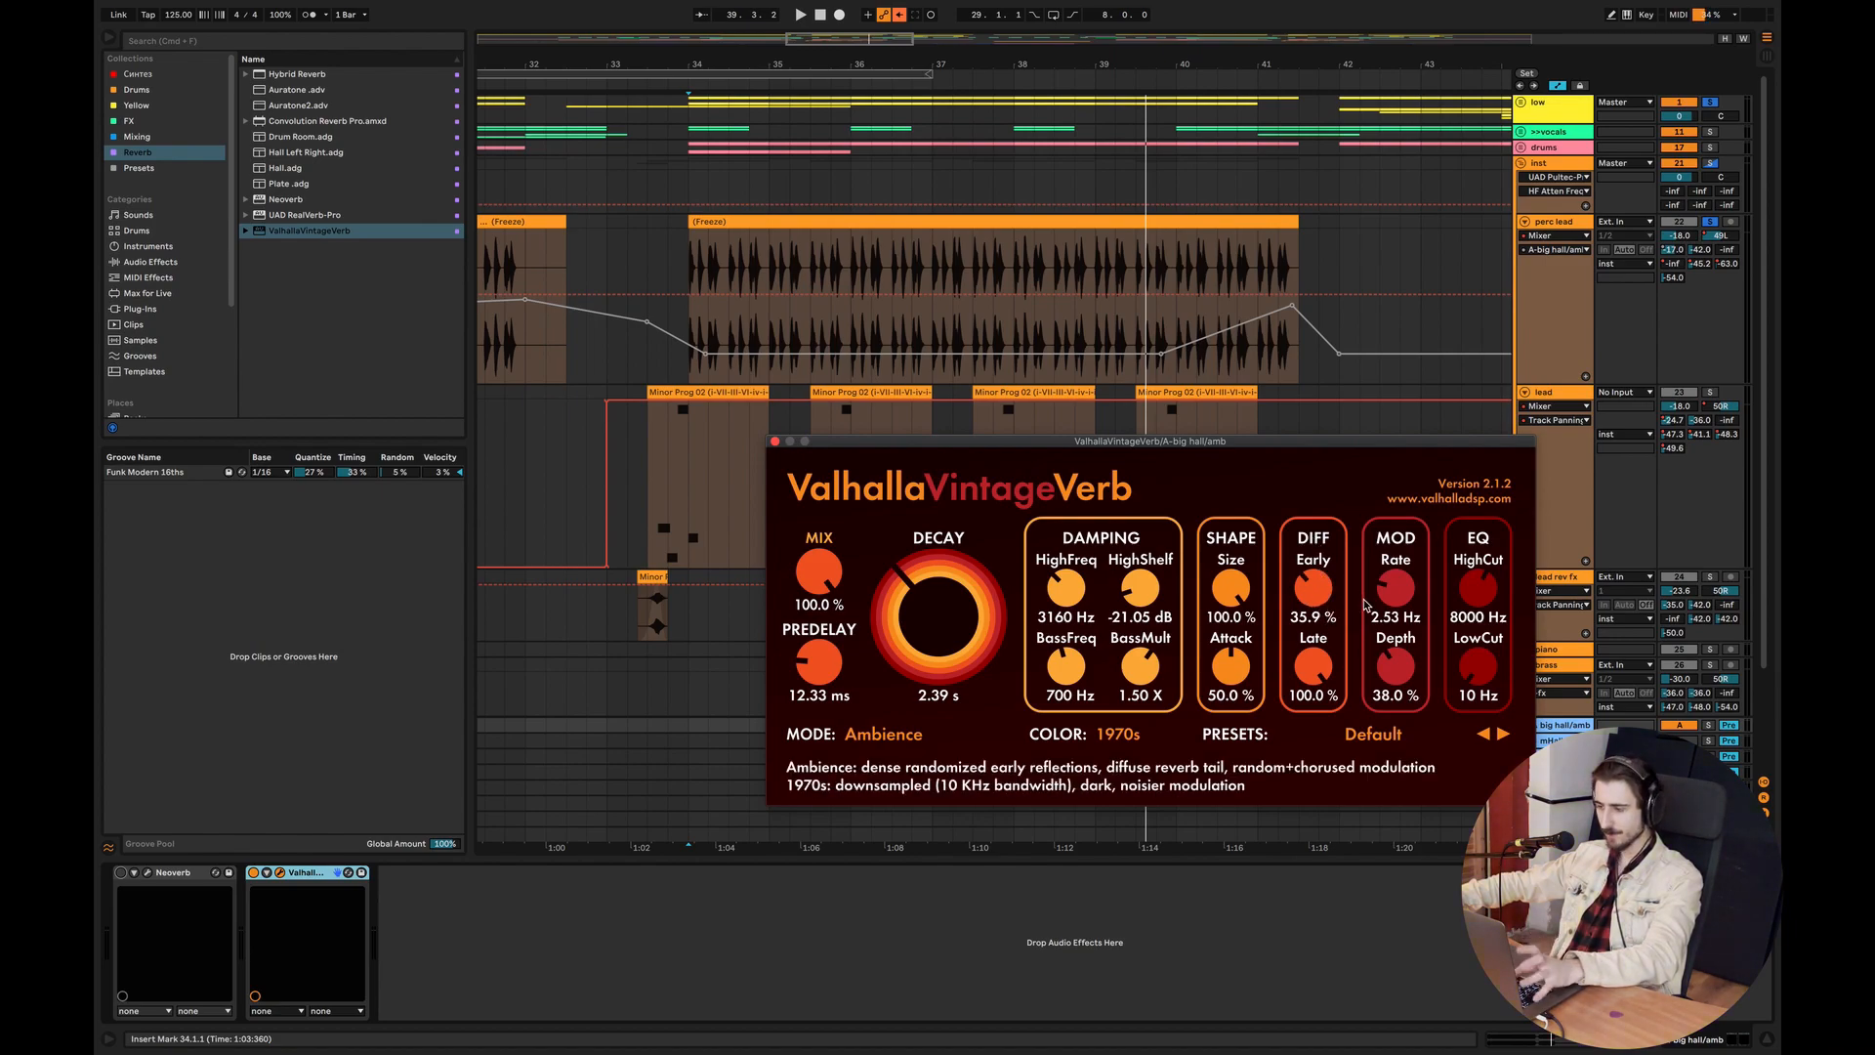
pyautogui.moveTo(1310, 672); pyautogui.dragTo(1305, 703)
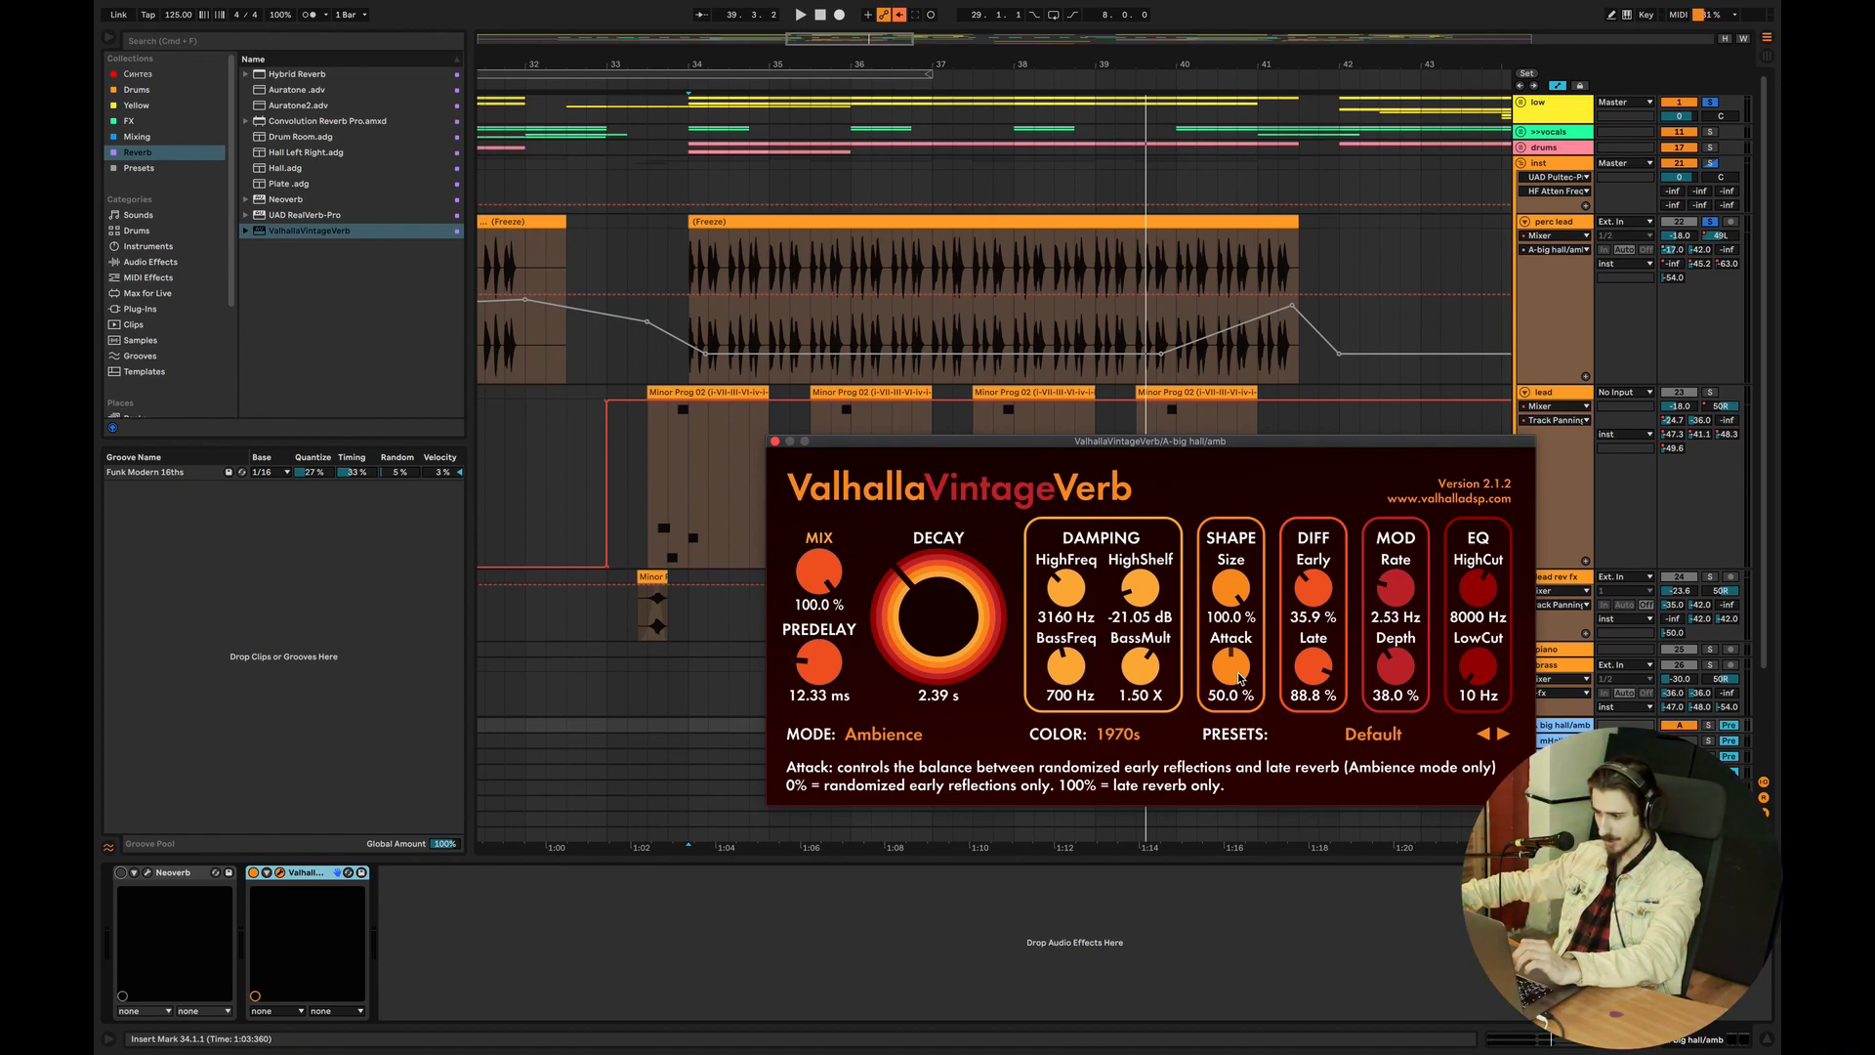
# Set the reverb's attack to 21.2% and its low cut to 300 Hz.
pyautogui.moveTo(1238, 677); pyautogui.dragTo(1237, 682)
pyautogui.moveTo(1480, 672); pyautogui.dragTo(1484, 631)
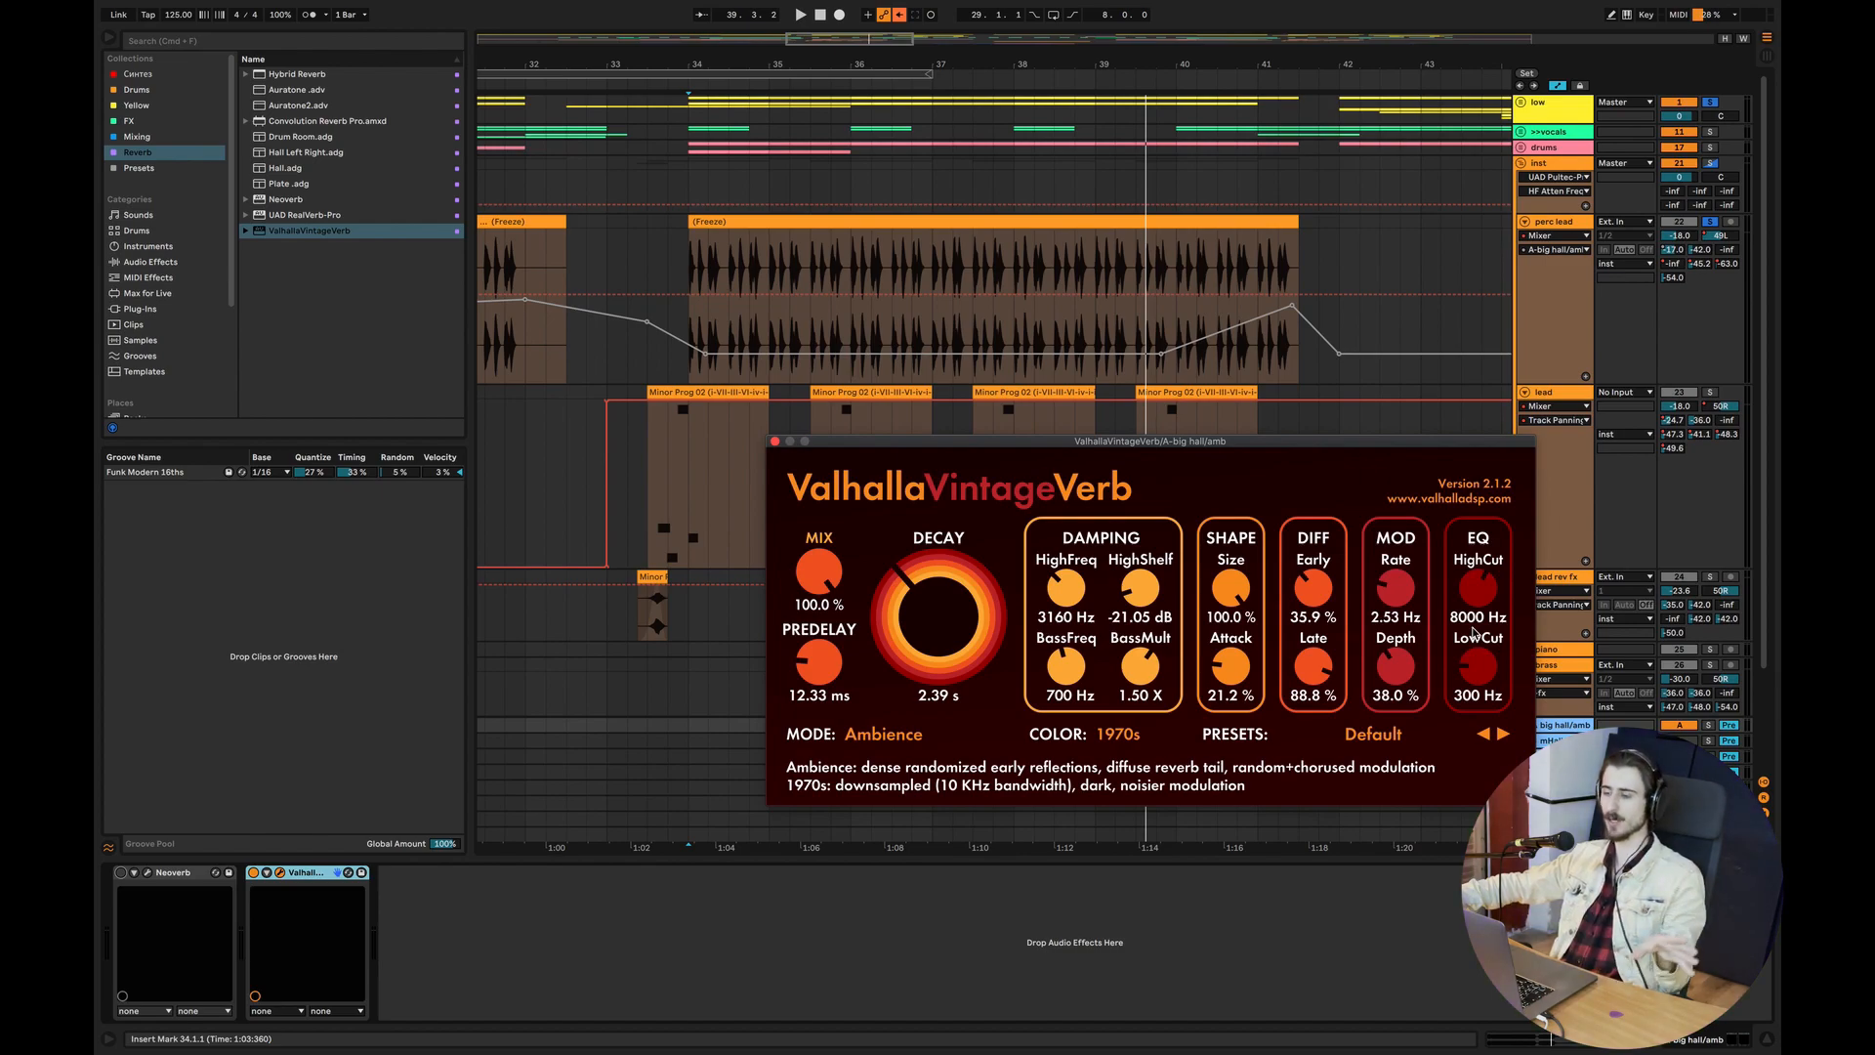
# Add EQ Eight from the Mixing collection after ValhallaVintageVerb and collapse its enlarged display.
pyautogui.click(137, 137)
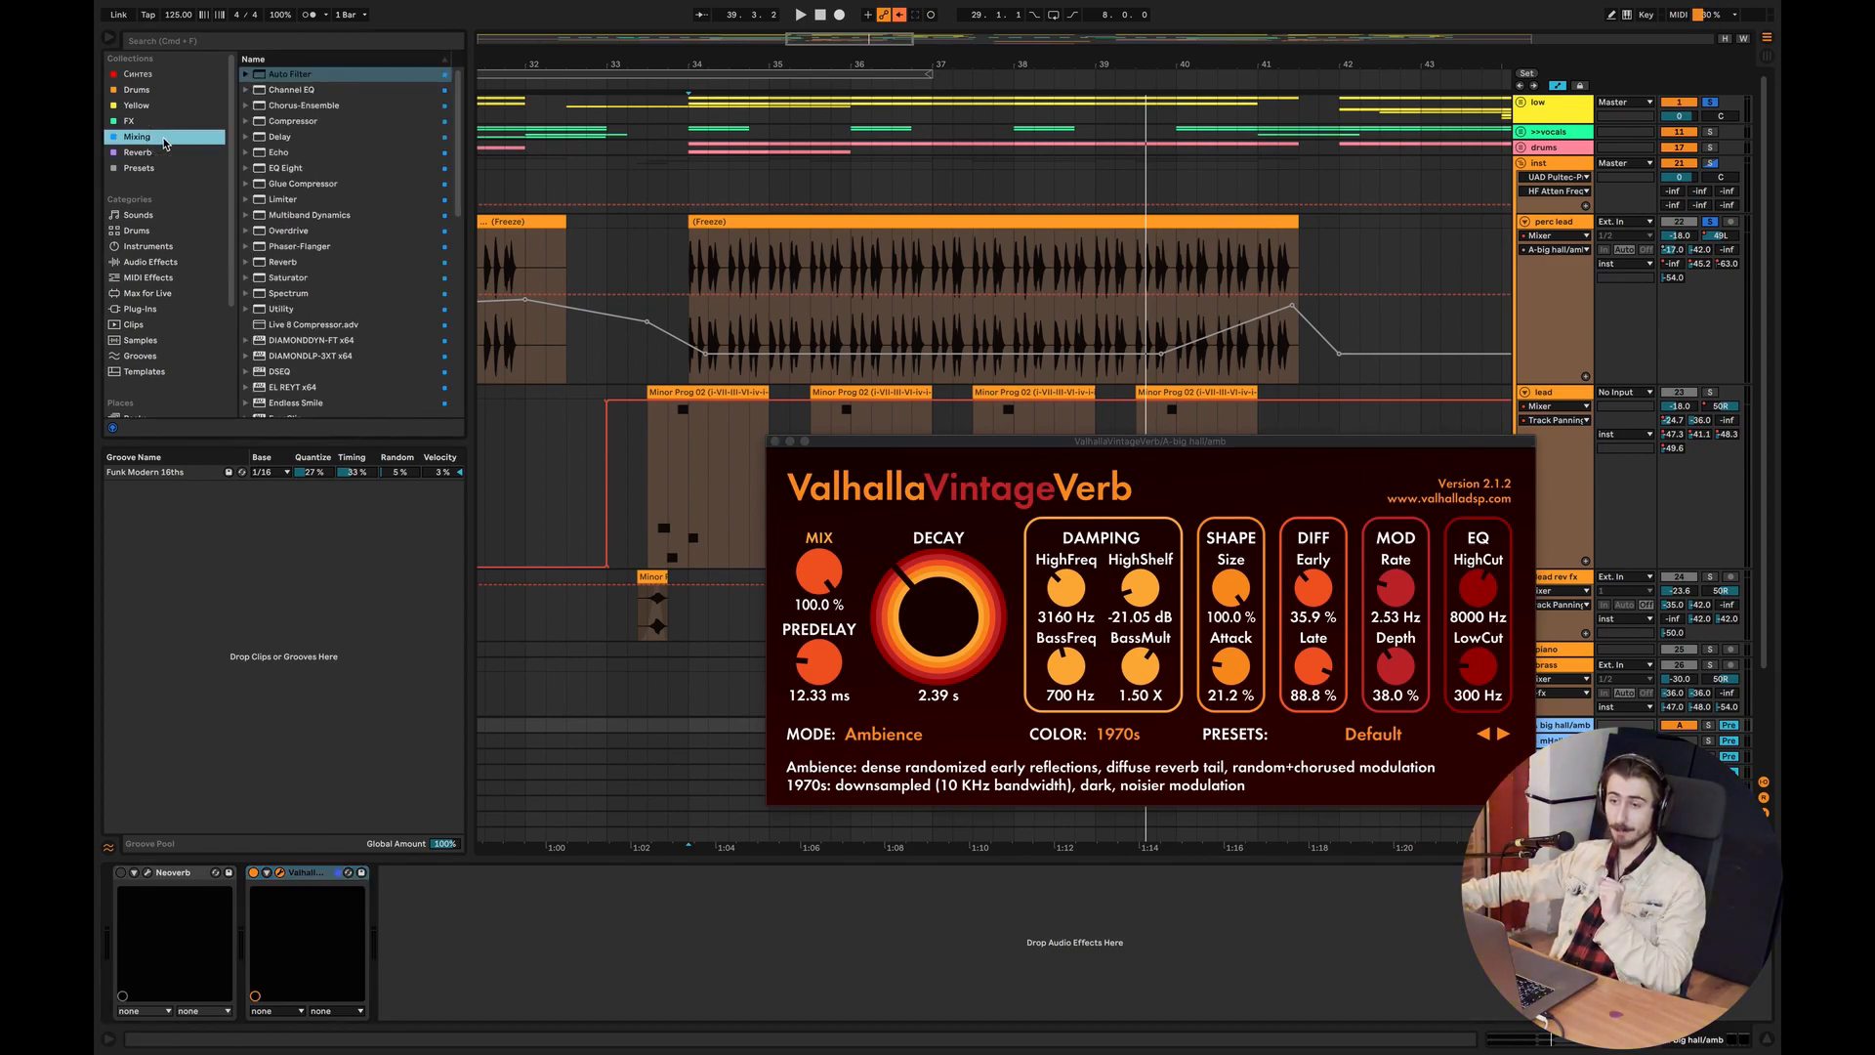
pyautogui.moveTo(291, 168); pyautogui.dragTo(595, 1014)
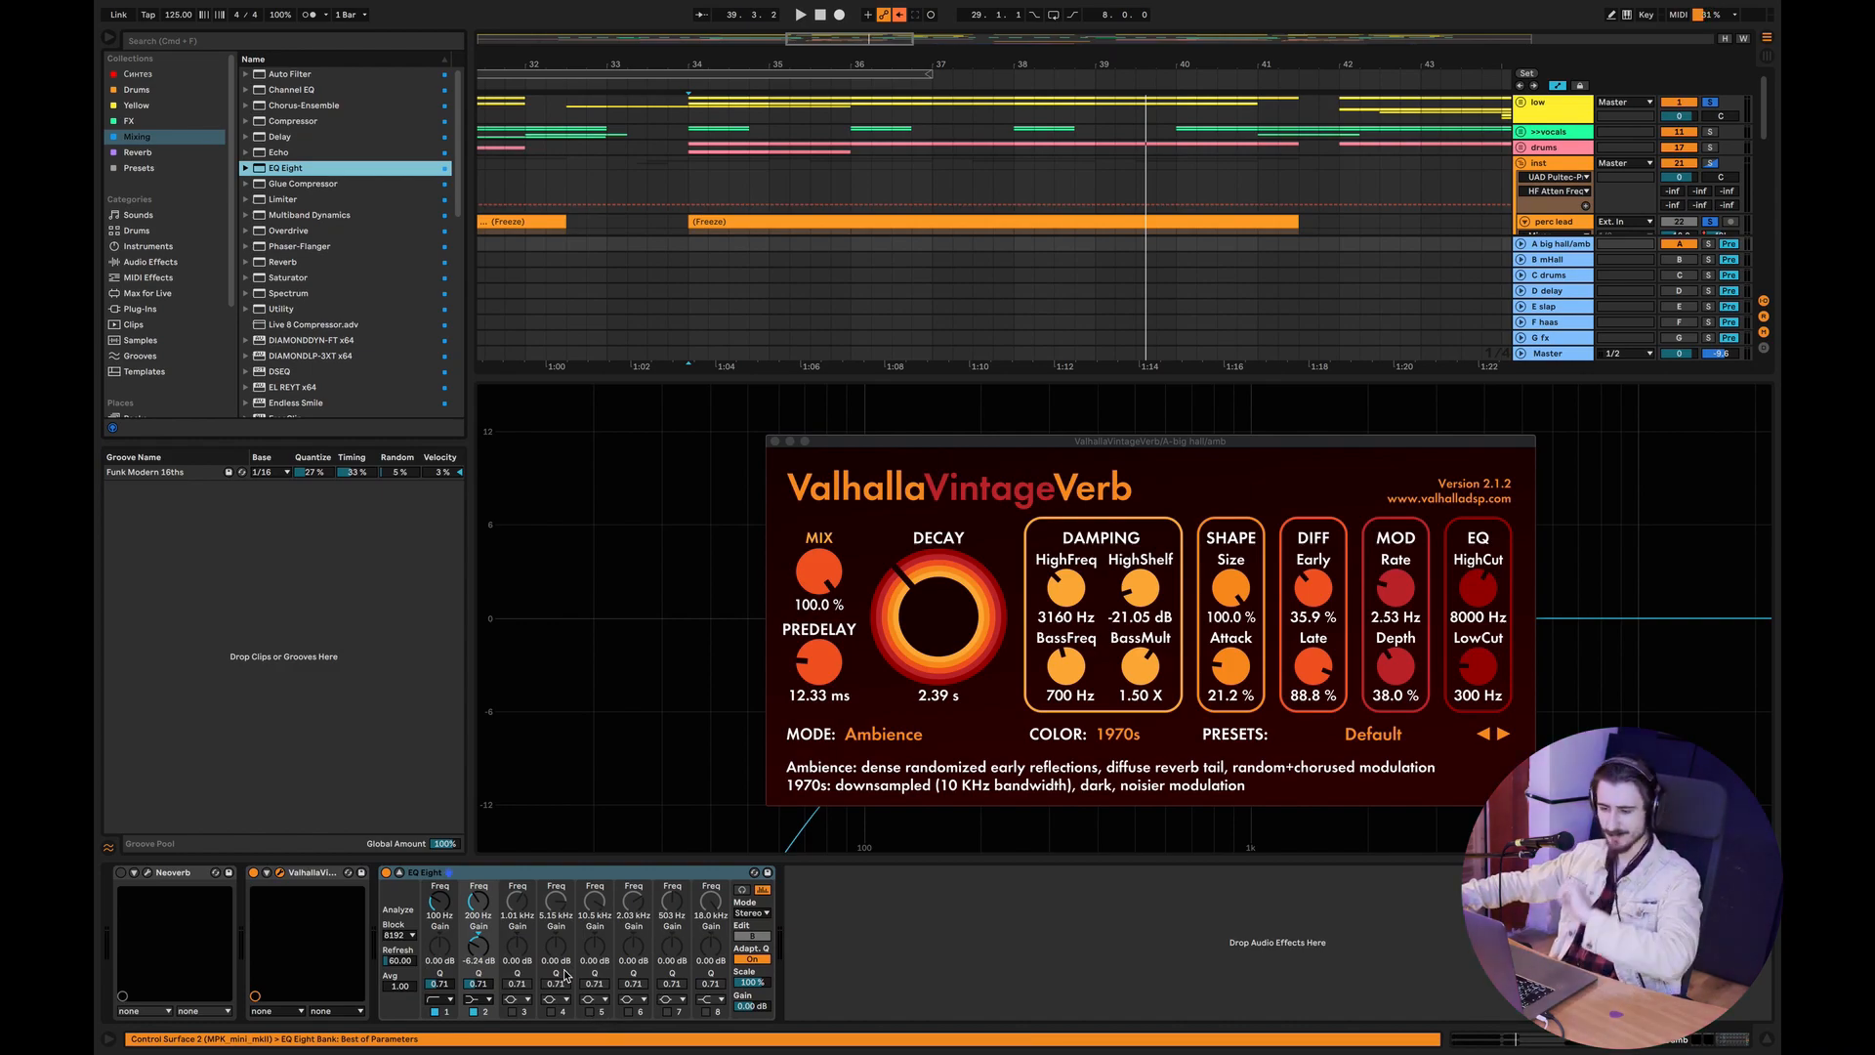
pyautogui.click(399, 873)
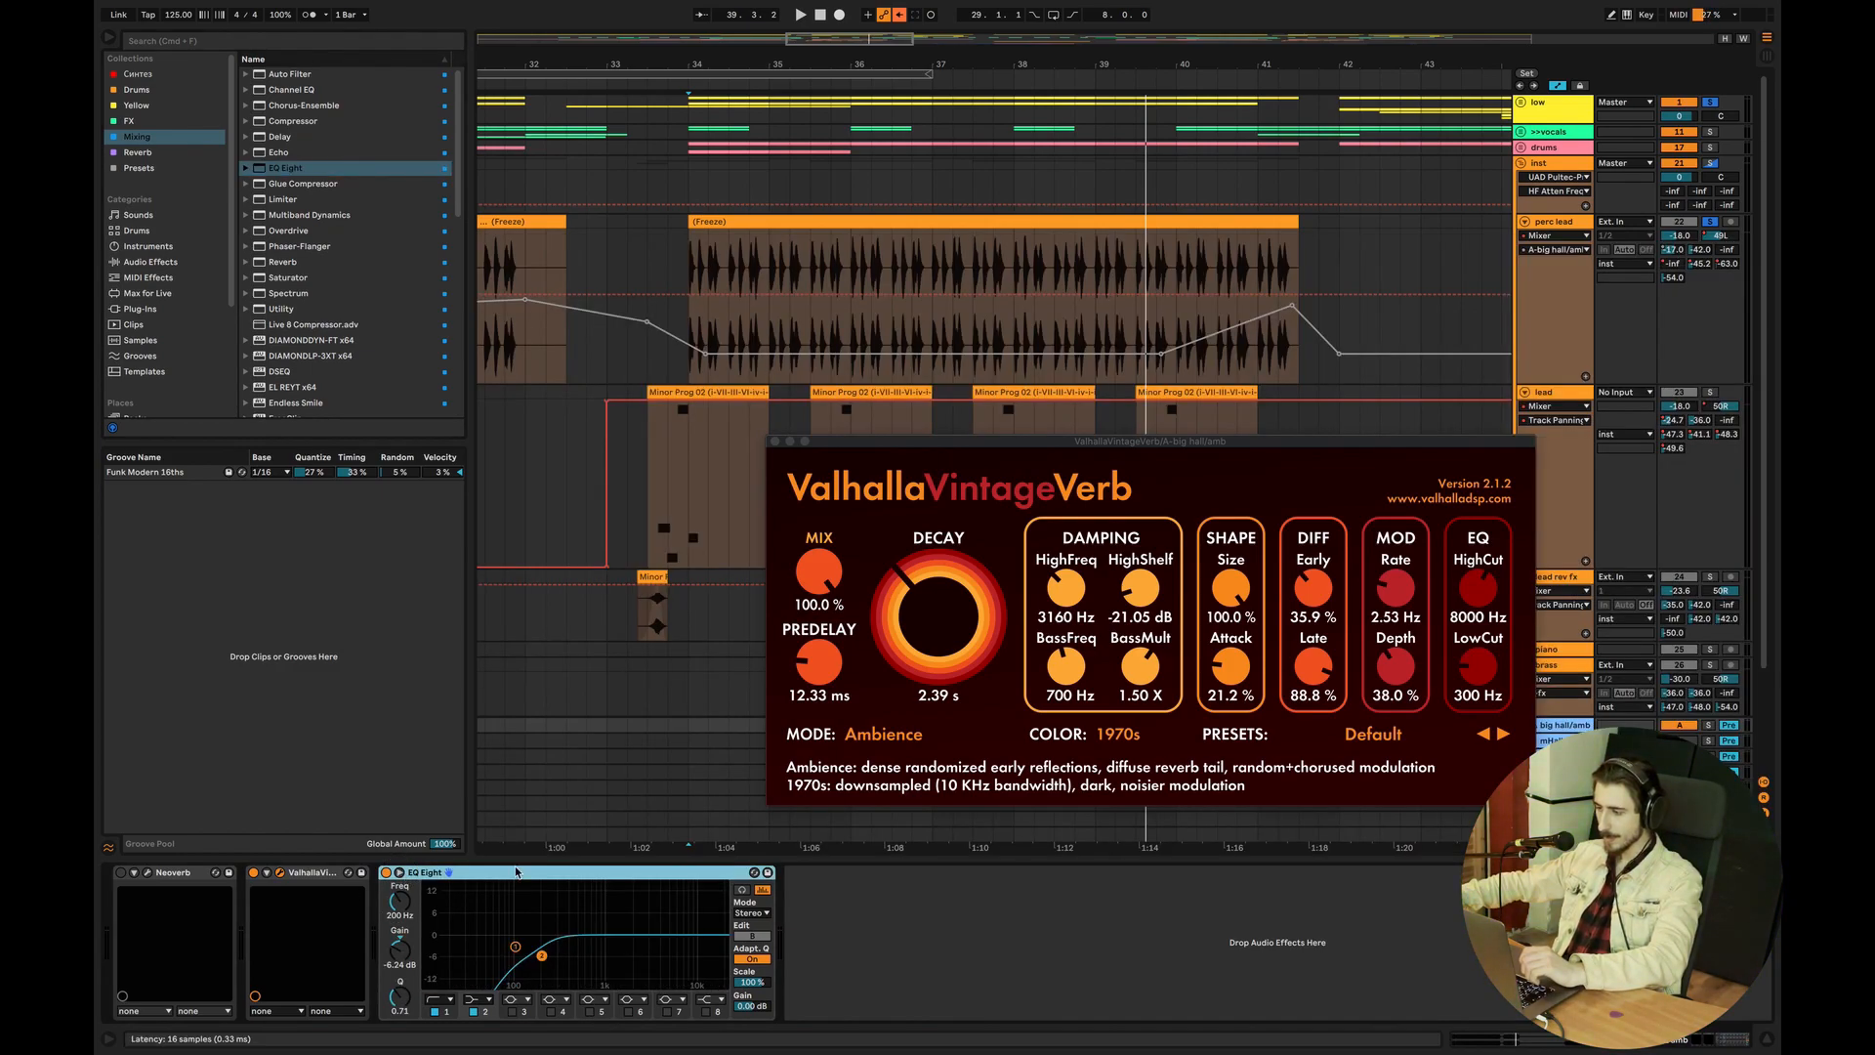
# Set the reverb's high cut to 4040 Hz, modulation depth to 19.1% and modulation rate to 1.93 Hz.
pyautogui.moveTo(1485, 589); pyautogui.dragTo(1407, 594)
pyautogui.moveTo(1395, 668)
pyautogui.mouseDown()
pyautogui.moveTo(1390, 709)
pyautogui.moveTo(1396, 678)
pyautogui.mouseUp()
pyautogui.moveTo(1395, 593); pyautogui.dragTo(1397, 601)
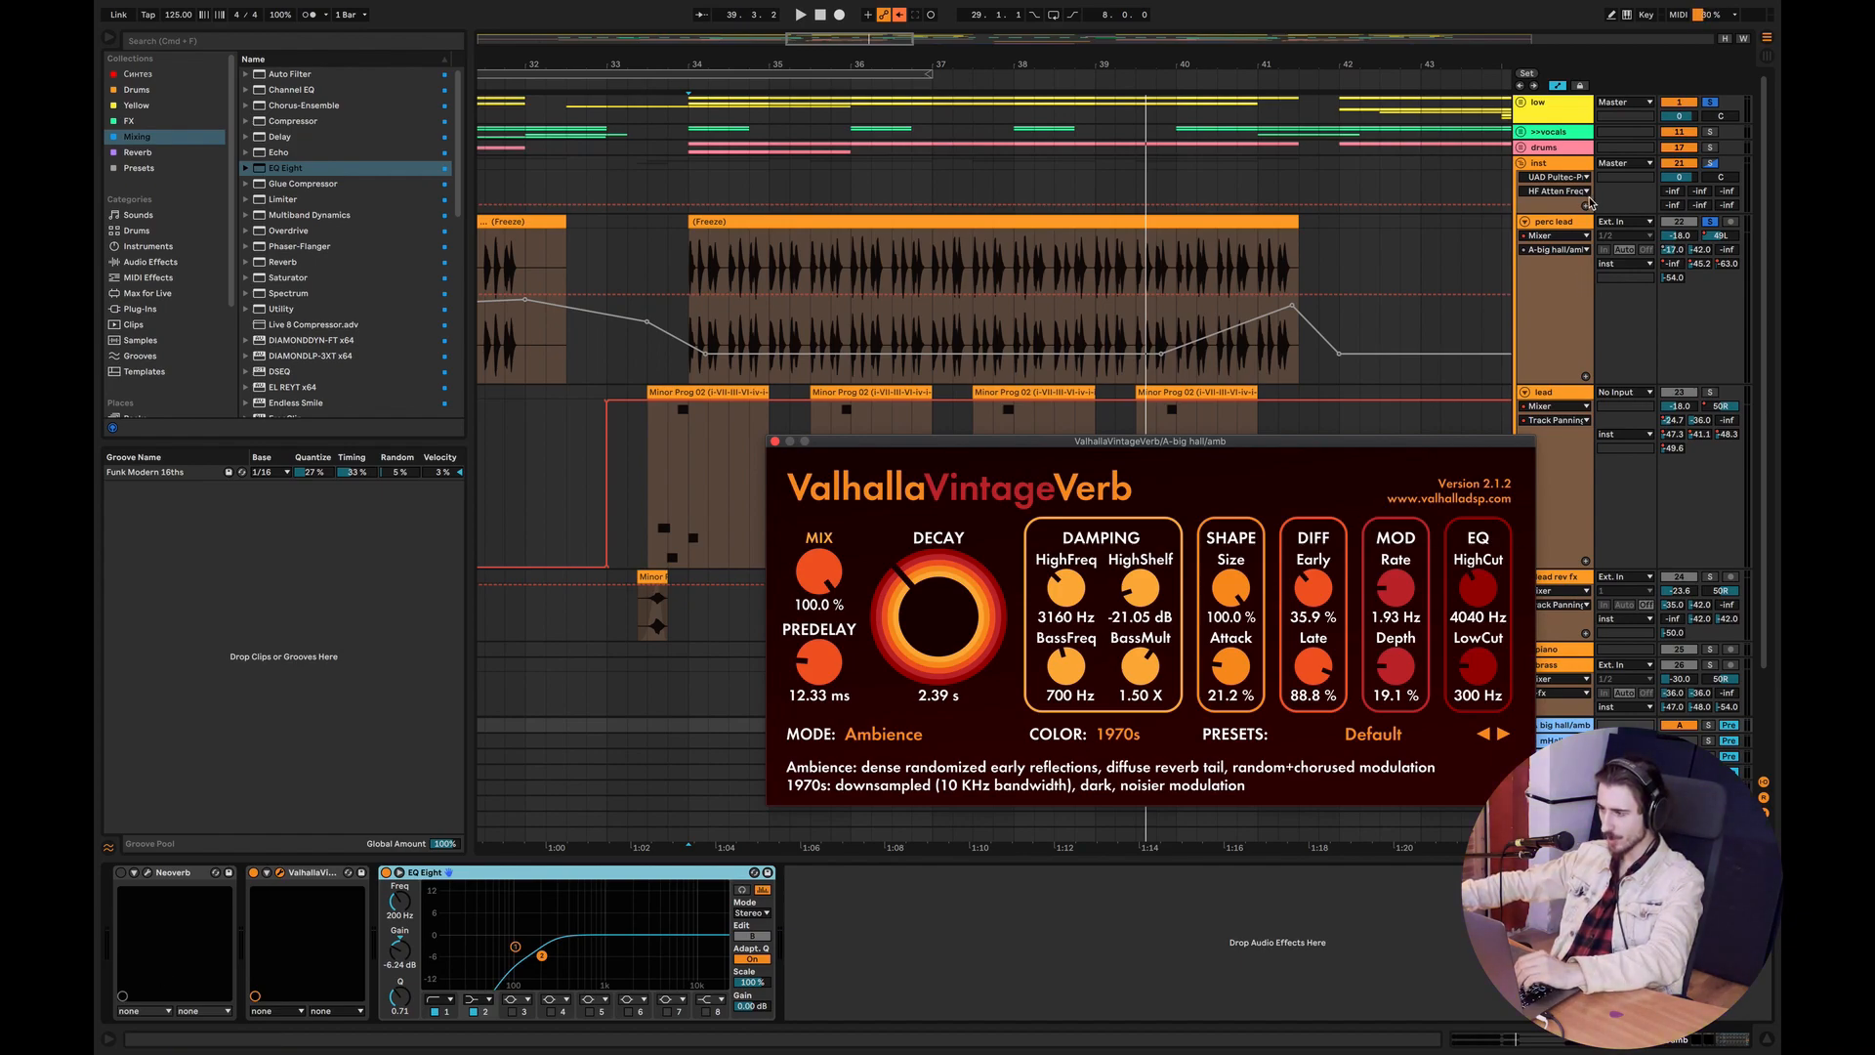
# Play the perc lead track from bar 34, hide its devices and reset its A big hall/amb send to -inf.
pyautogui.click(1574, 220)
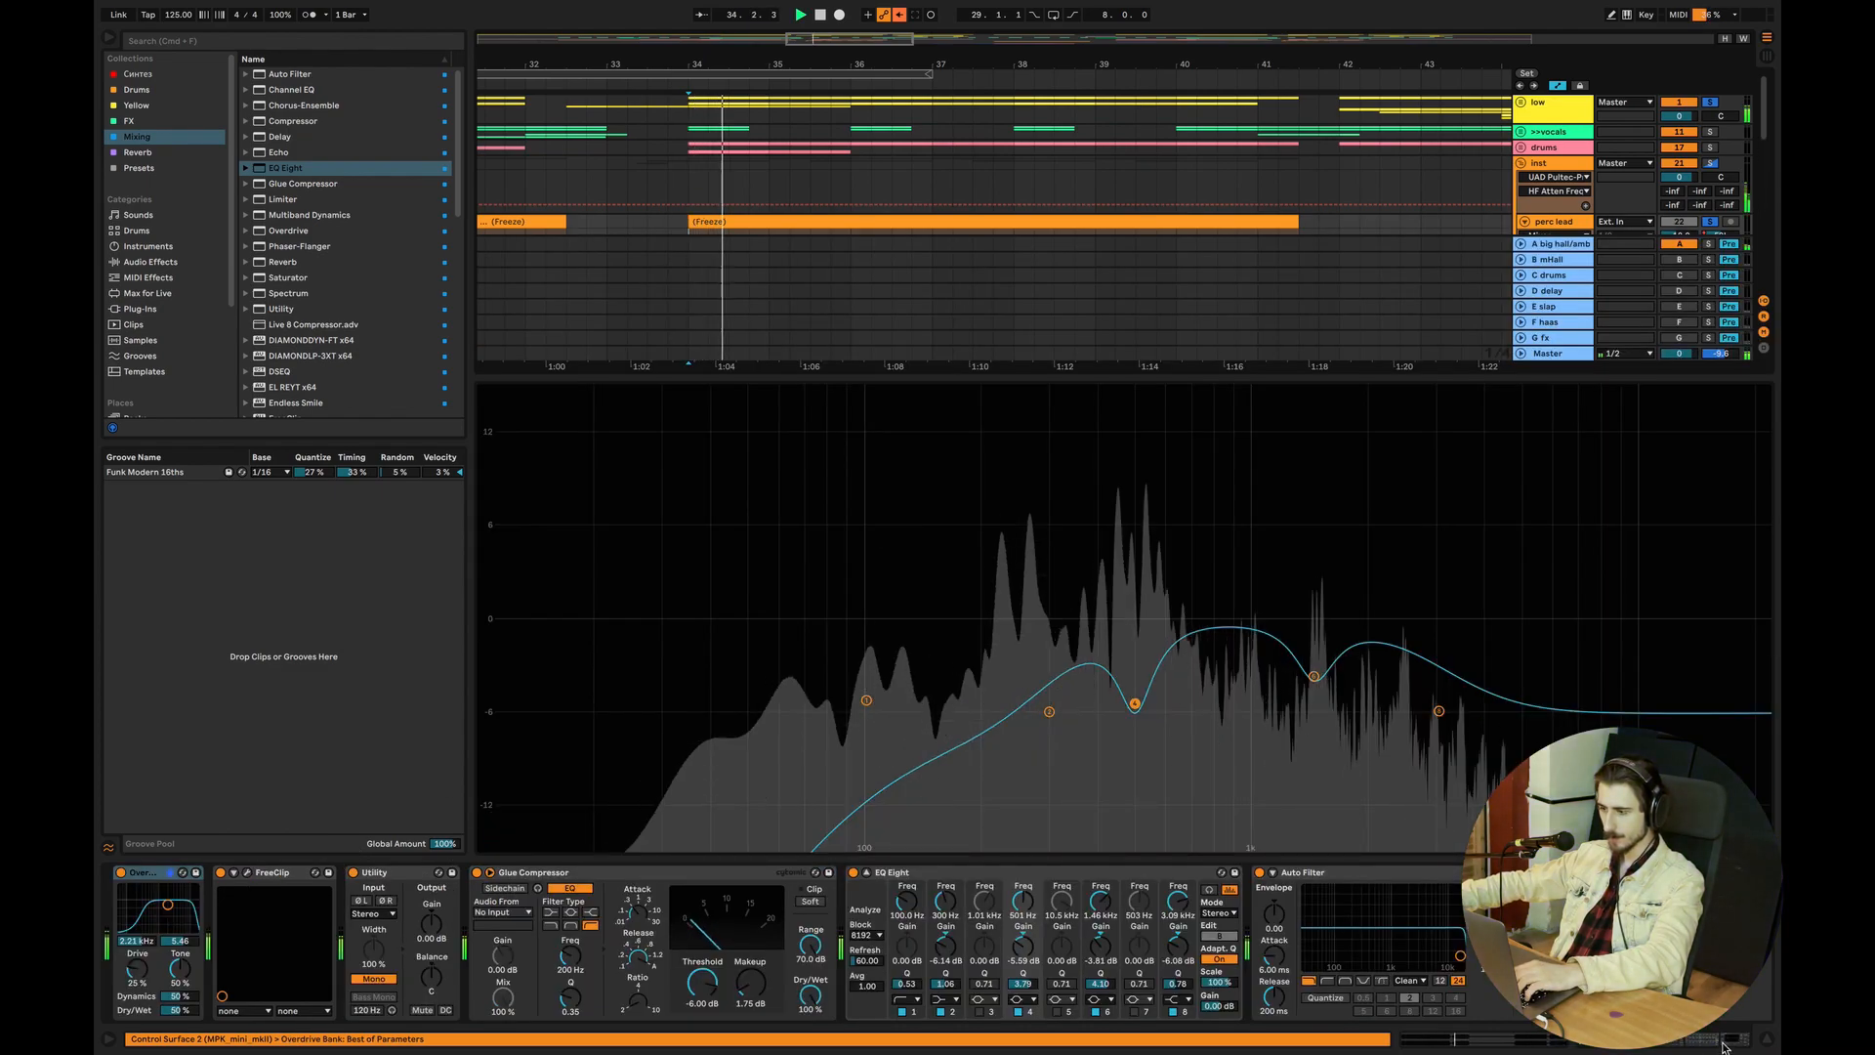
pyautogui.click(1766, 1039)
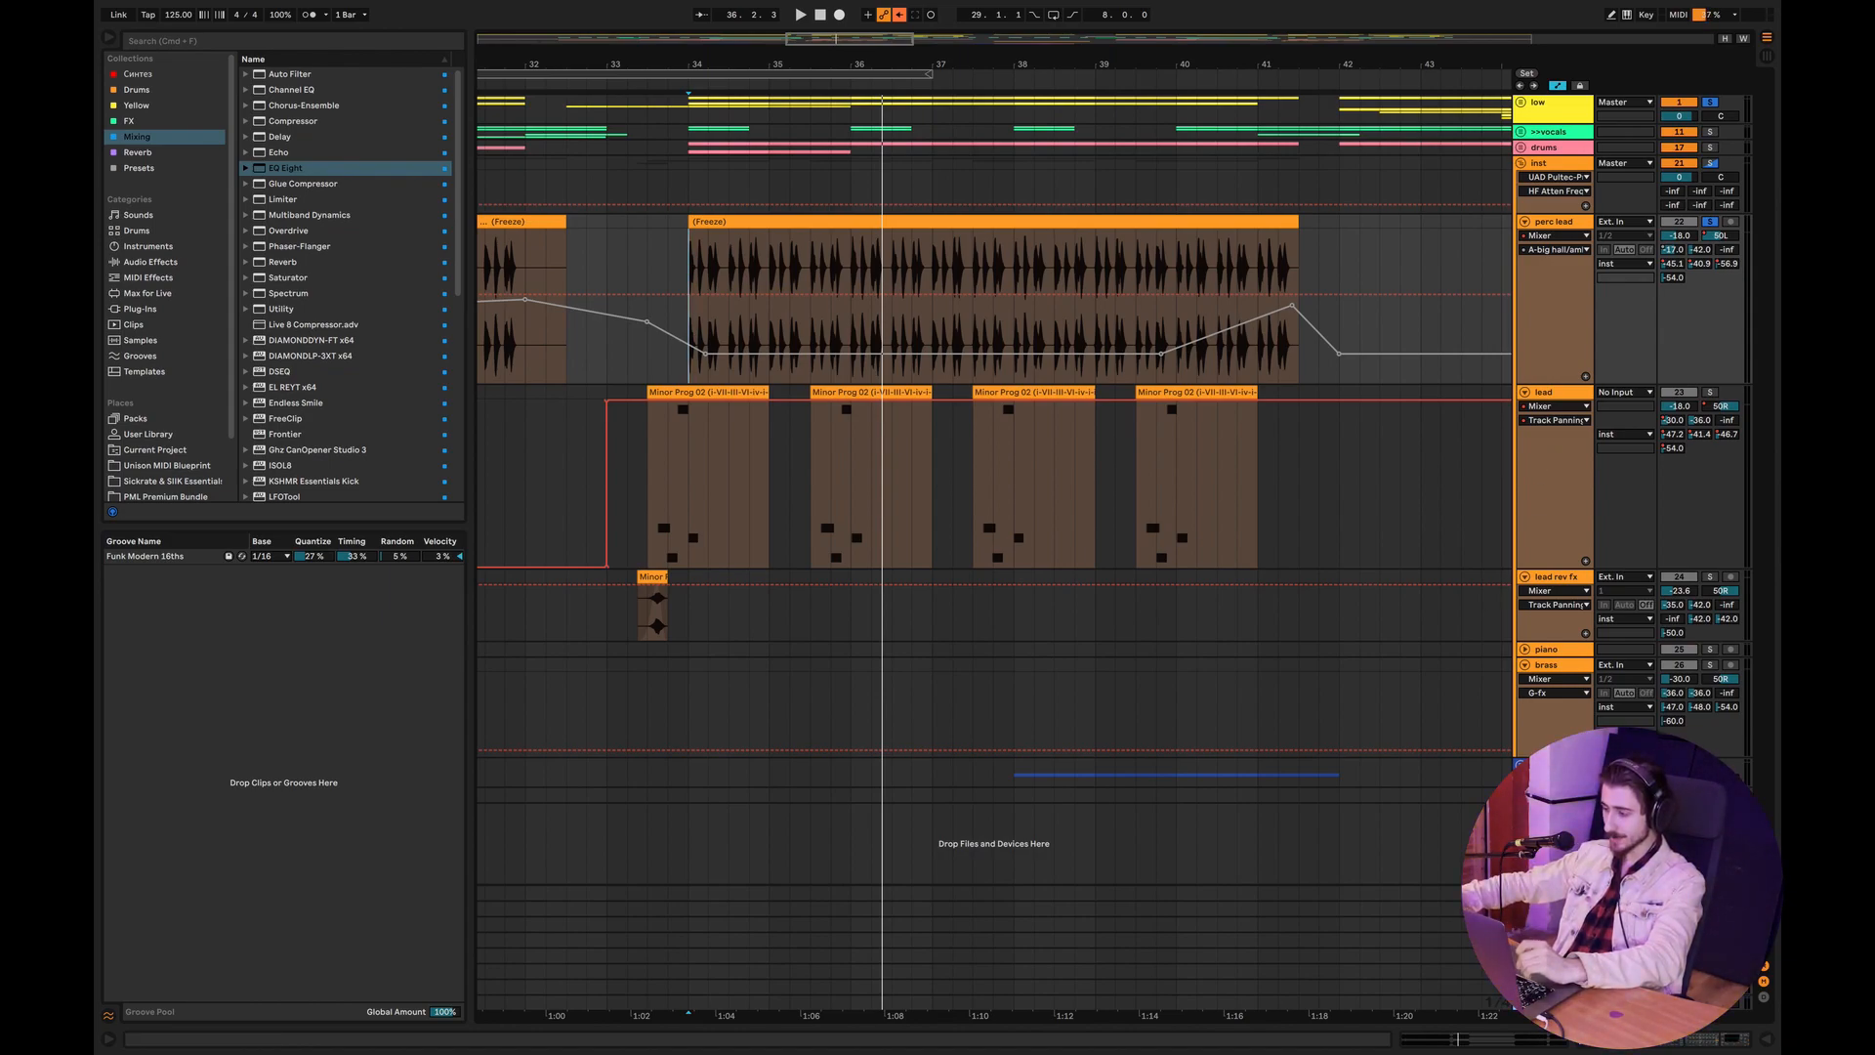
pyautogui.doubleClick(1673, 251)
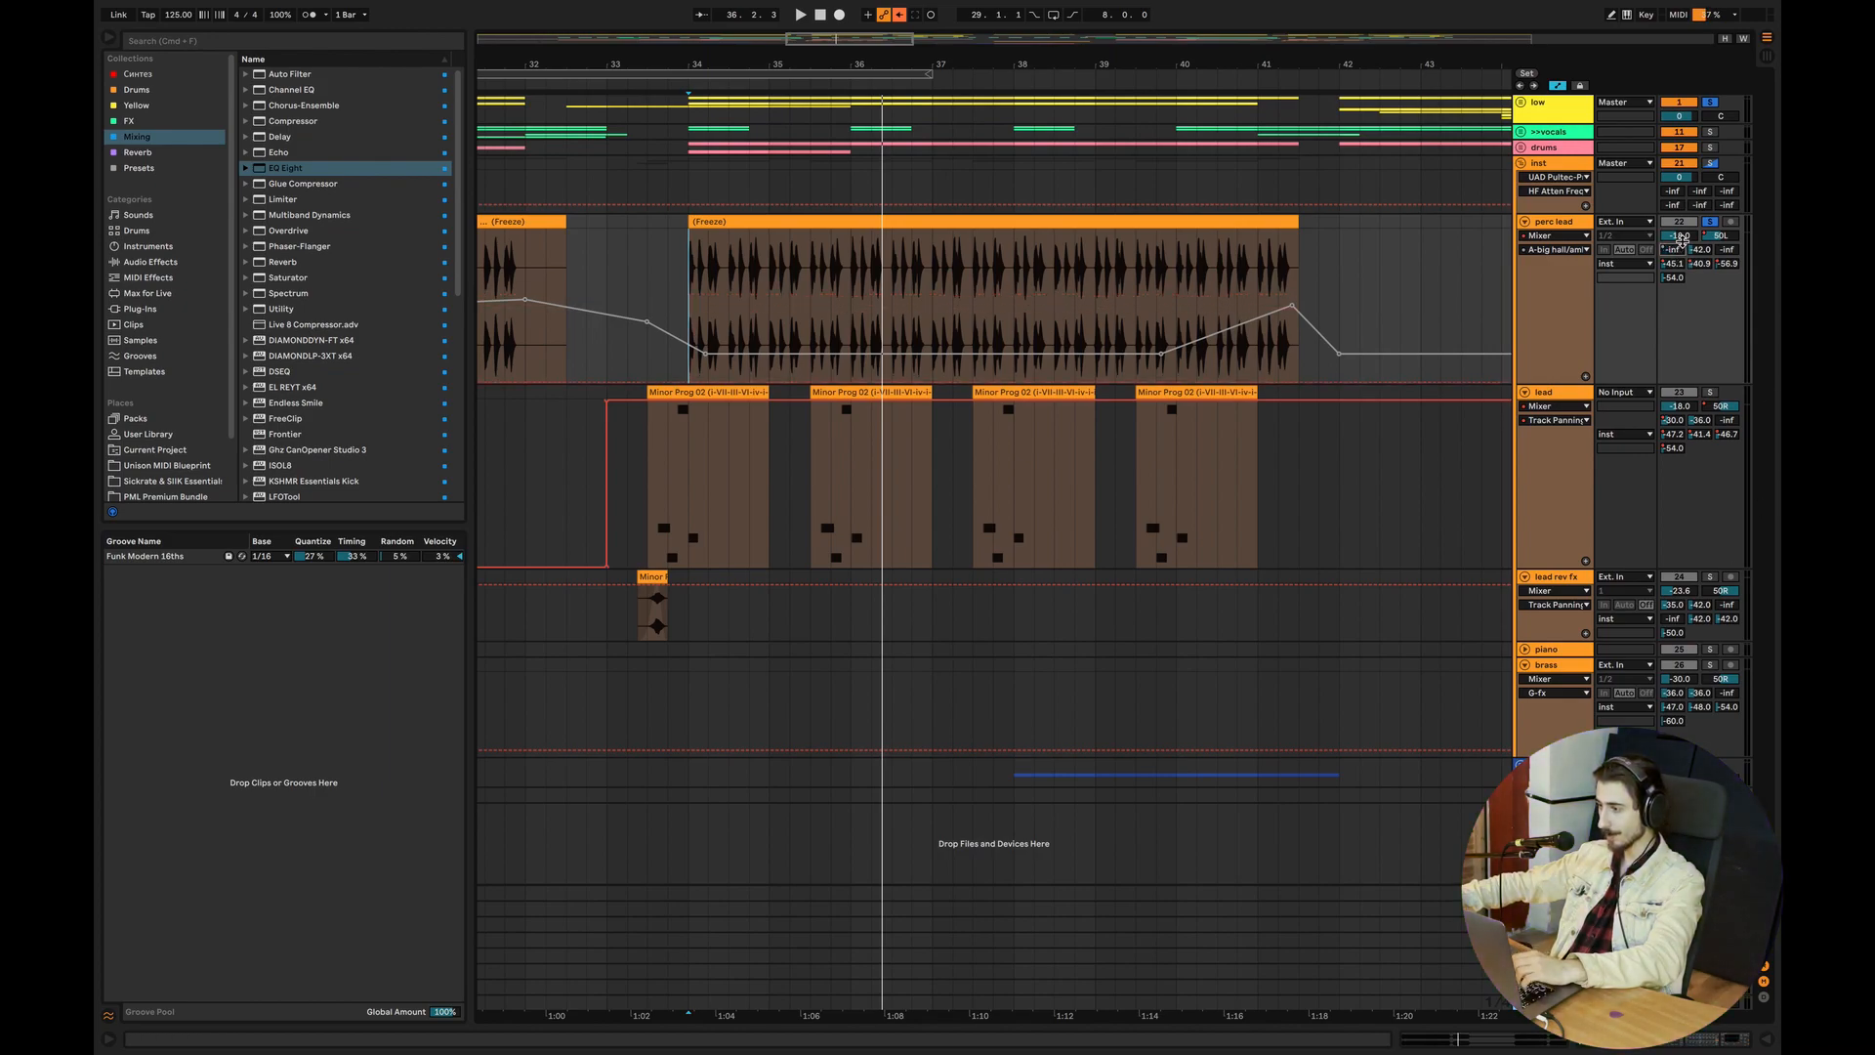
# Play the perc lead track and set its B mHall send to -18 dB.
pyautogui.moveTo(1694, 252); pyautogui.dragTo(1700, 245)
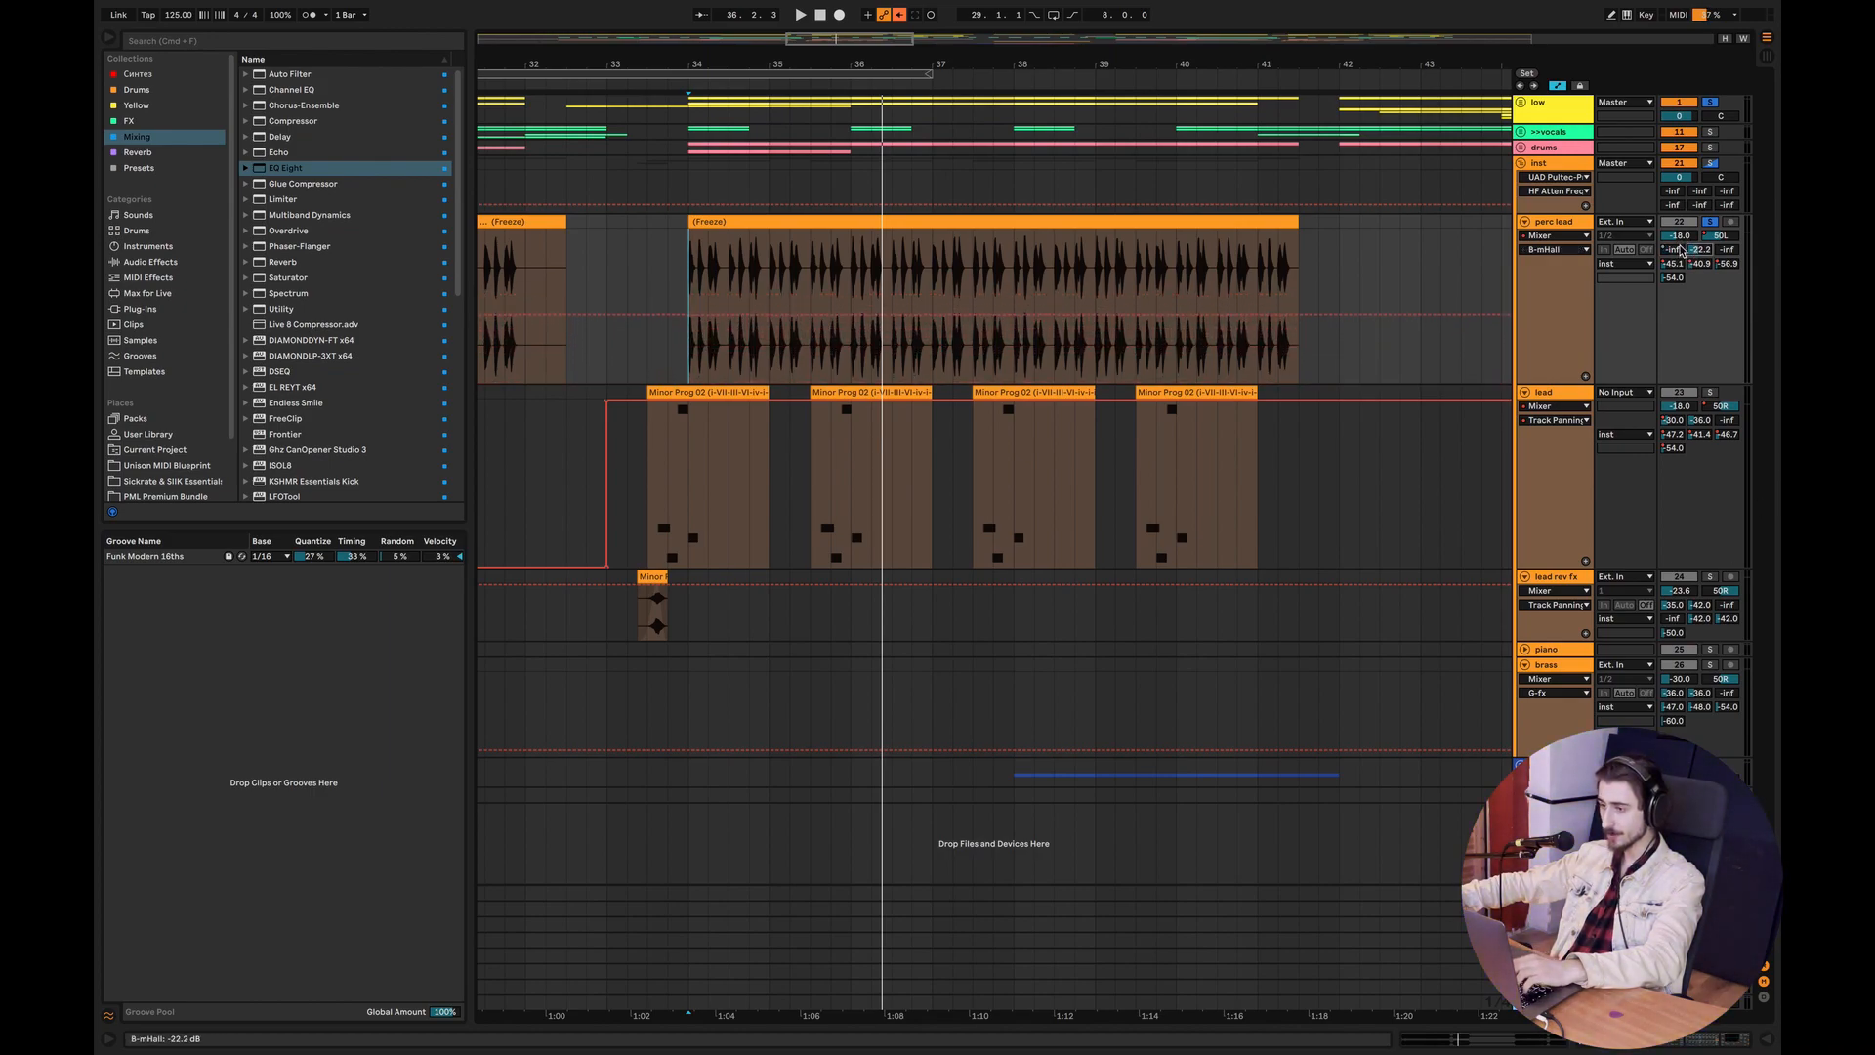
pyautogui.press('space')
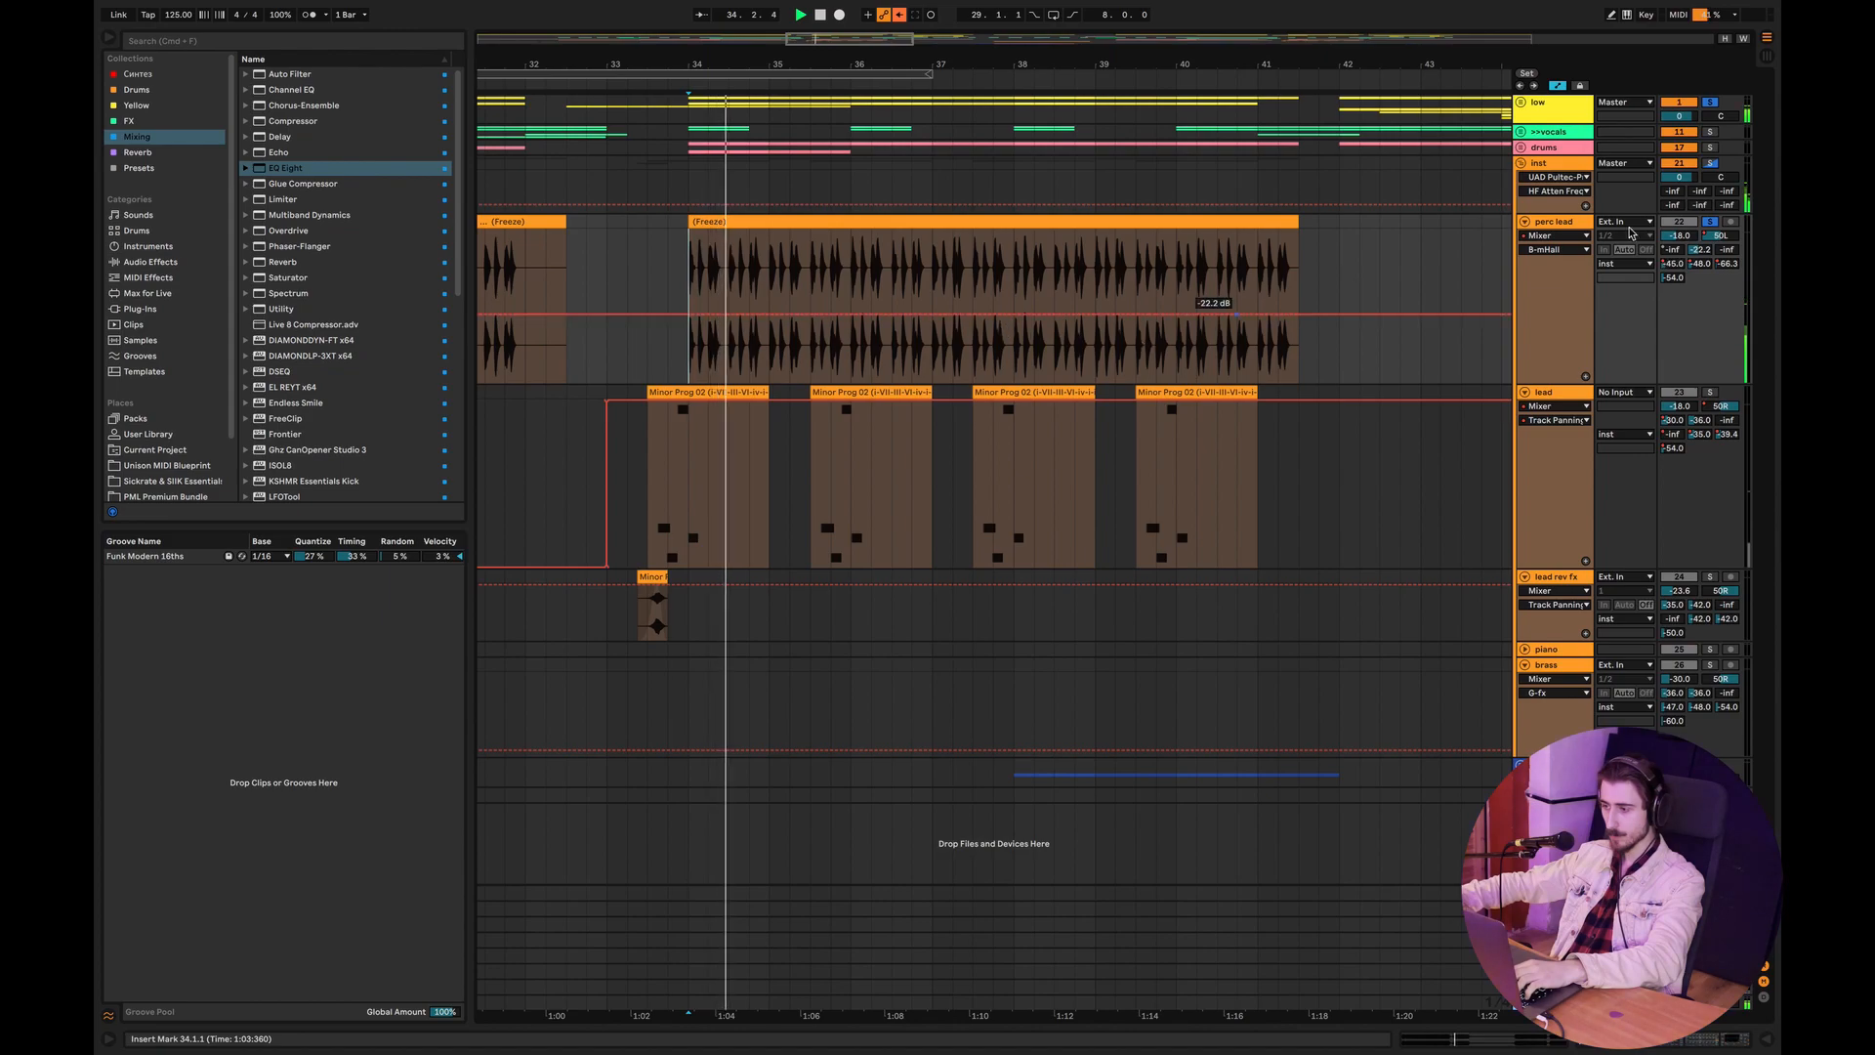
pyautogui.moveTo(1699, 249); pyautogui.dragTo(1699, 247)
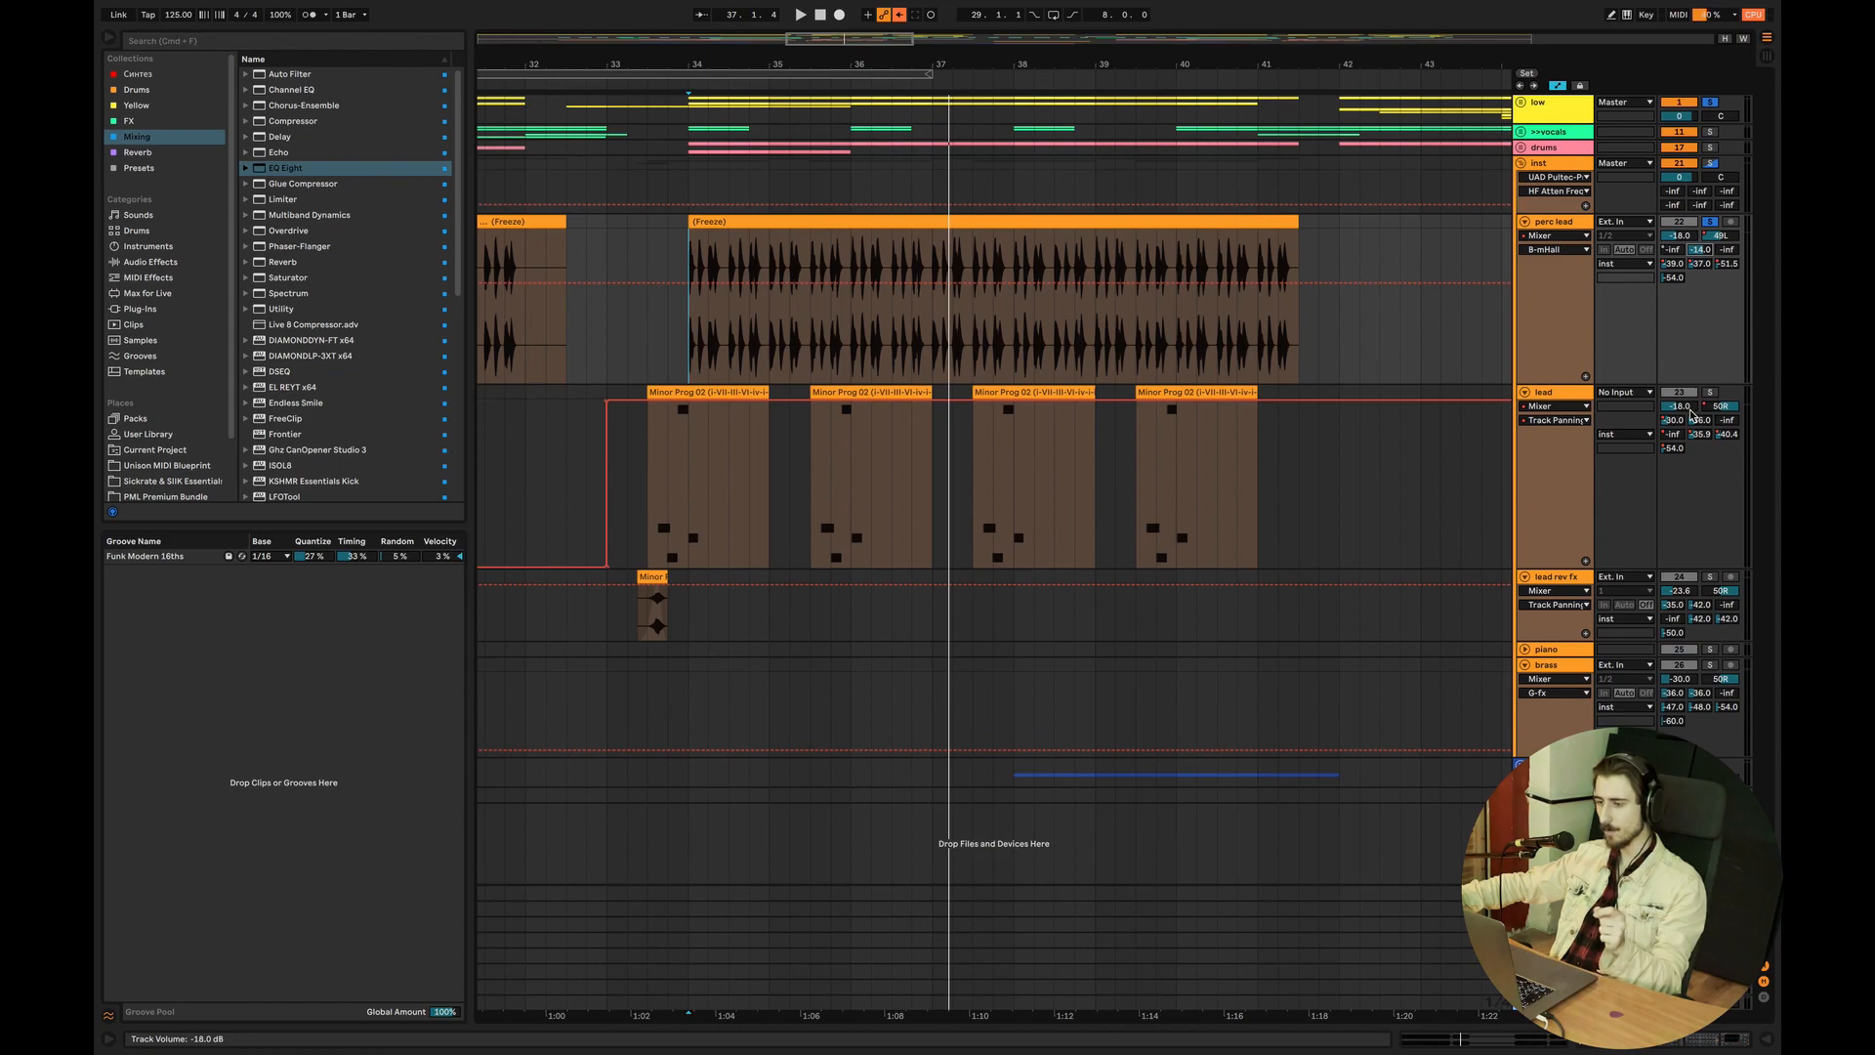
# Open Neoverb on the B mHall return, examine its reverb and EQ settings, and close its window.
pyautogui.doubleClick(1553, 909)
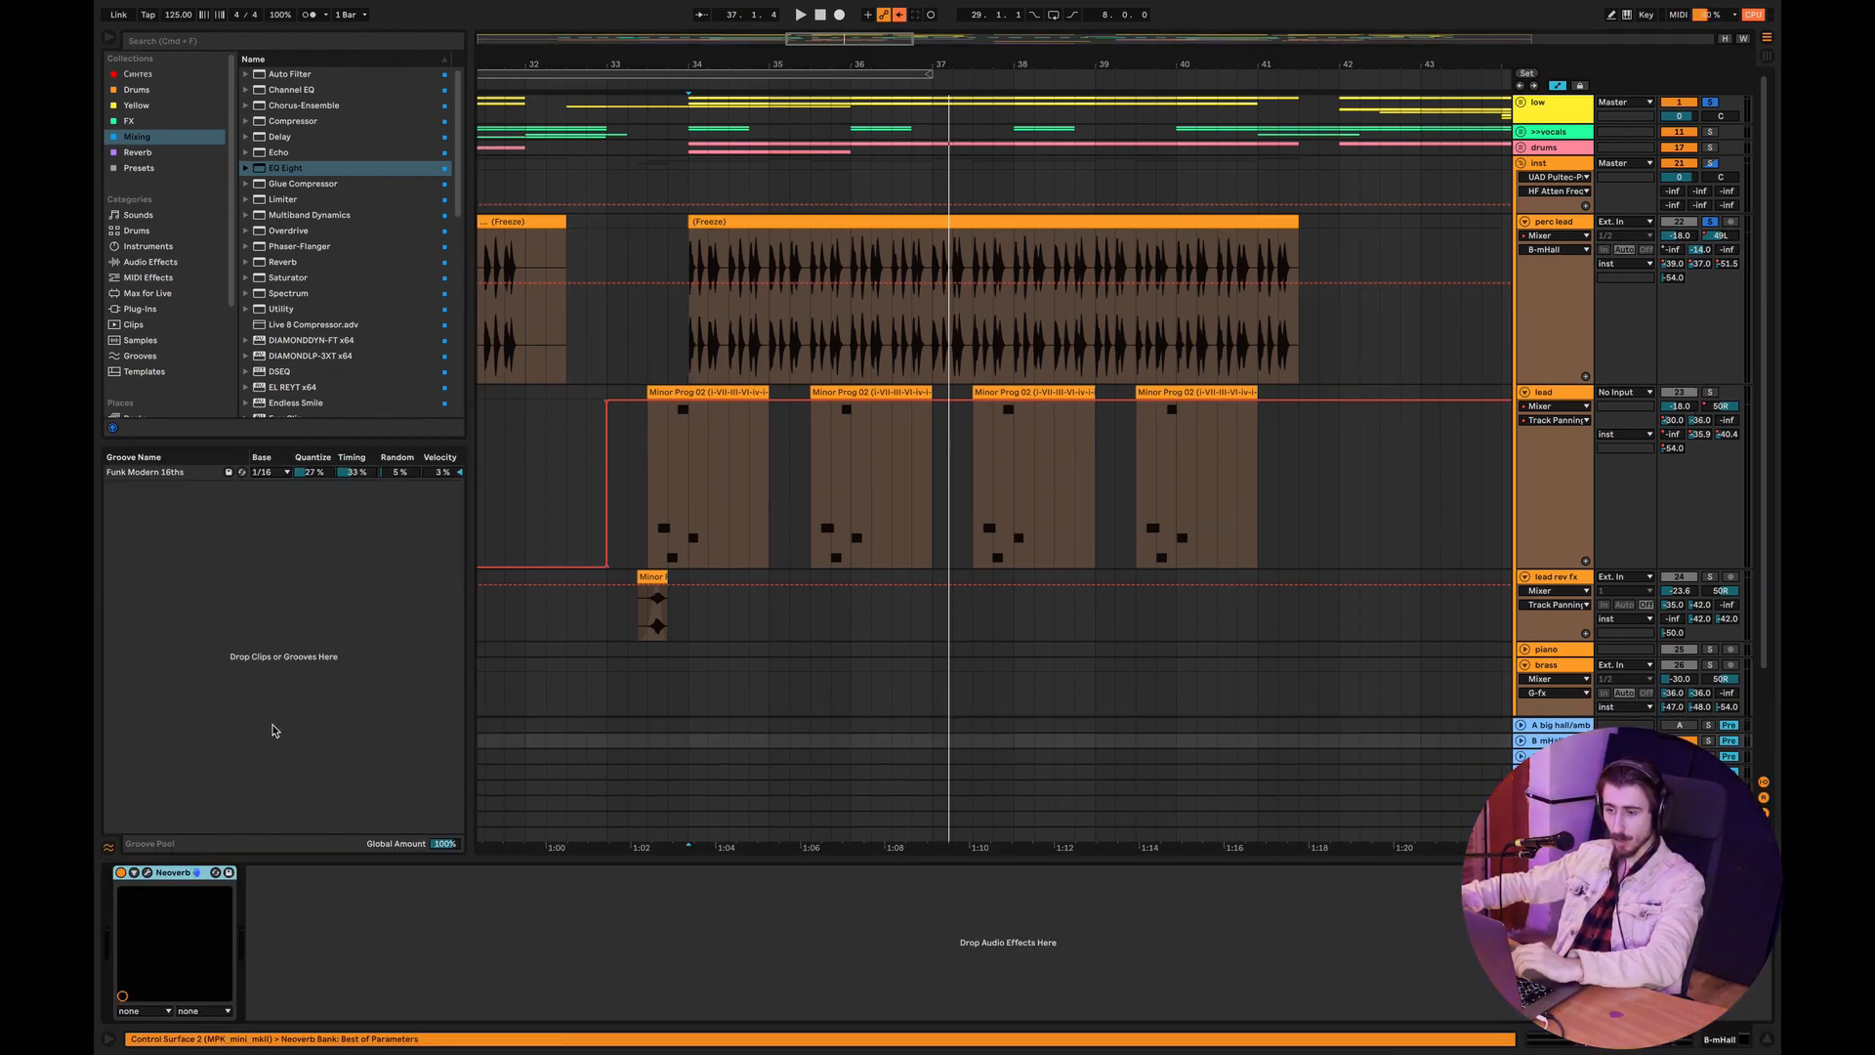
pyautogui.click(147, 872)
pyautogui.moveTo(626, 75); pyautogui.dragTo(1130, 386)
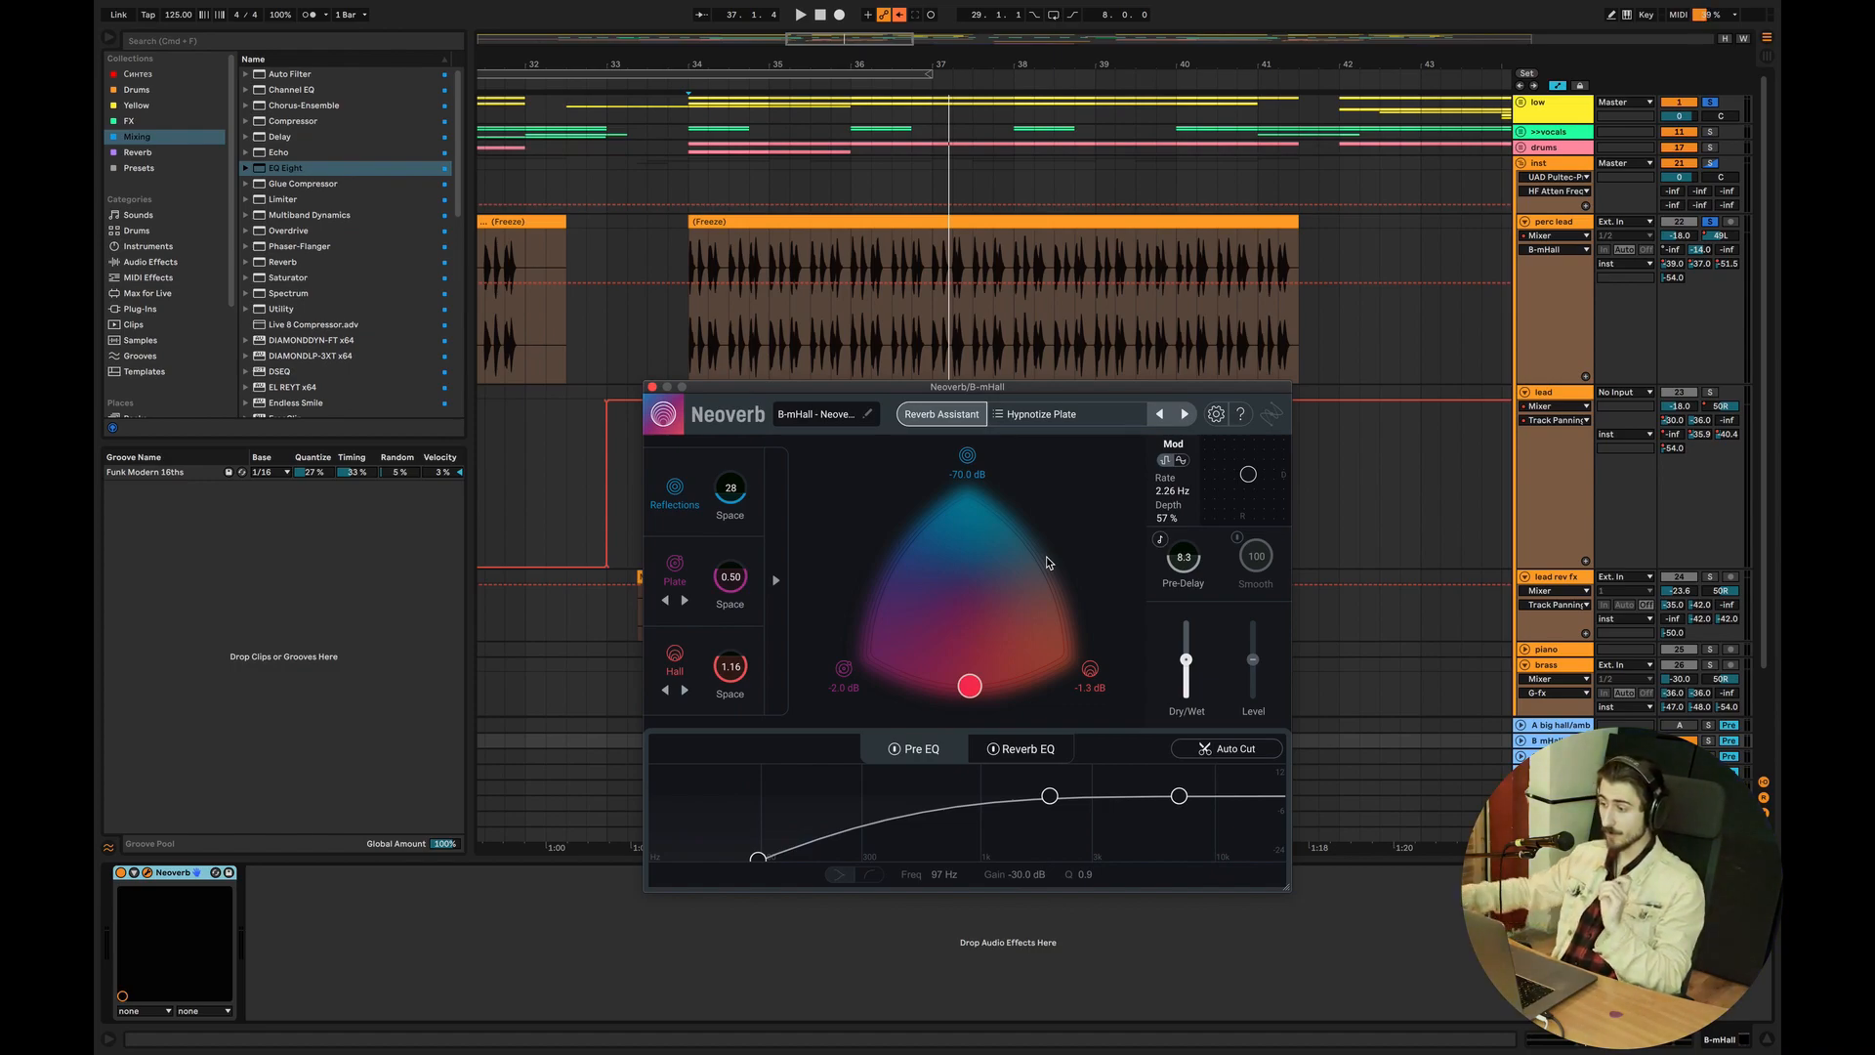
pyautogui.click(652, 387)
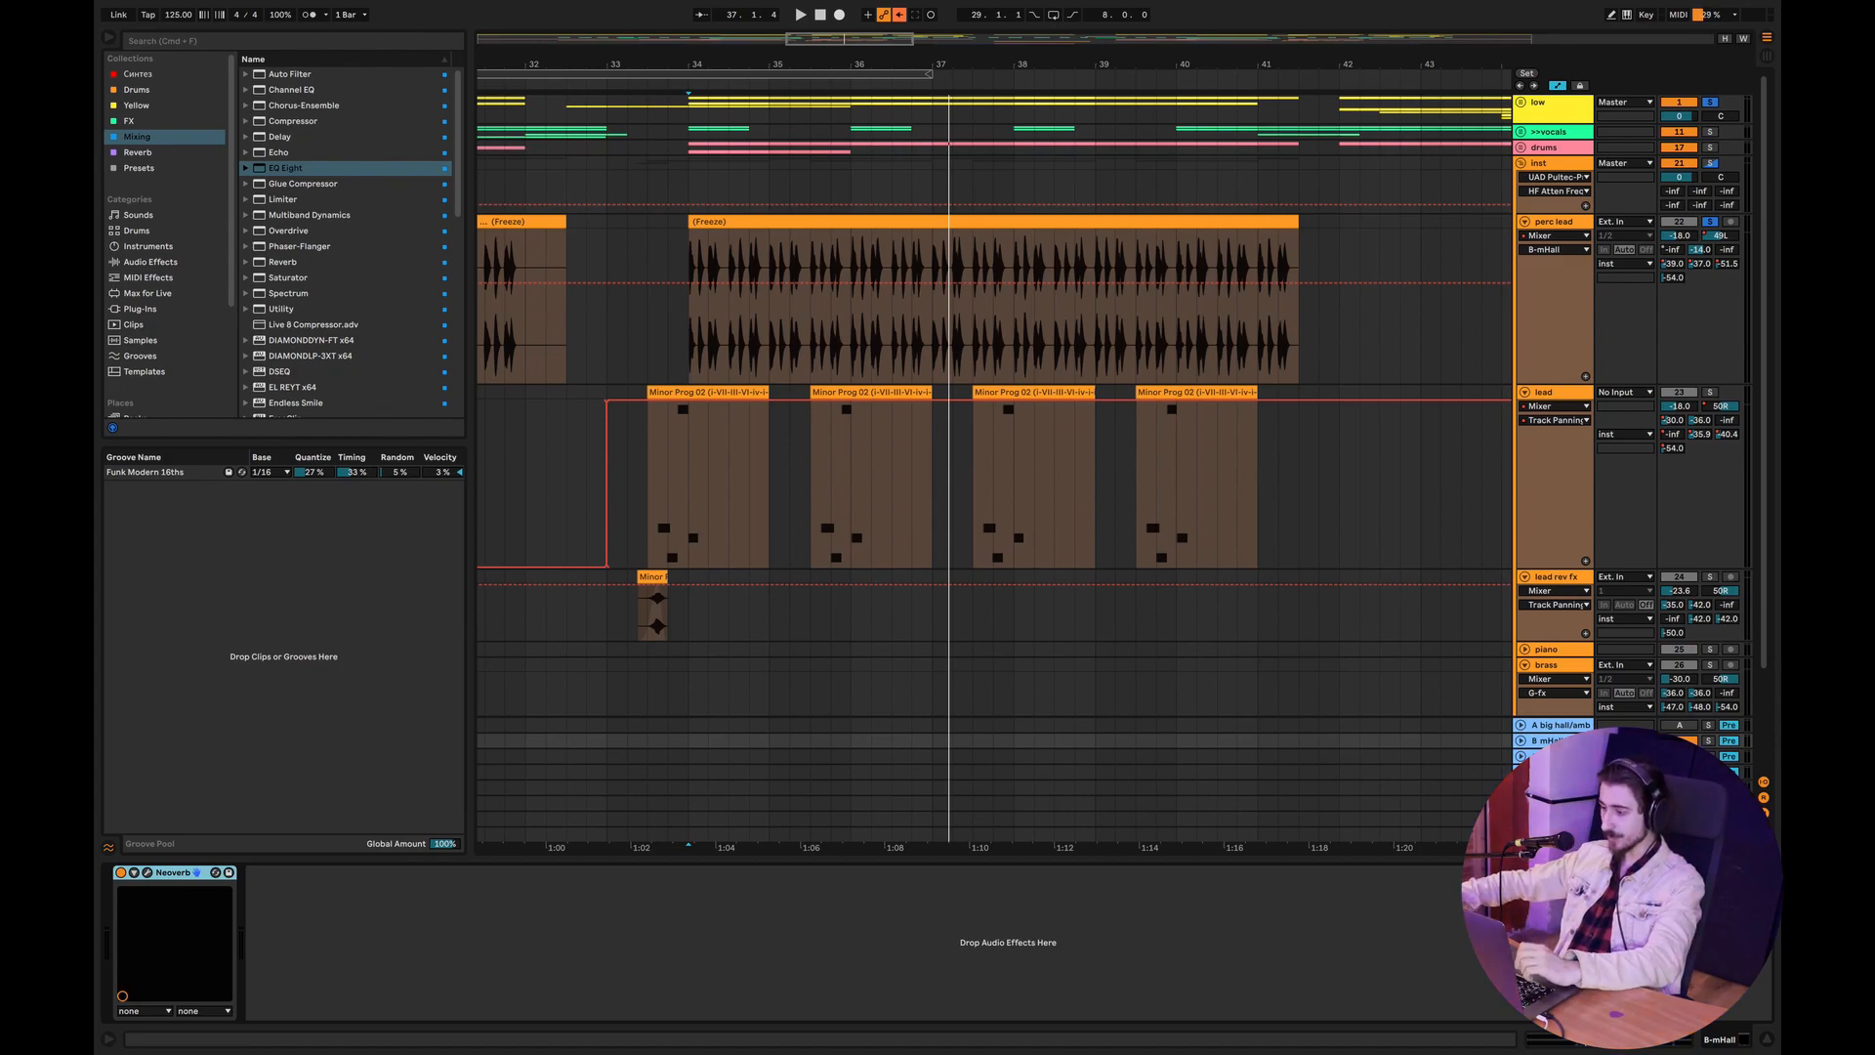
# Insert a new return track after B mHall and load ValhallaVintageVerb from the Reverb collection onto it.
pyautogui.rightClick(1568, 741)
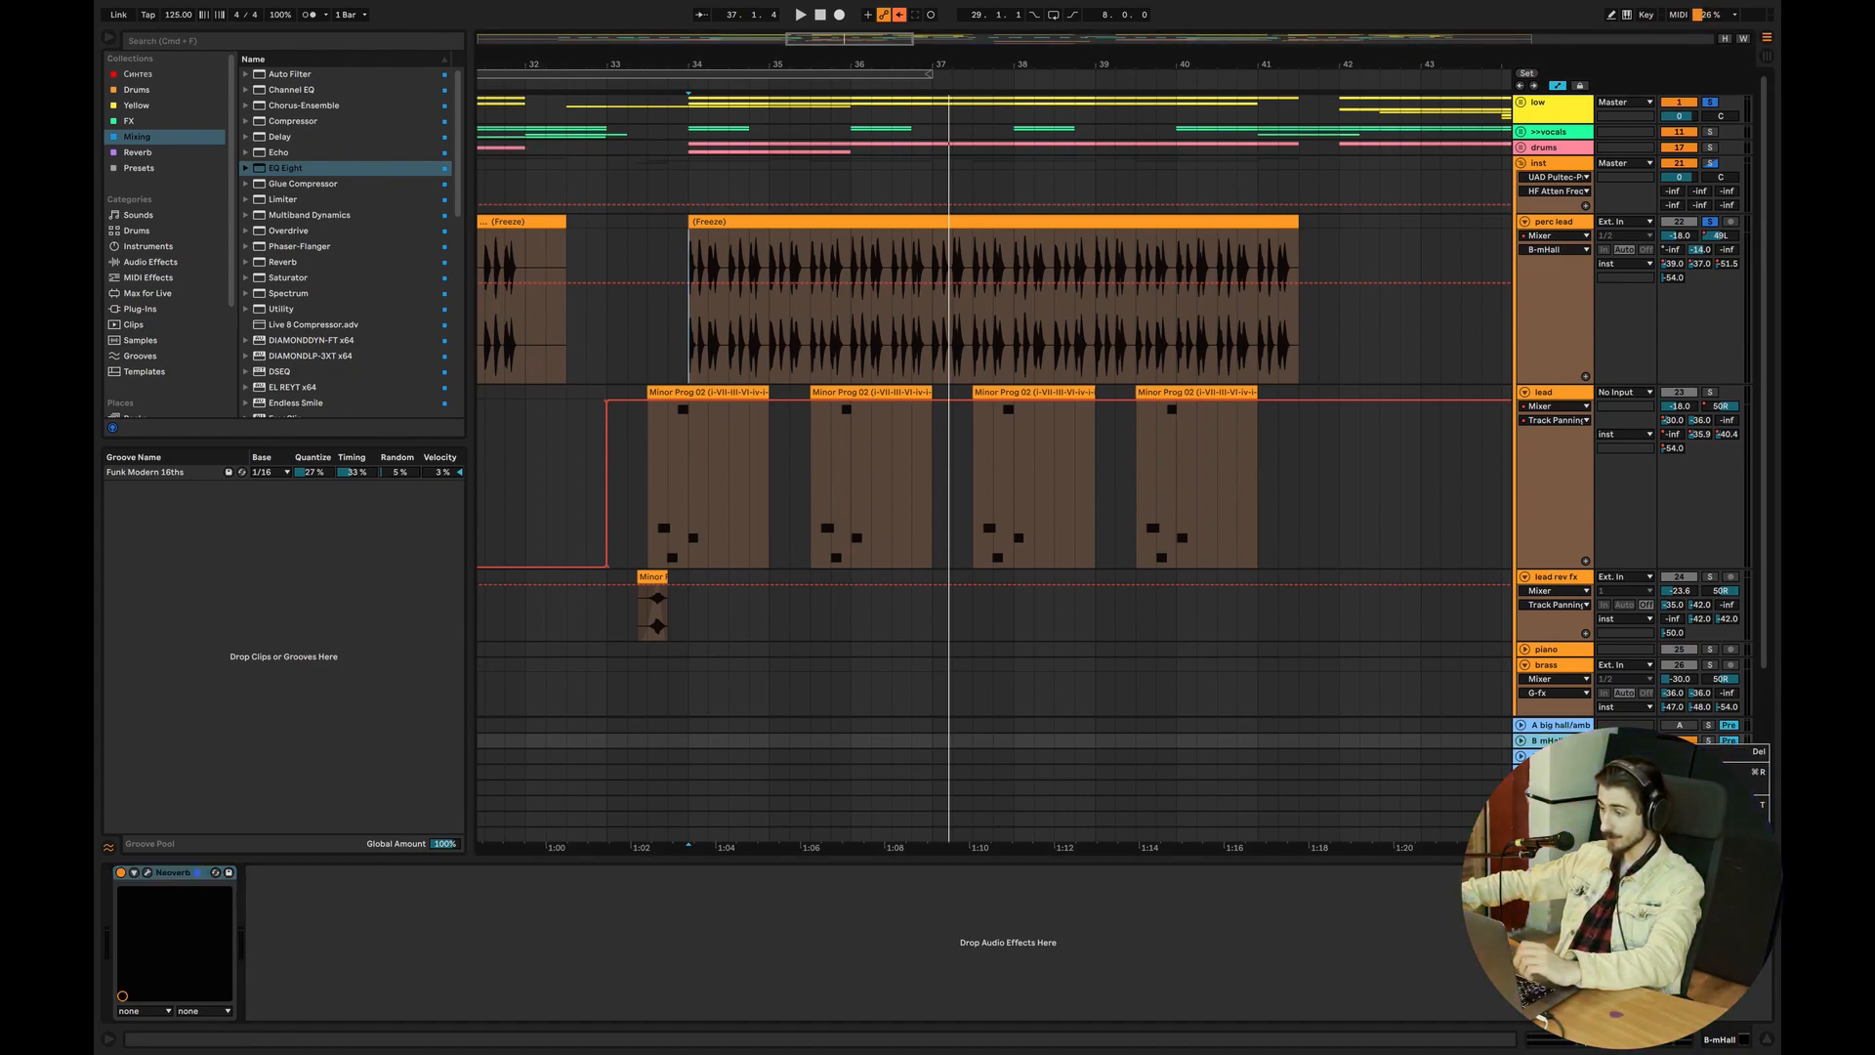
pyautogui.click(1621, 827)
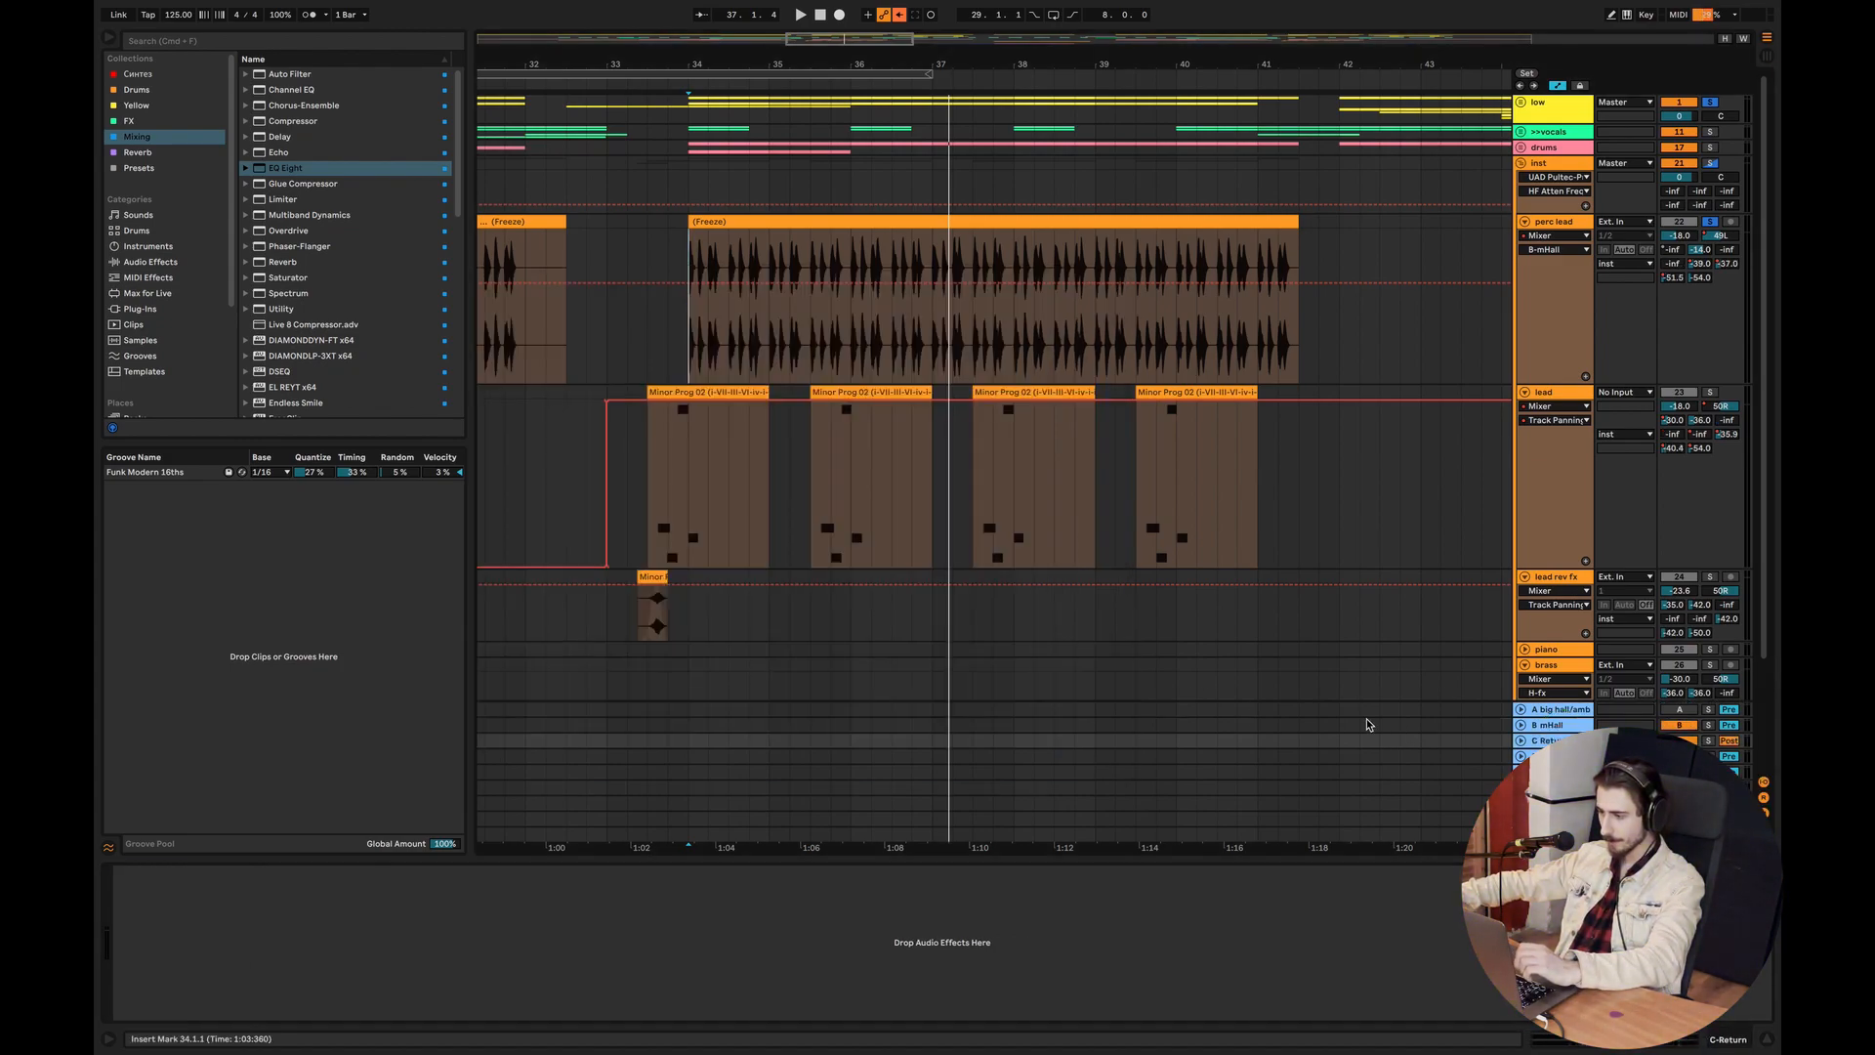
pyautogui.click(149, 167)
pyautogui.click(137, 152)
pyautogui.doubleClick(299, 231)
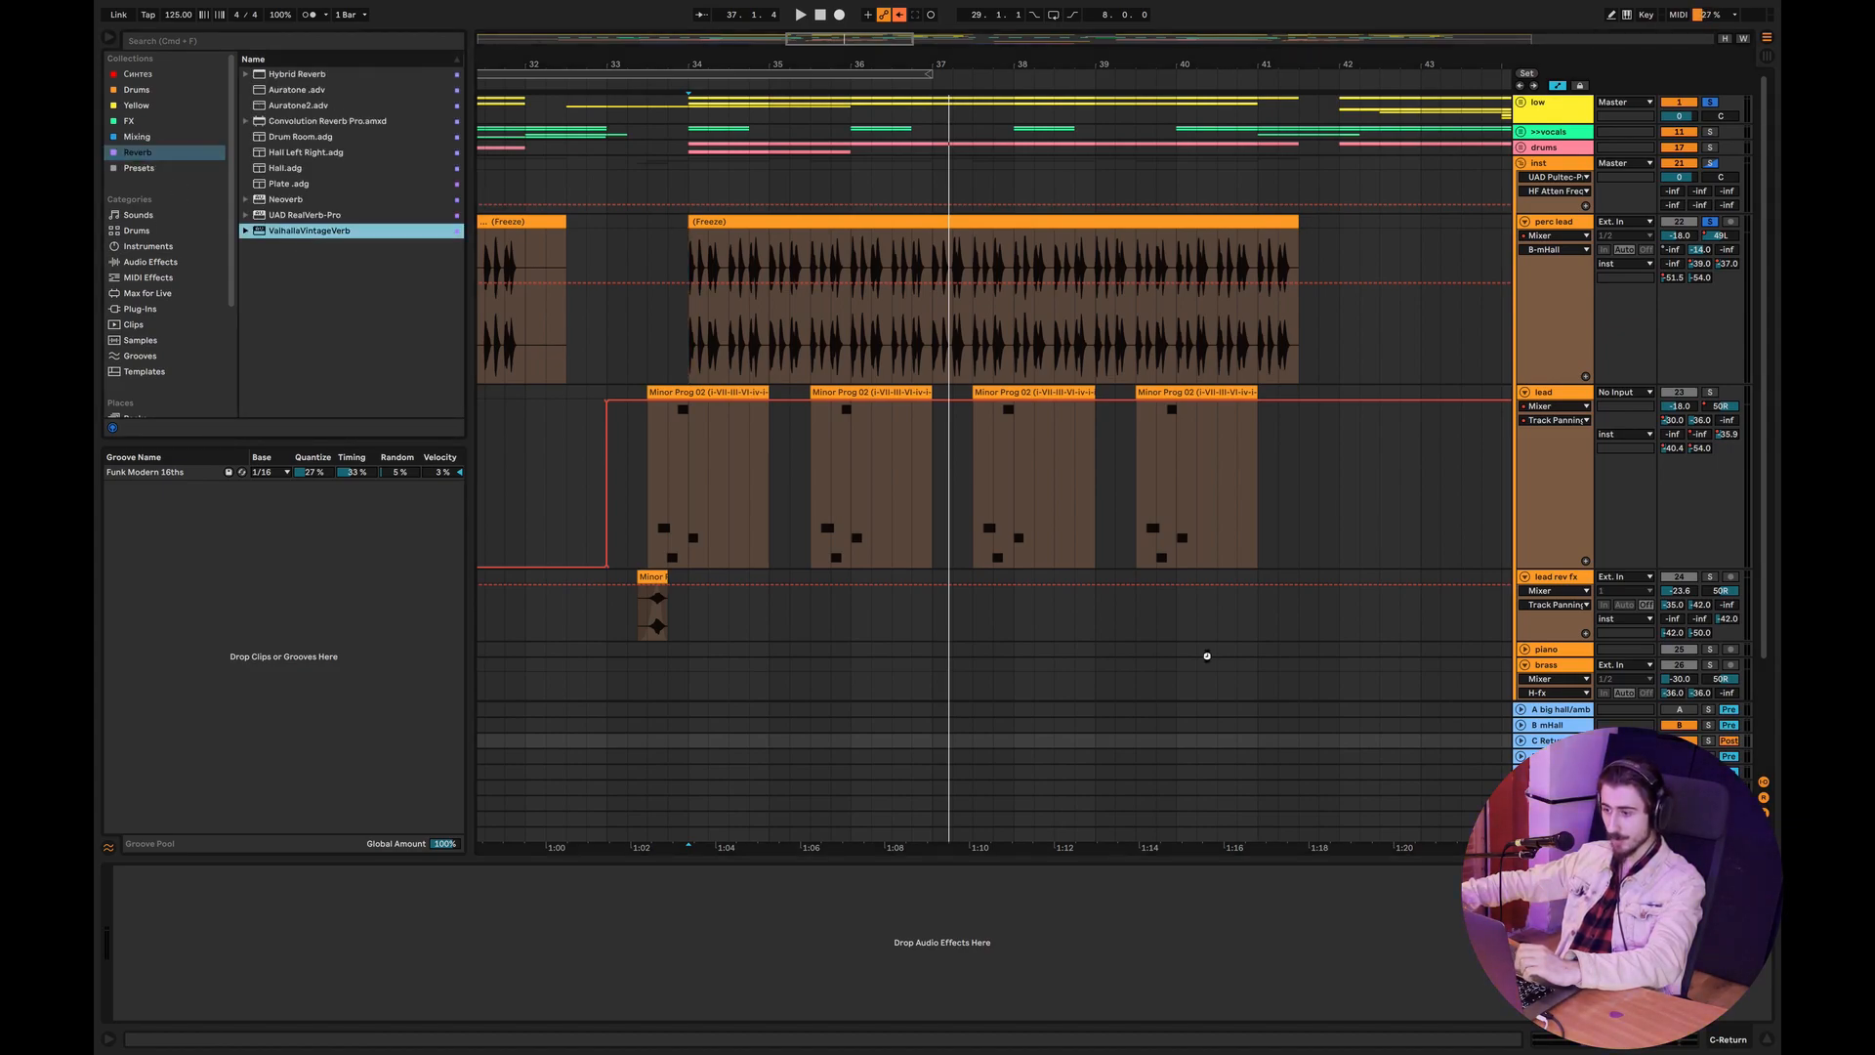
# Set ValhallaVintageVerb to Plate mode with a decay of 1.22 s and a predelay of 4.87 ms.
pyautogui.click(734, 691)
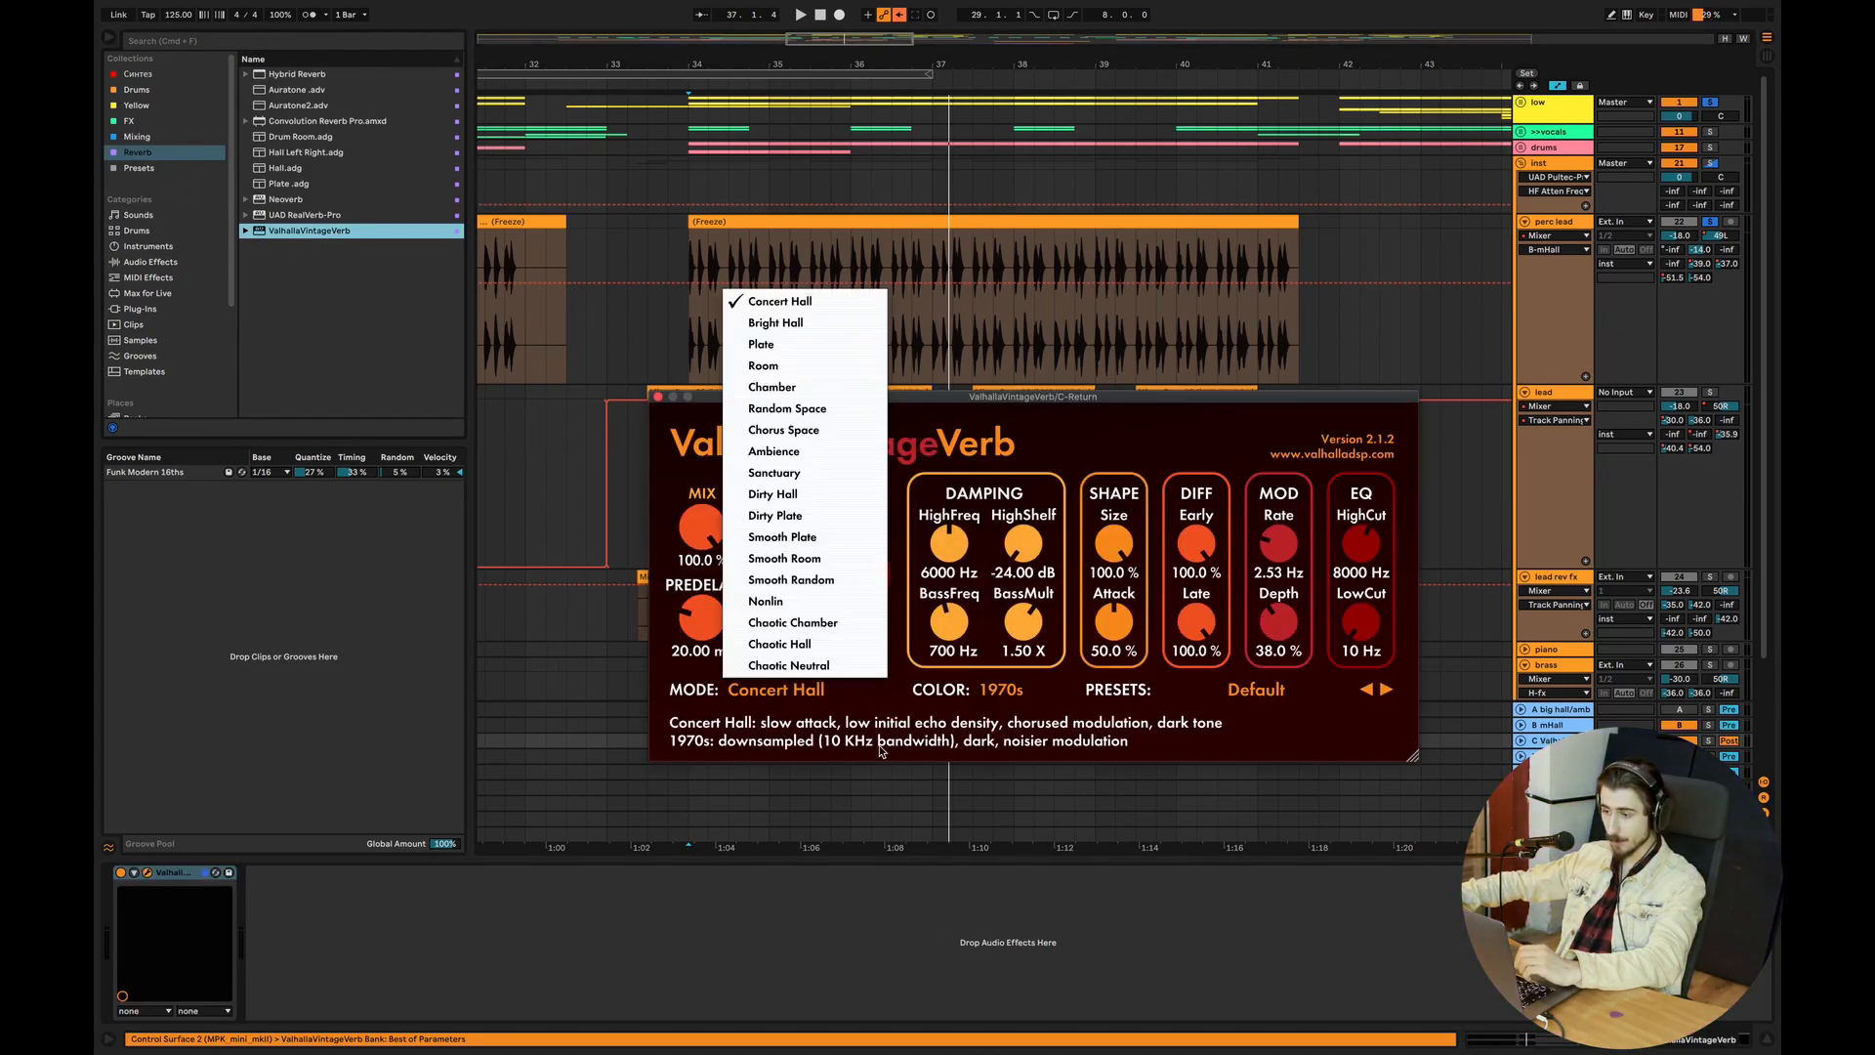
pyautogui.click(763, 345)
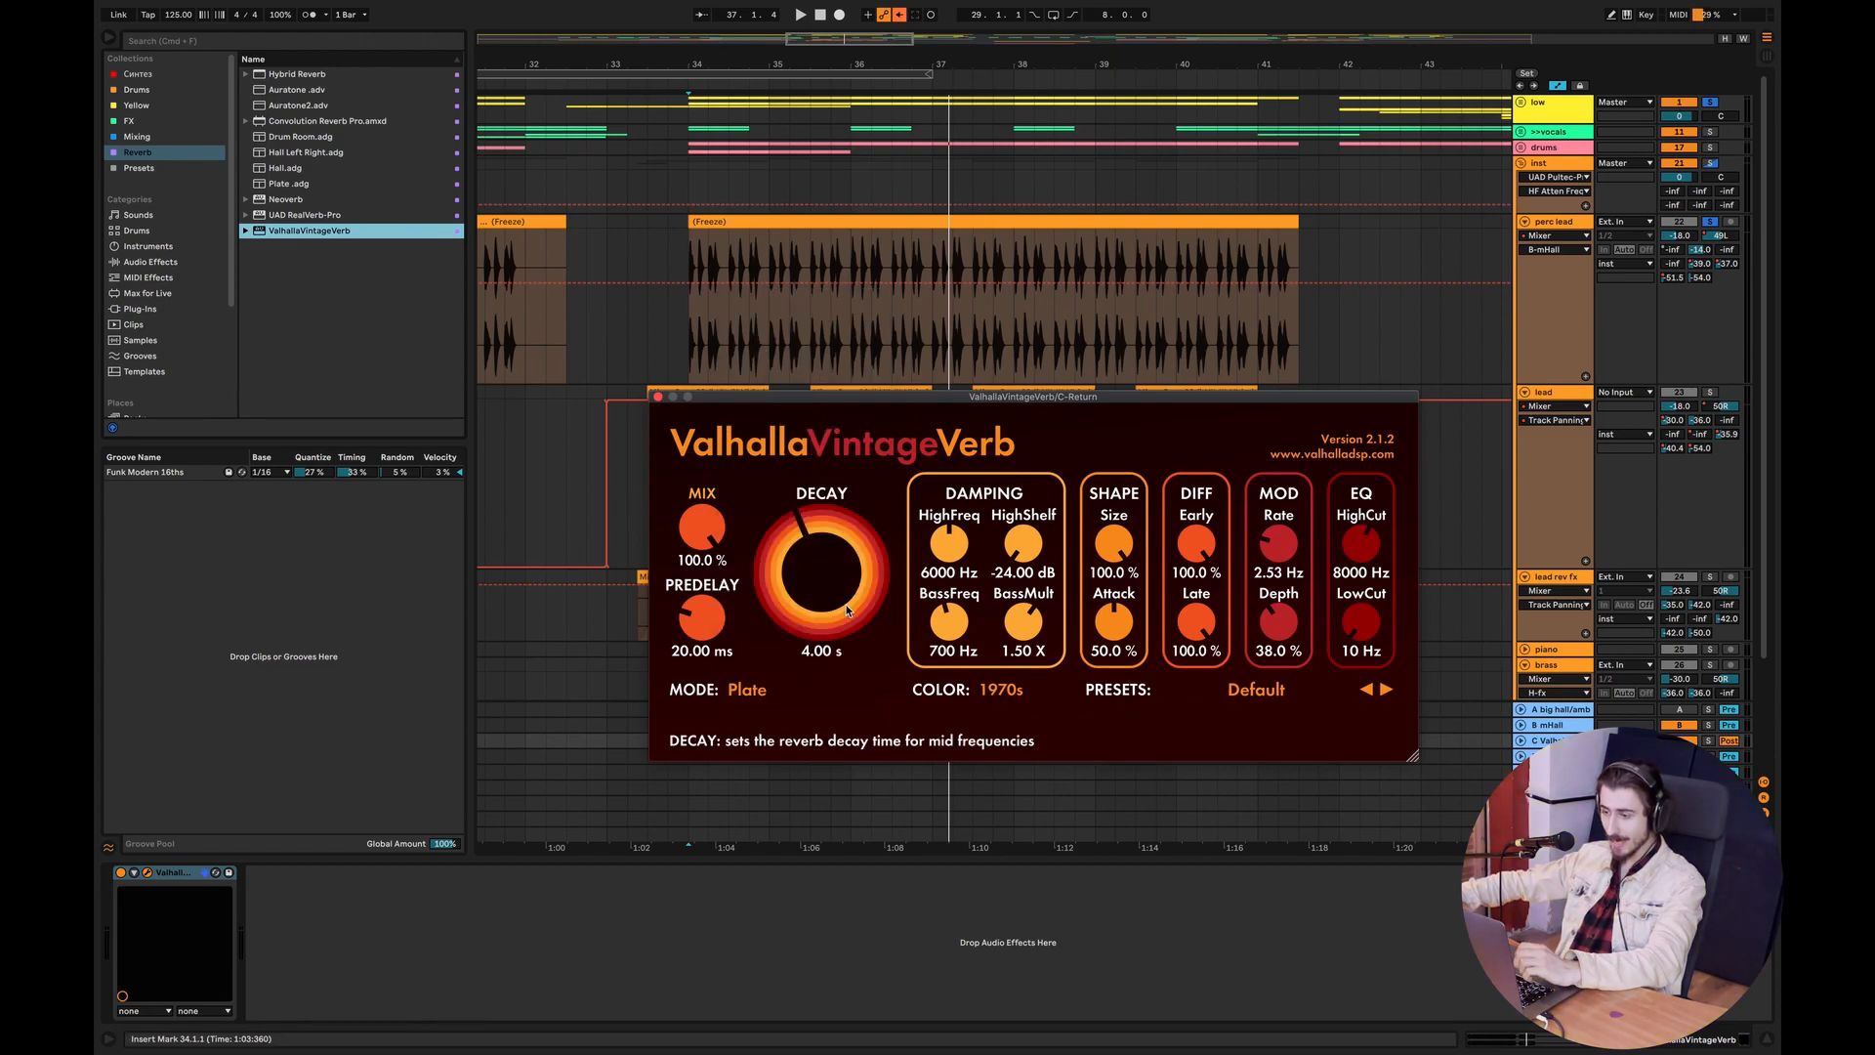
pyautogui.moveTo(851, 617)
pyautogui.mouseDown()
pyautogui.moveTo(853, 647)
pyautogui.moveTo(845, 628)
pyautogui.mouseUp()
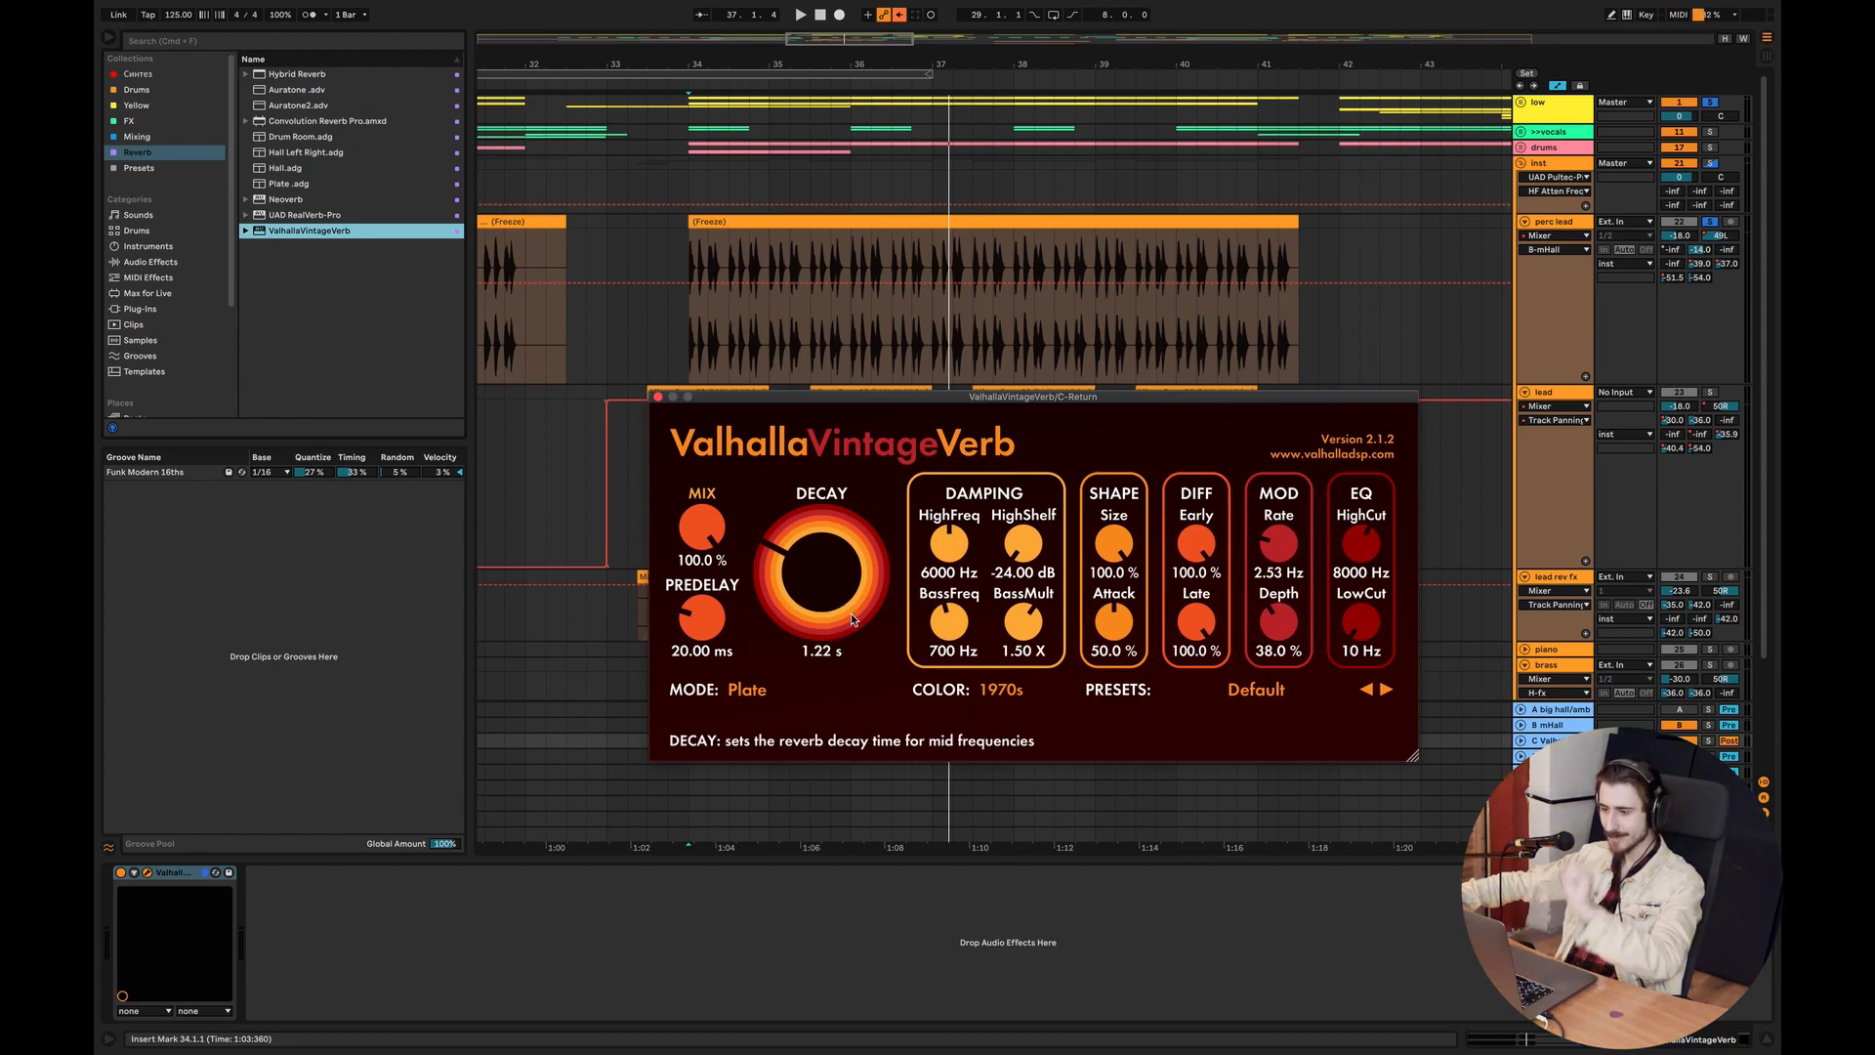
pyautogui.moveTo(699, 625); pyautogui.dragTo(689, 644)
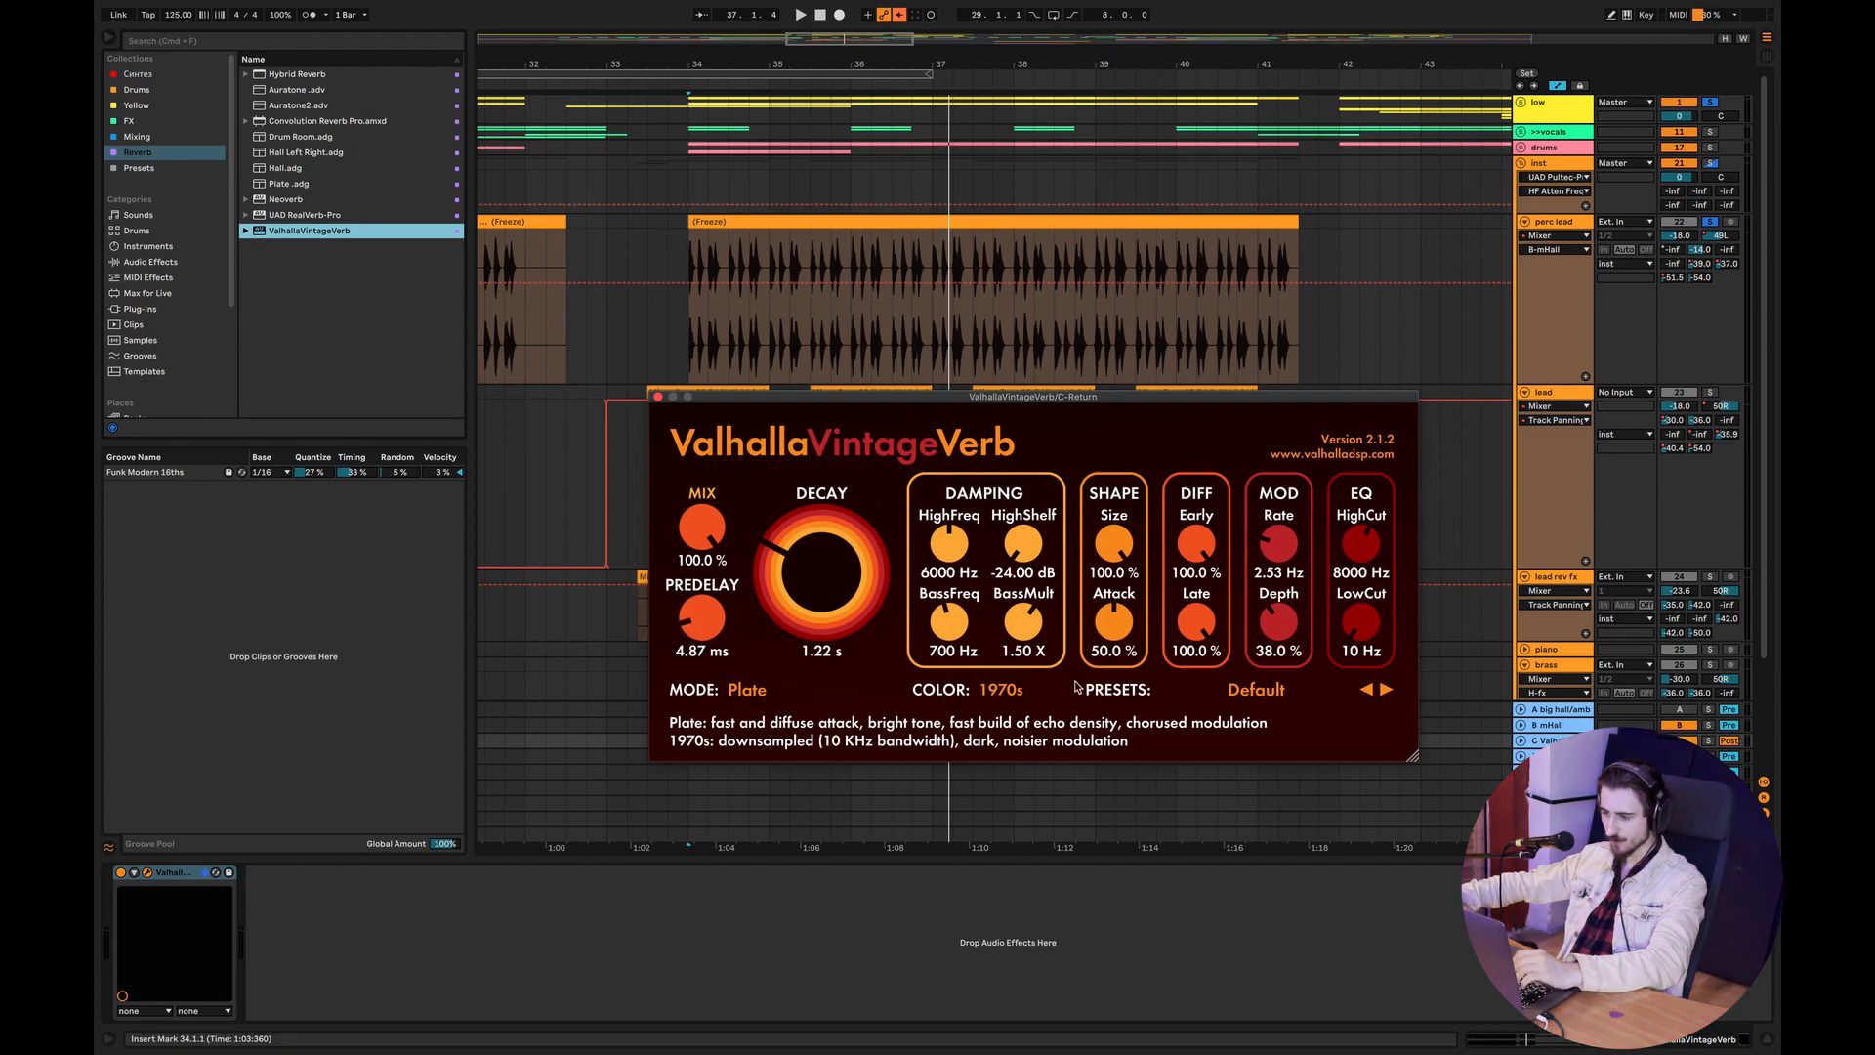
# Set the reverb's color to NOW, its high cut to 7070 Hz and its low cut to 420 Hz.
pyautogui.click(981, 686)
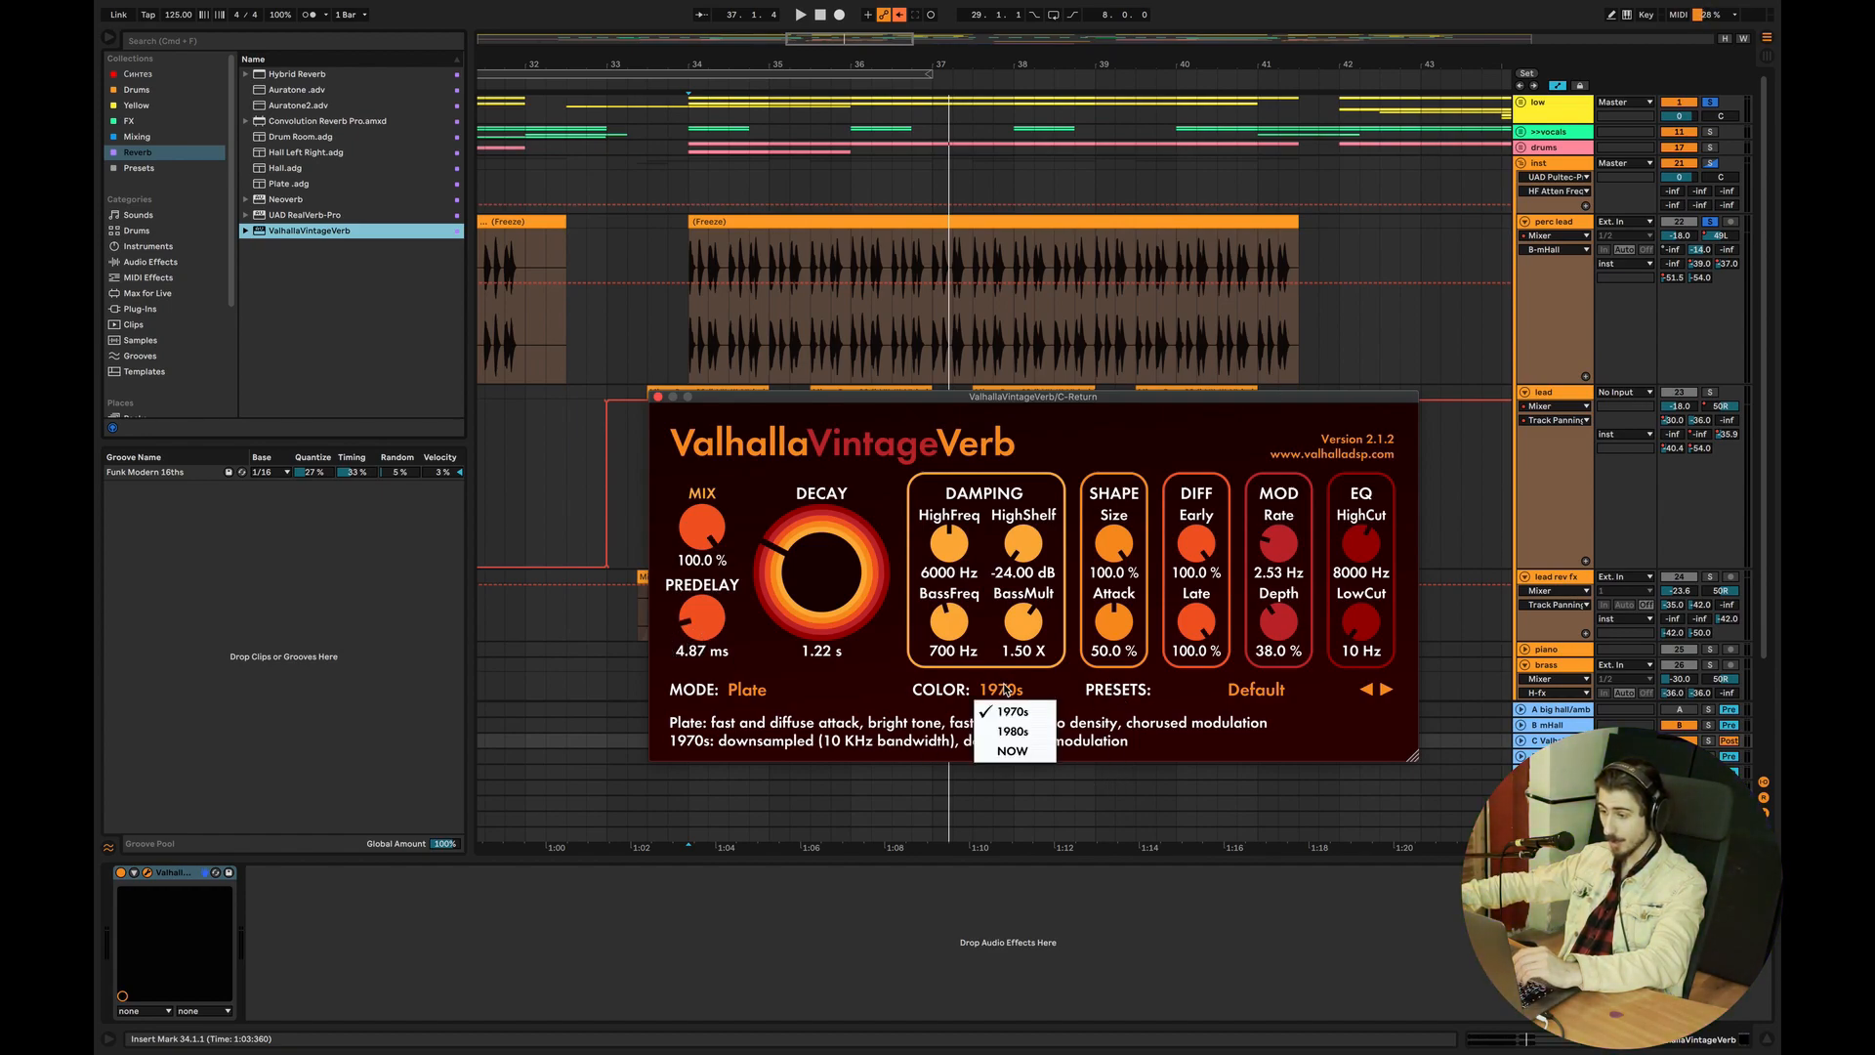
pyautogui.click(1020, 753)
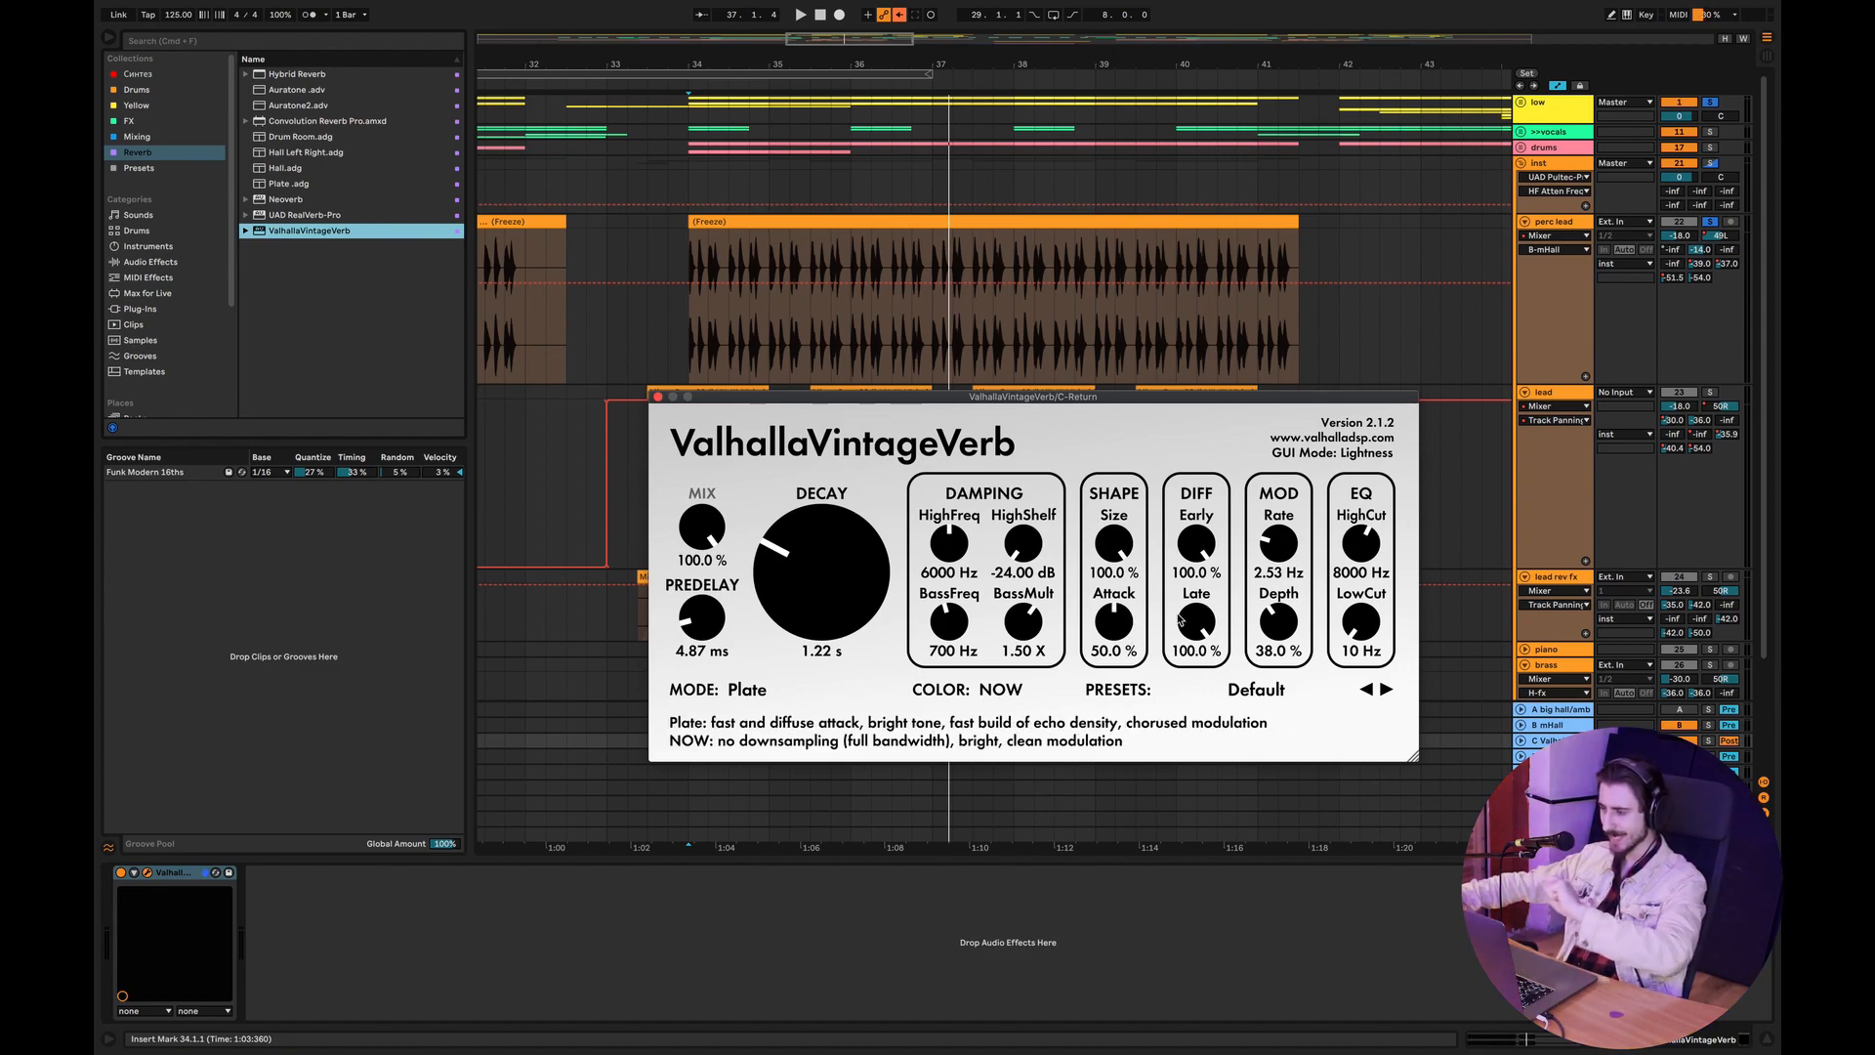
pyautogui.moveTo(1372, 552); pyautogui.dragTo(1368, 553)
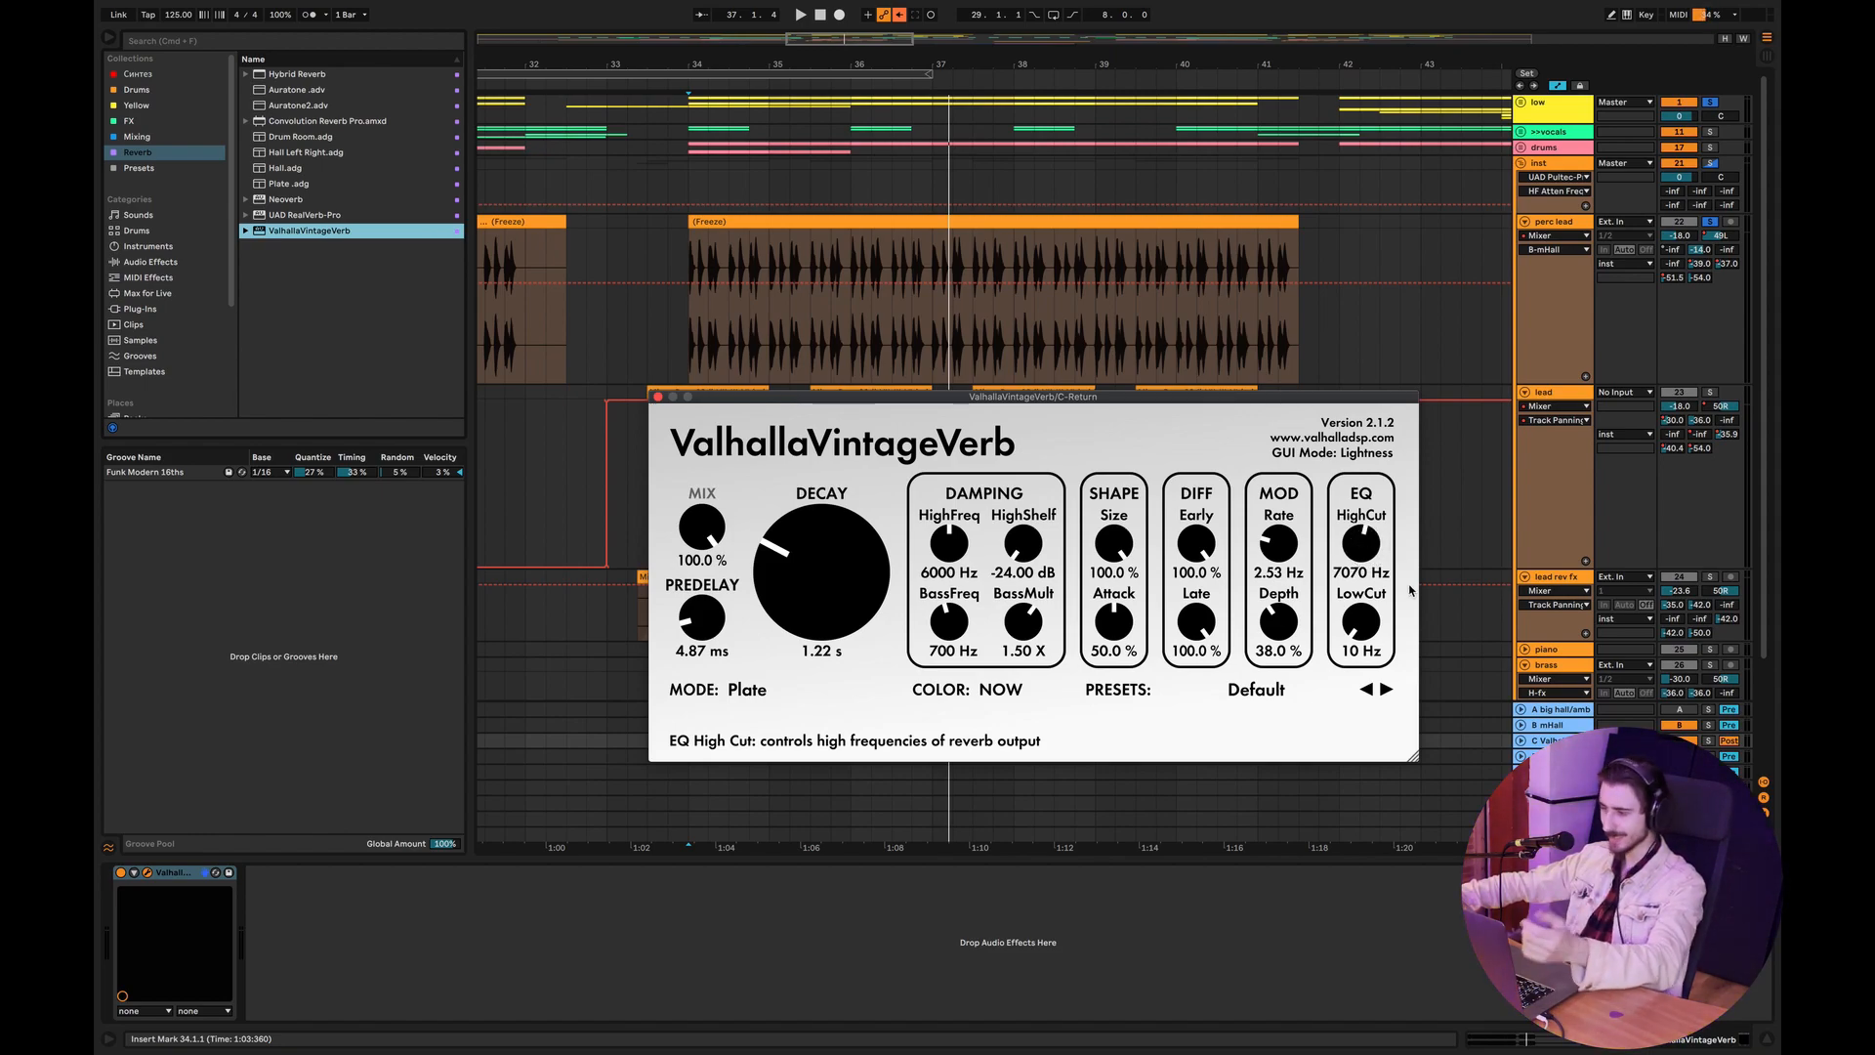
pyautogui.moveTo(1362, 625)
pyautogui.mouseDown()
pyautogui.moveTo(1368, 595)
pyautogui.moveTo(1373, 619)
pyautogui.mouseUp()
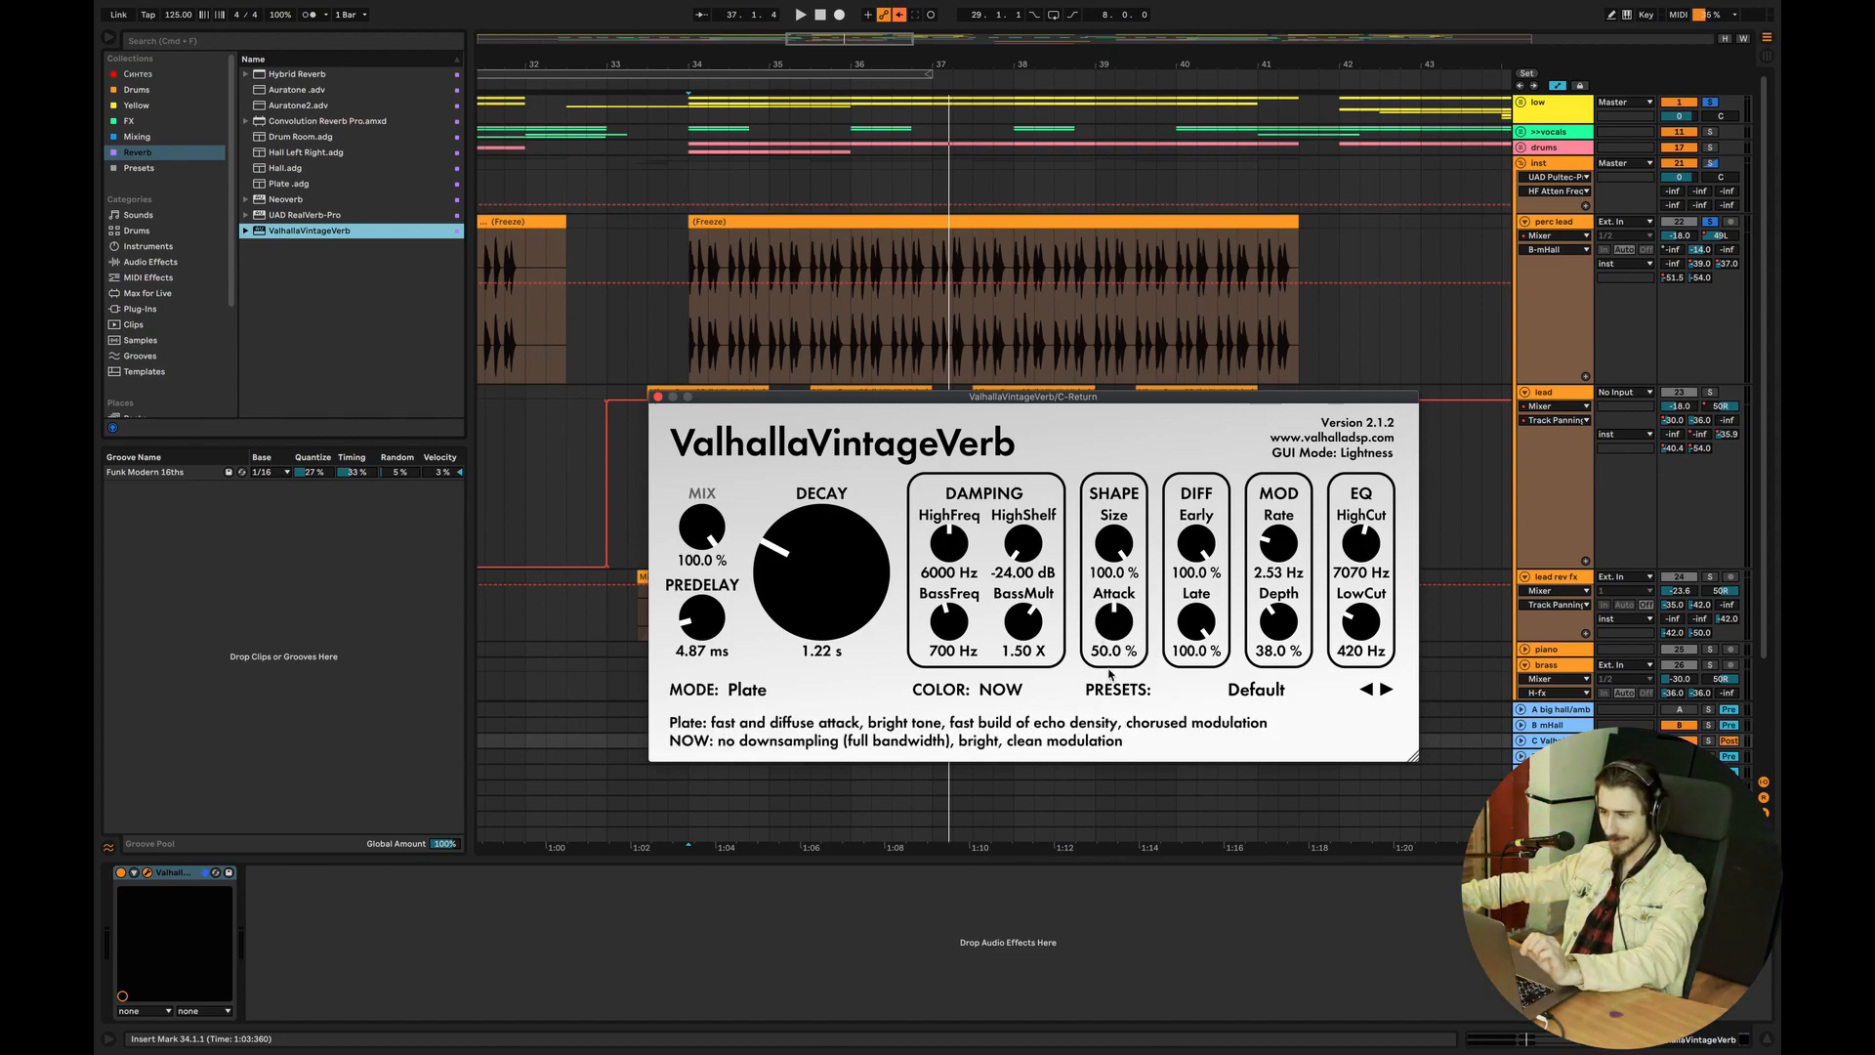
# Set the reverb's size to 63.7%, early diffusion to 67%, late diffusion to 79.4%, modulation rate to 1.98 Hz and depth to 20.9%.
pyautogui.moveTo(1113, 534); pyautogui.dragTo(1200, 628)
pyautogui.moveTo(1200, 547); pyautogui.dragTo(1201, 627)
pyautogui.moveTo(1287, 571); pyautogui.dragTo(1282, 655)
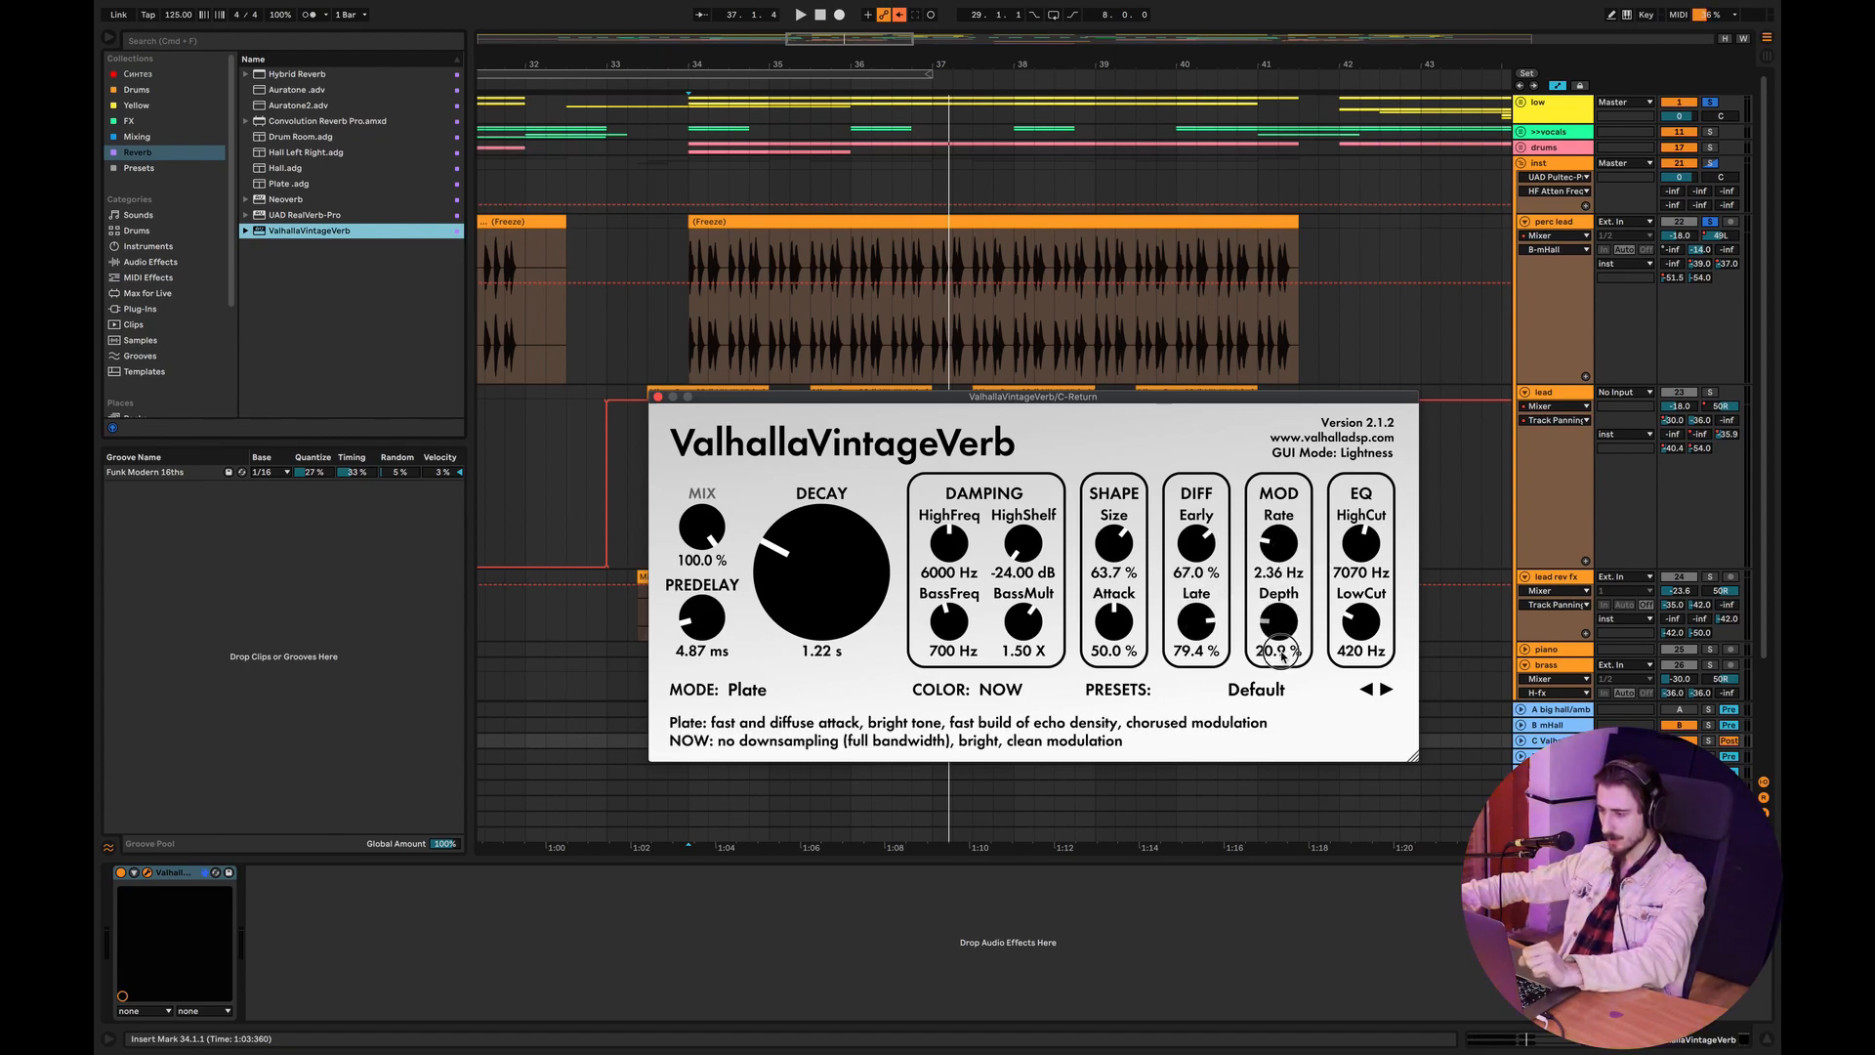
pyautogui.moveTo(1288, 555); pyautogui.dragTo(1289, 565)
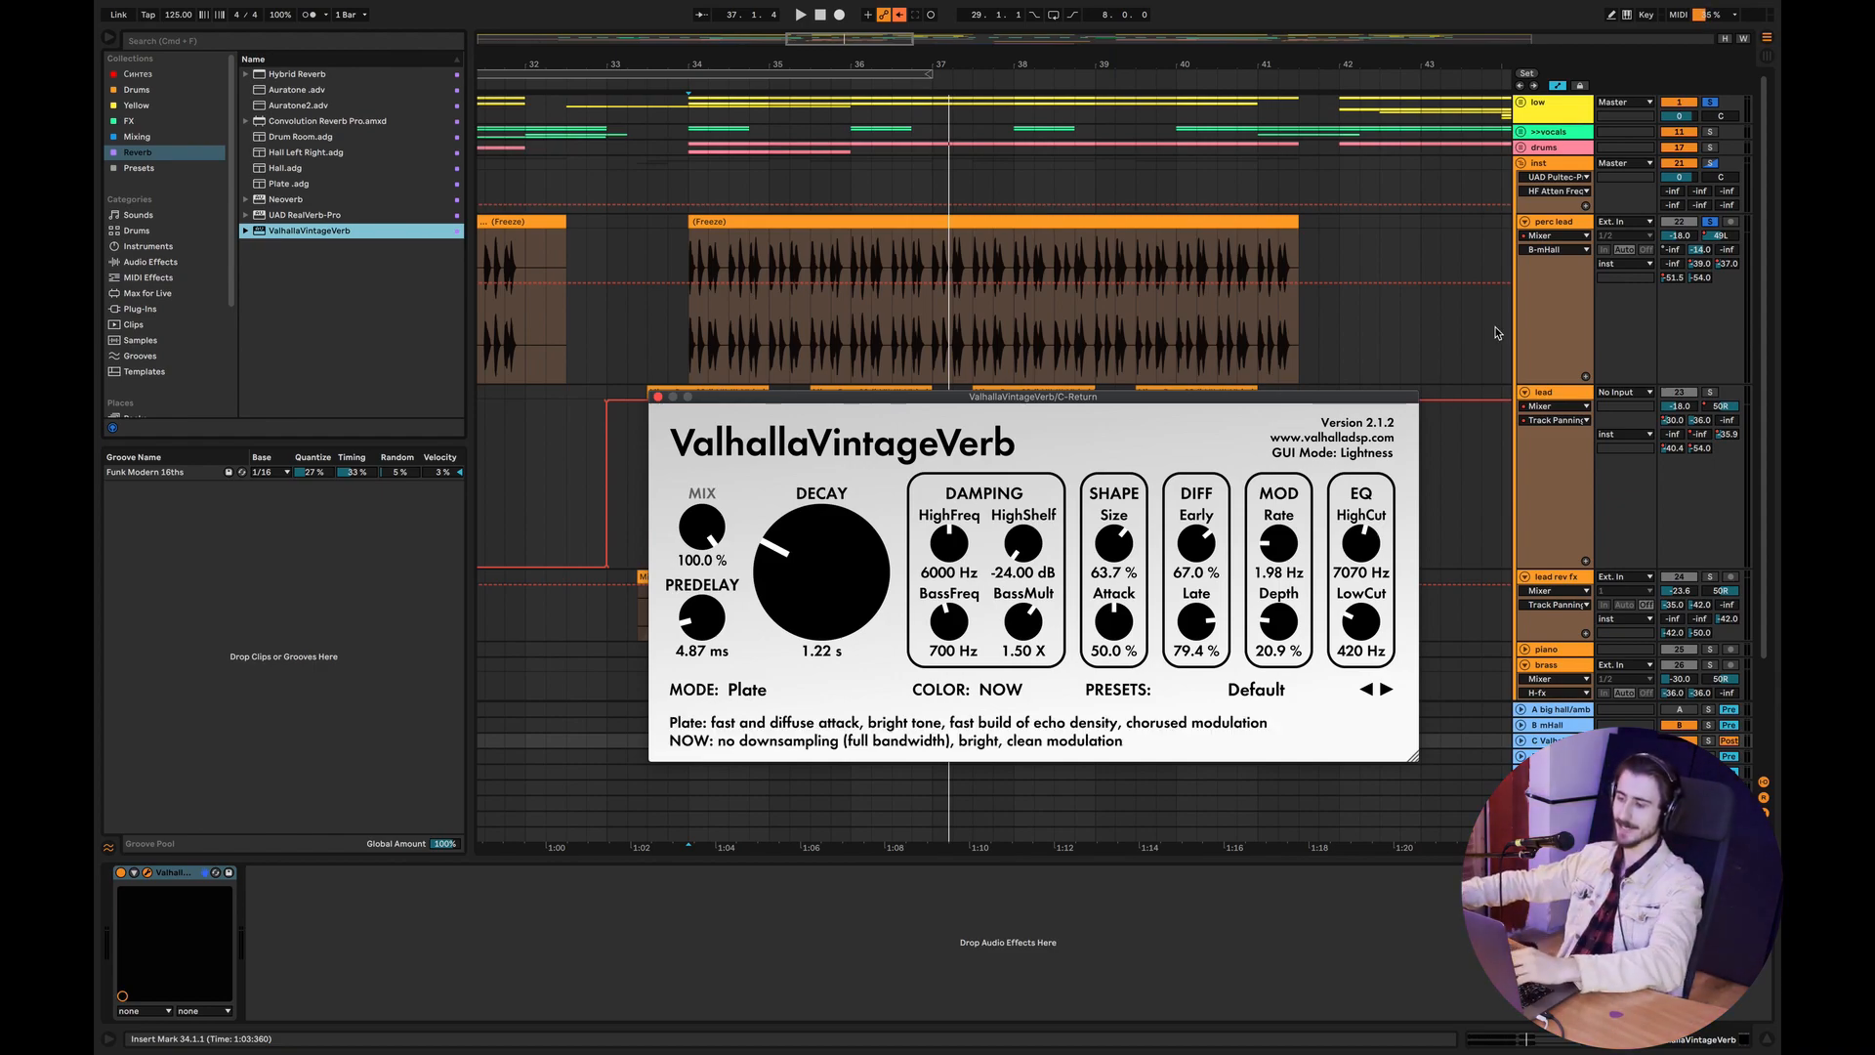
# Set the reverb's high-shelf damping to -12.26 dB at 5550 Hz and switch the C return to Pre.
pyautogui.moveTo(1027, 545); pyautogui.dragTo(1045, 459)
pyautogui.moveTo(953, 542); pyautogui.dragTo(962, 554)
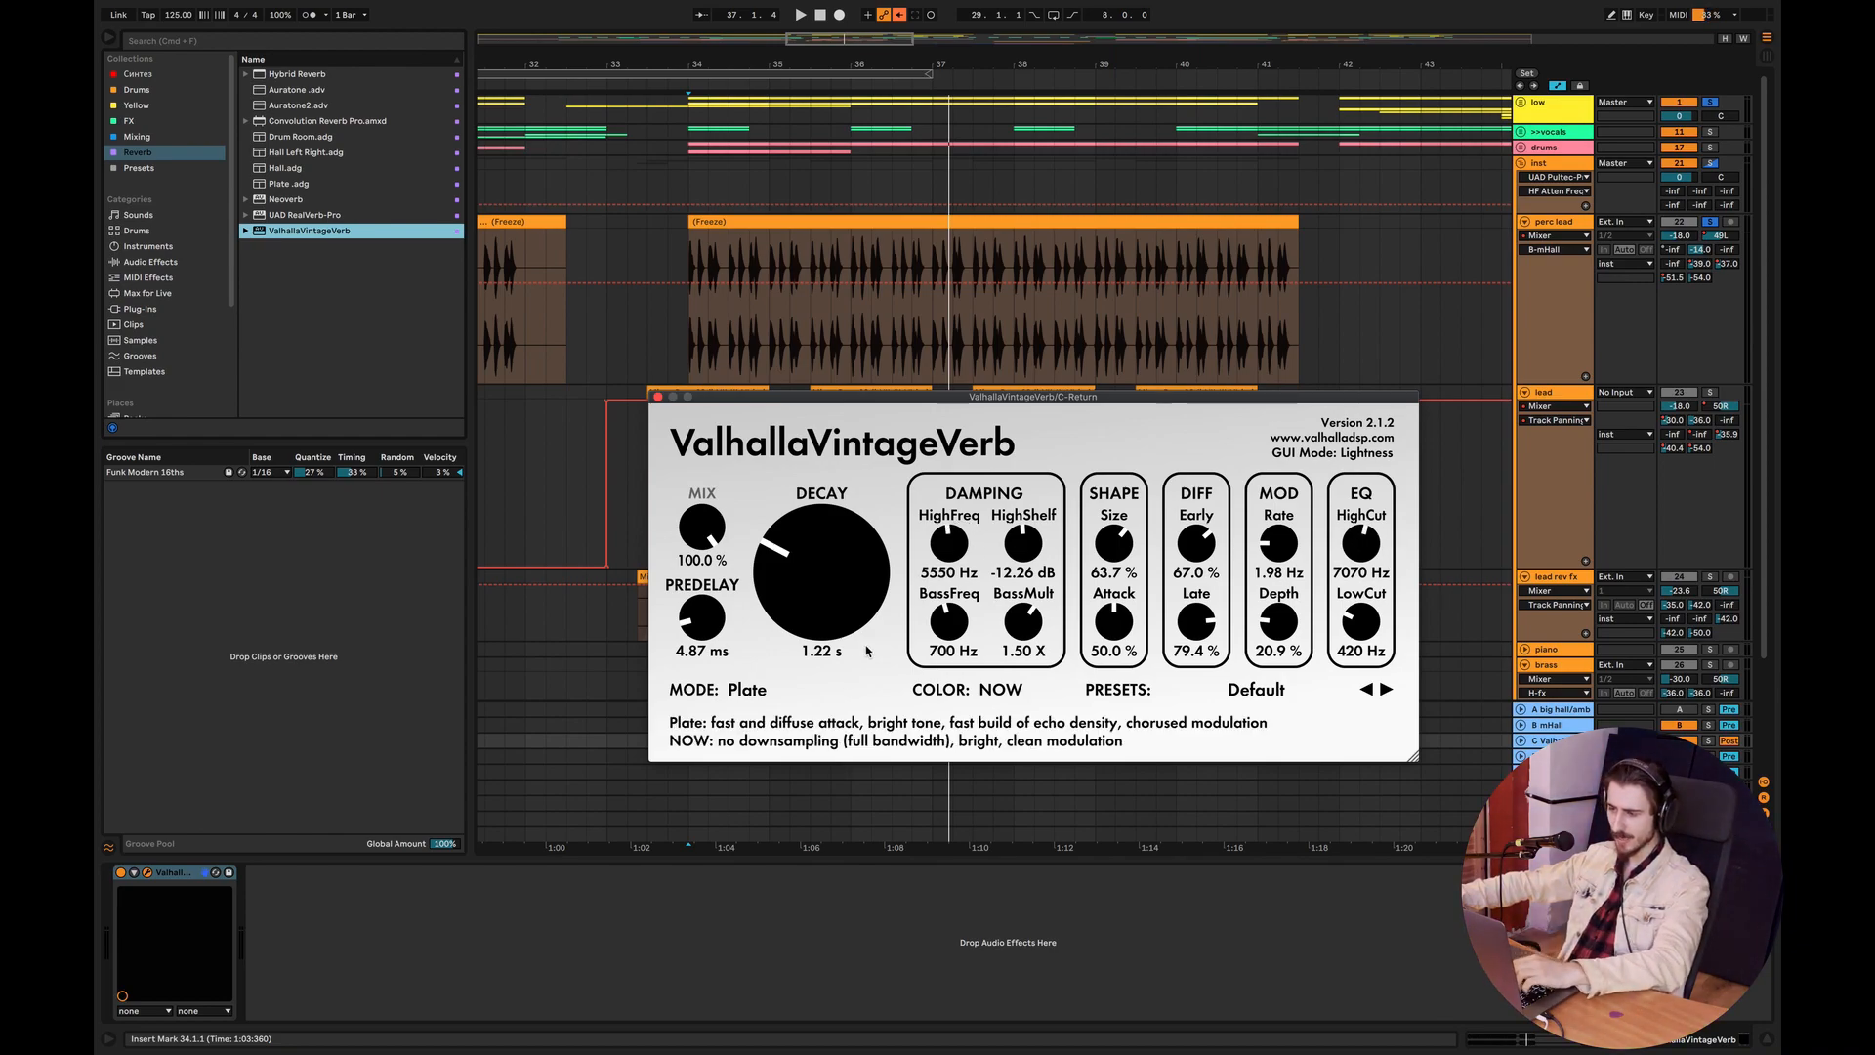
pyautogui.click(1729, 740)
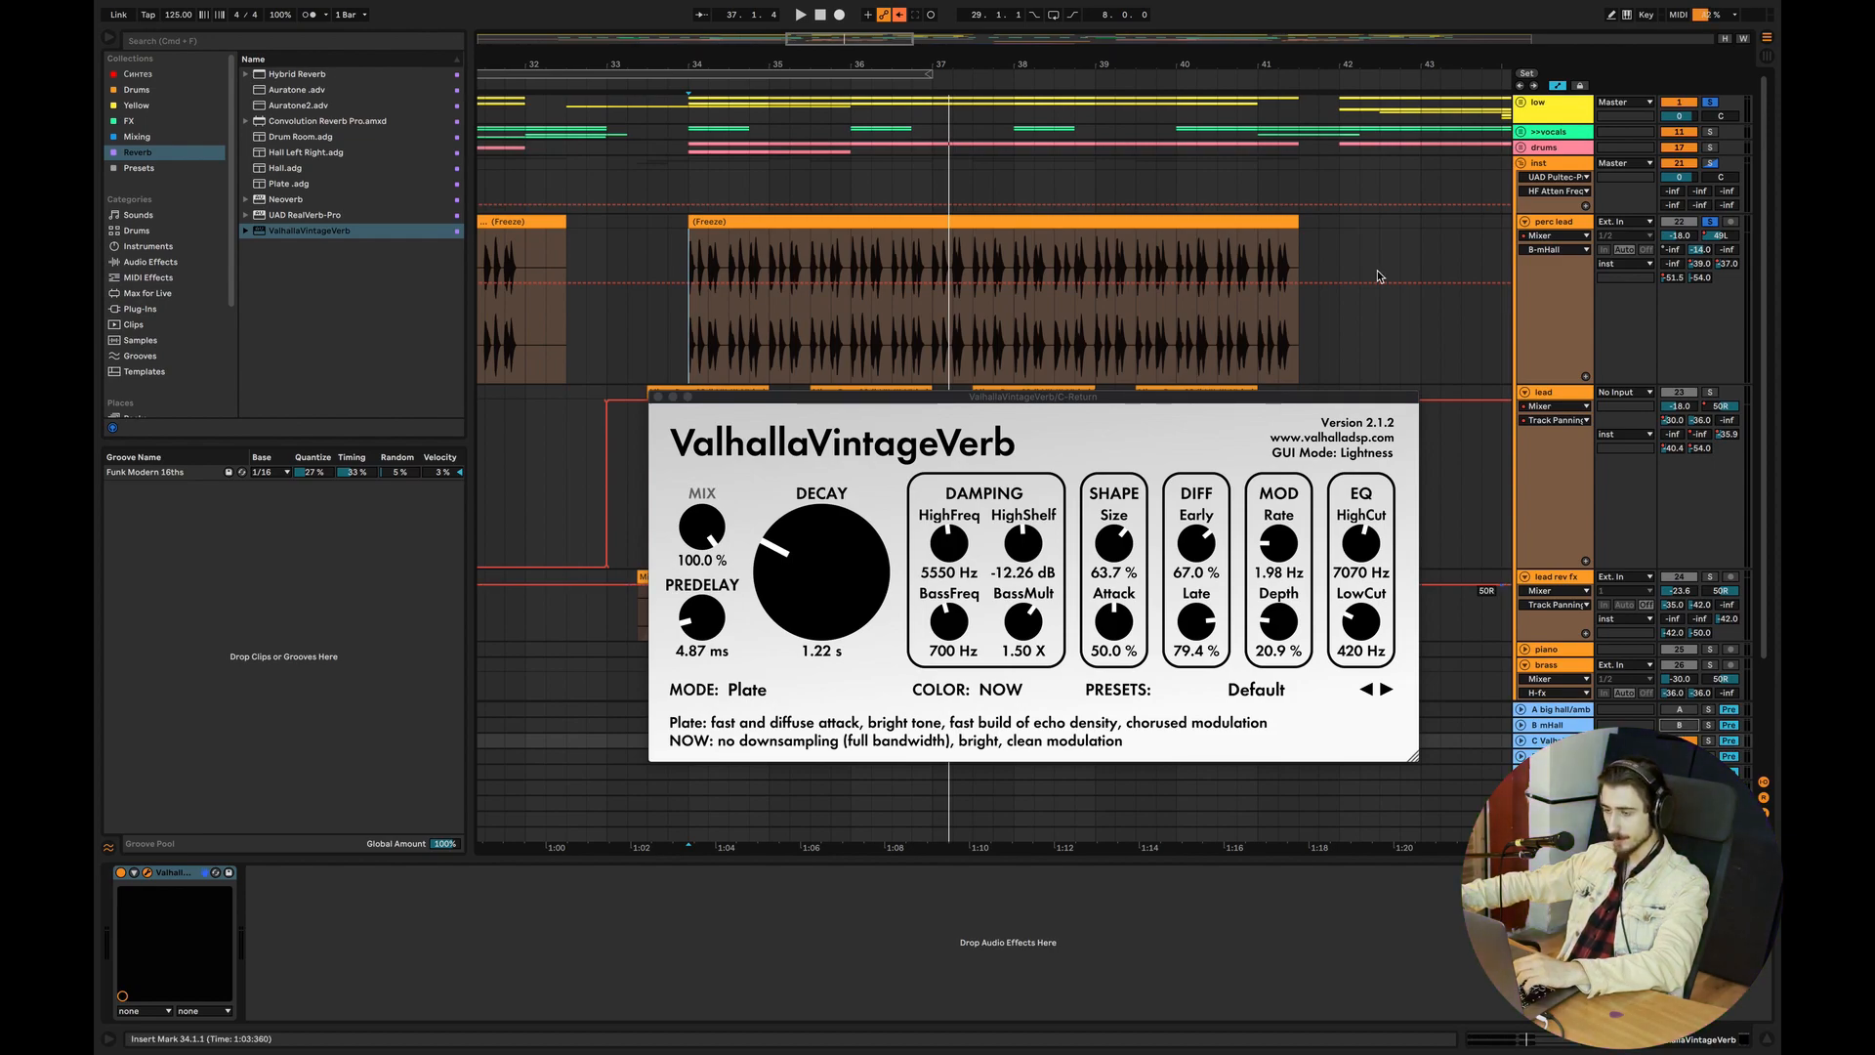
# Place the insert marker at bar 34 on the perc lead track and rename the C return as plate.
pyautogui.click(688, 330)
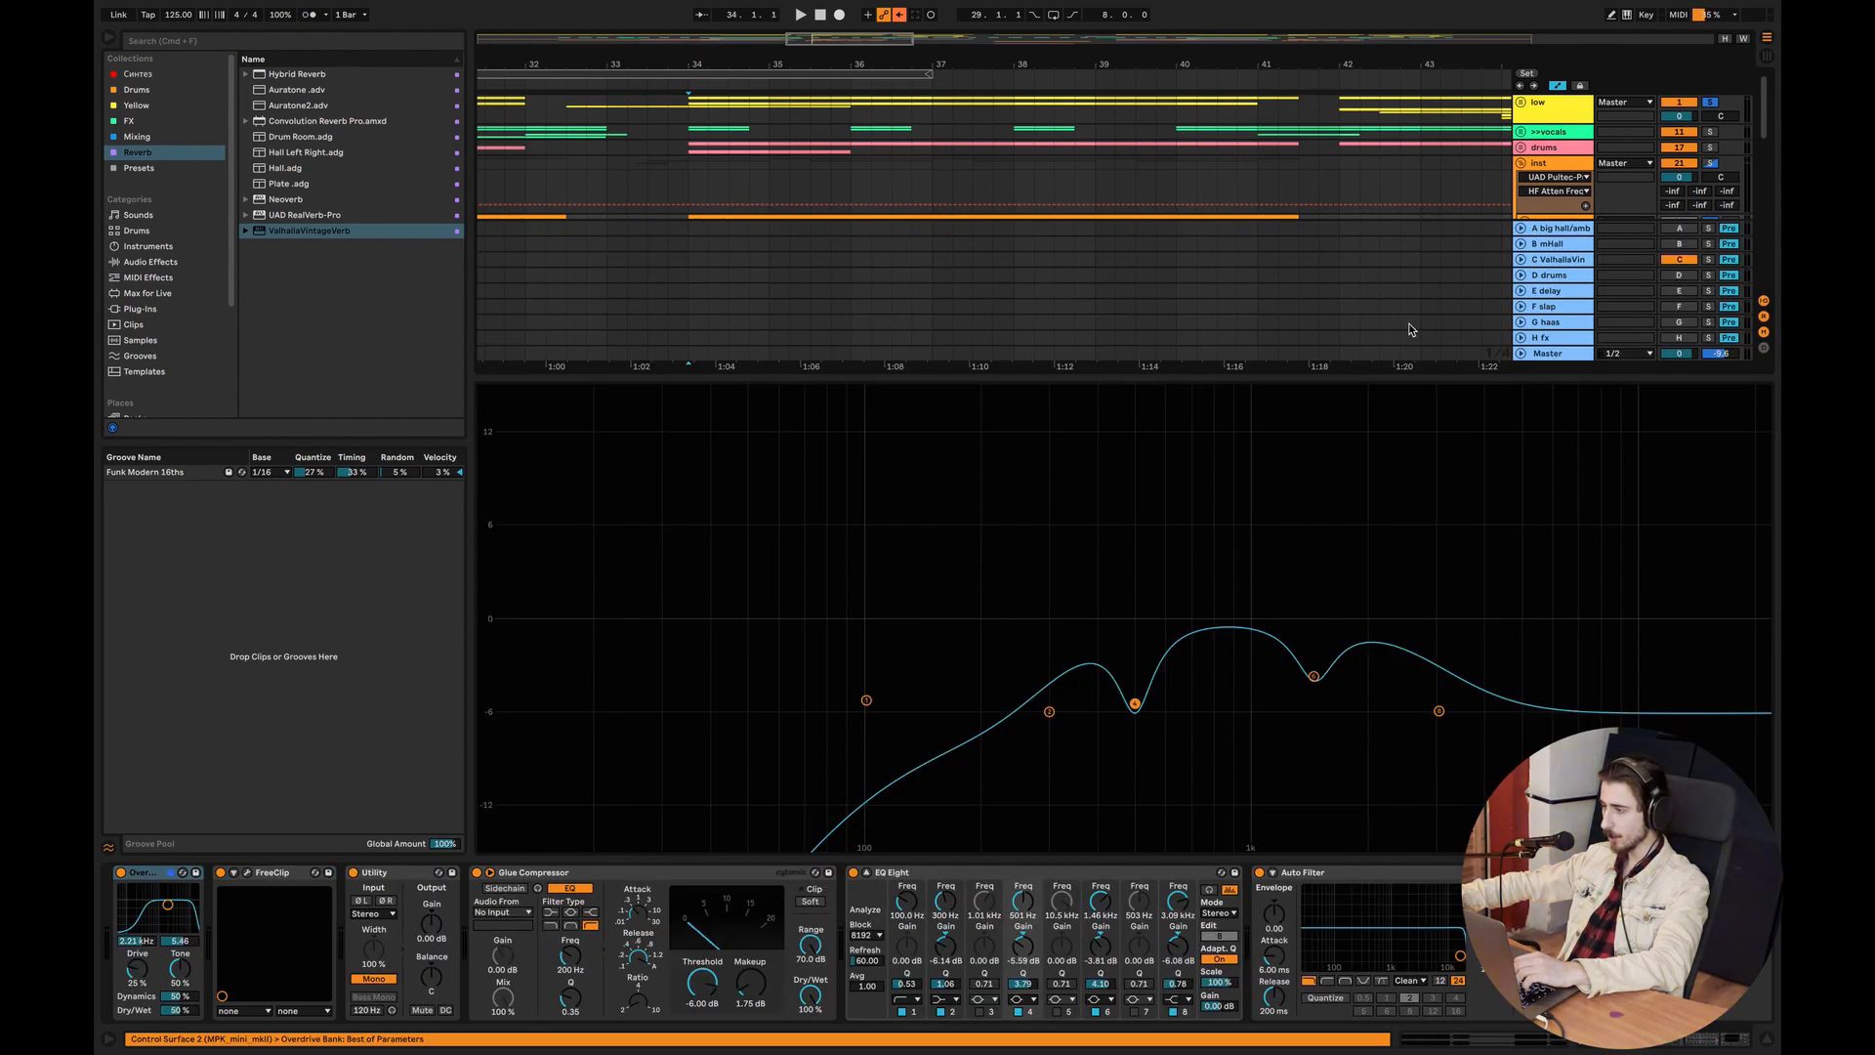
pyautogui.click(1766, 1038)
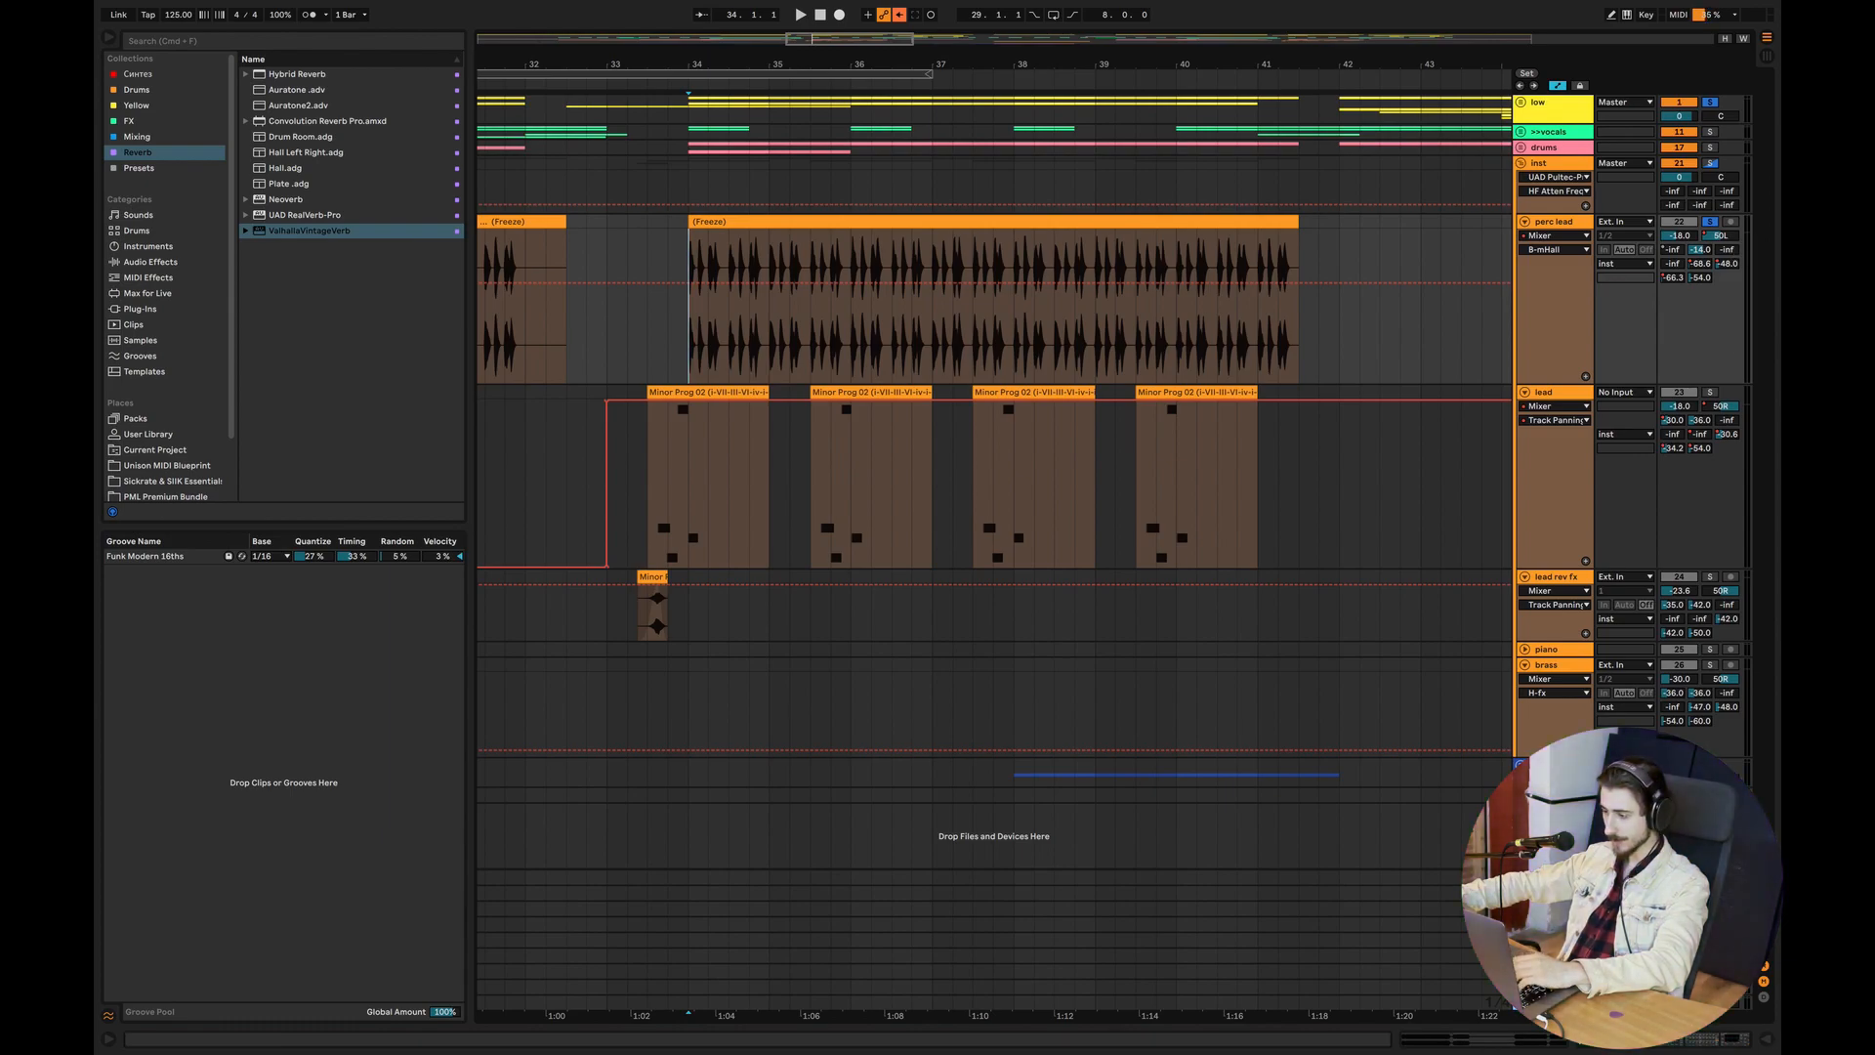
pyautogui.click(1552, 908)
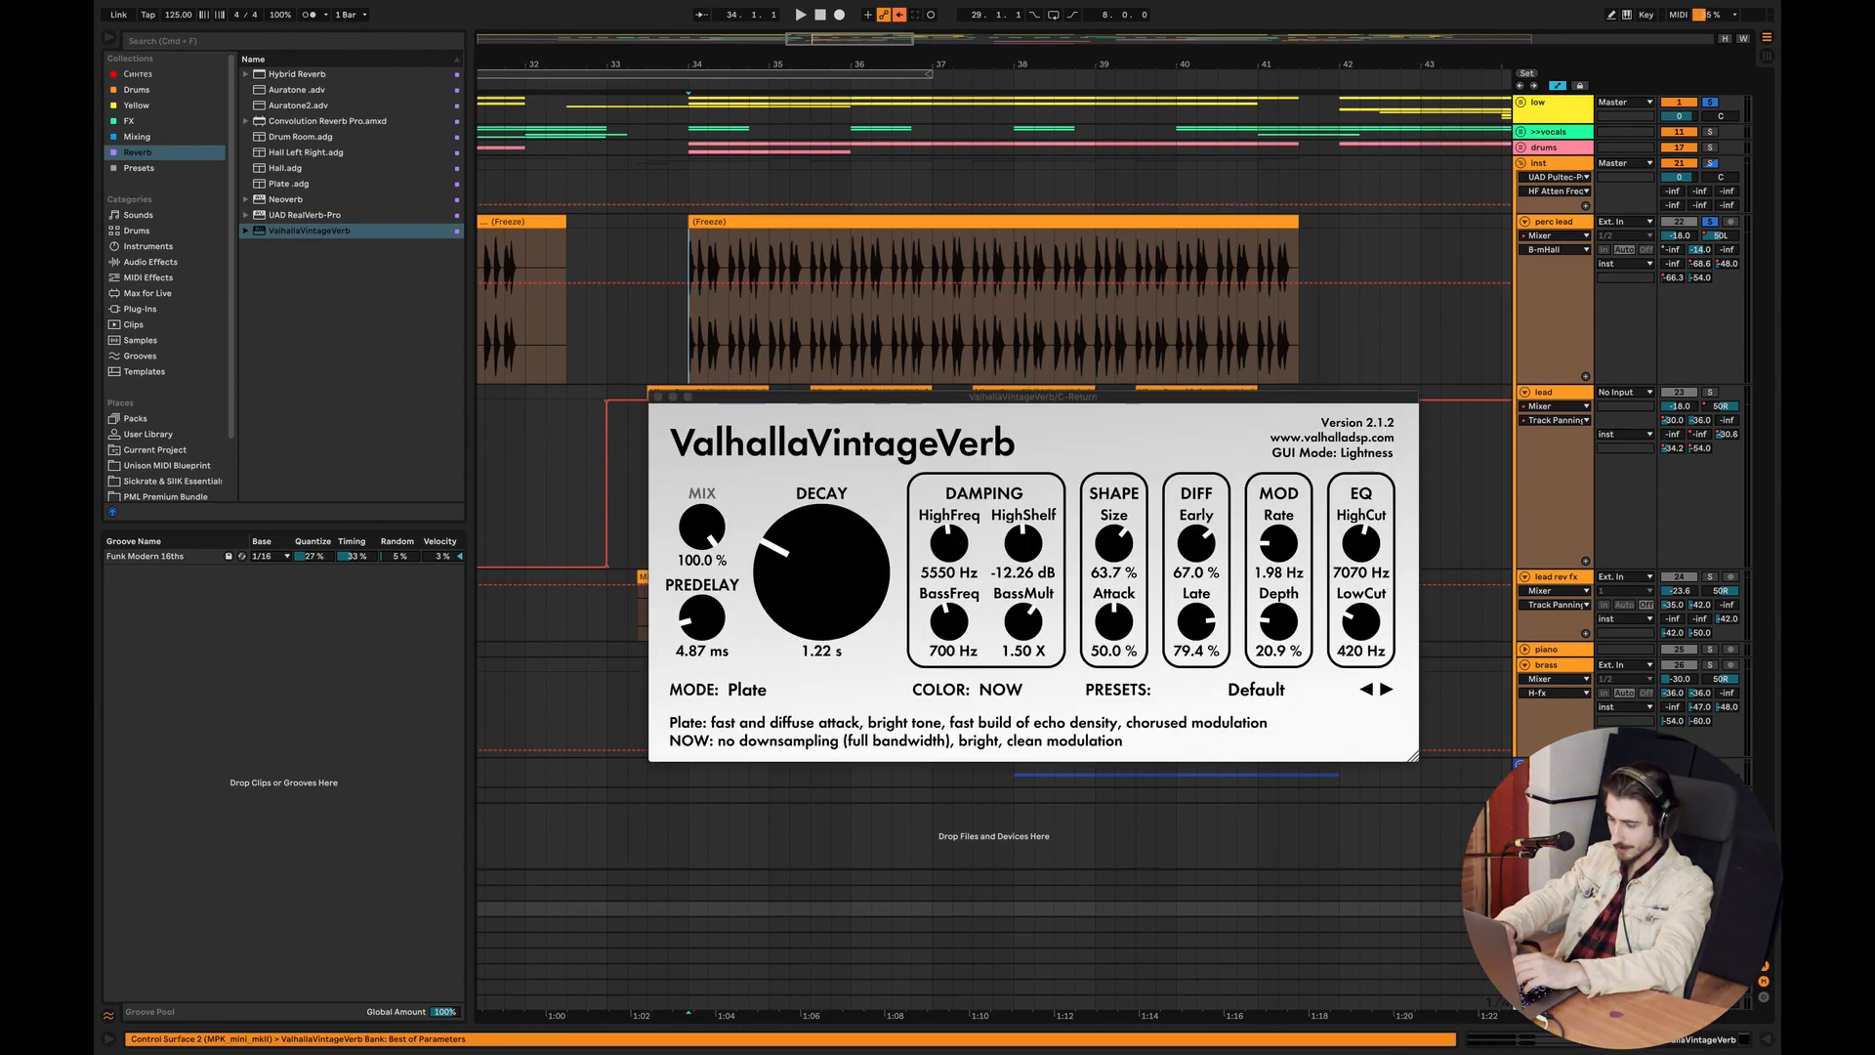
pyautogui.write('plate')
pyautogui.press('Return')
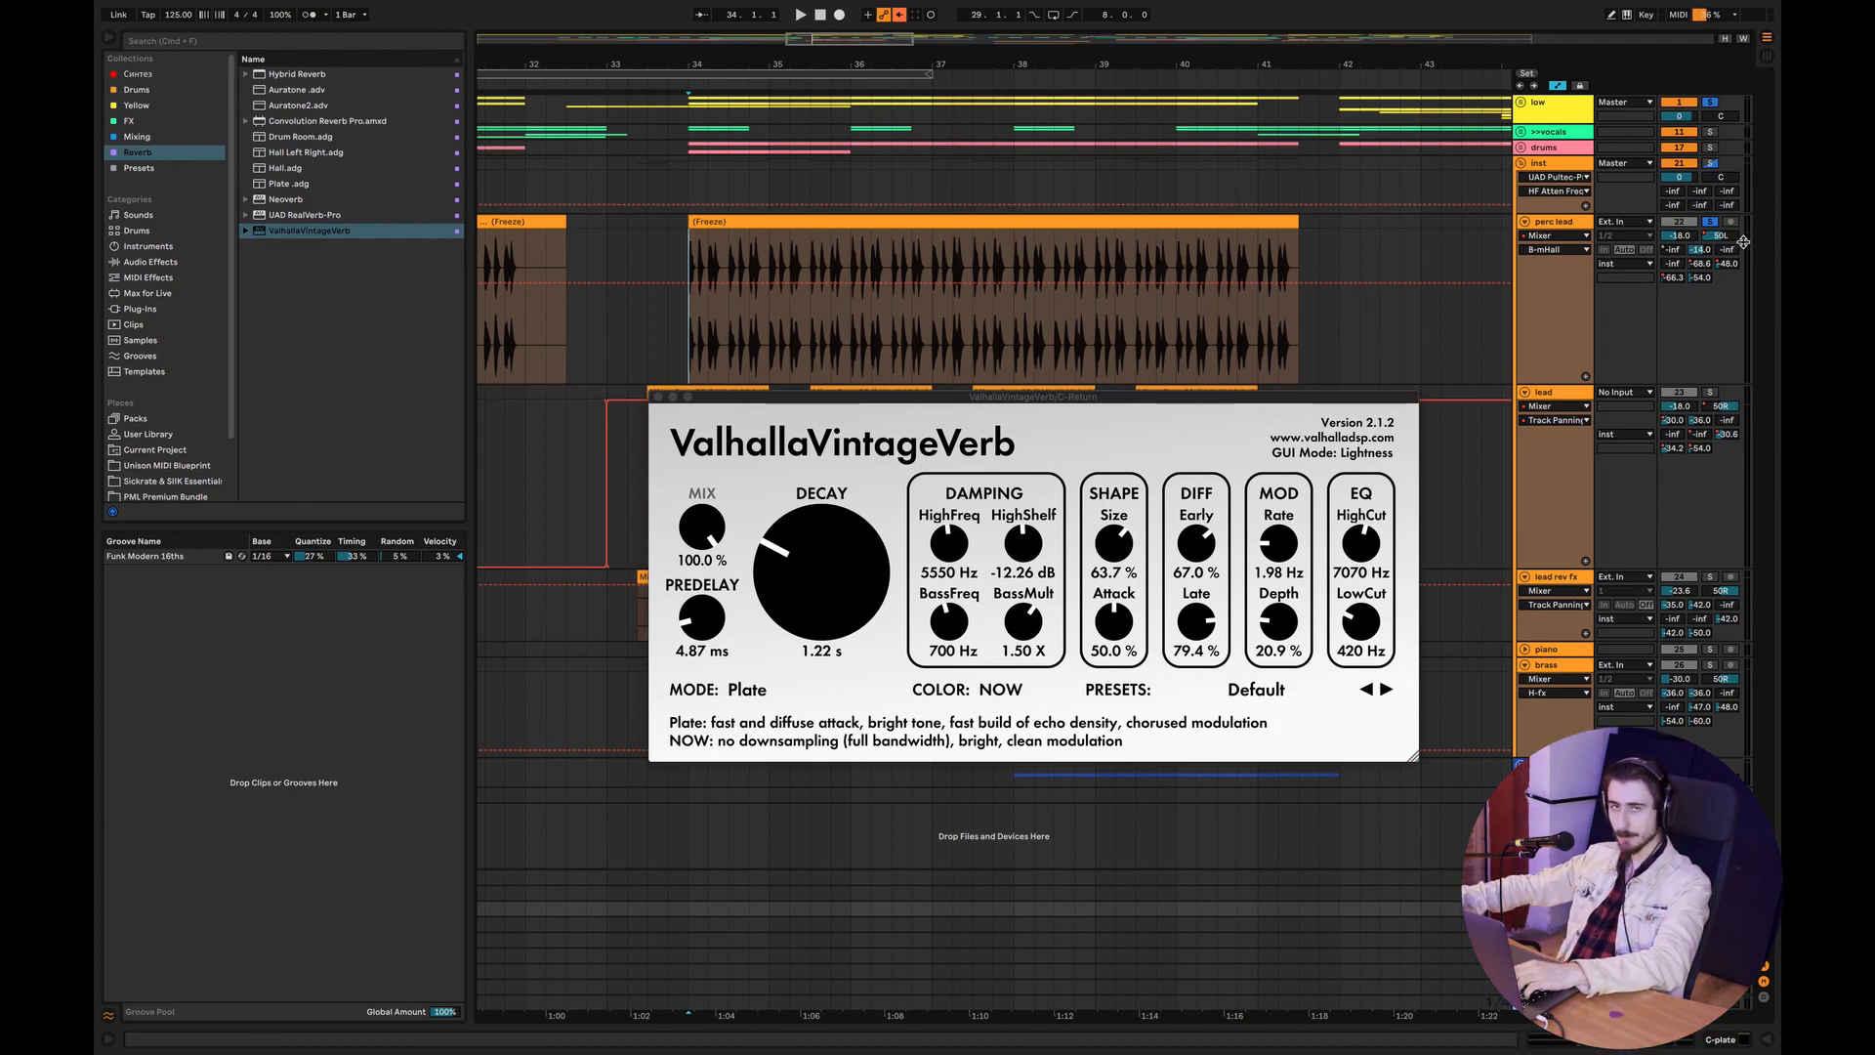
# Play perc lead with its C plate send at -23.4 dB, setting the reverb's high-frequency damping to 10770 Hz and high cut to 12200 Hz.
pyautogui.moveTo(1736, 252); pyautogui.dragTo(1734, 251)
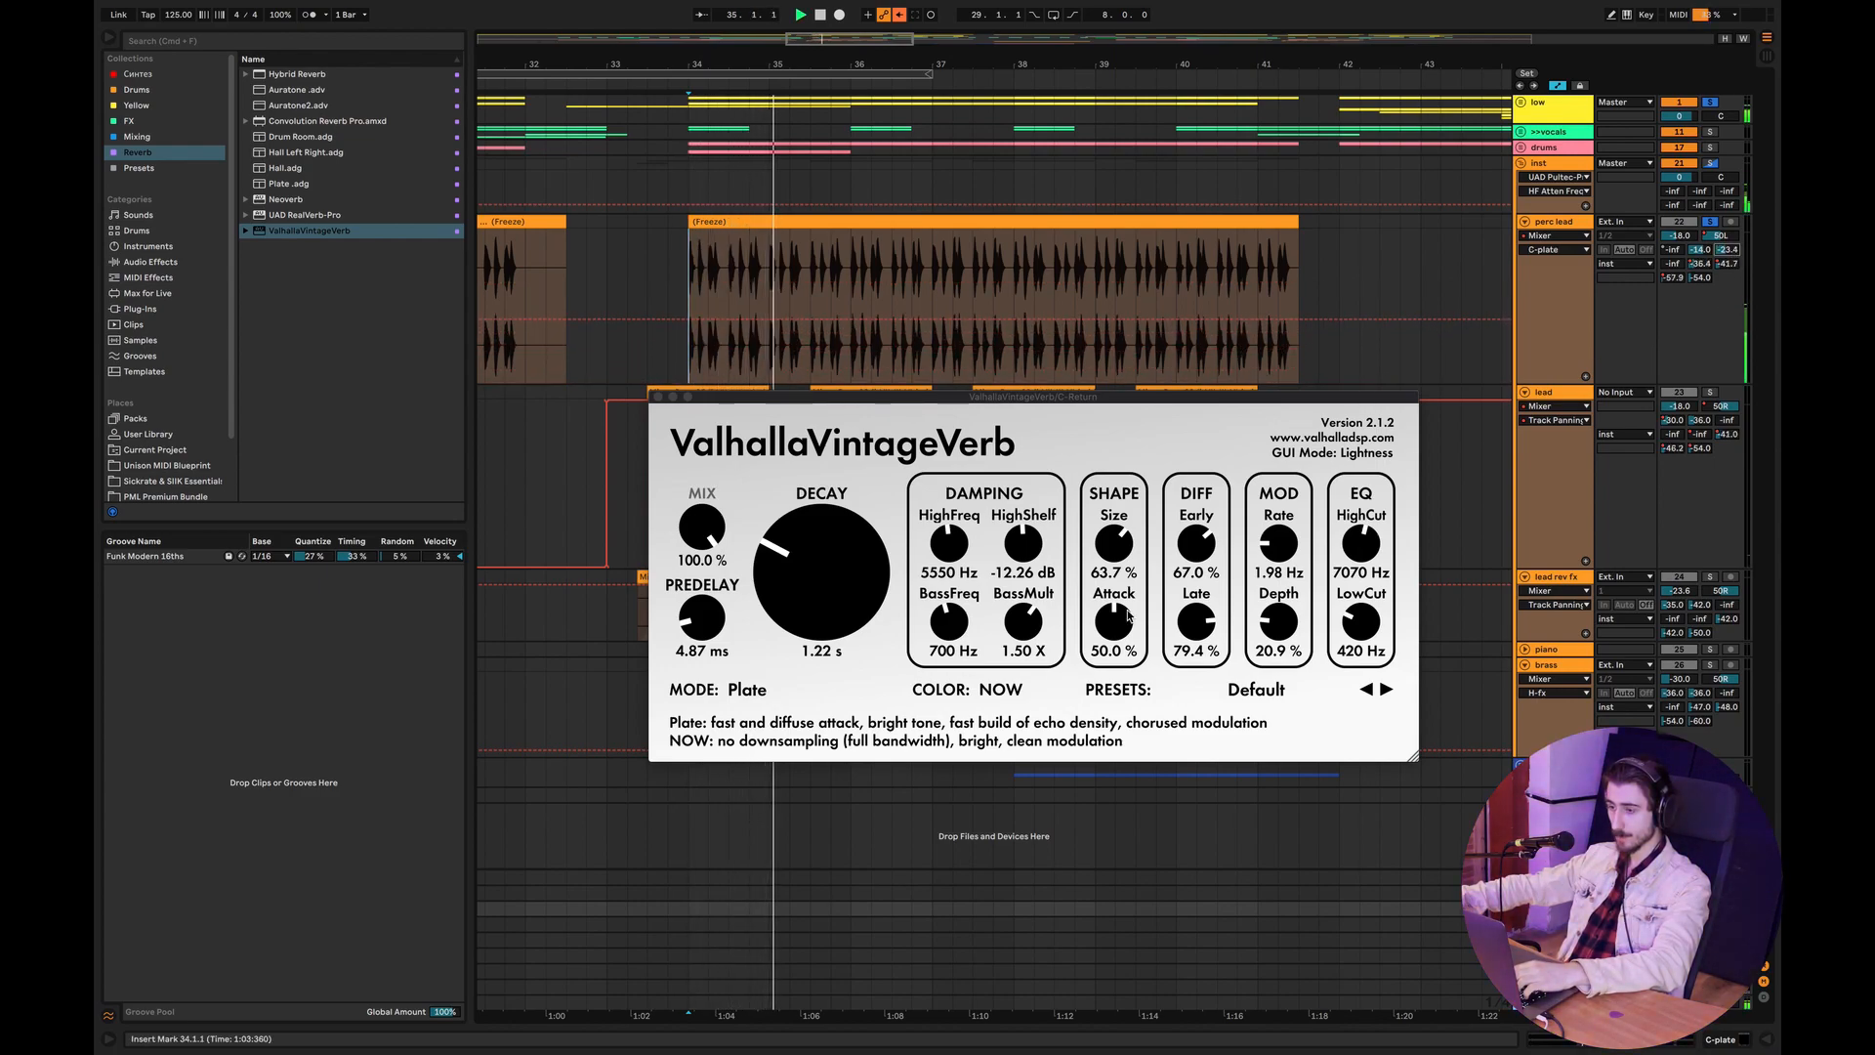
pyautogui.moveTo(947, 543); pyautogui.dragTo(946, 502)
pyautogui.press('space')
pyautogui.moveTo(1351, 540); pyautogui.dragTo(1350, 522)
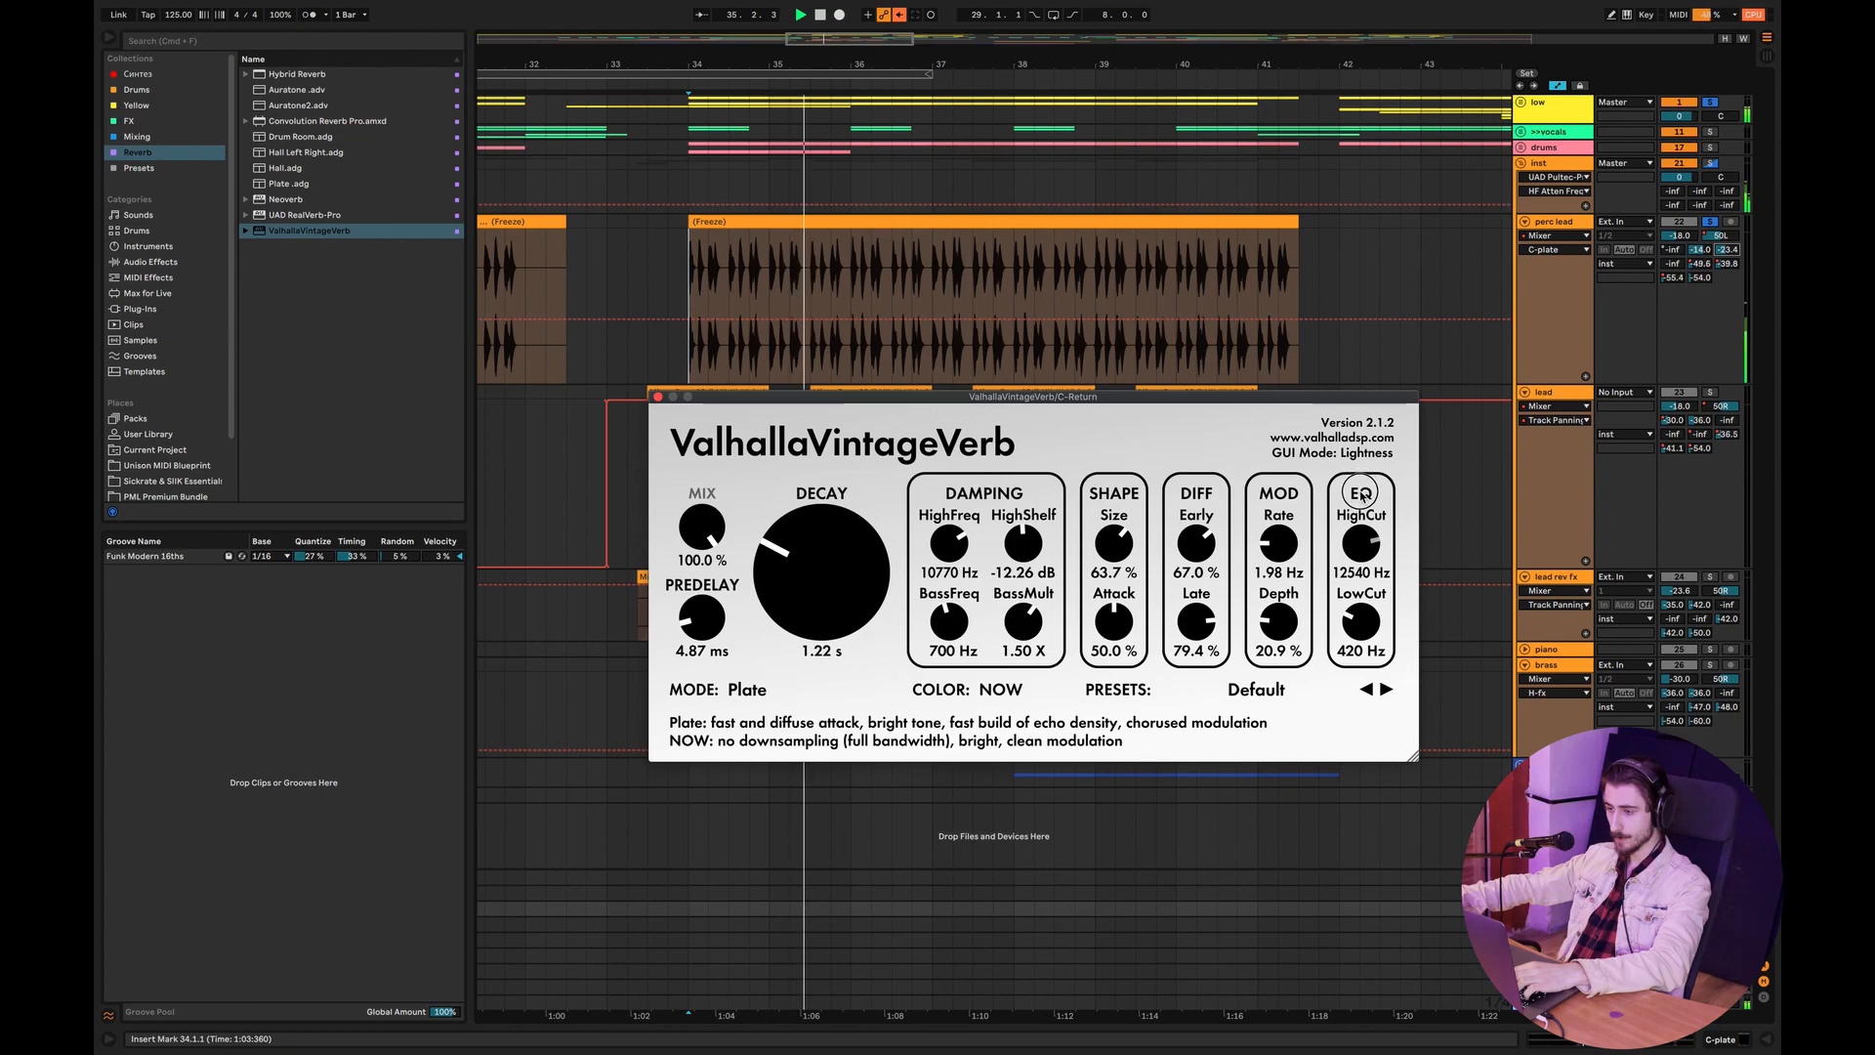
# Toggle the Auto Filter on the perc lead track, hide its devices and play from bar 34.
pyautogui.doubleClick(1561, 224)
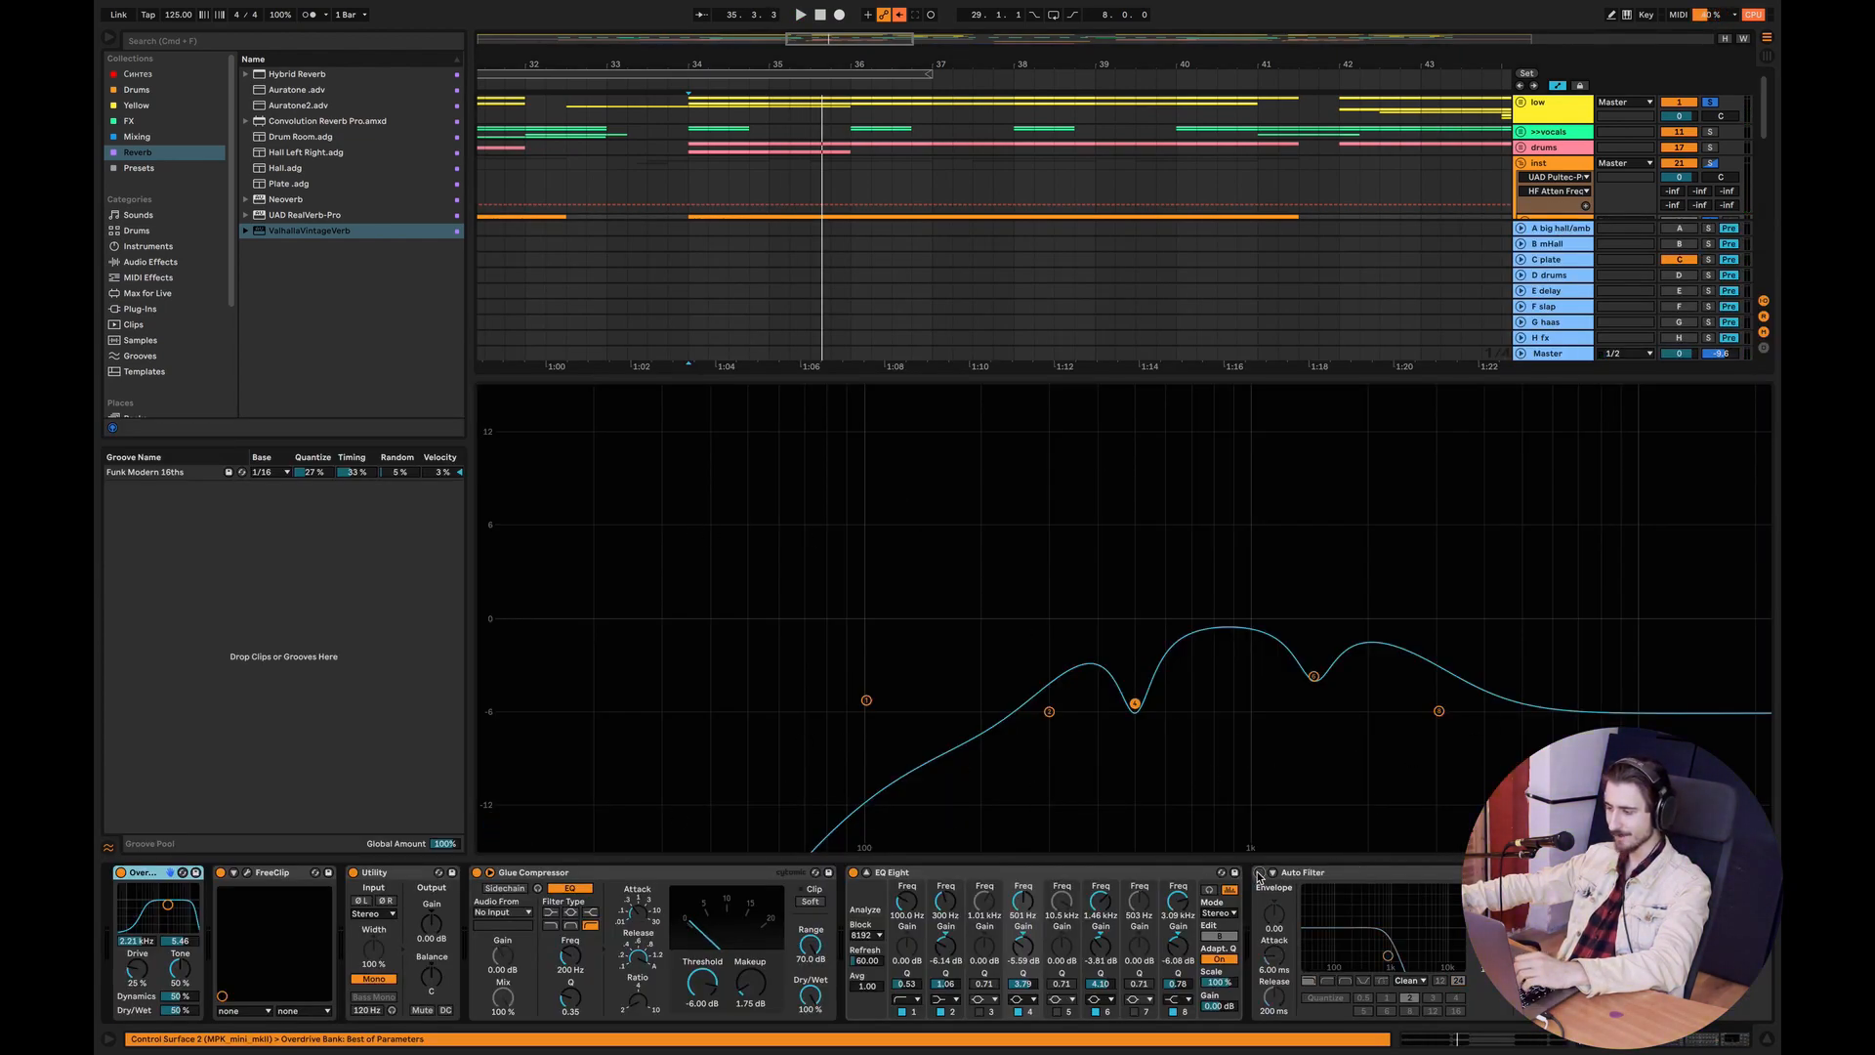
pyautogui.click(1775, 1035)
pyautogui.click(696, 299)
pyautogui.press('space')
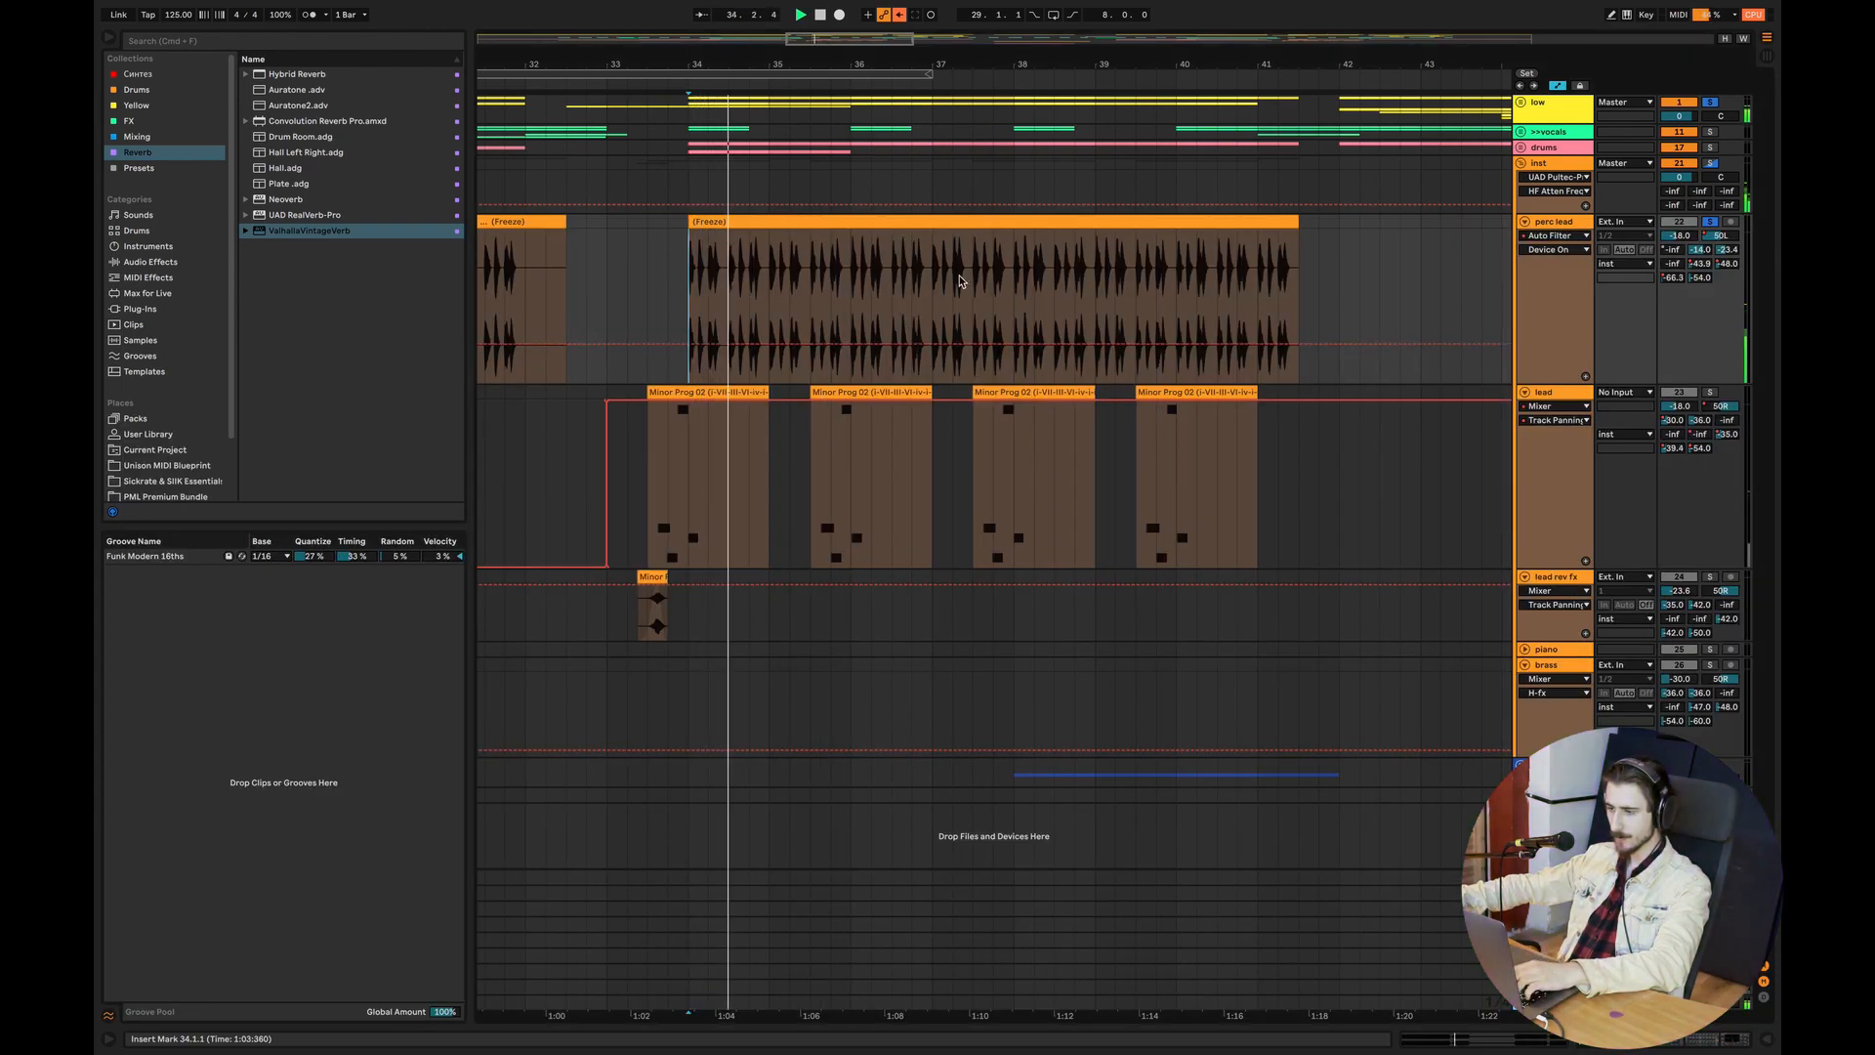
# Inspect the perc lead track's device chain during playback, hide it again and stop playback.
pyautogui.click(1552, 223)
pyautogui.click(1773, 1038)
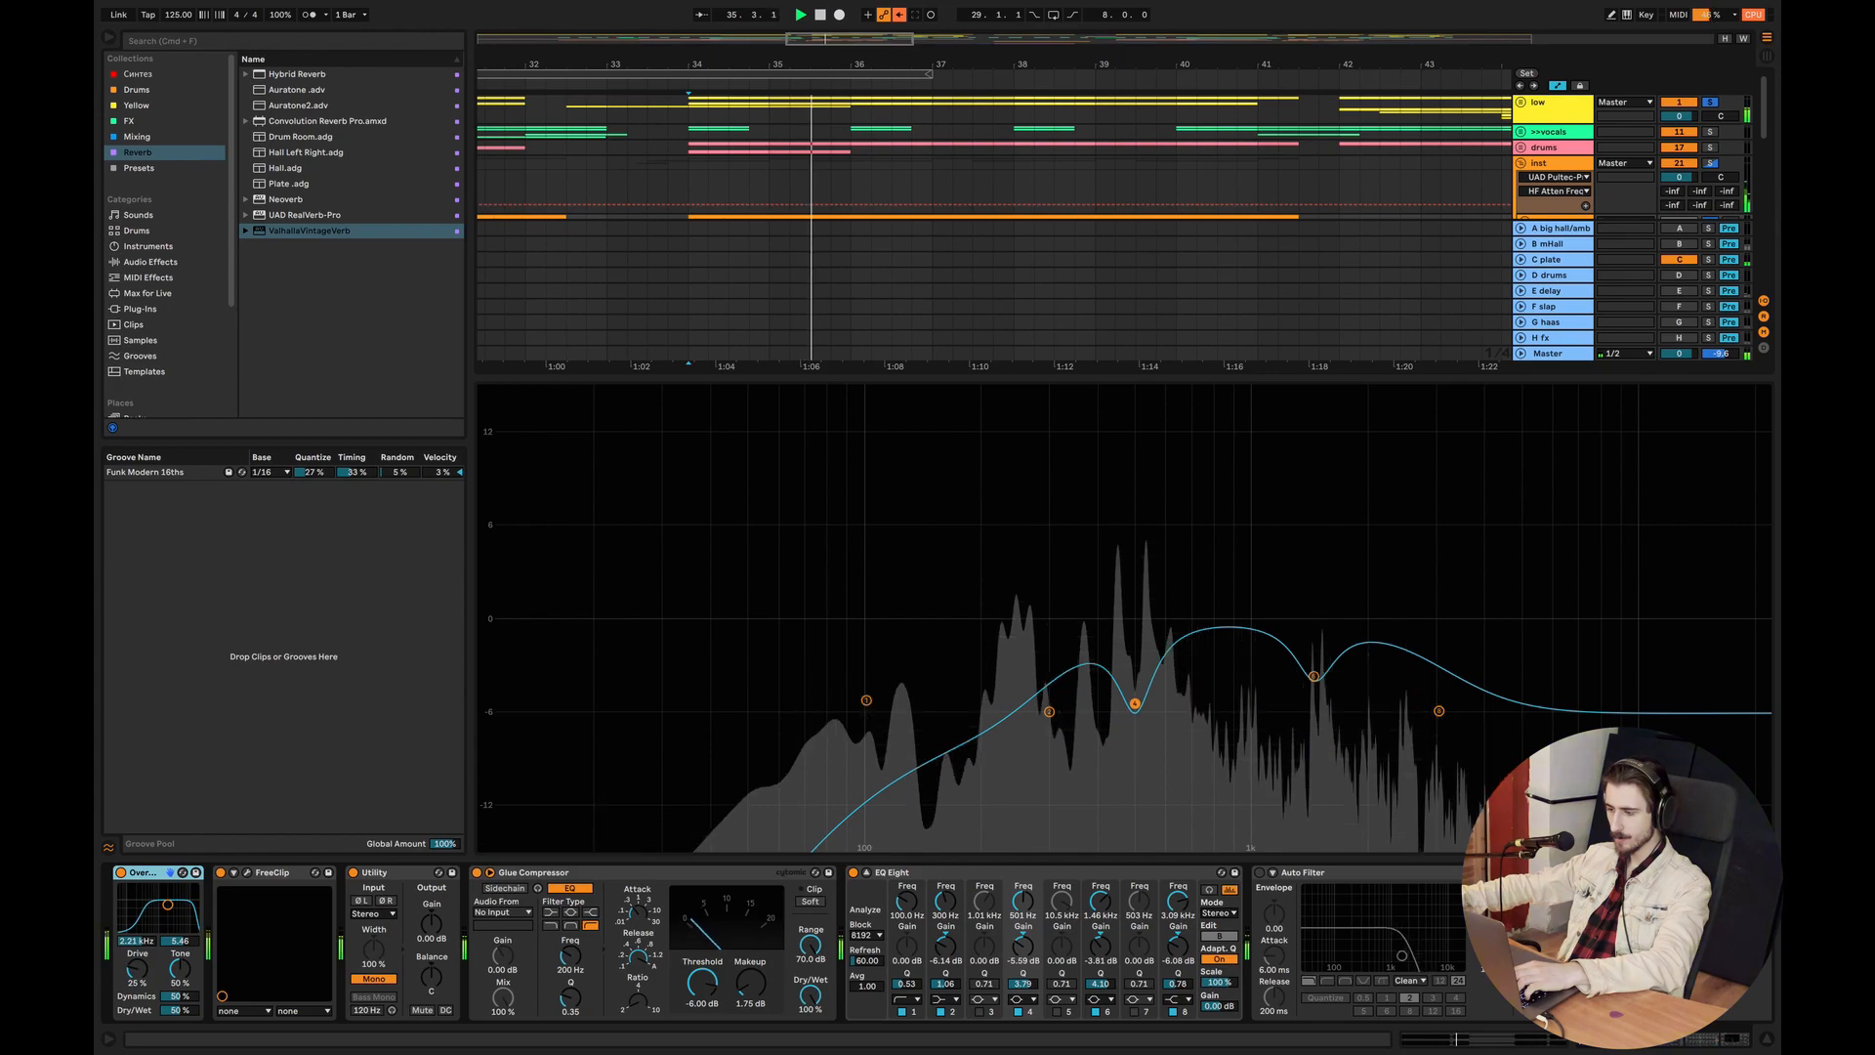
pyautogui.click(1773, 1038)
pyautogui.click(1774, 1044)
pyautogui.click(1774, 1044)
pyautogui.press('space')
# Audition the C plate reverb while setting its high shelf to -4.61 dB, late diffusion to 36.3% and early diffusion to 70%.
pyautogui.doubleClick(1551, 909)
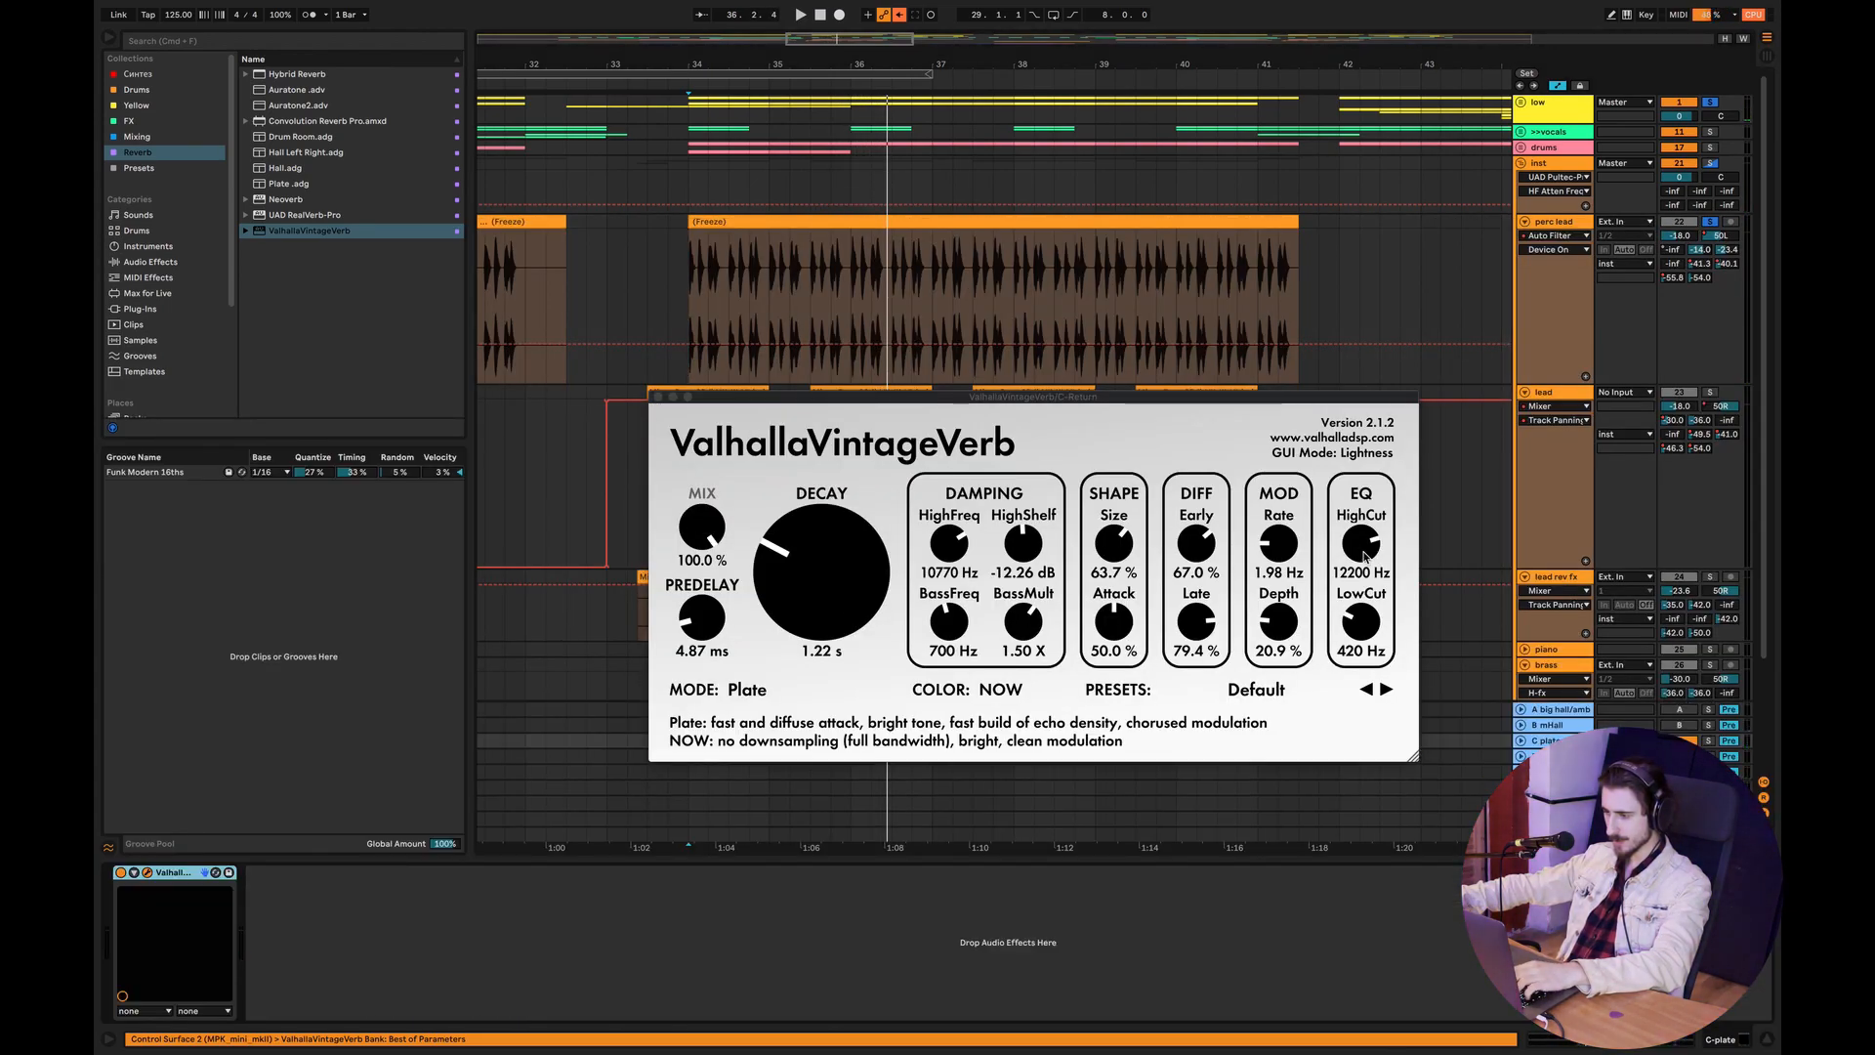
pyautogui.moveTo(1023, 545); pyautogui.dragTo(1044, 480)
pyautogui.press('space')
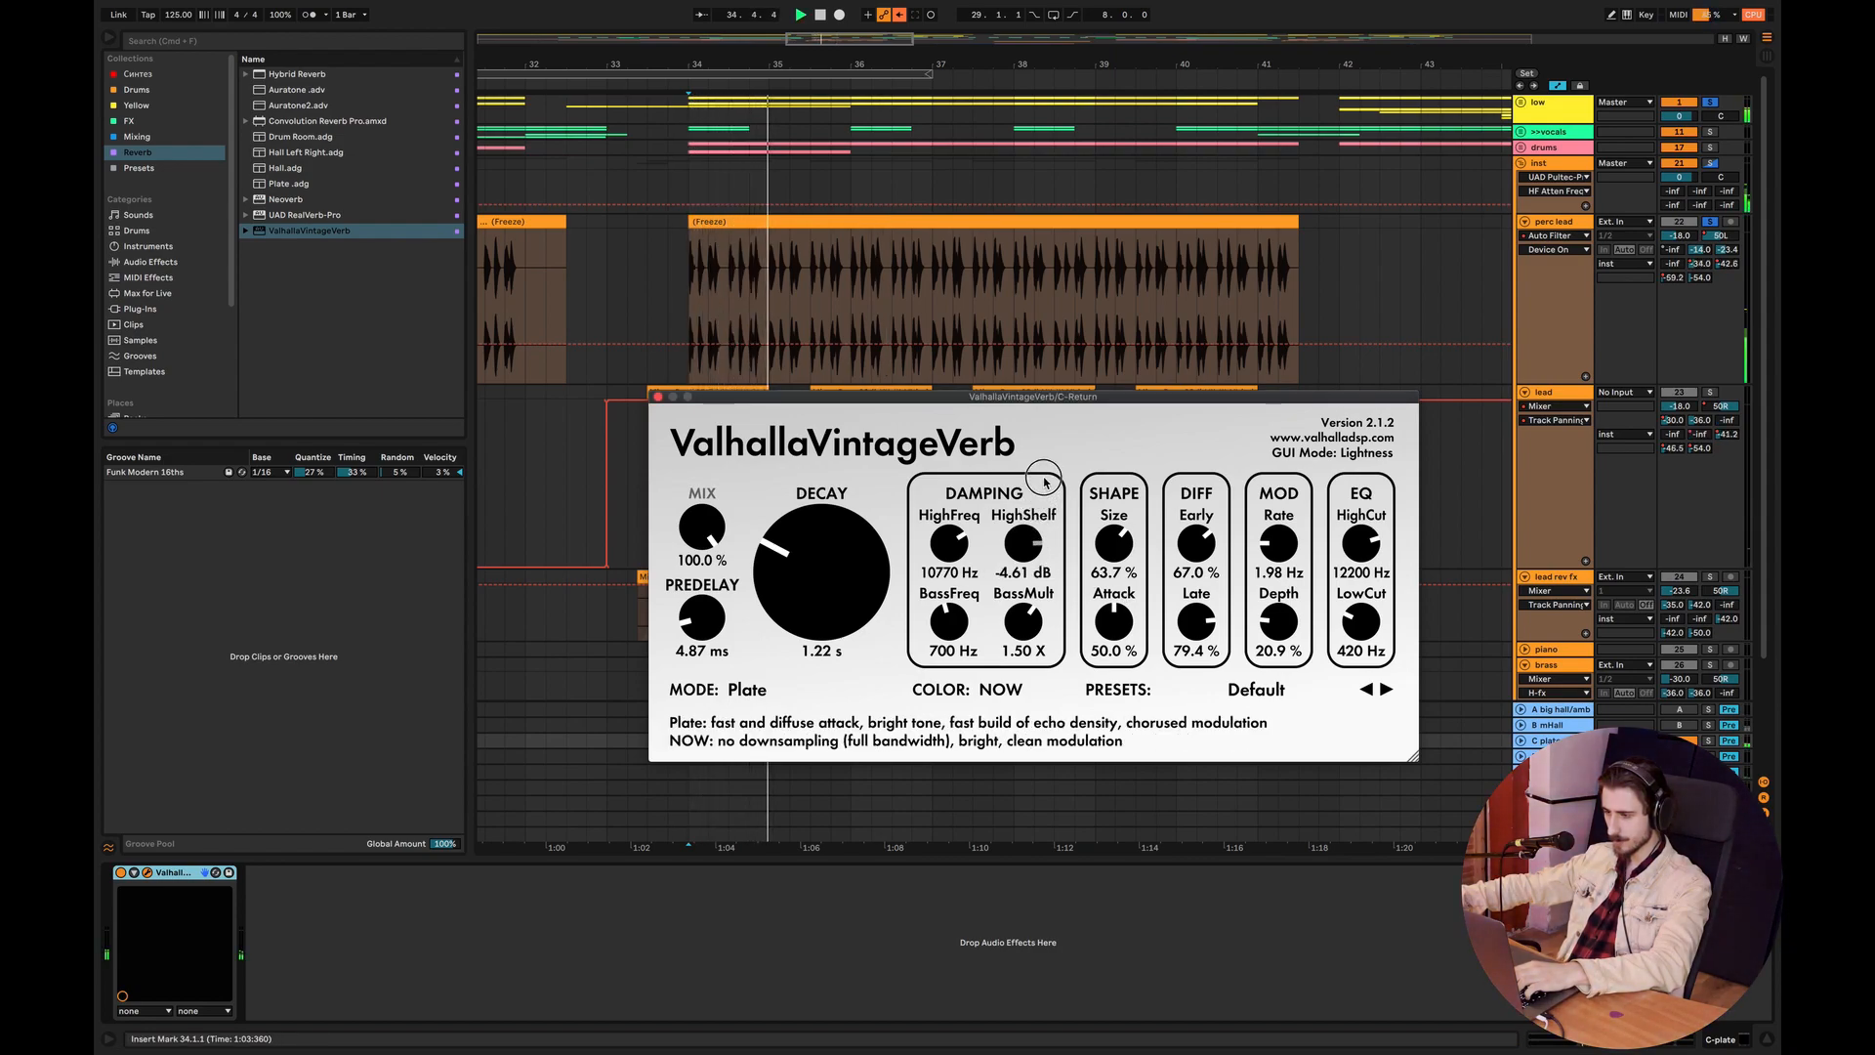
pyautogui.moveTo(1196, 621); pyautogui.dragTo(1192, 707)
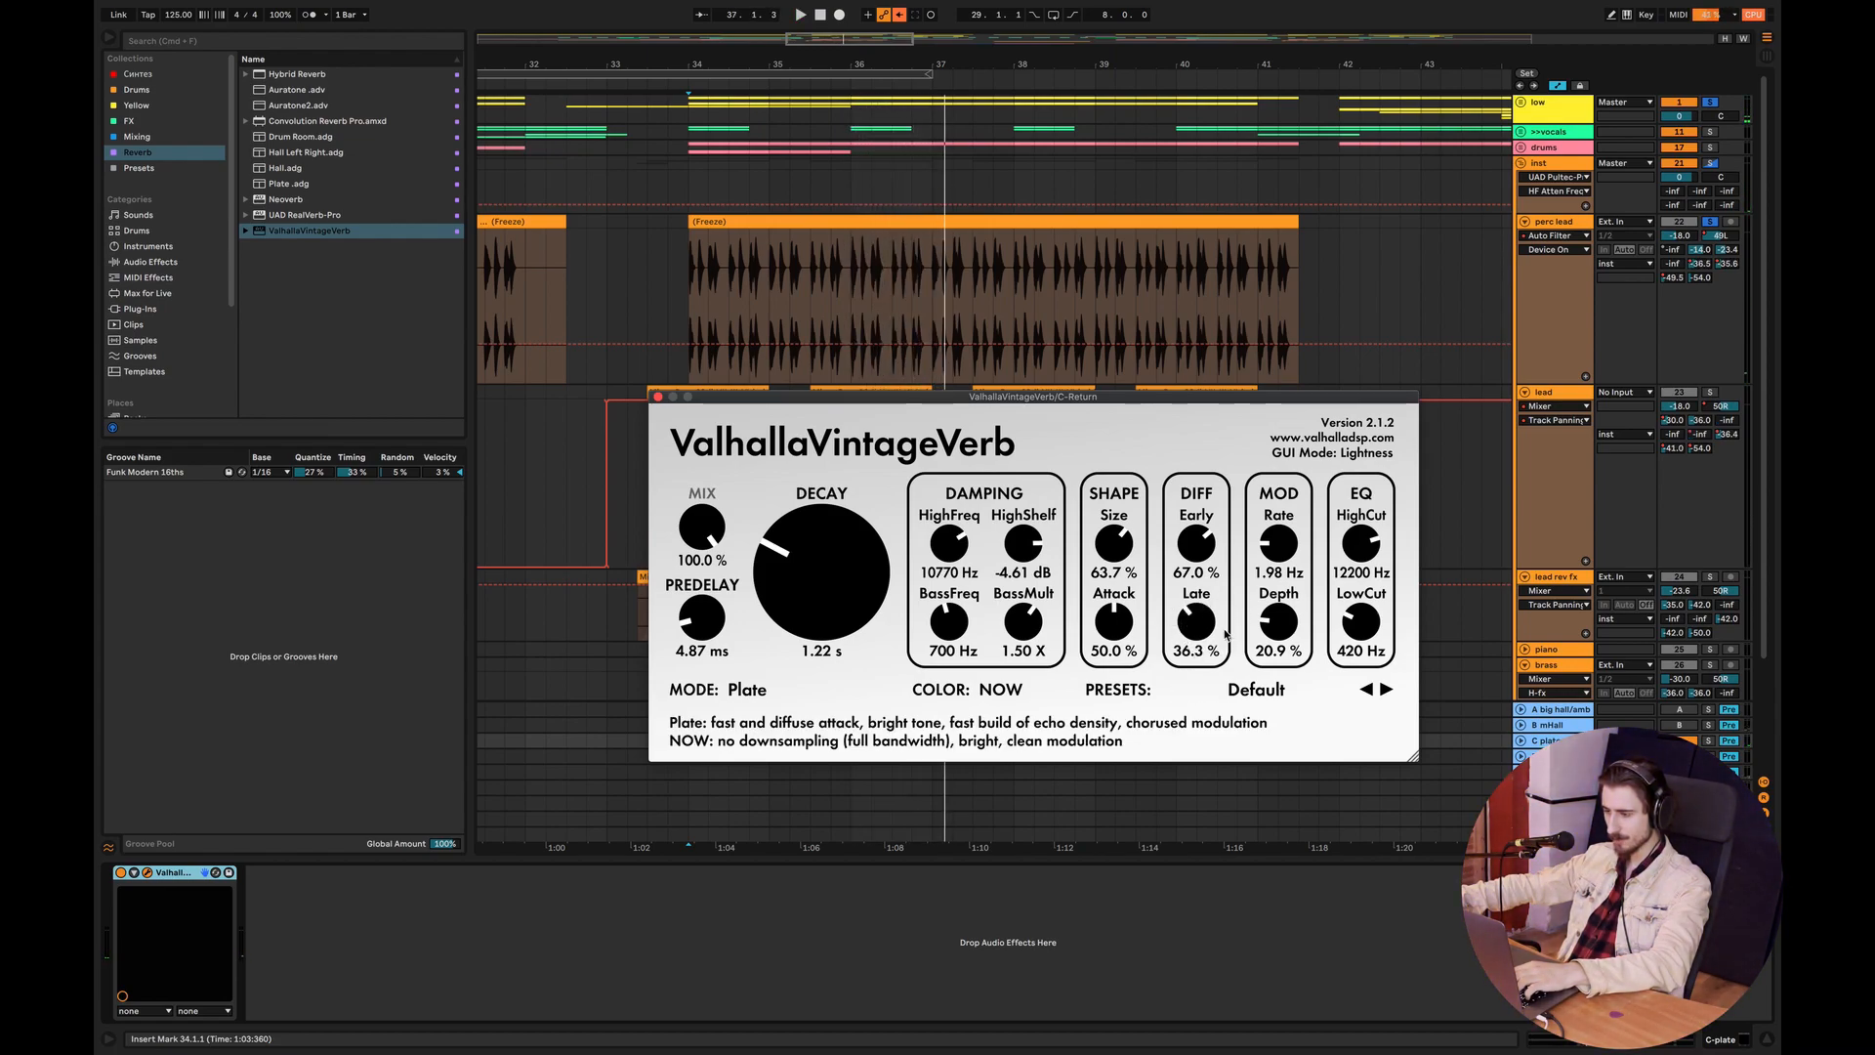
pyautogui.moveTo(1187, 614)
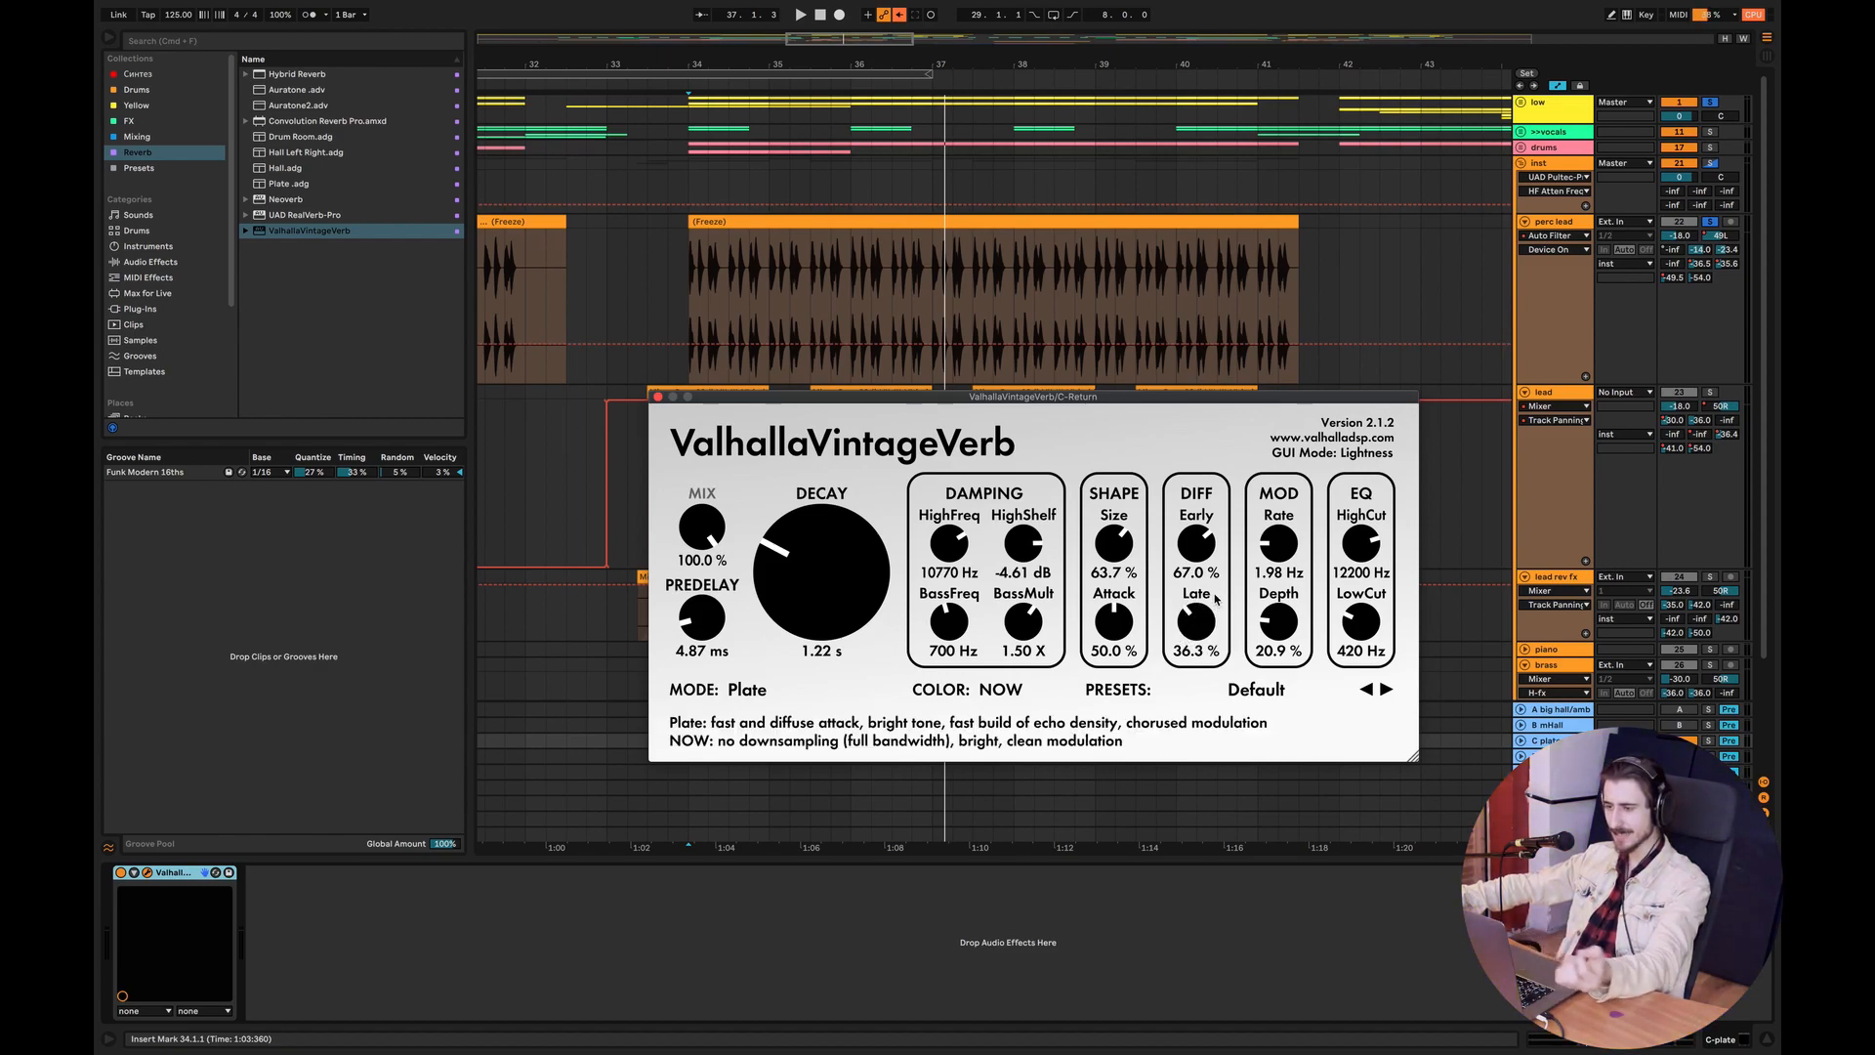
pyautogui.moveTo(1202, 550)
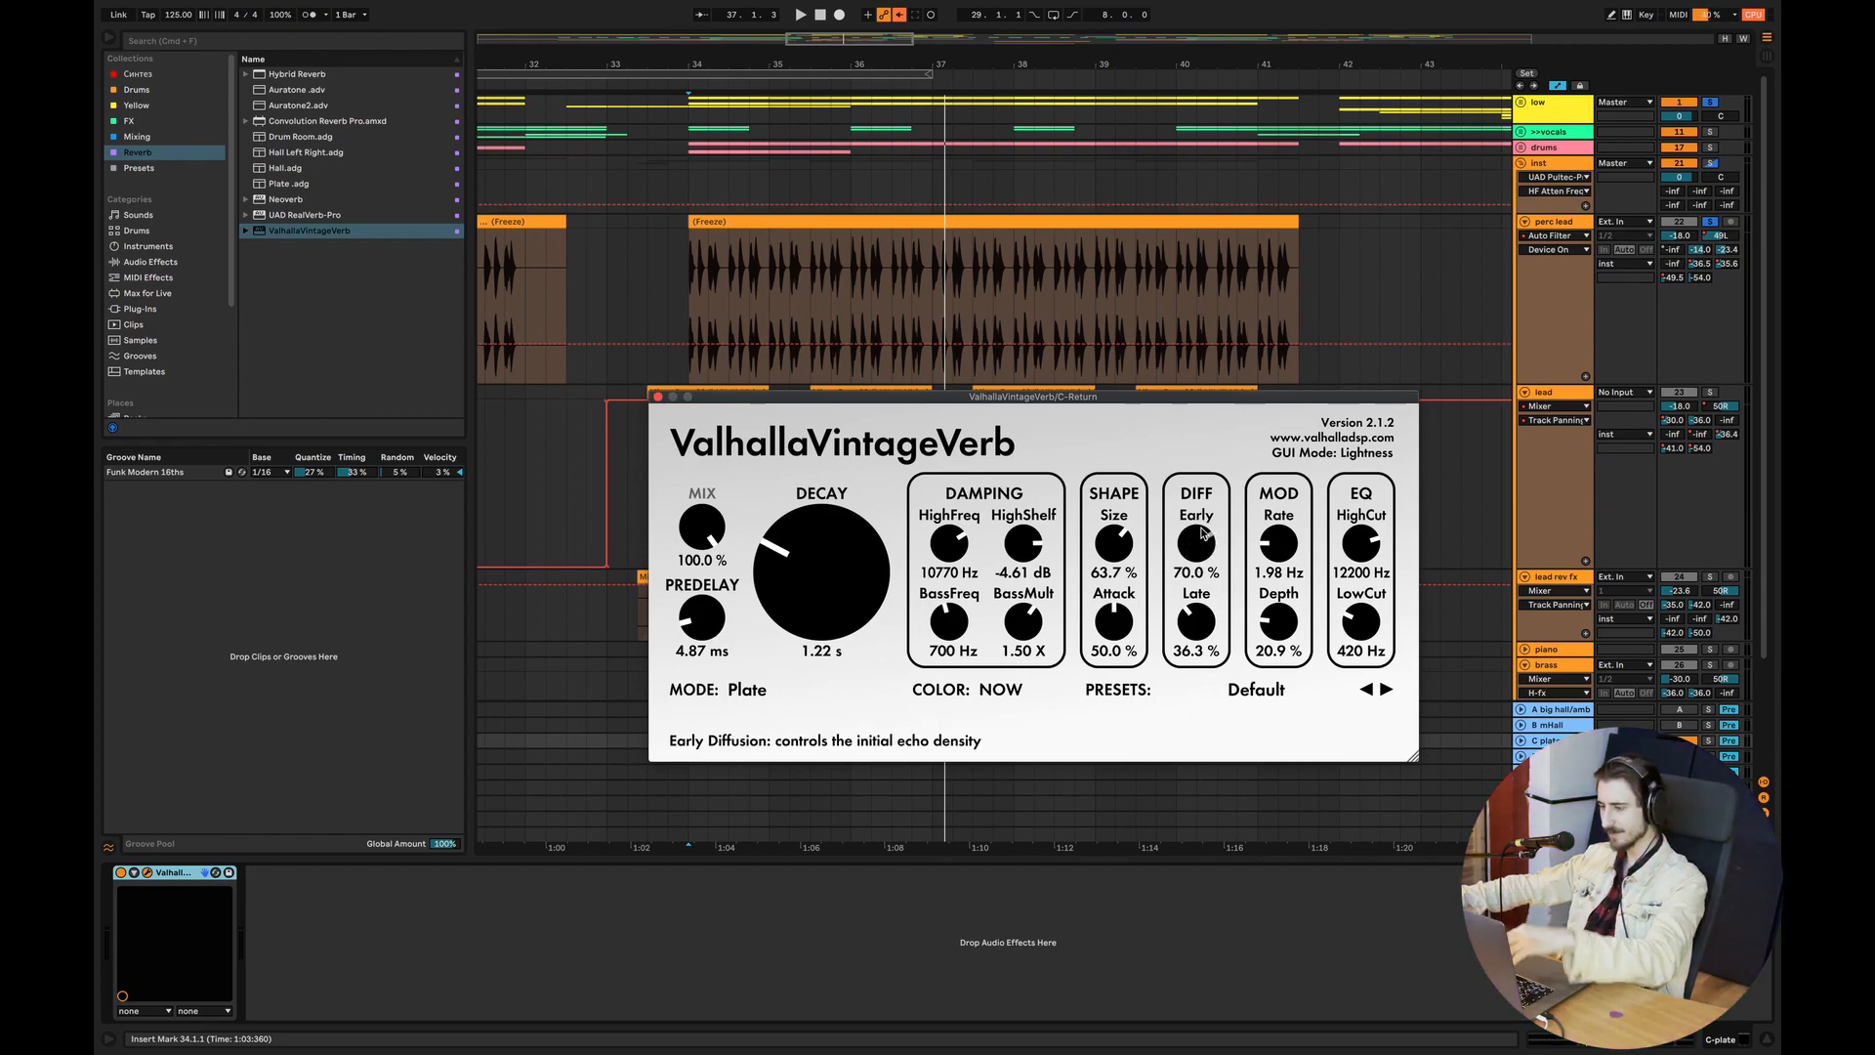
# Audition the plate reverb while setting mod rate to 2.13 Hz, attack to 28.1%, bass frequency to 170 Hz and bass multiplier to 0.41X.
pyautogui.moveTo(1288, 538)
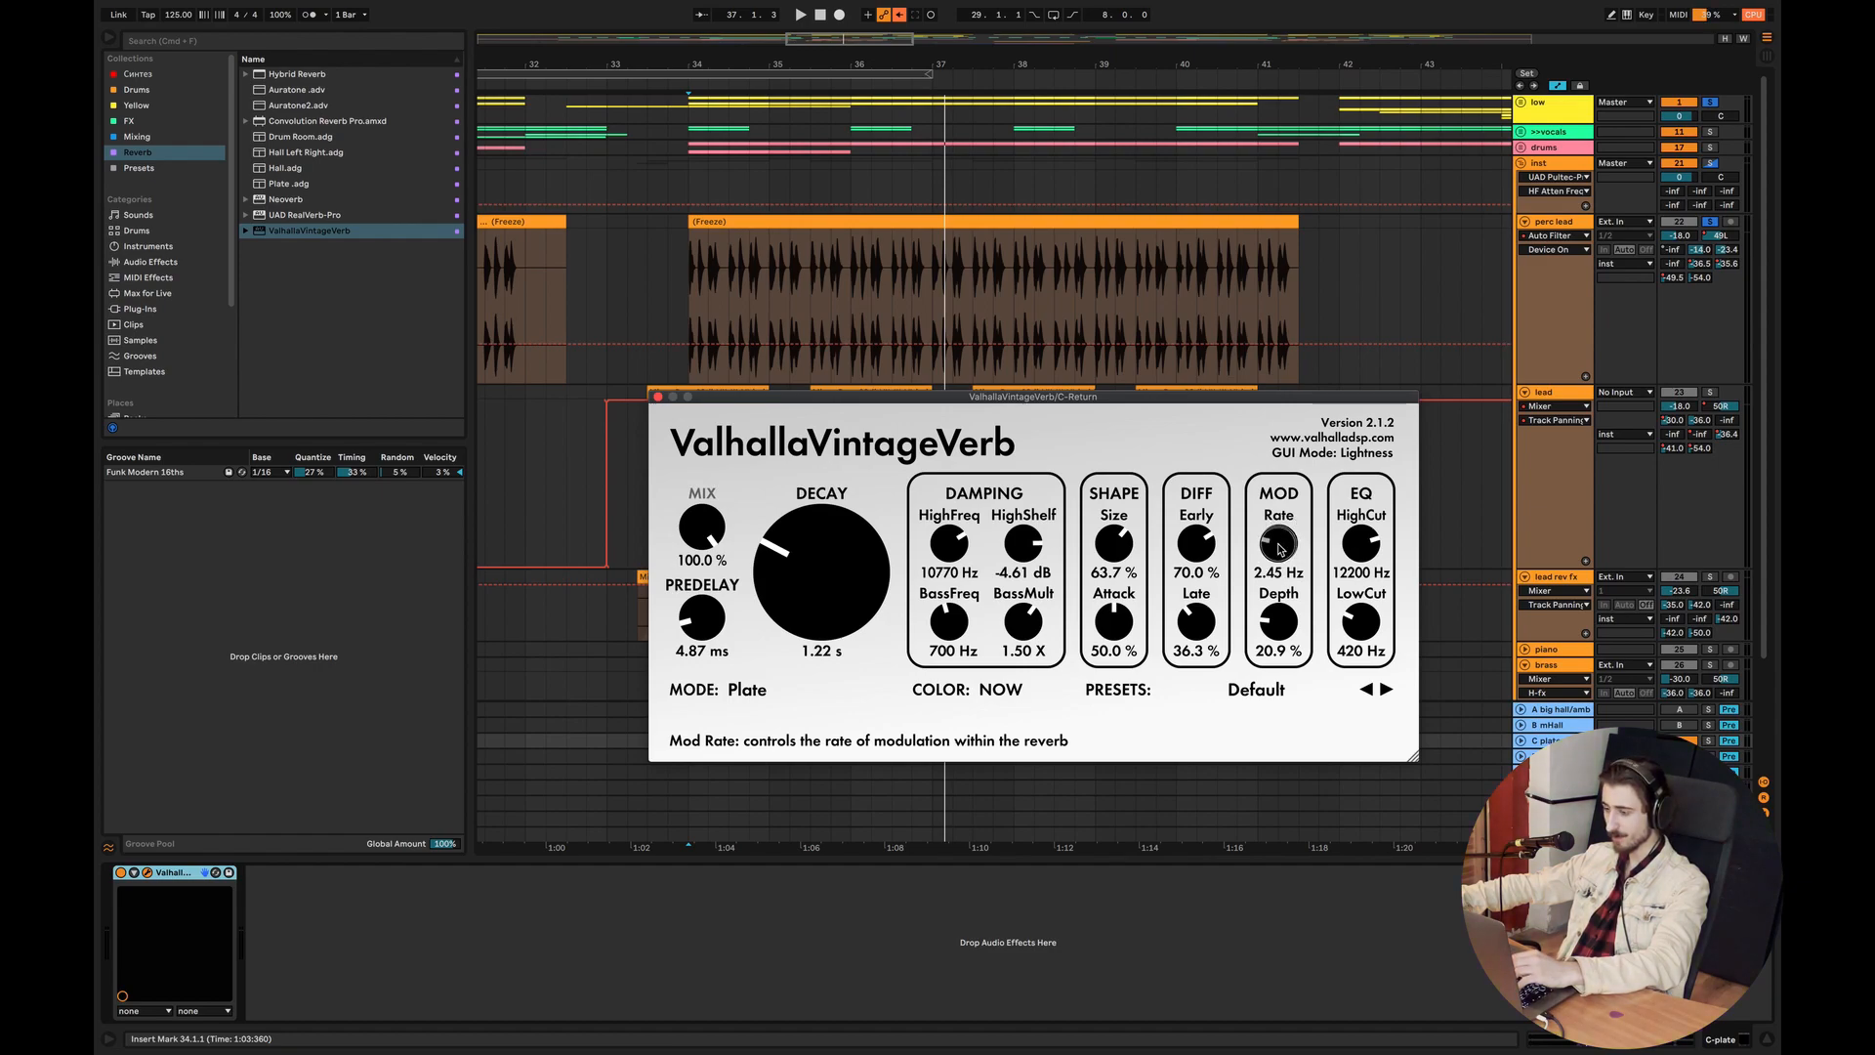
pyautogui.moveTo(1278, 552); pyautogui.dragTo(1276, 554)
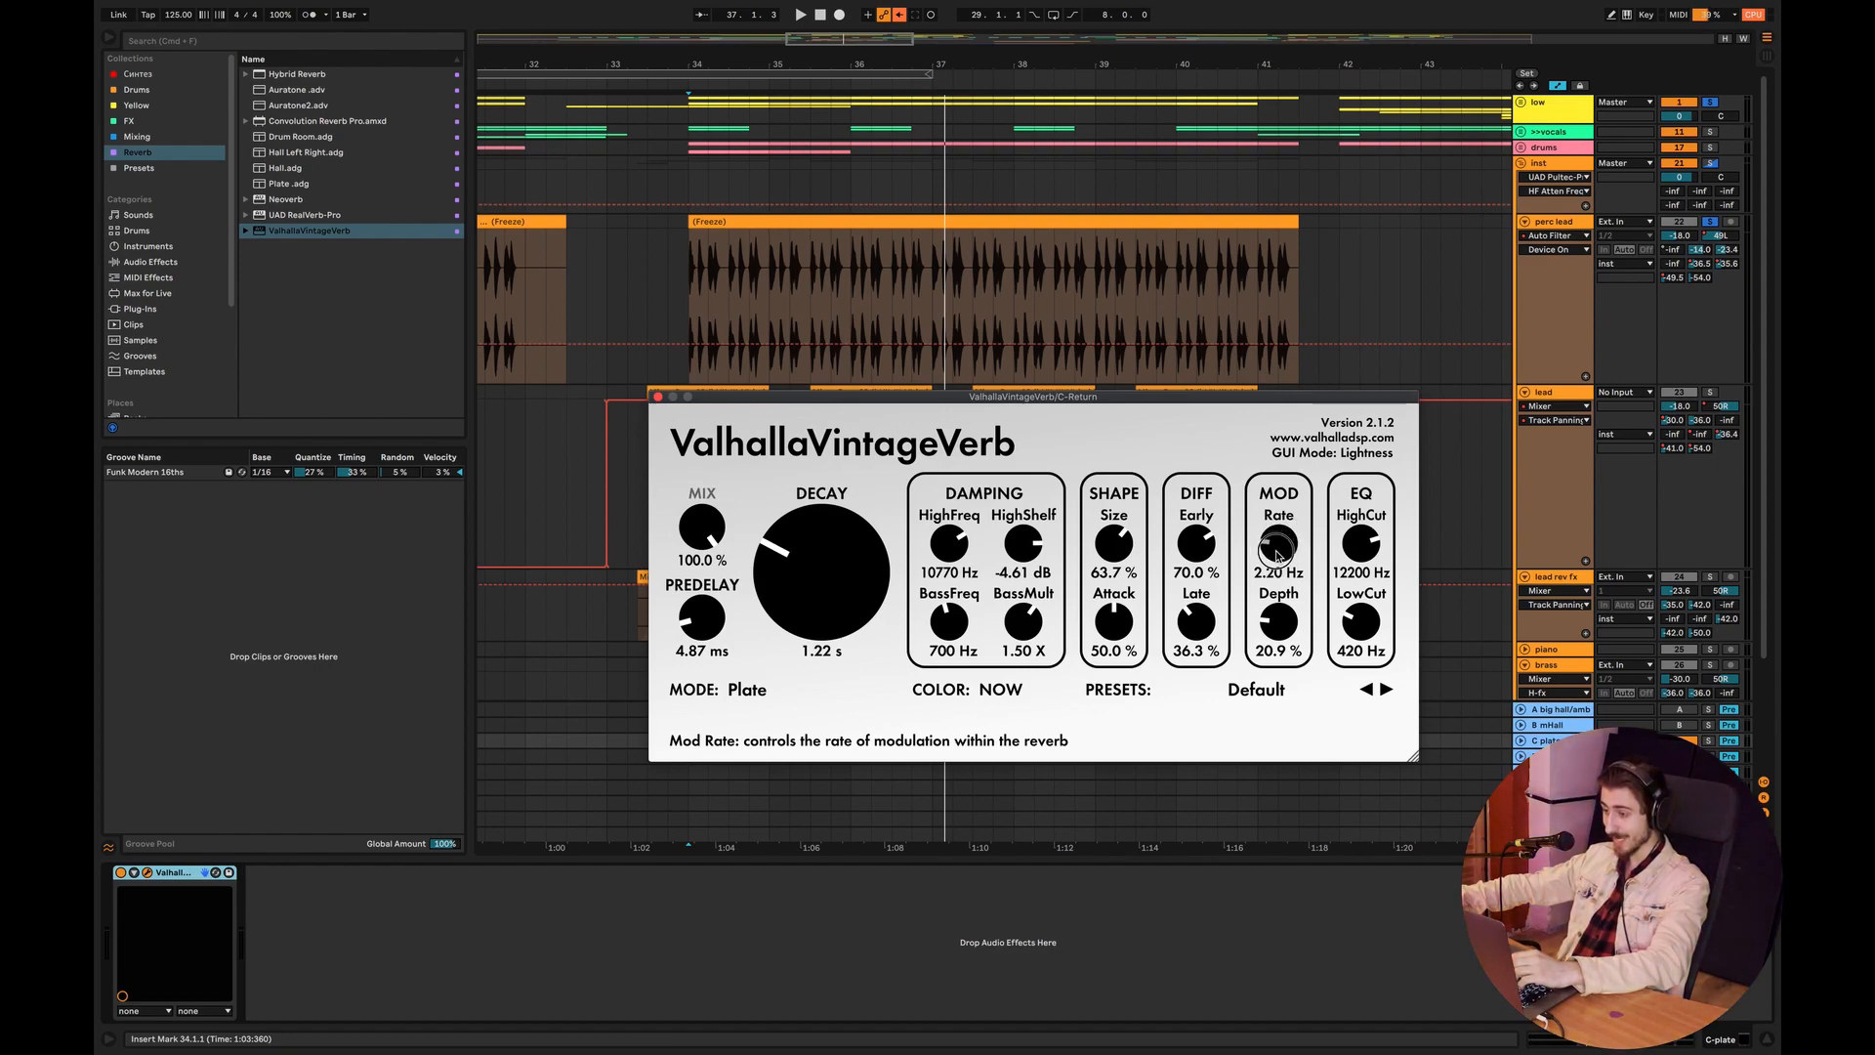
pyautogui.press('space')
pyautogui.moveTo(1115, 625); pyautogui.dragTo(1136, 546)
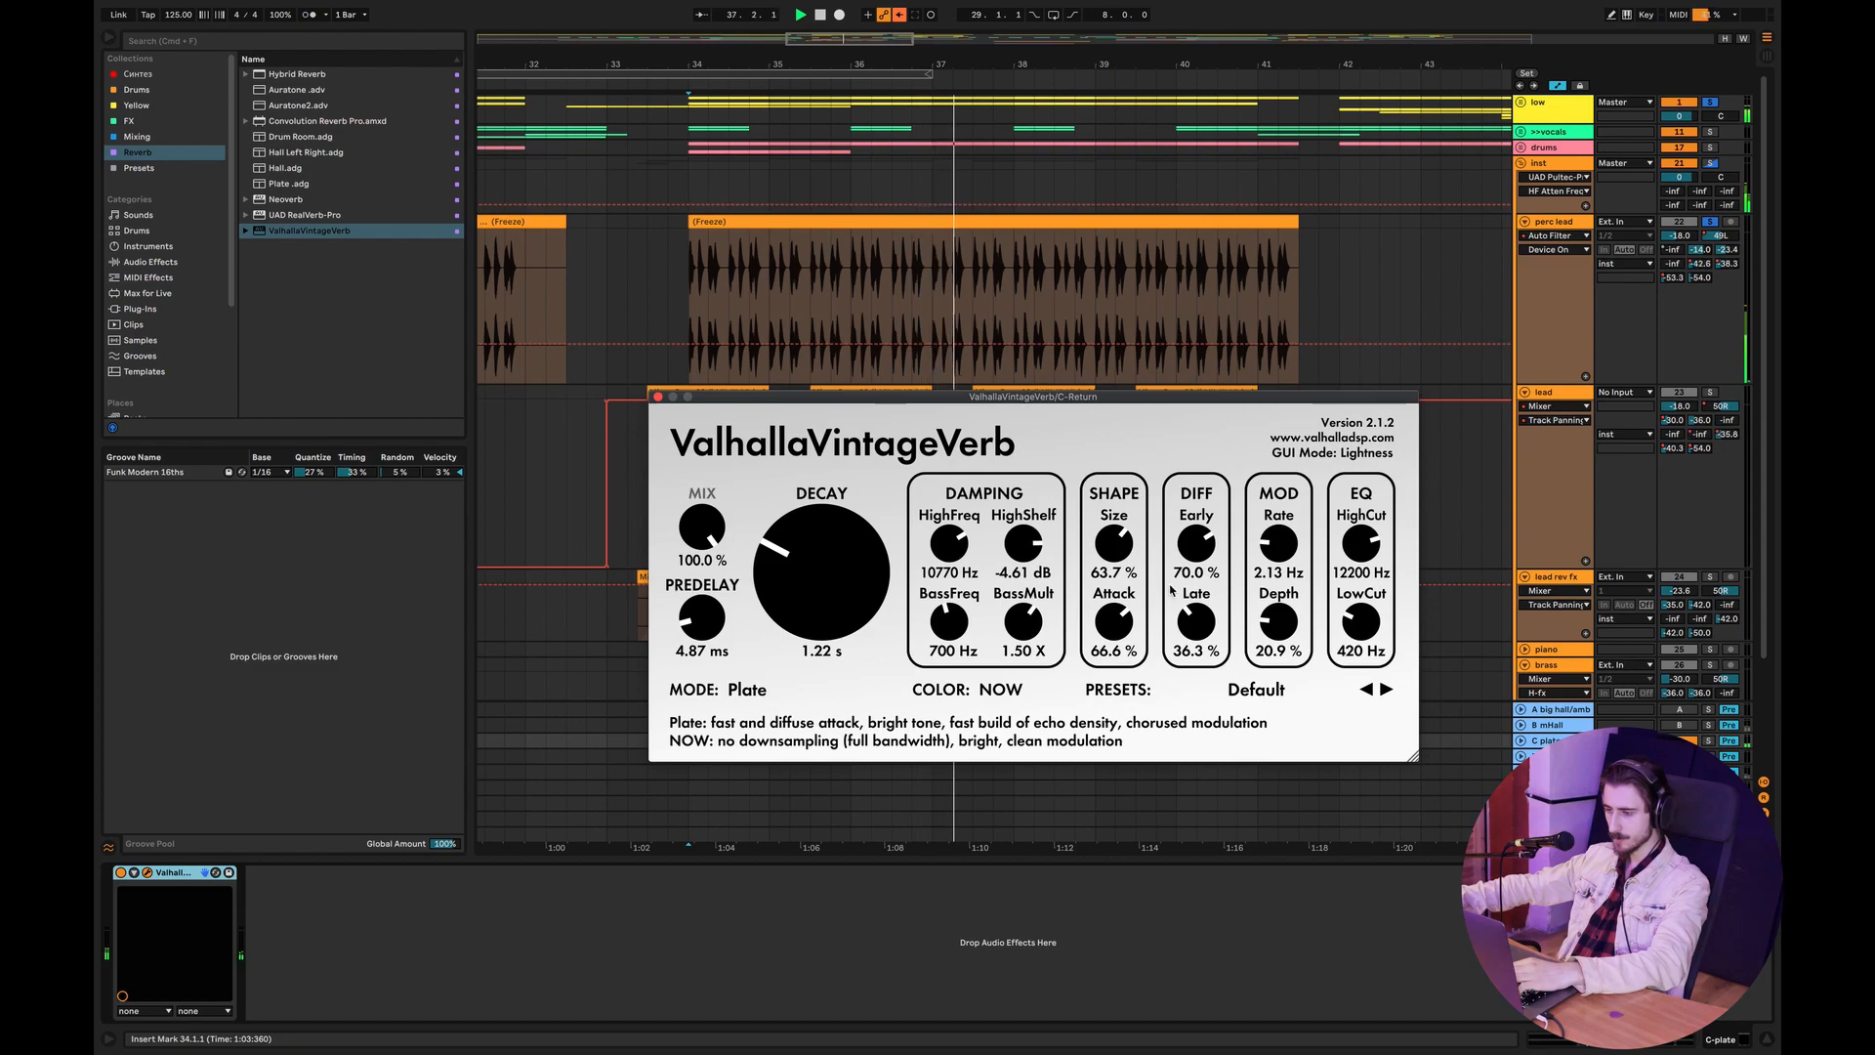
pyautogui.moveTo(1115, 619); pyautogui.dragTo(1021, 725)
pyautogui.moveTo(956, 634); pyautogui.dragTo(1025, 701)
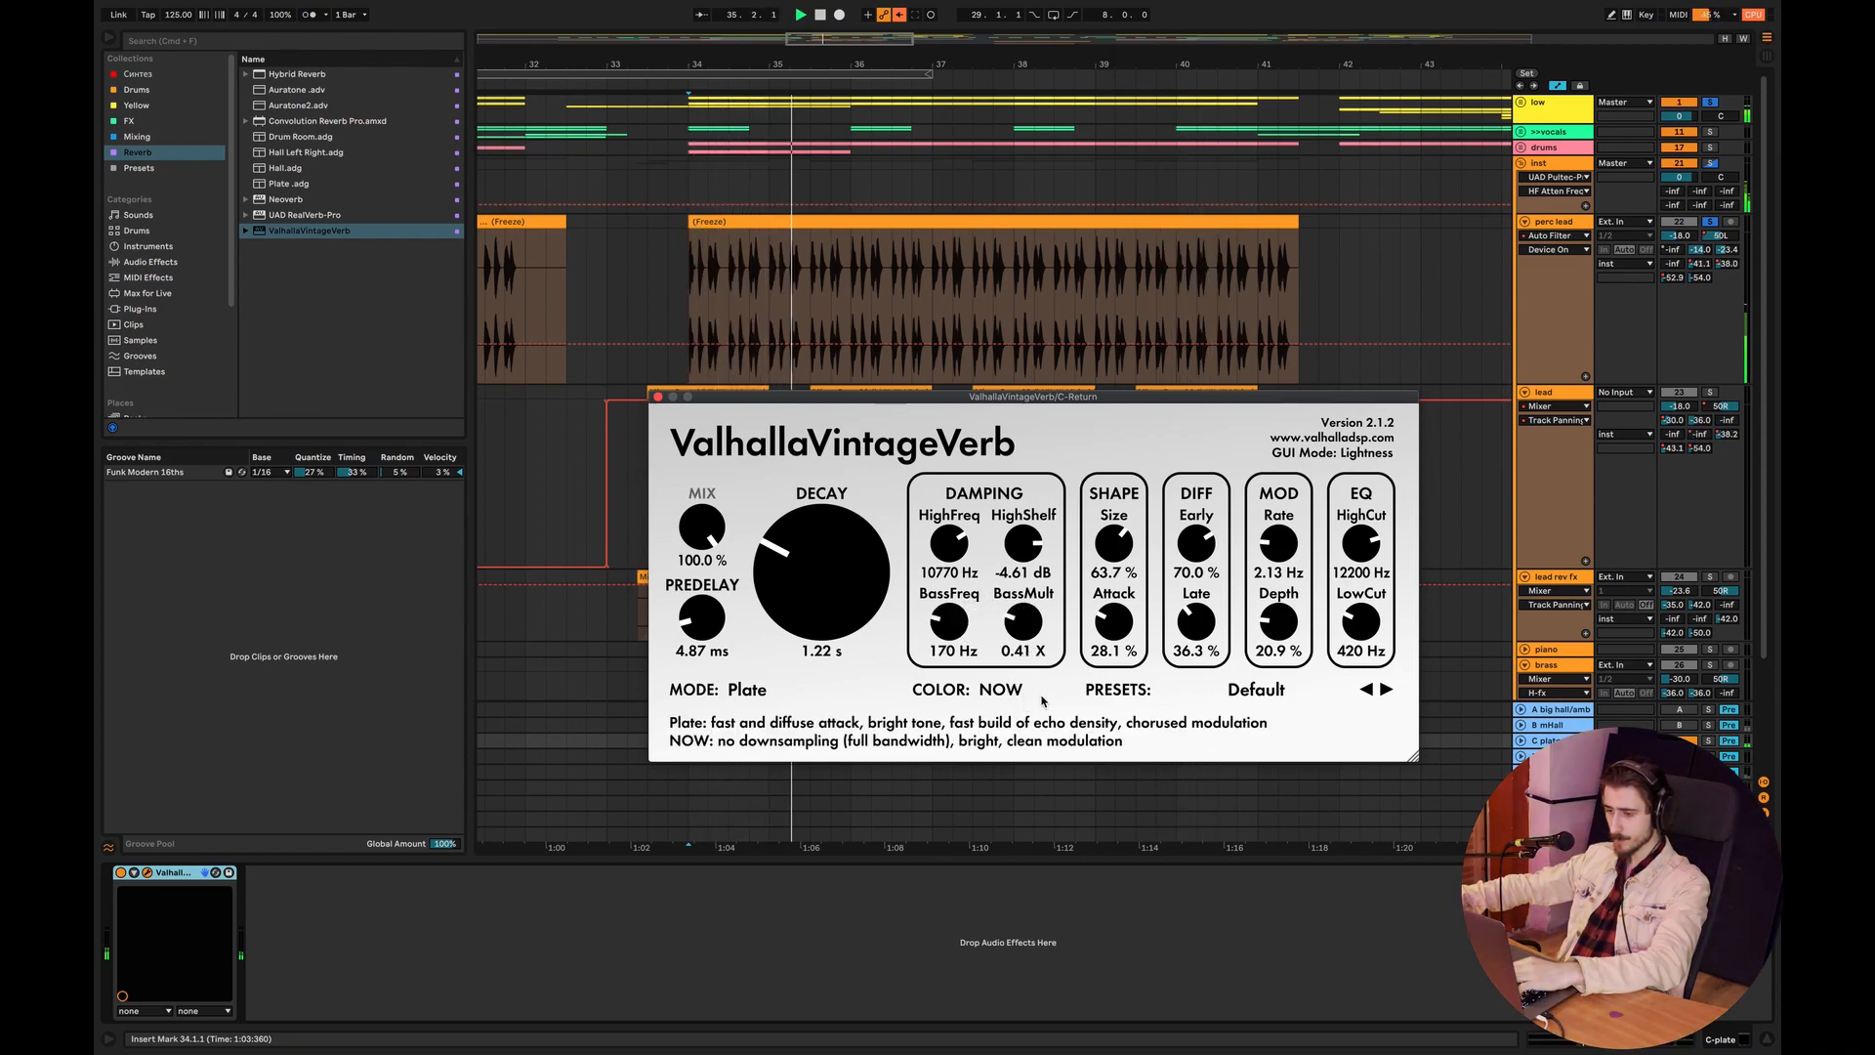
pyautogui.press('space')
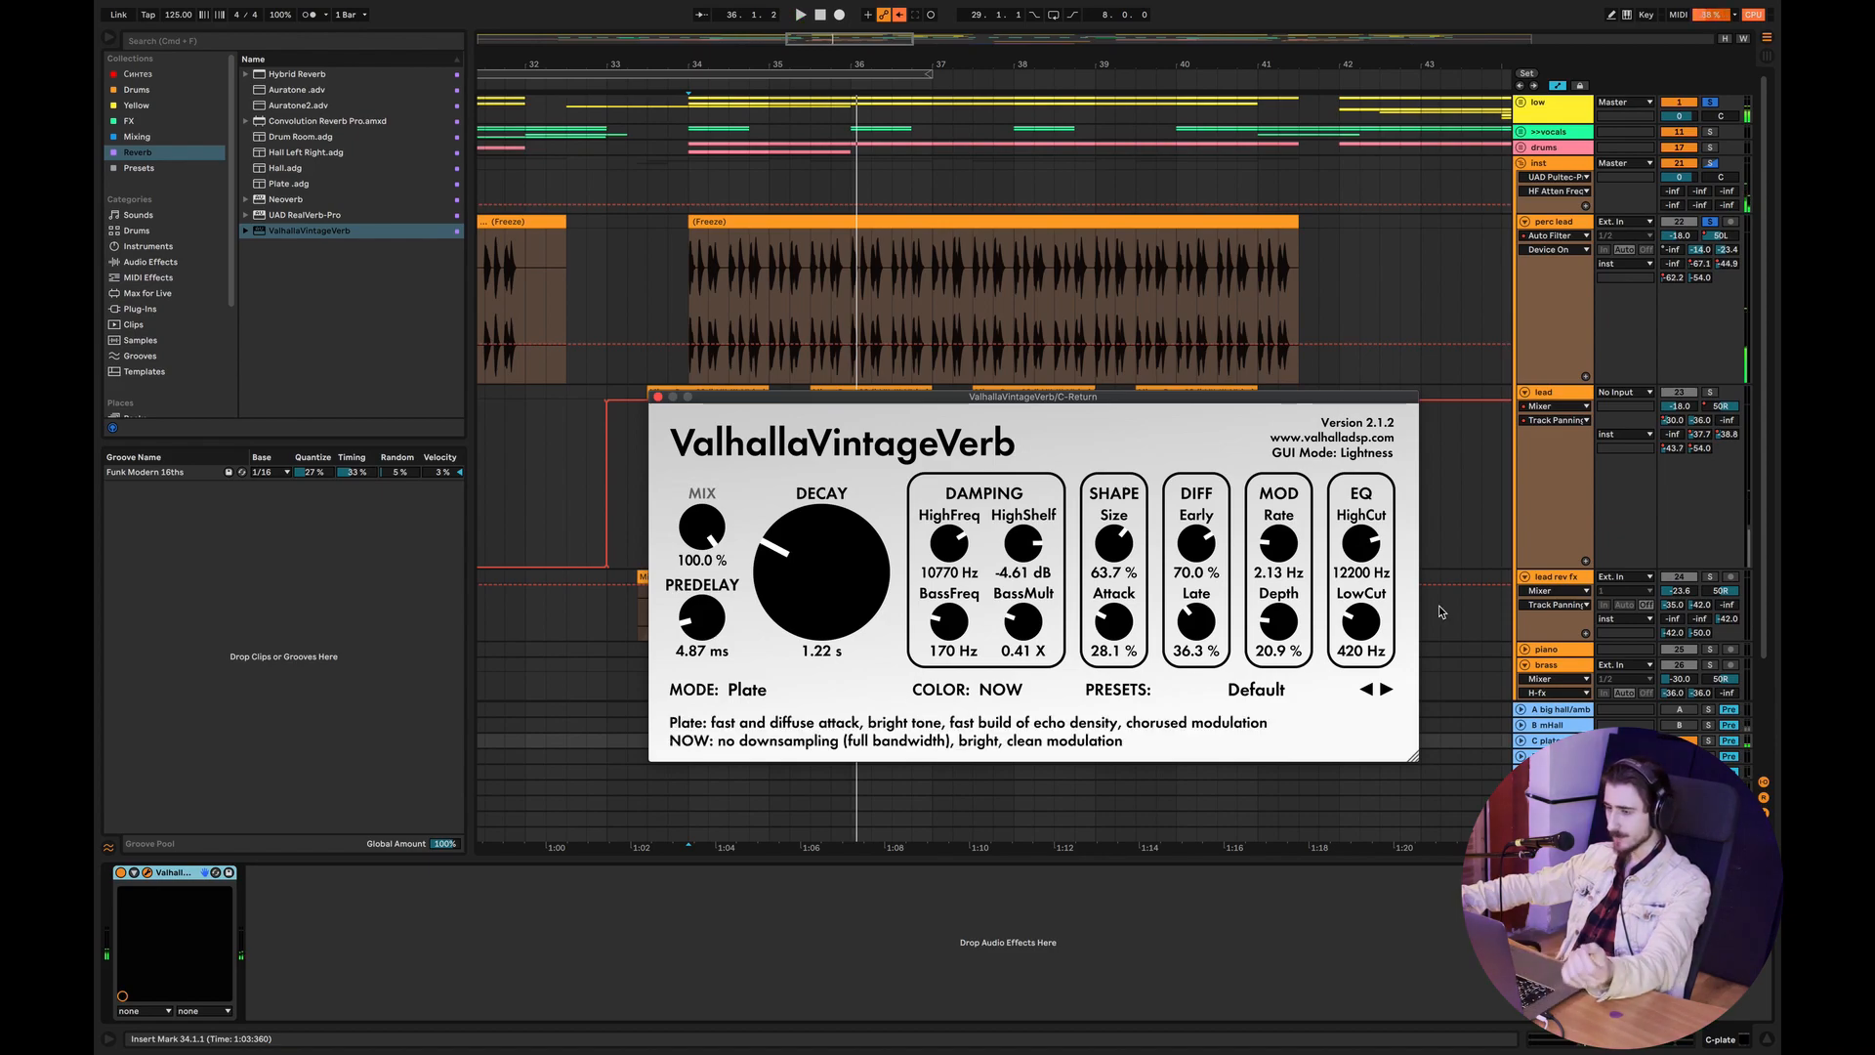
pyautogui.click(654, 396)
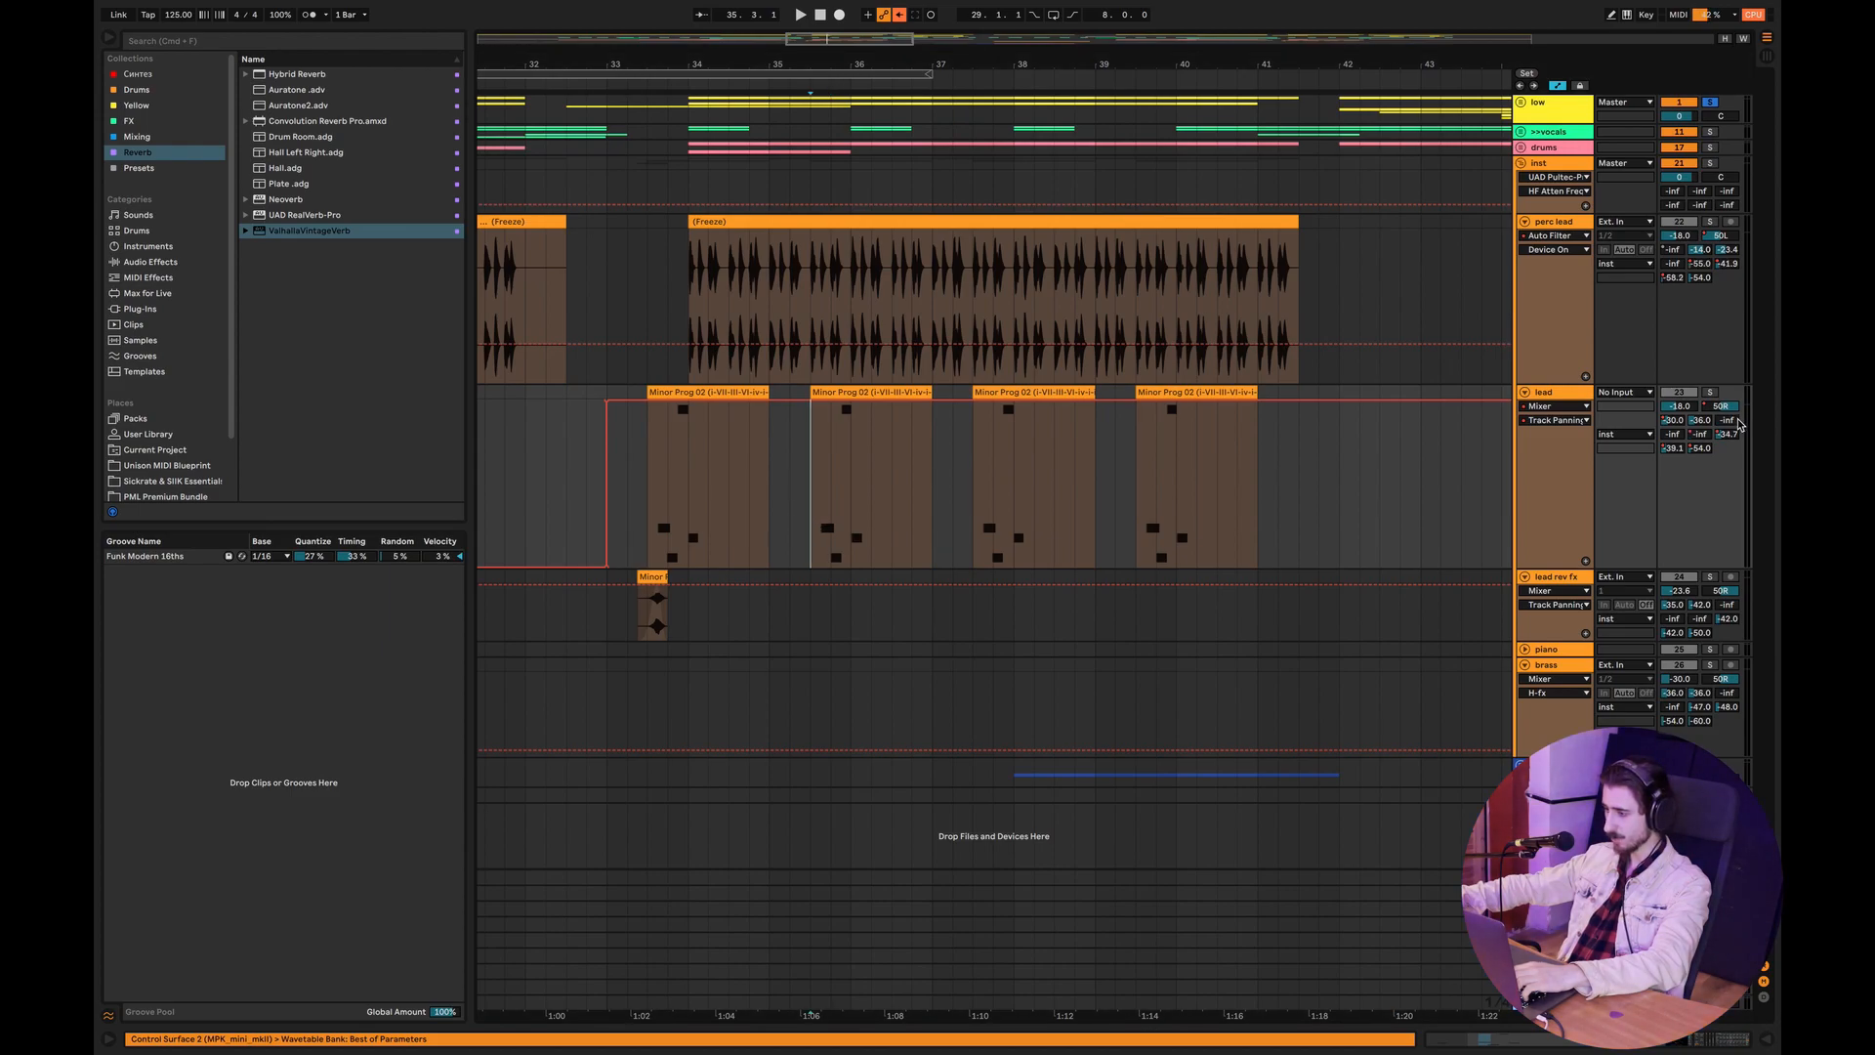
# Solo the lead track and play it while adjusting how much it sends to the C plate reverb.
pyautogui.click(1710, 391)
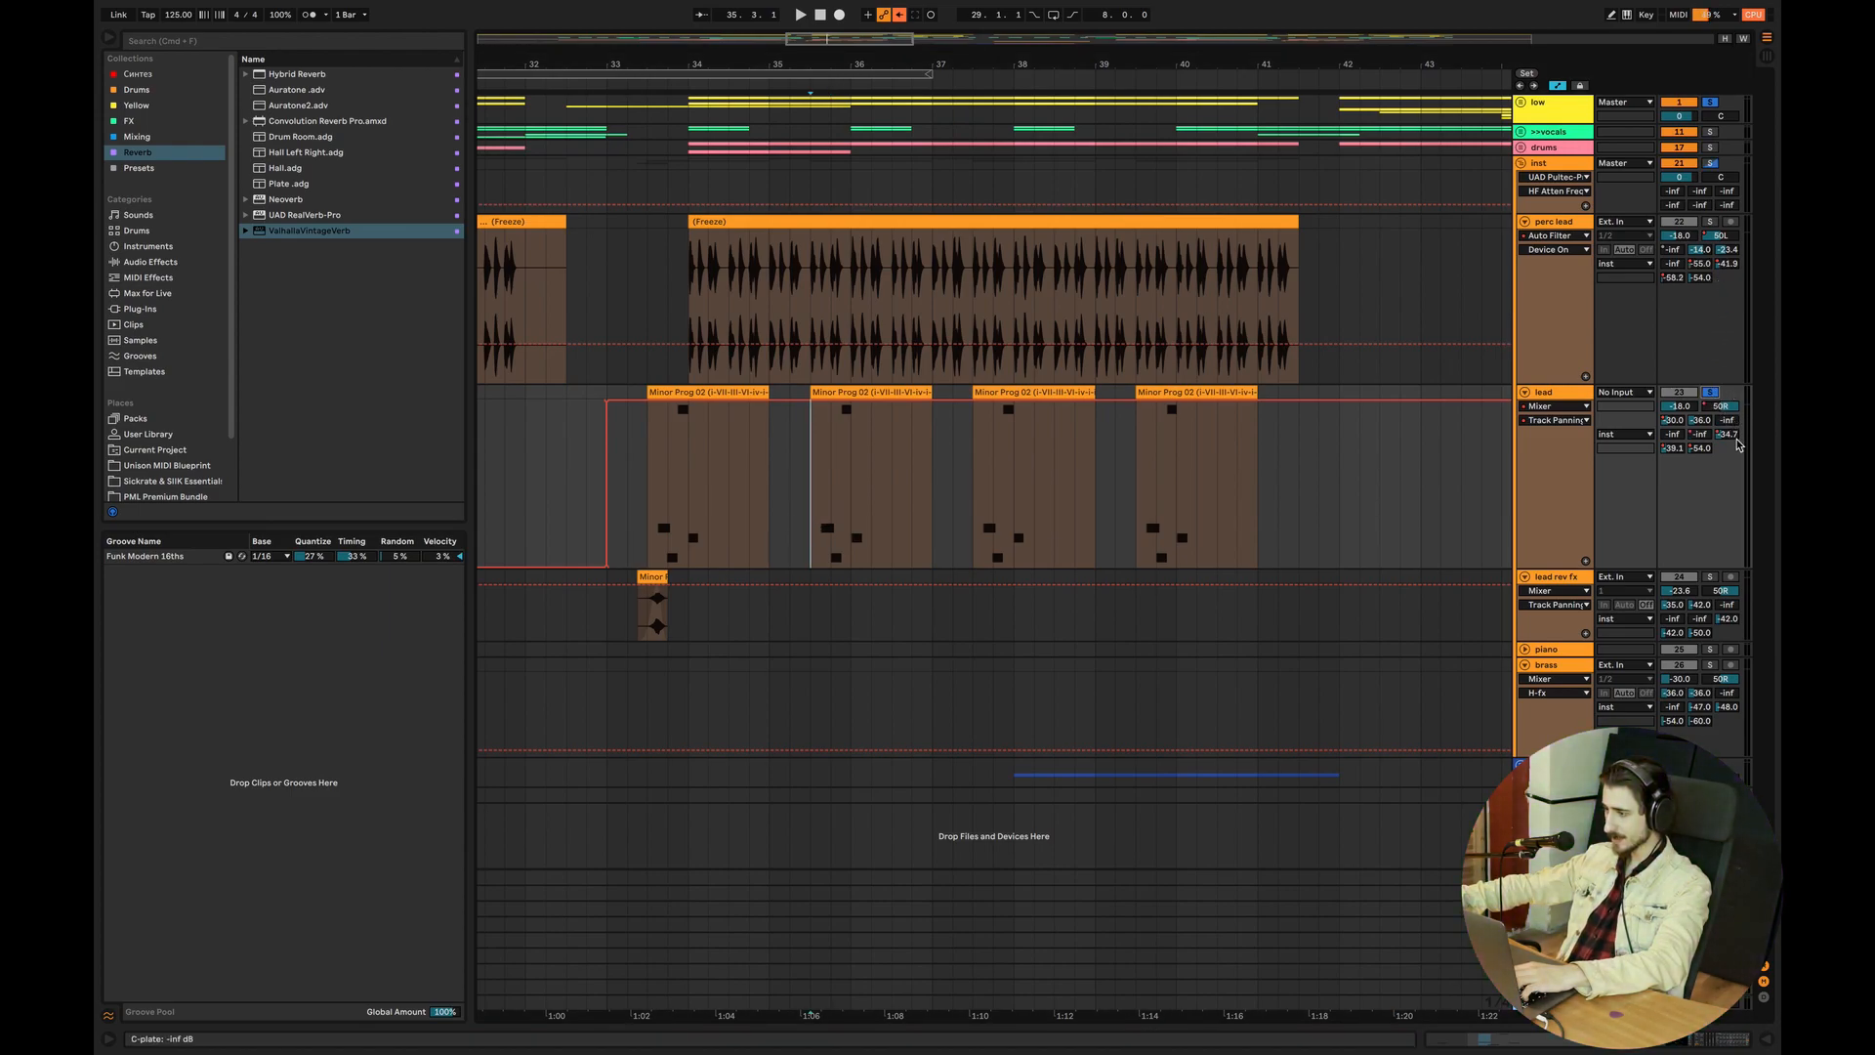
pyautogui.moveTo(1726, 422); pyautogui.dragTo(1727, 342)
pyautogui.press('space')
pyautogui.moveTo(1726, 420); pyautogui.dragTo(1727, 448)
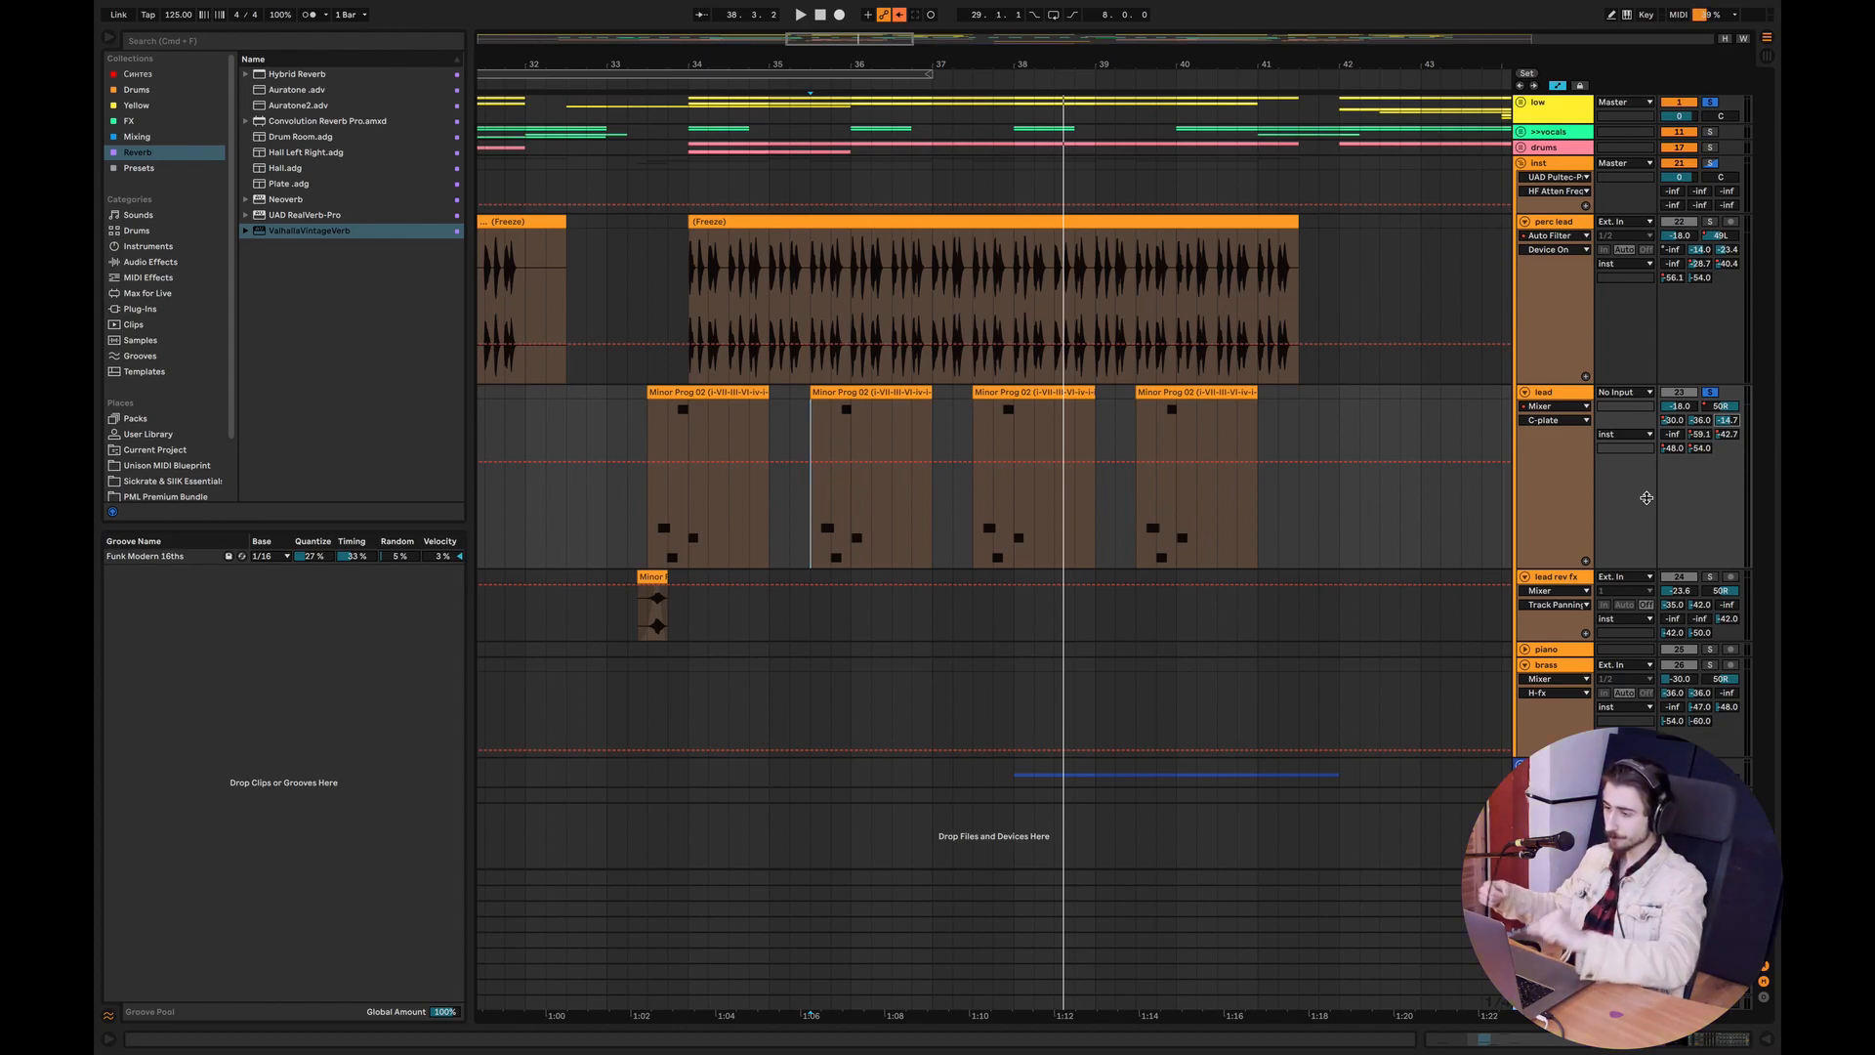
# Collapse the inst group, solo and expand the drums group, and play it from bar 34 with its D-drums send raised to -5.6 dB.
pyautogui.click(1520, 164)
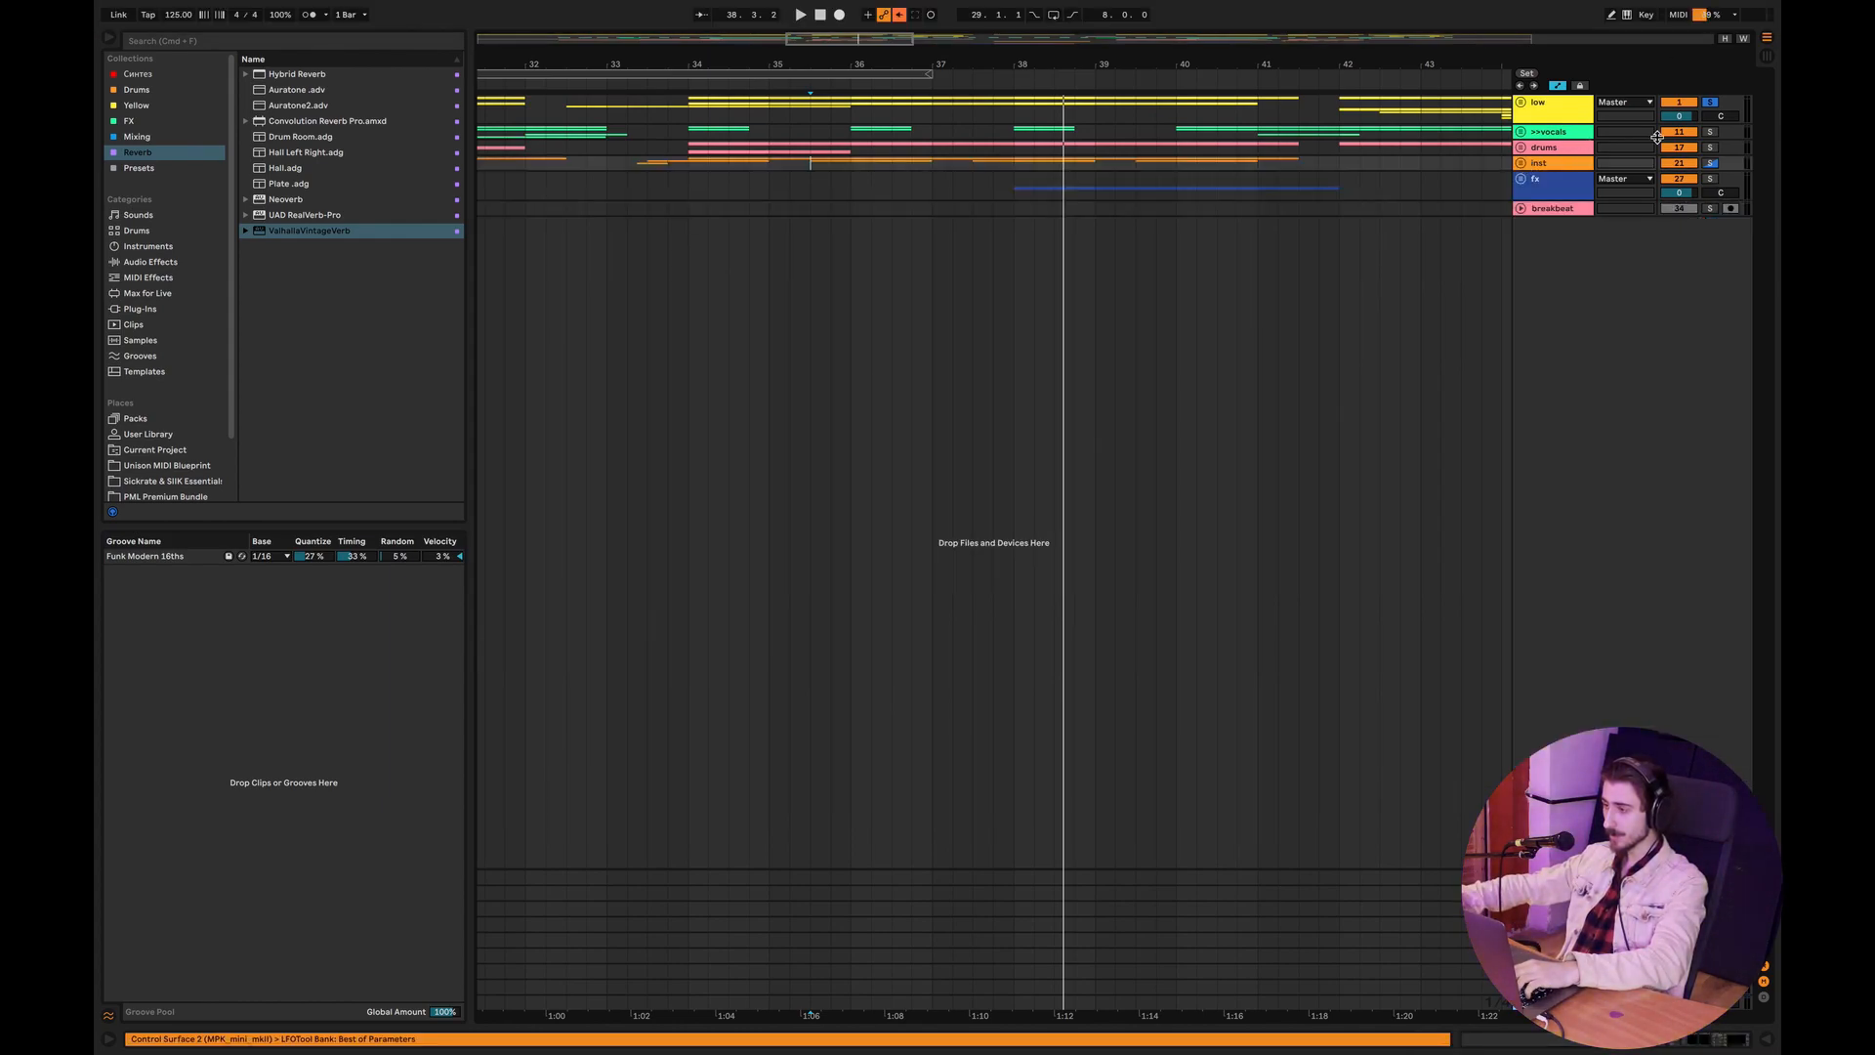
pyautogui.click(1520, 147)
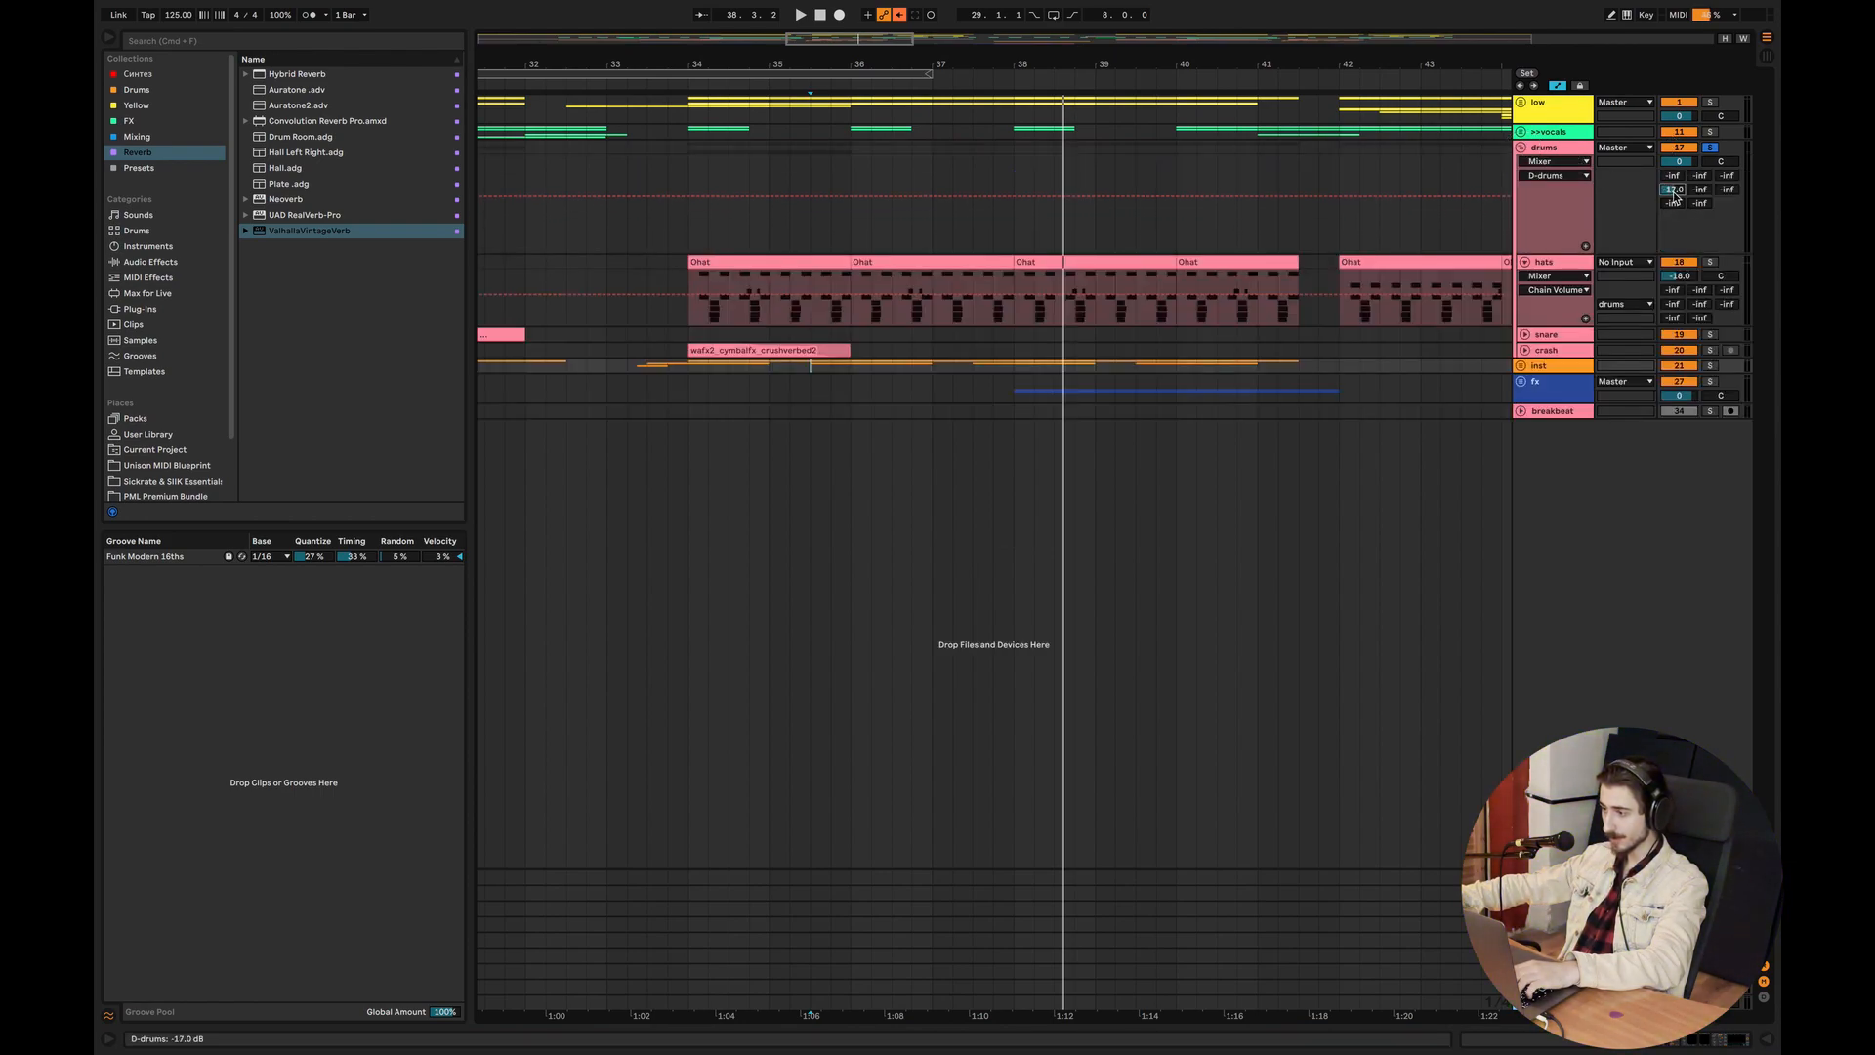
pyautogui.click(693, 235)
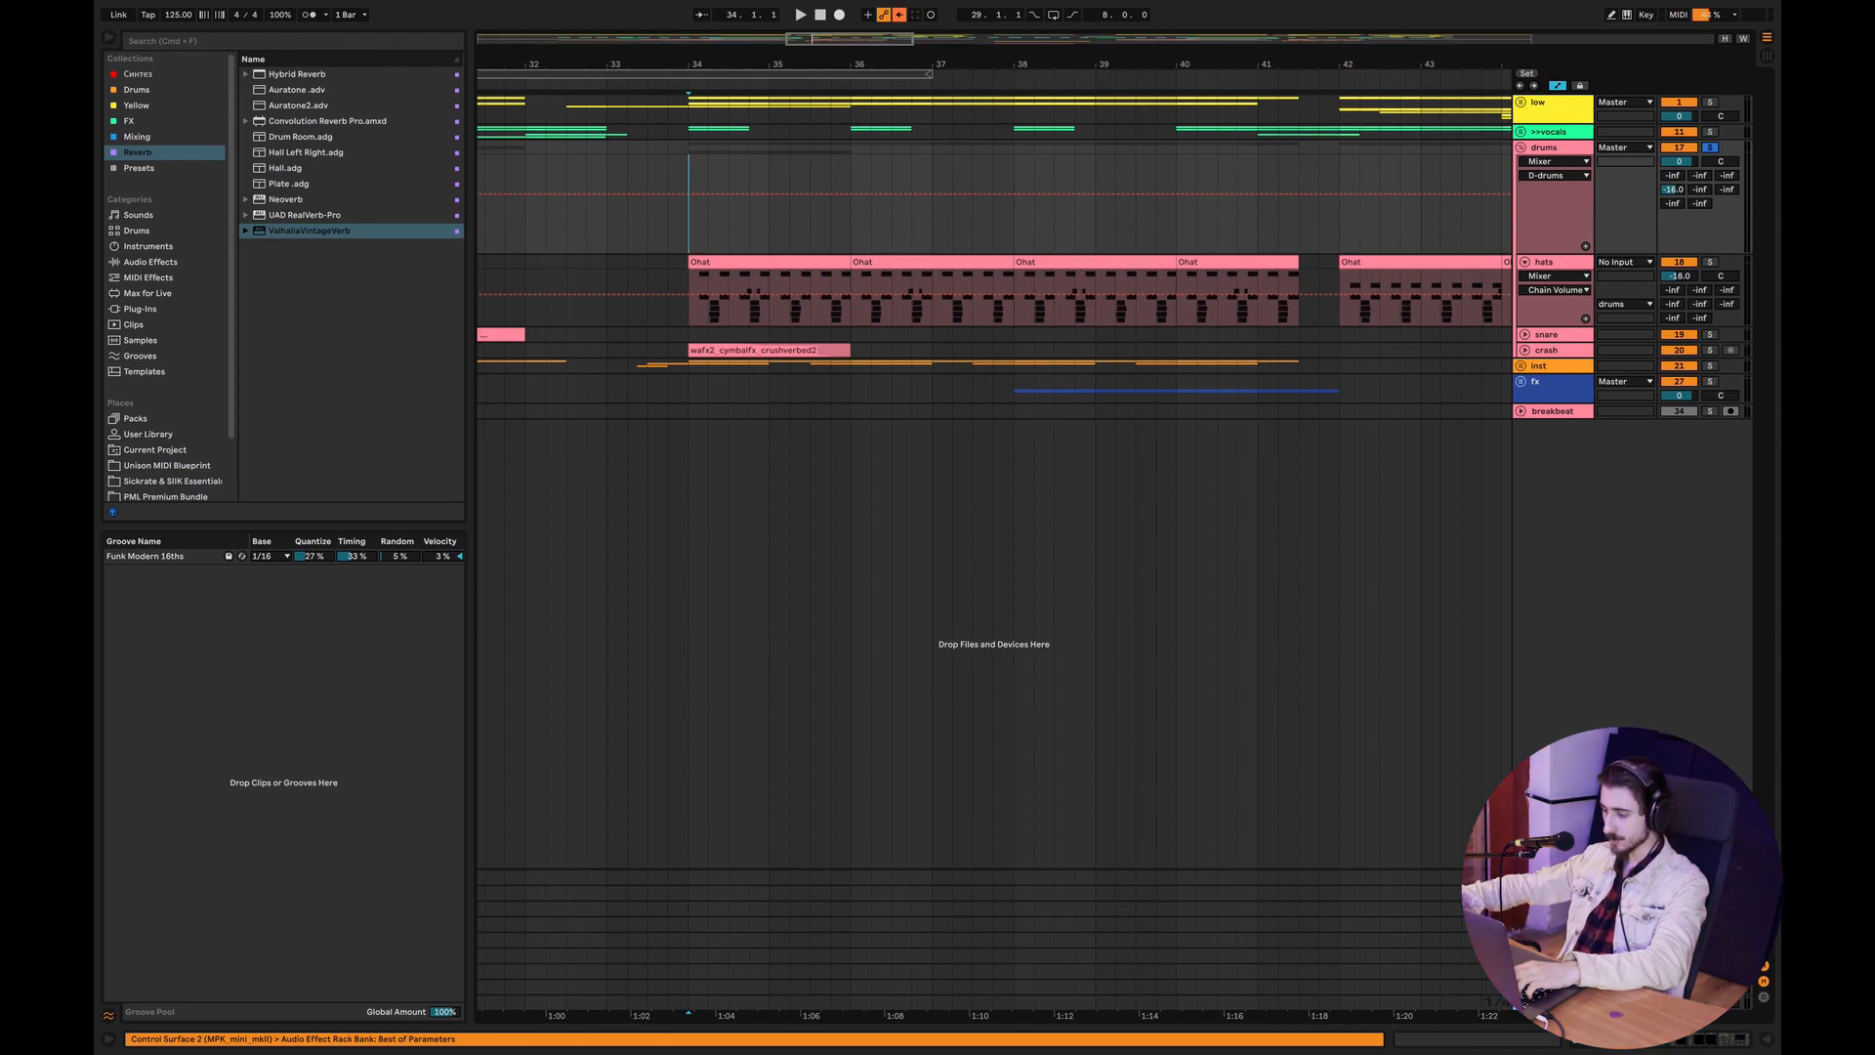
pyautogui.press('space')
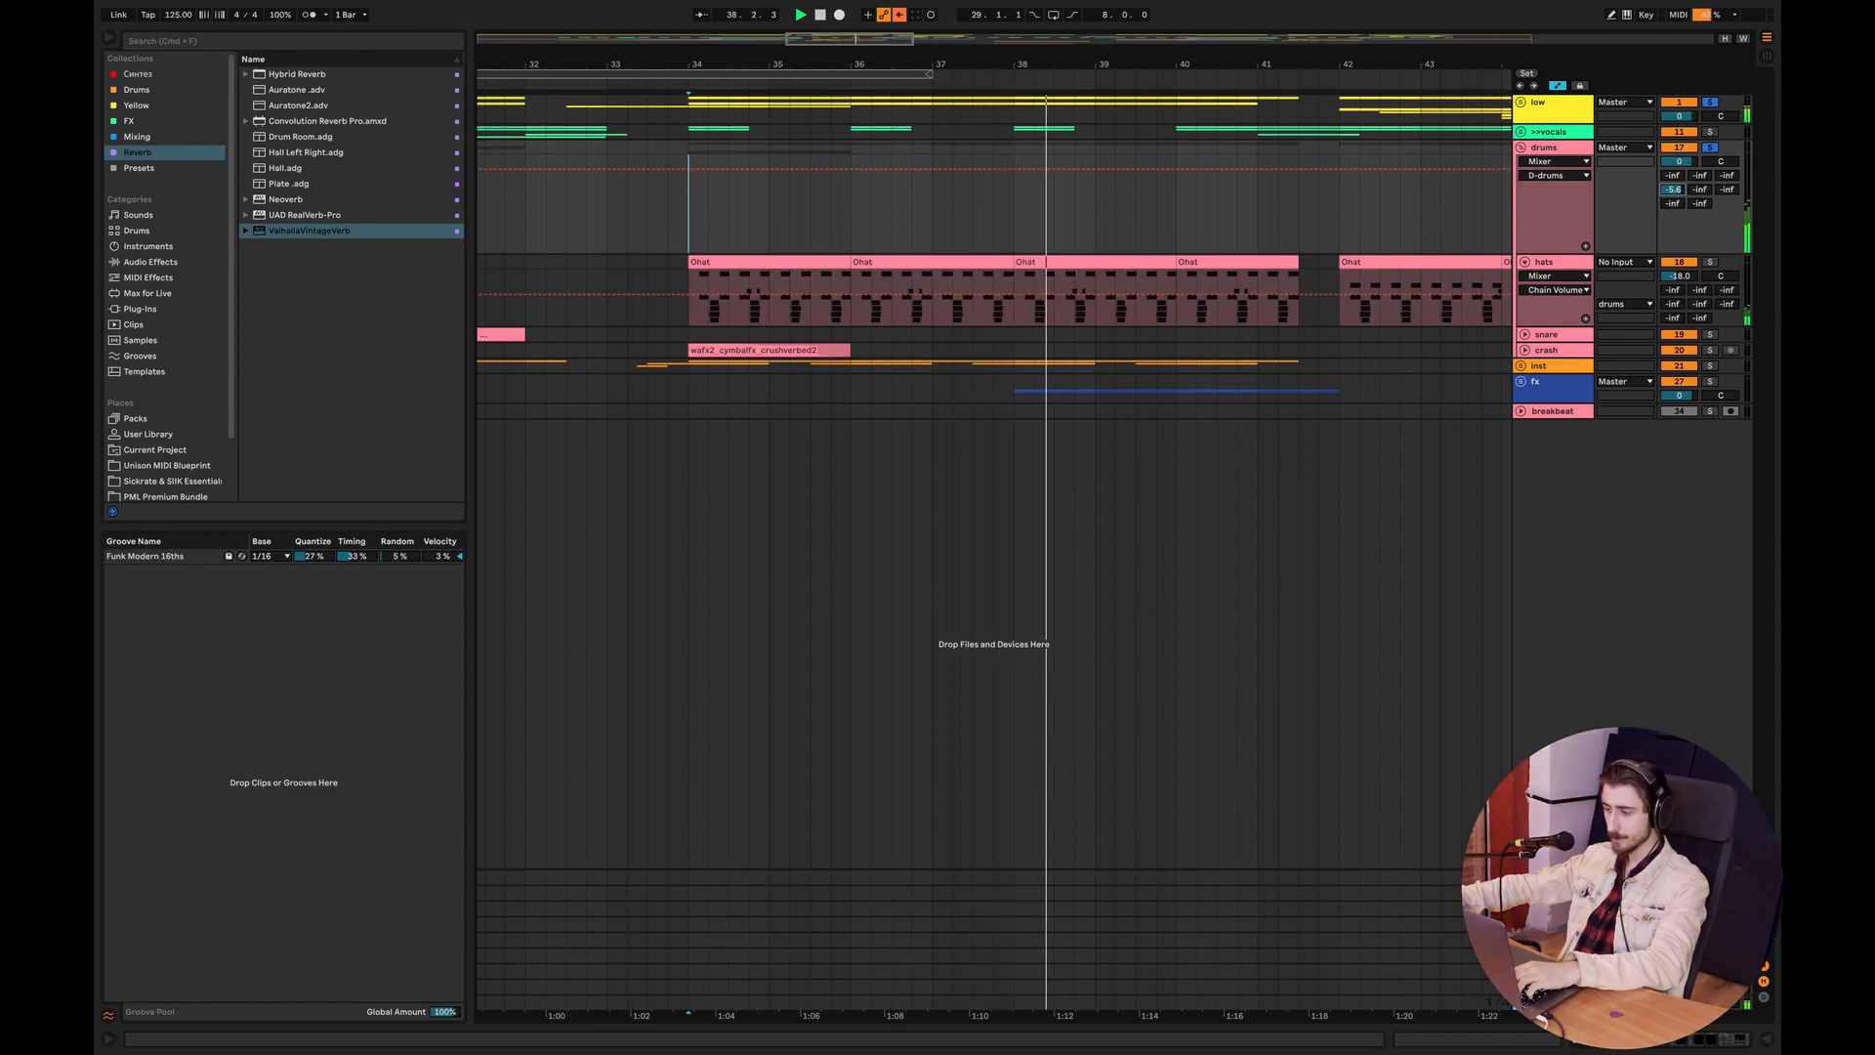
# Replace the active Neoverb on the D-drums return by disabling it and adding ValhallaVintageVerb after the Utility.
pyautogui.doubleClick(1553, 923)
pyautogui.press('space')
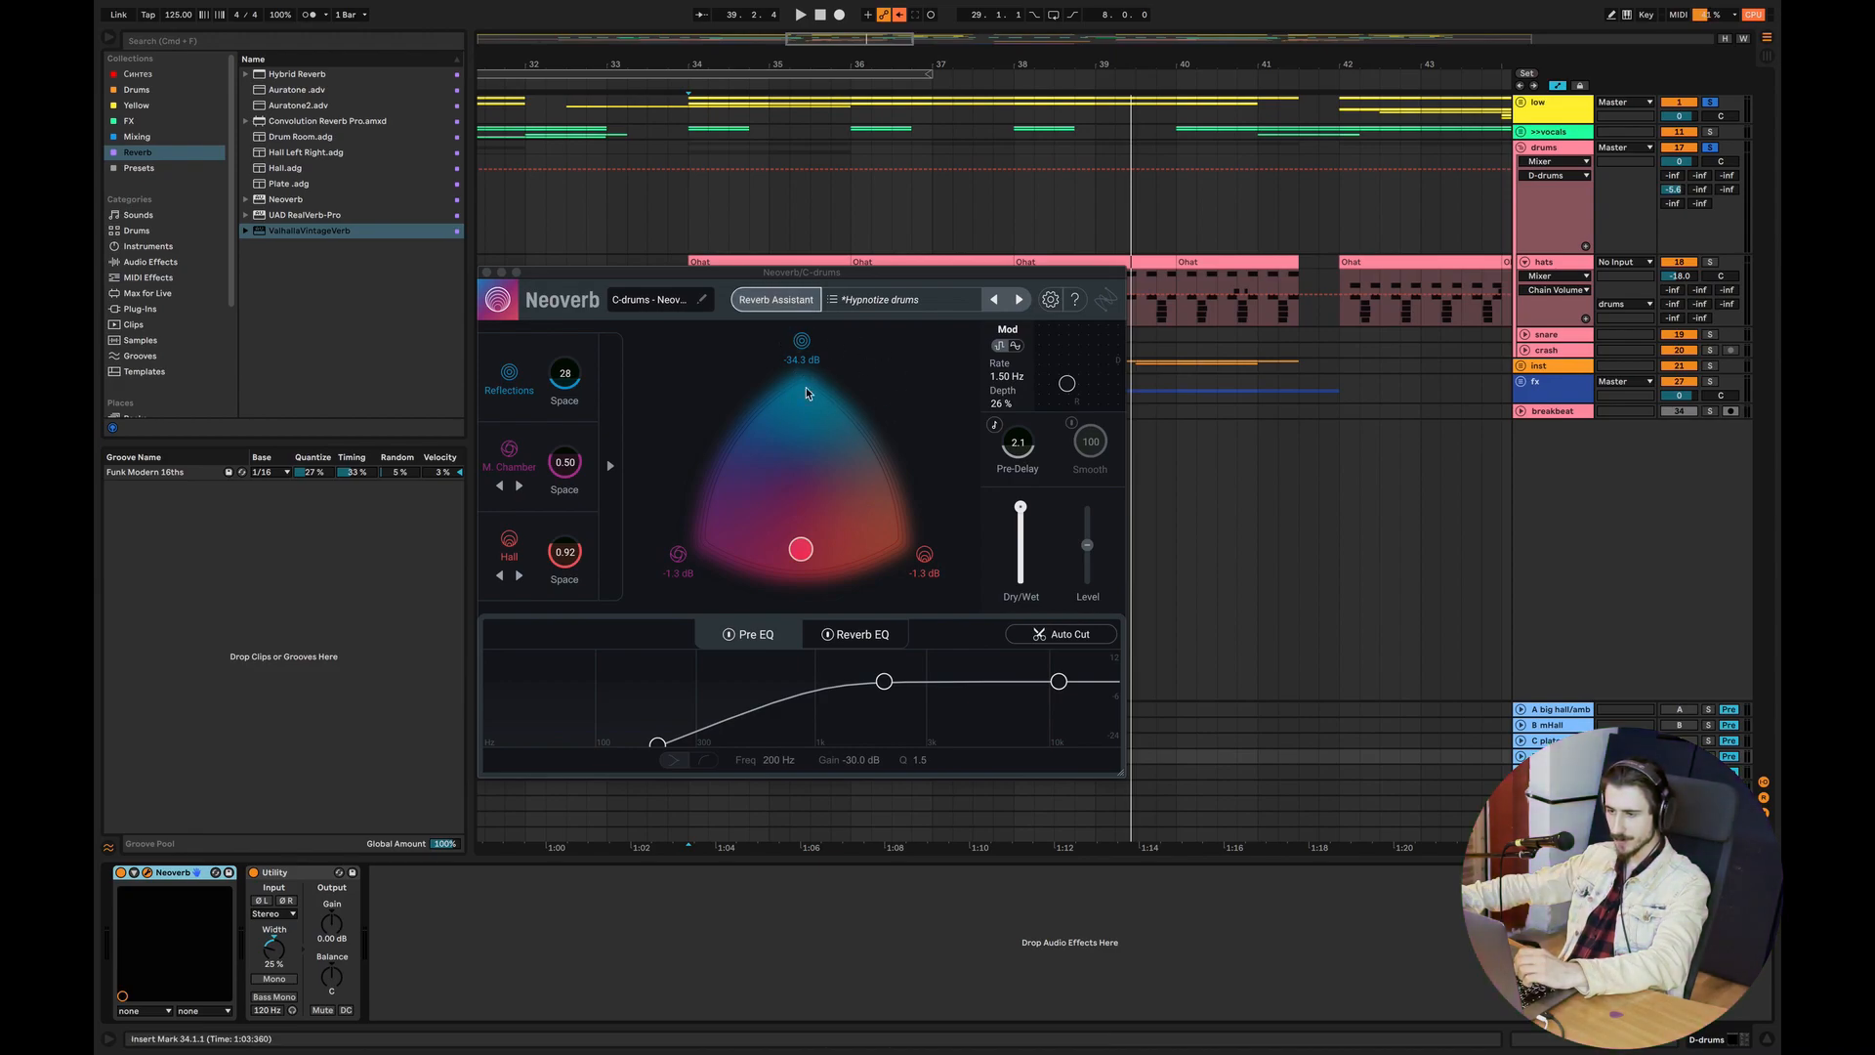
pyautogui.click(487, 272)
pyautogui.click(277, 231)
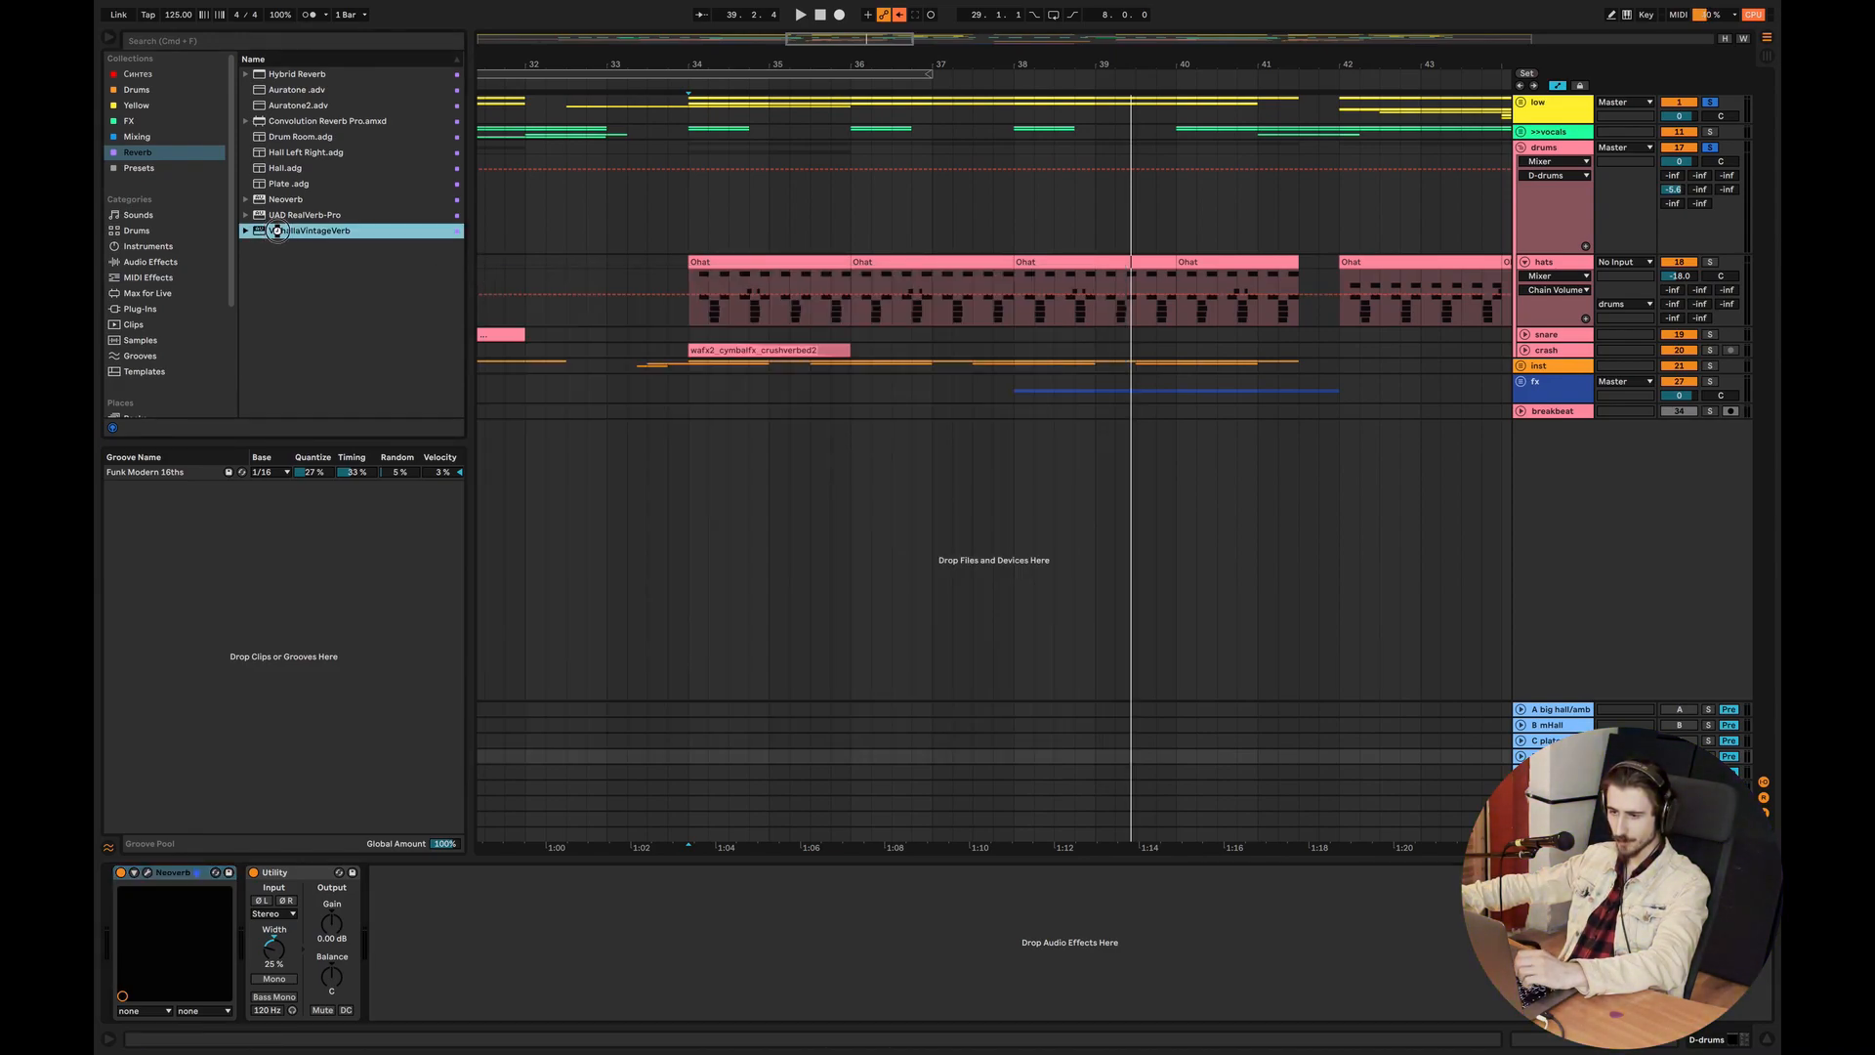
pyautogui.press('Return')
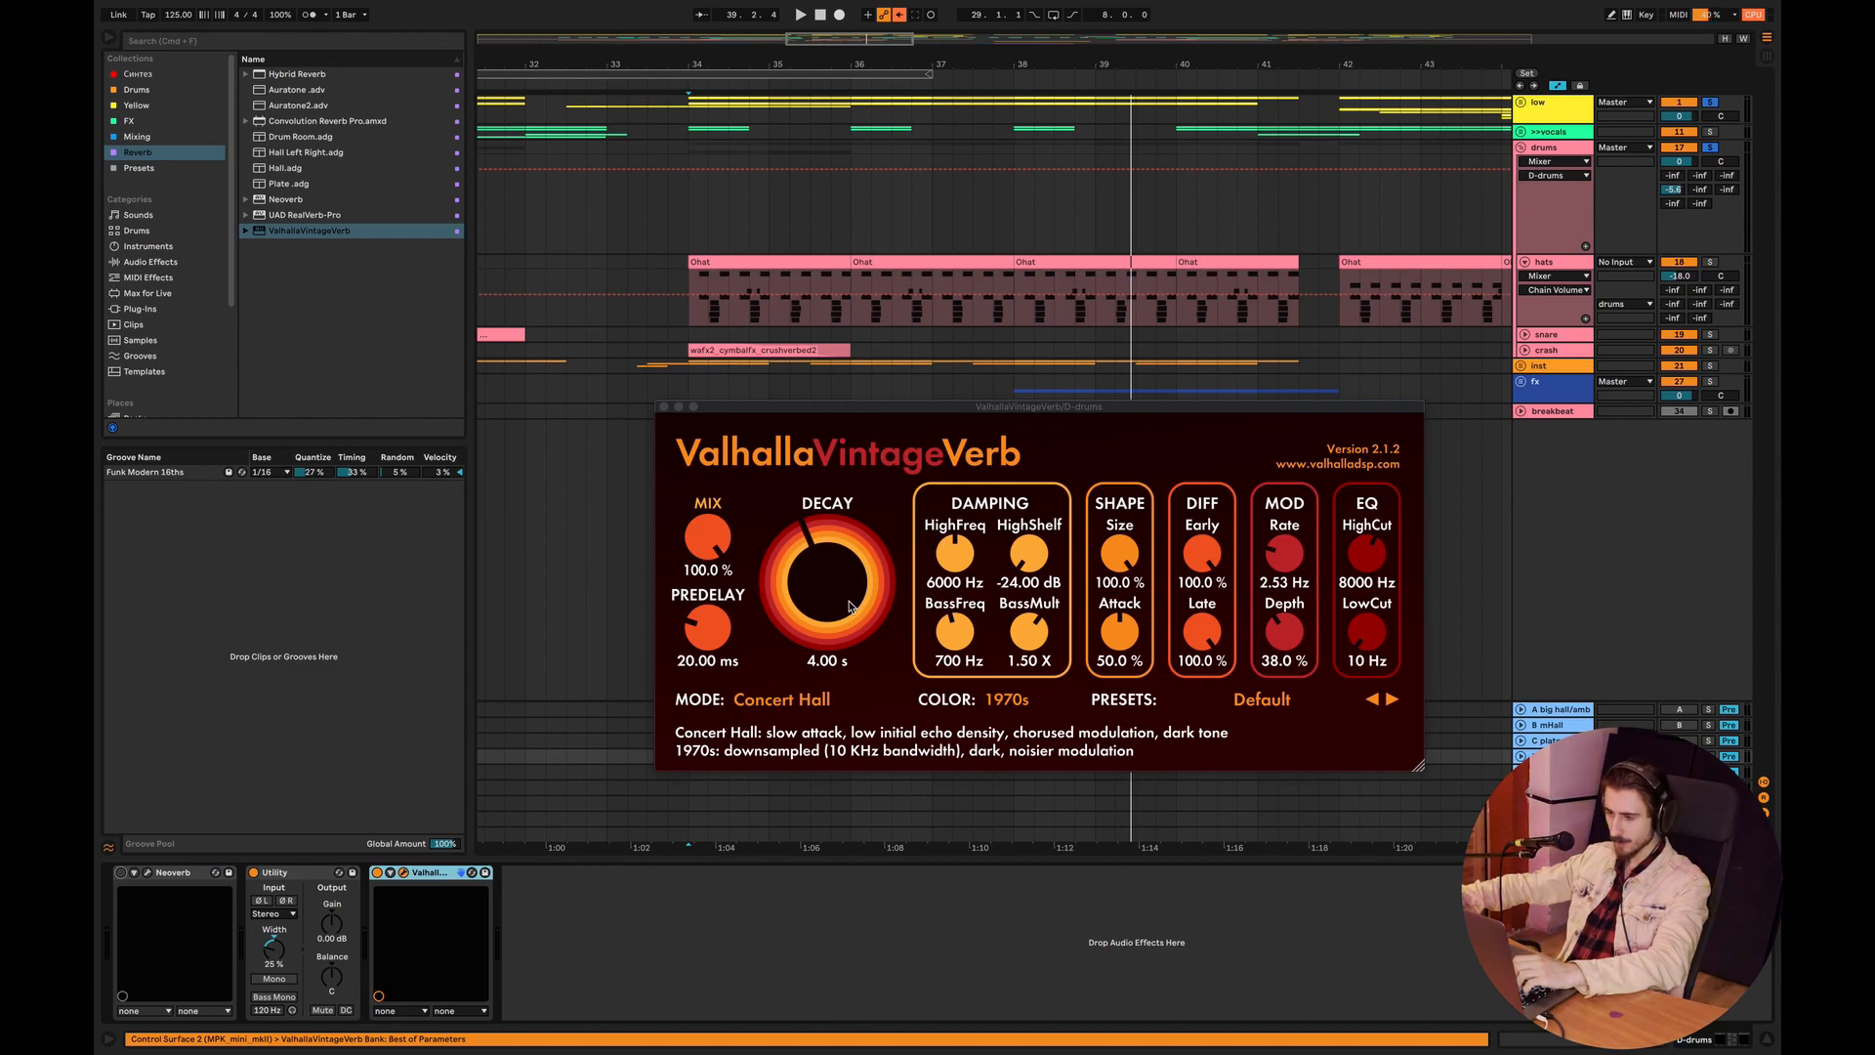
# Configure the drum reverb with a 0.84 s decay, 1980s color, Room mode and 0.41 ms predelay.
pyautogui.moveTo(838, 656); pyautogui.dragTo(840, 630)
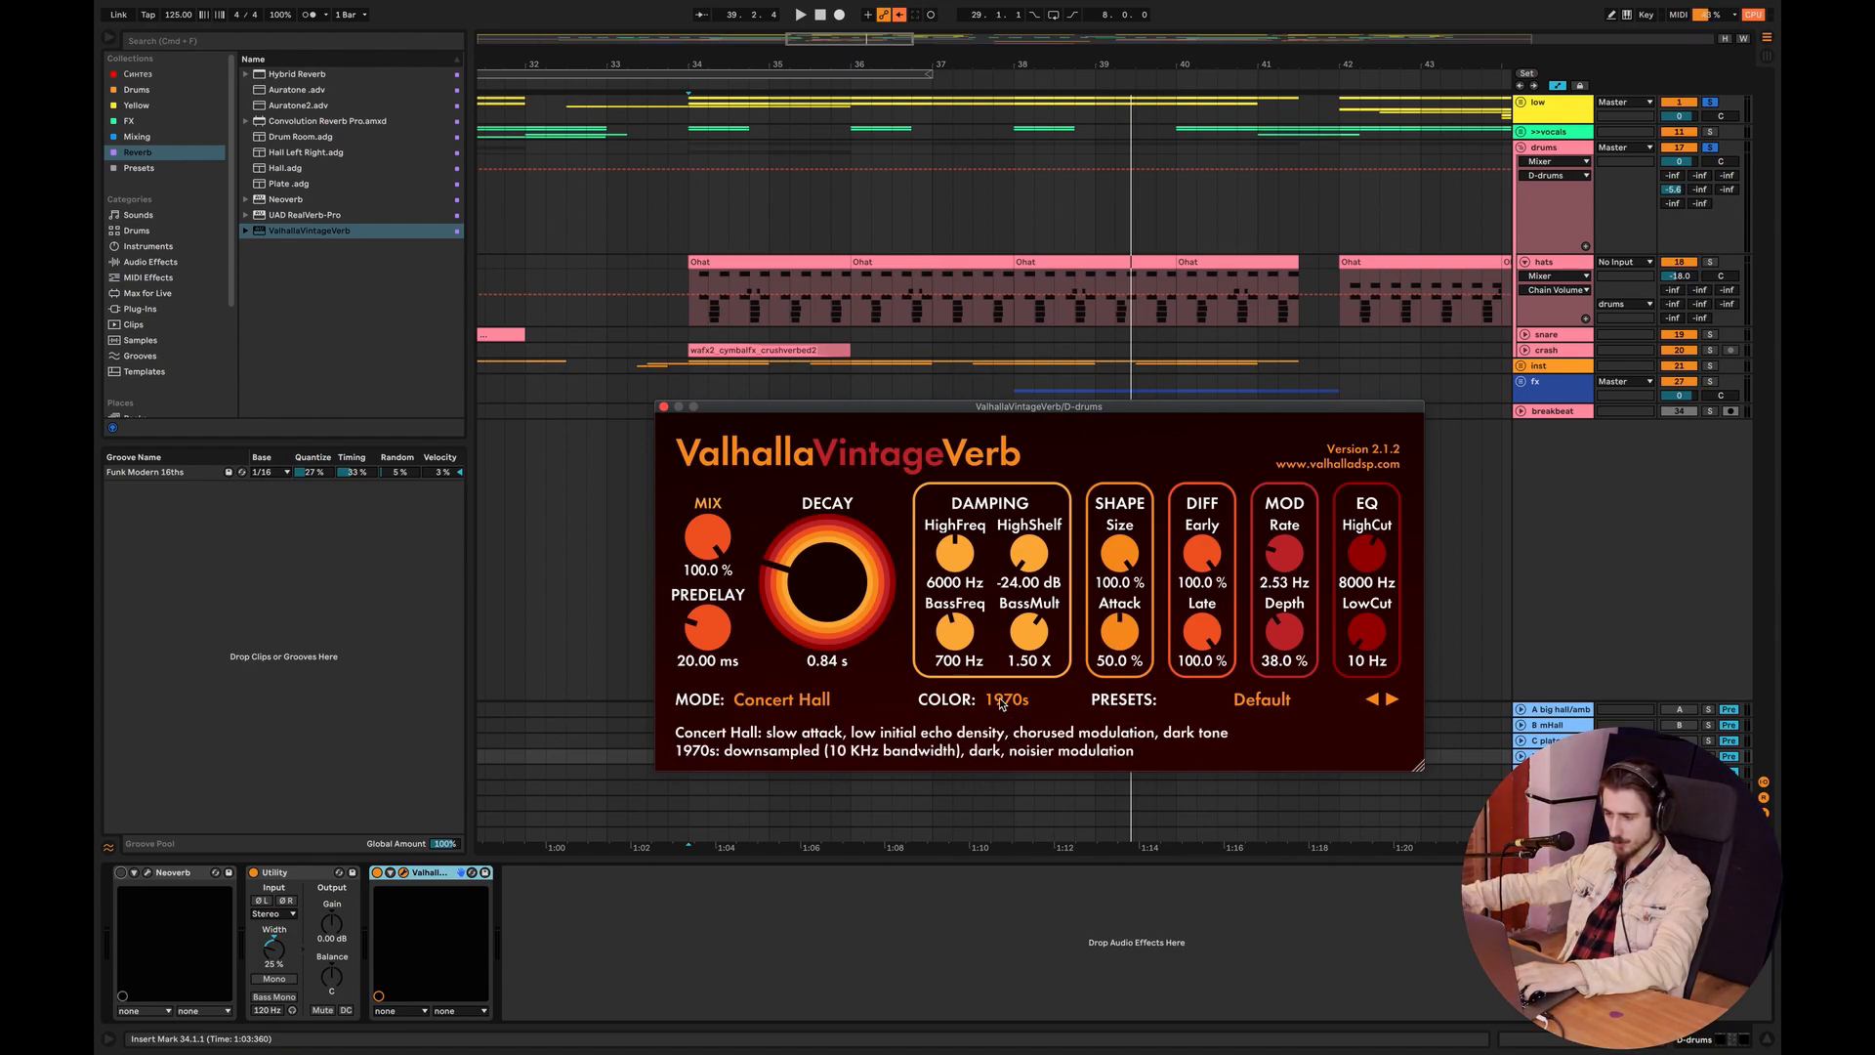
pyautogui.click(1001, 703)
pyautogui.click(1019, 742)
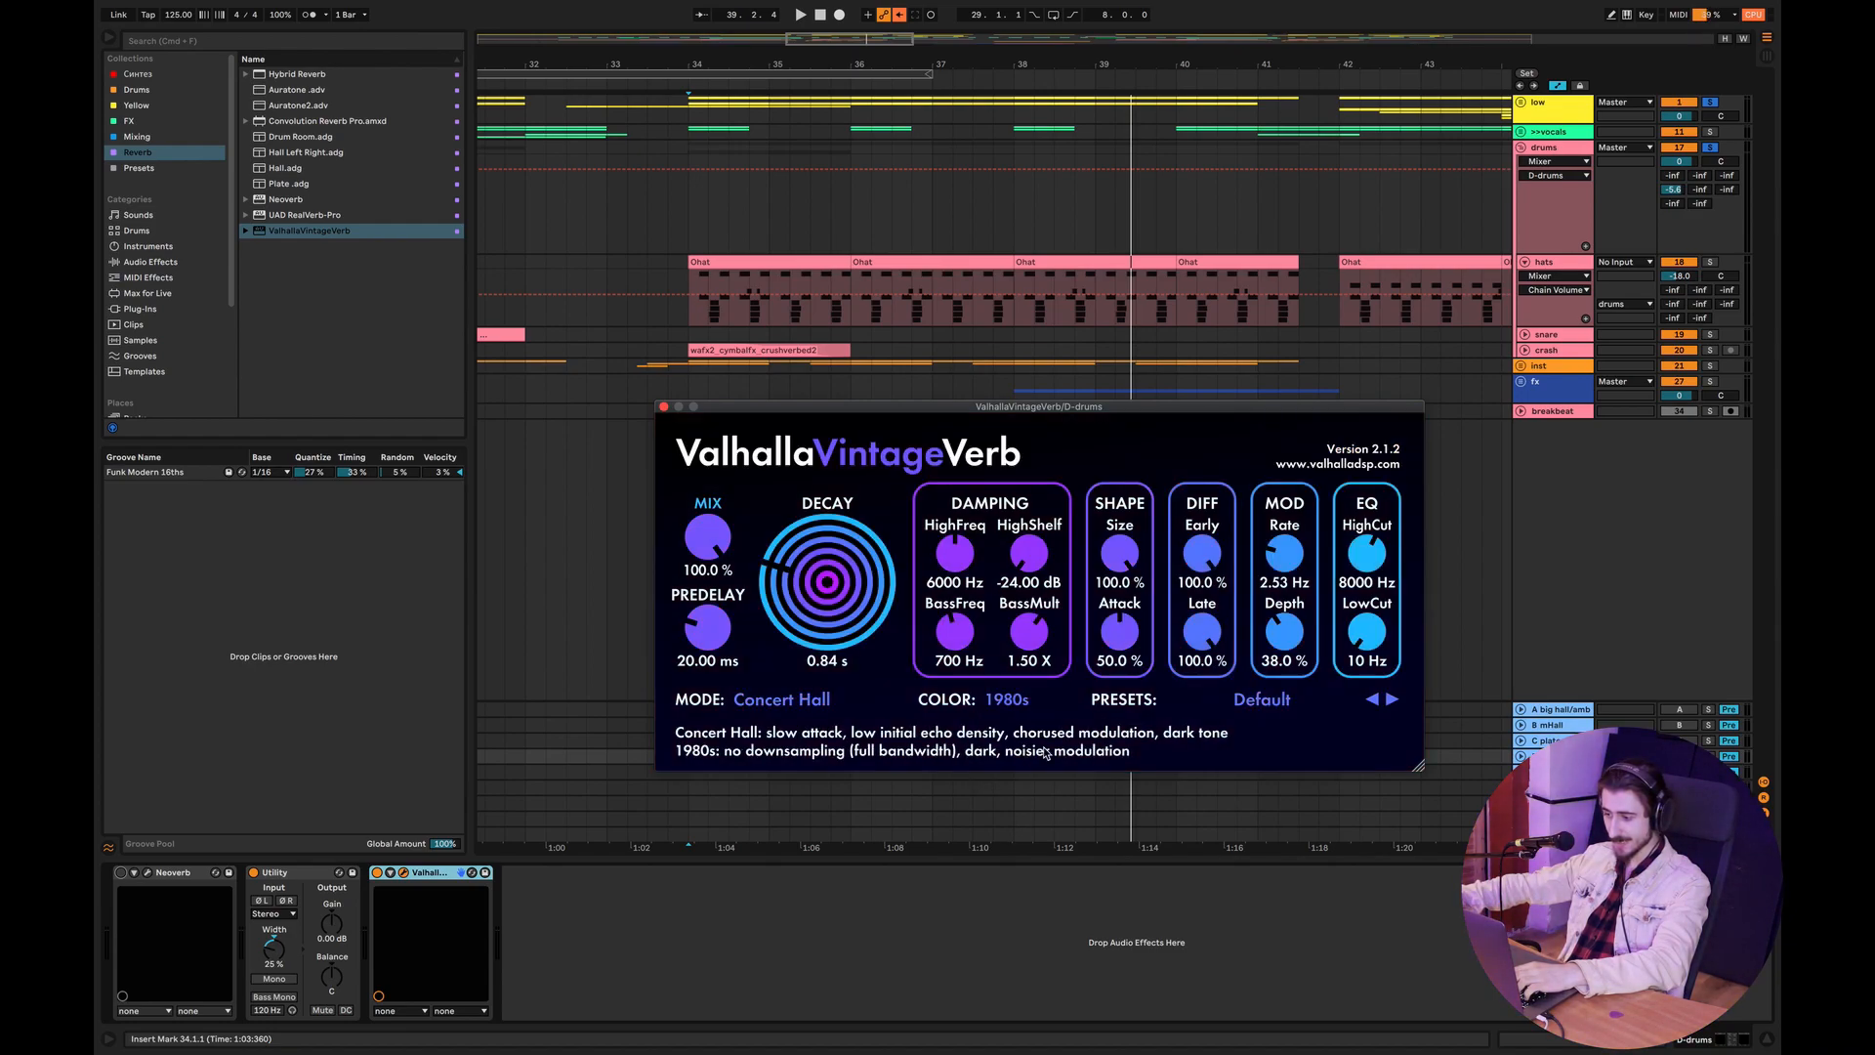
pyautogui.click(821, 700)
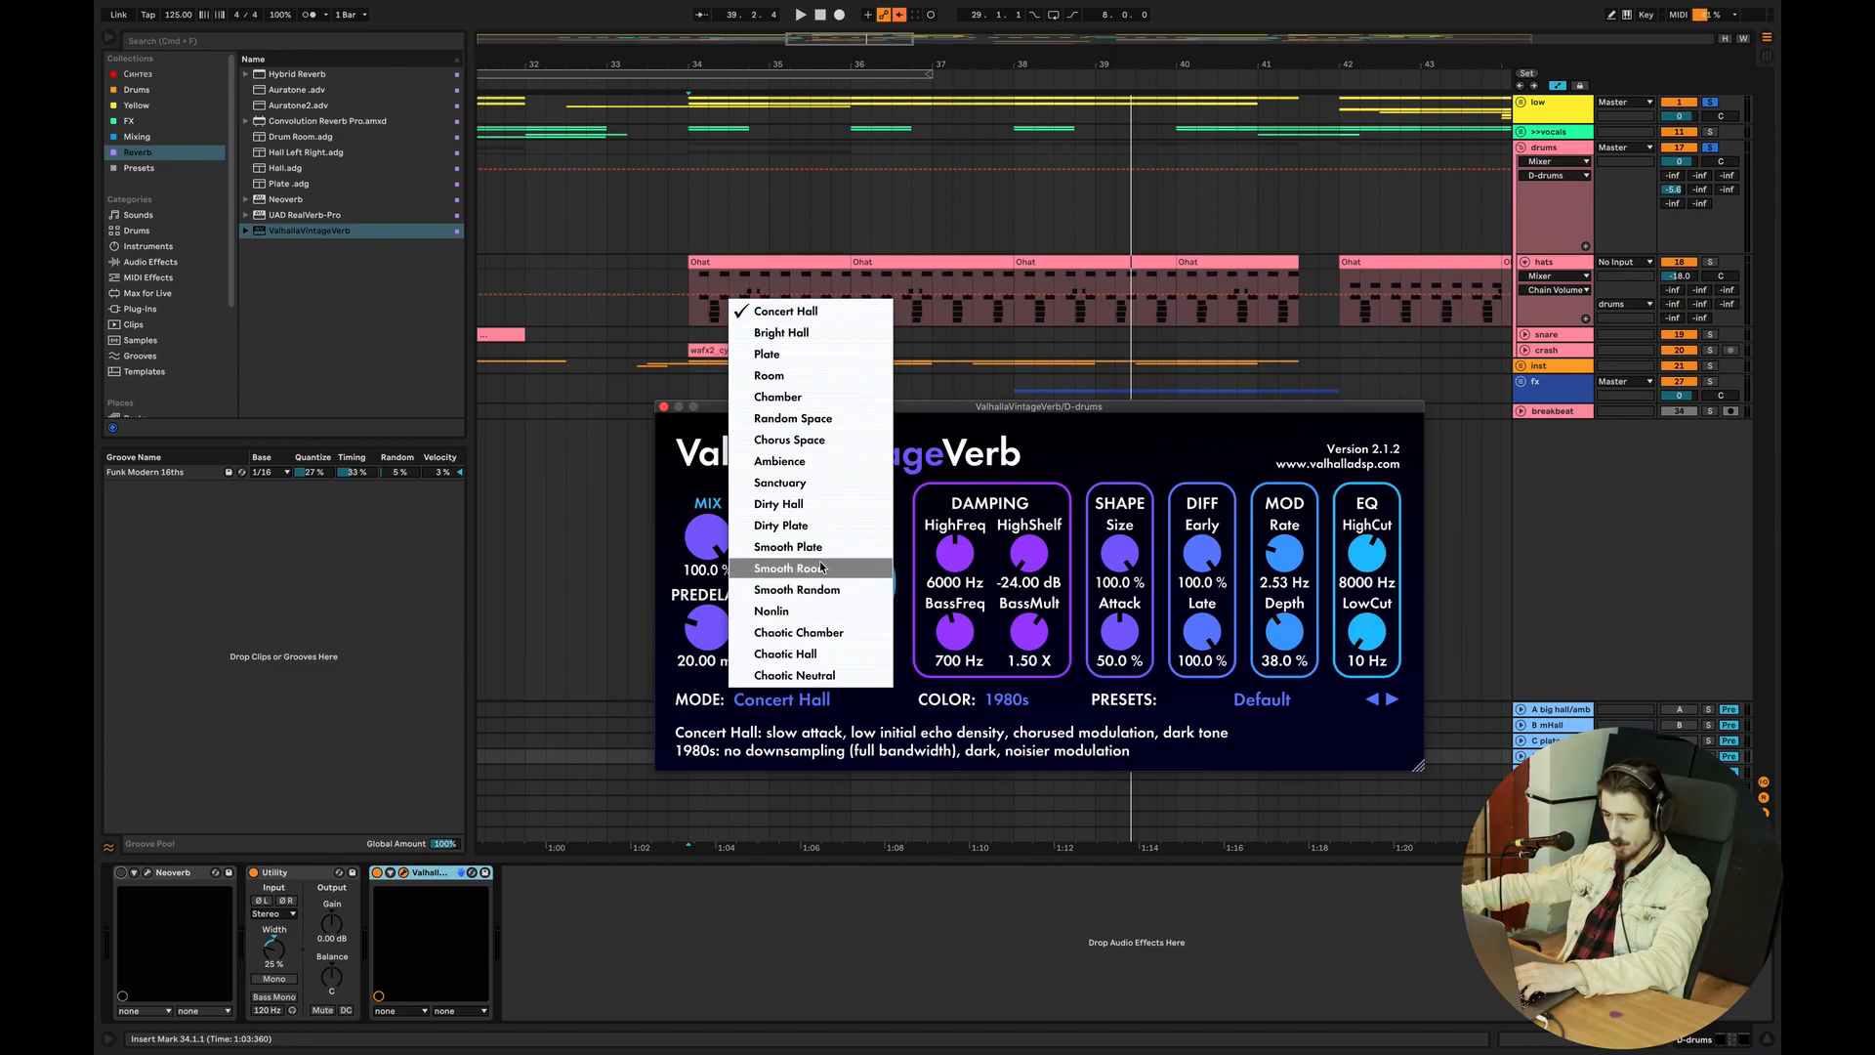
pyautogui.click(772, 376)
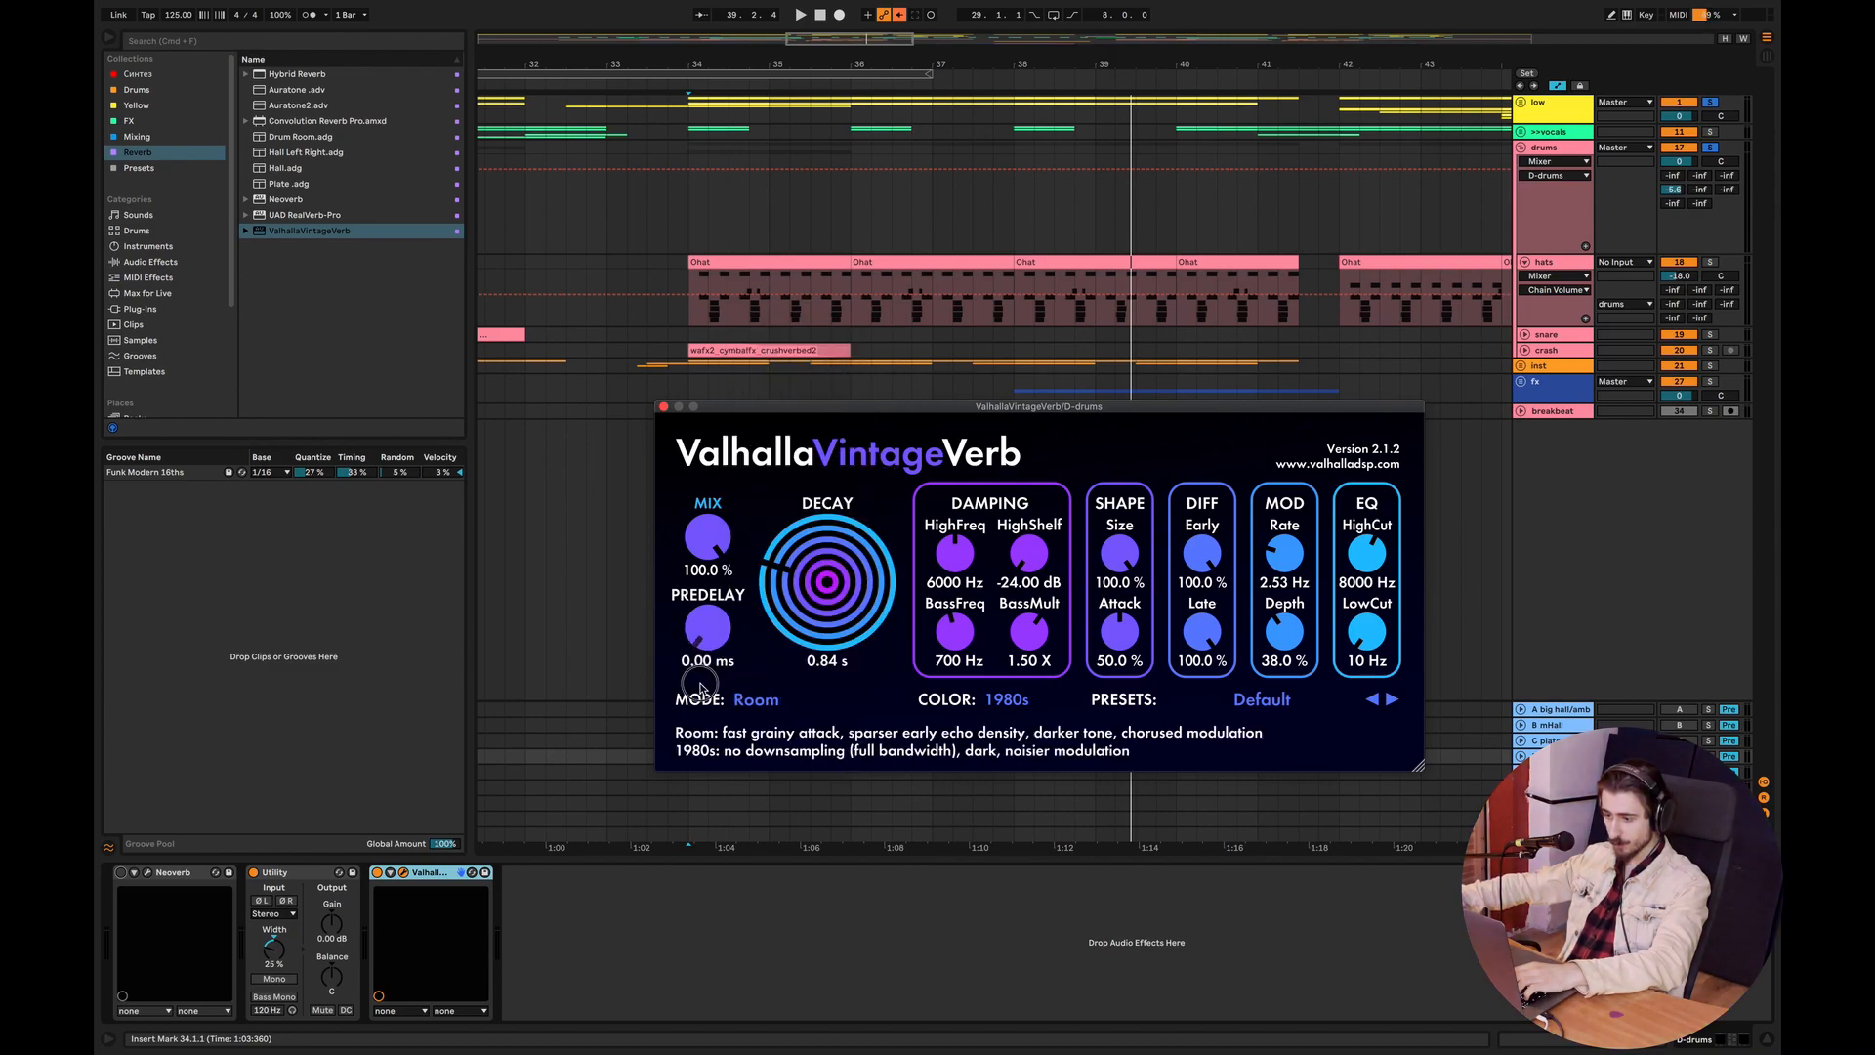
pyautogui.moveTo(700, 682); pyautogui.dragTo(700, 679)
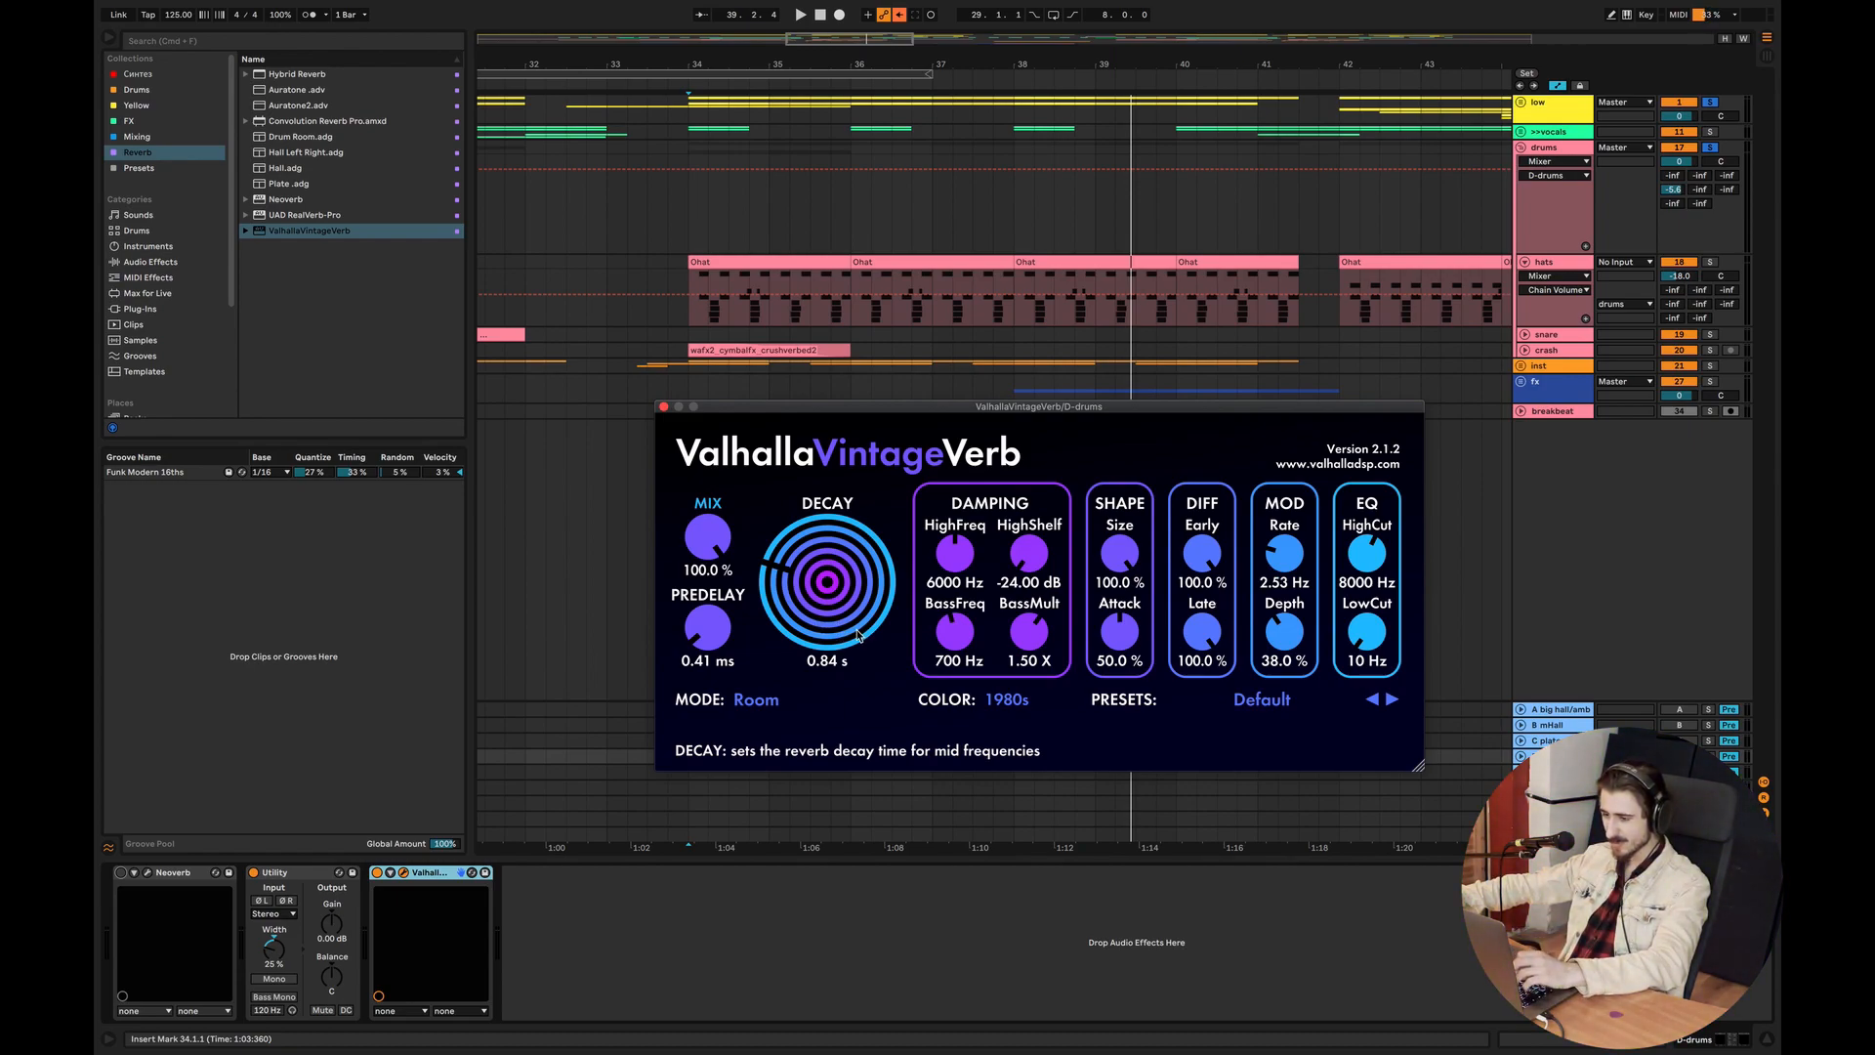
# Set the drum reverb's low cut to 510 Hz, high cut to 8510 Hz, and damping to 0.32X bass multiplier, 8610 Hz high frequency and -20.52 dB high shelf.
pyautogui.moveTo(1365, 634); pyautogui.dragTo(1372, 560)
pyautogui.press('space')
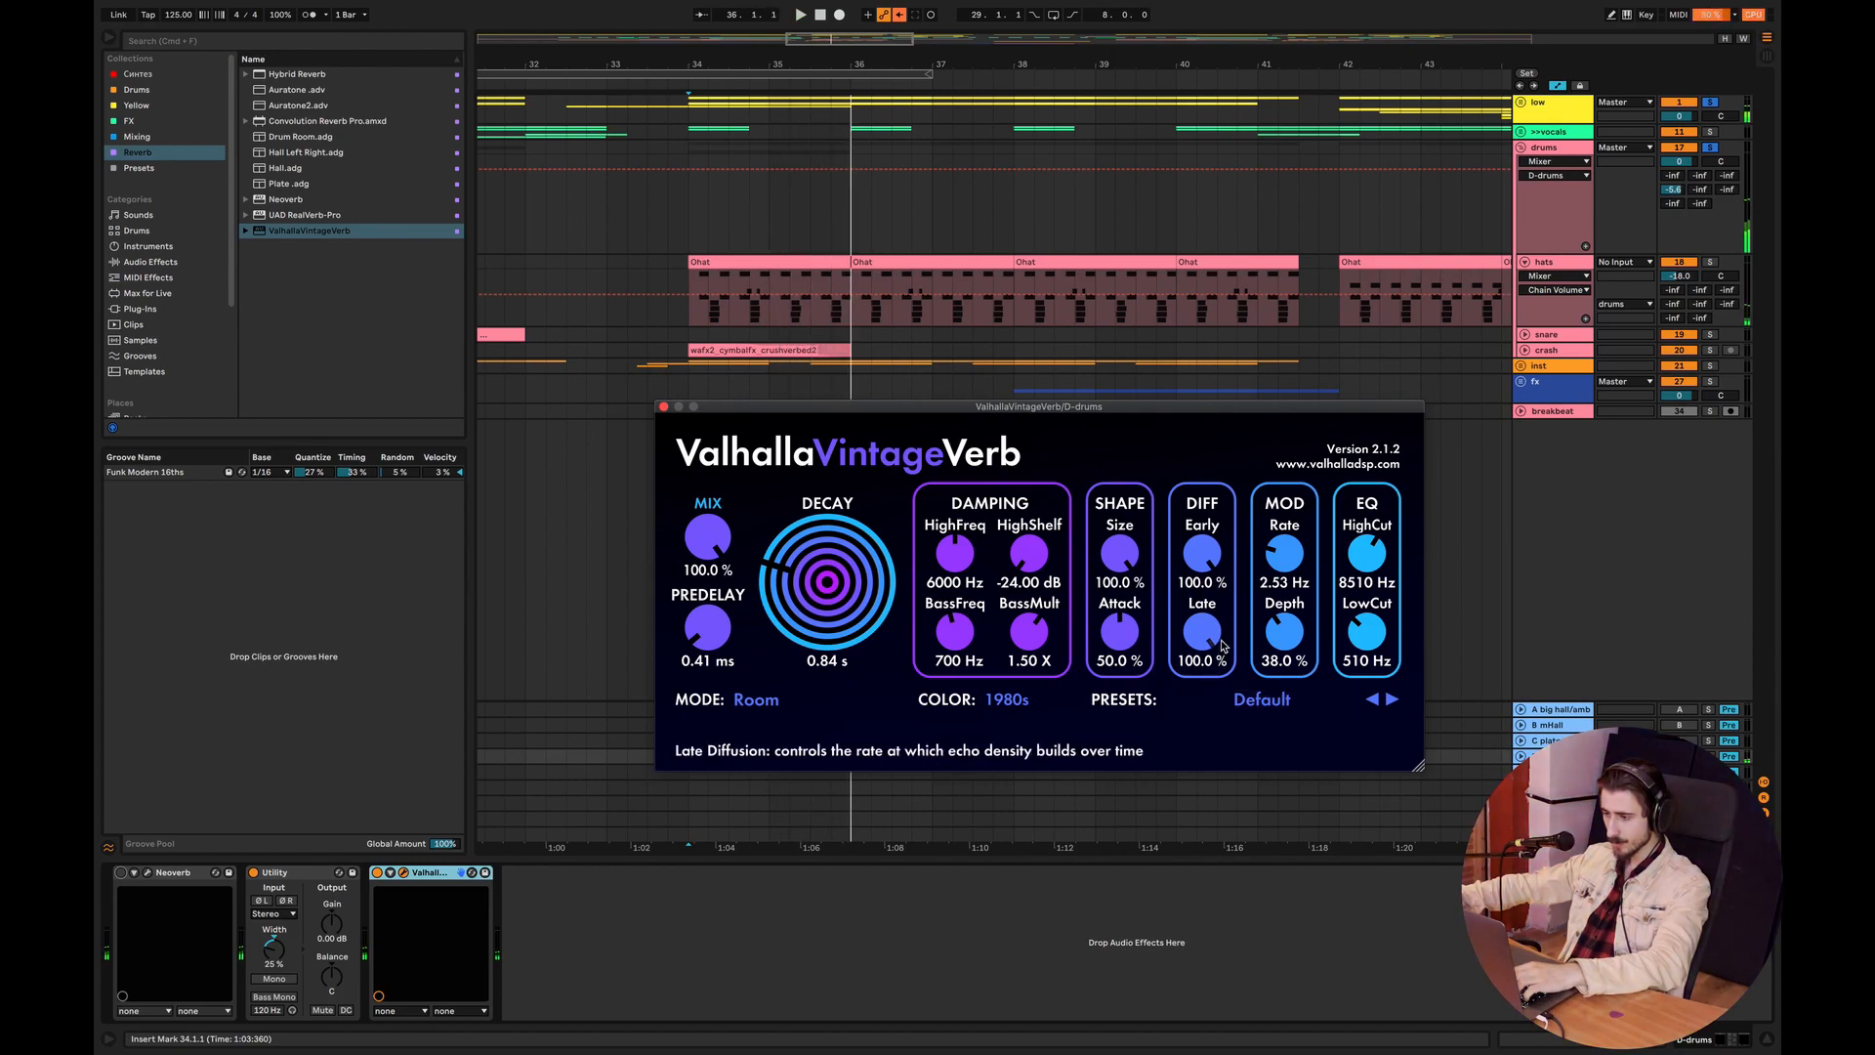
pyautogui.moveTo(1039, 662); pyautogui.dragTo(1040, 698)
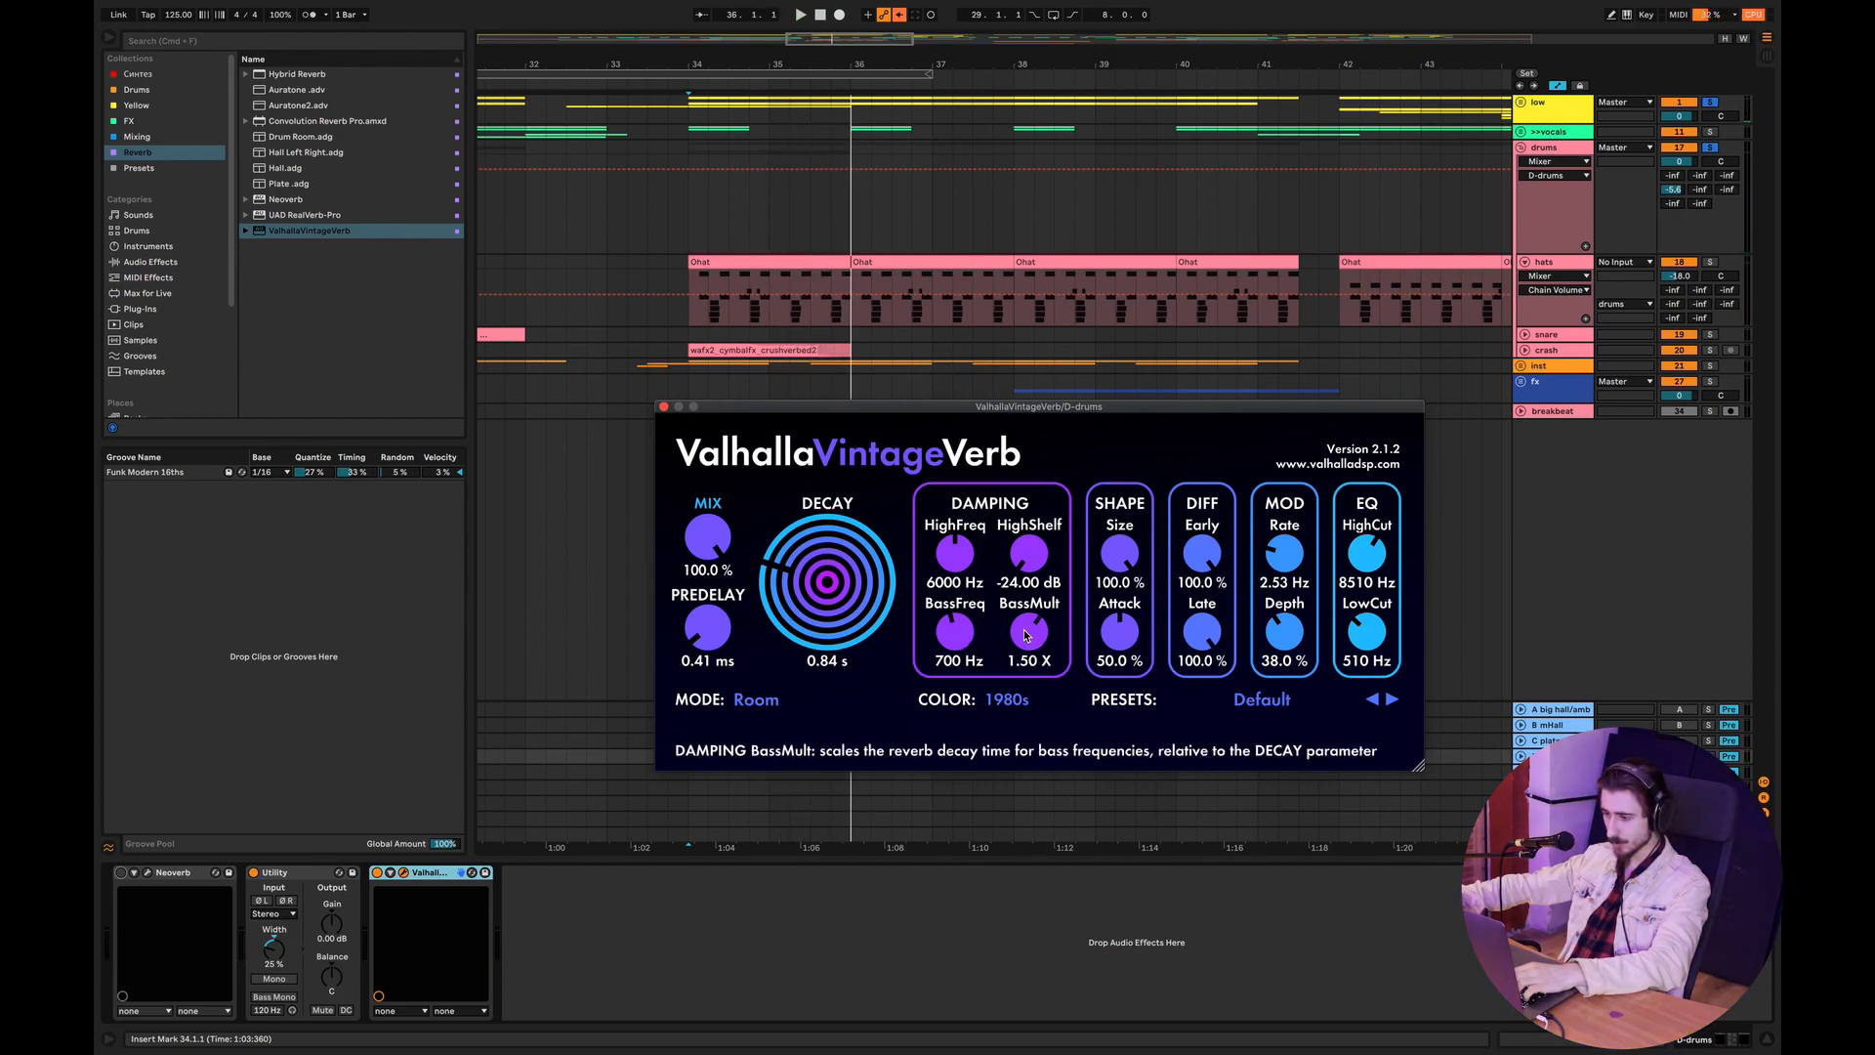
pyautogui.moveTo(957, 558); pyautogui.dragTo(1031, 518)
# Play the drums while setting late diffusion to 20.8%, early diffusion to 73.3% and the drums group's D-drums send to -13.4 dB.
pyautogui.moveTo(1222, 647); pyautogui.dragTo(1208, 793)
pyautogui.press('space')
pyautogui.moveTo(1202, 631); pyautogui.dragTo(1203, 640)
pyautogui.moveTo(1199, 567); pyautogui.dragTo(1198, 625)
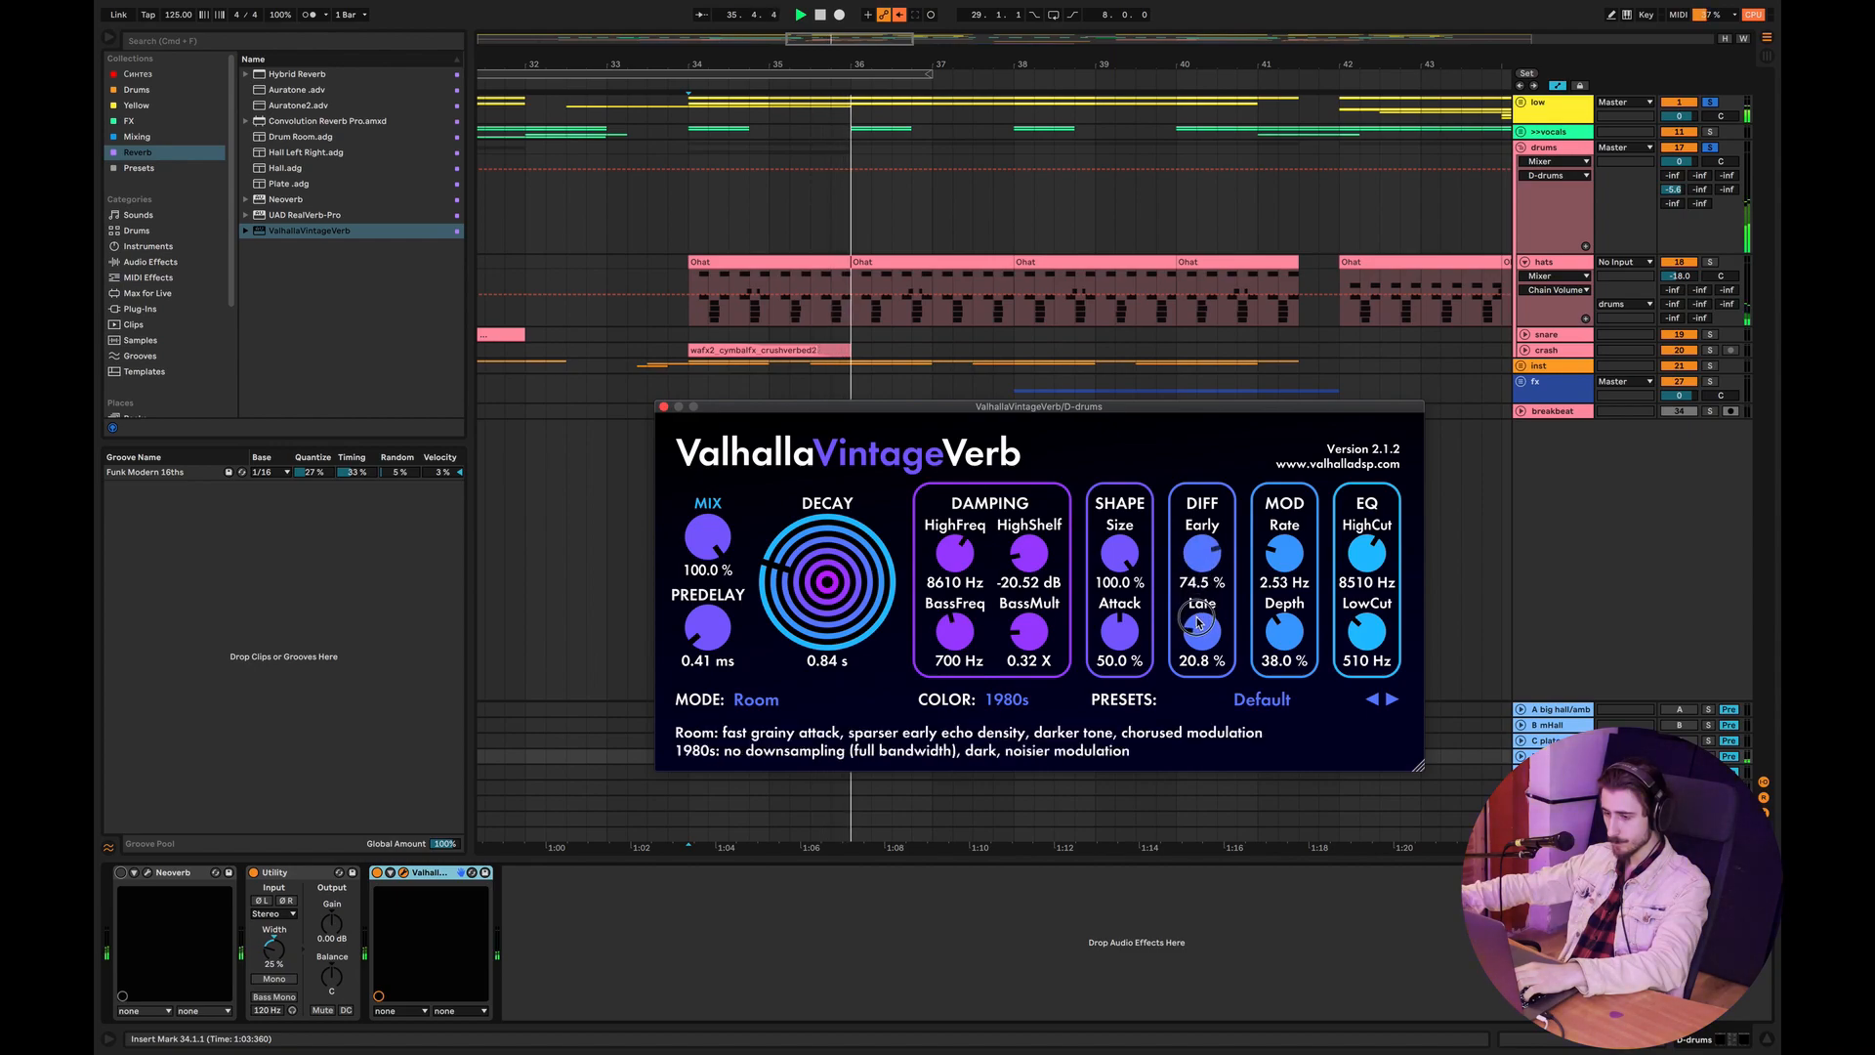
pyautogui.moveTo(1673, 190); pyautogui.dragTo(1673, 225)
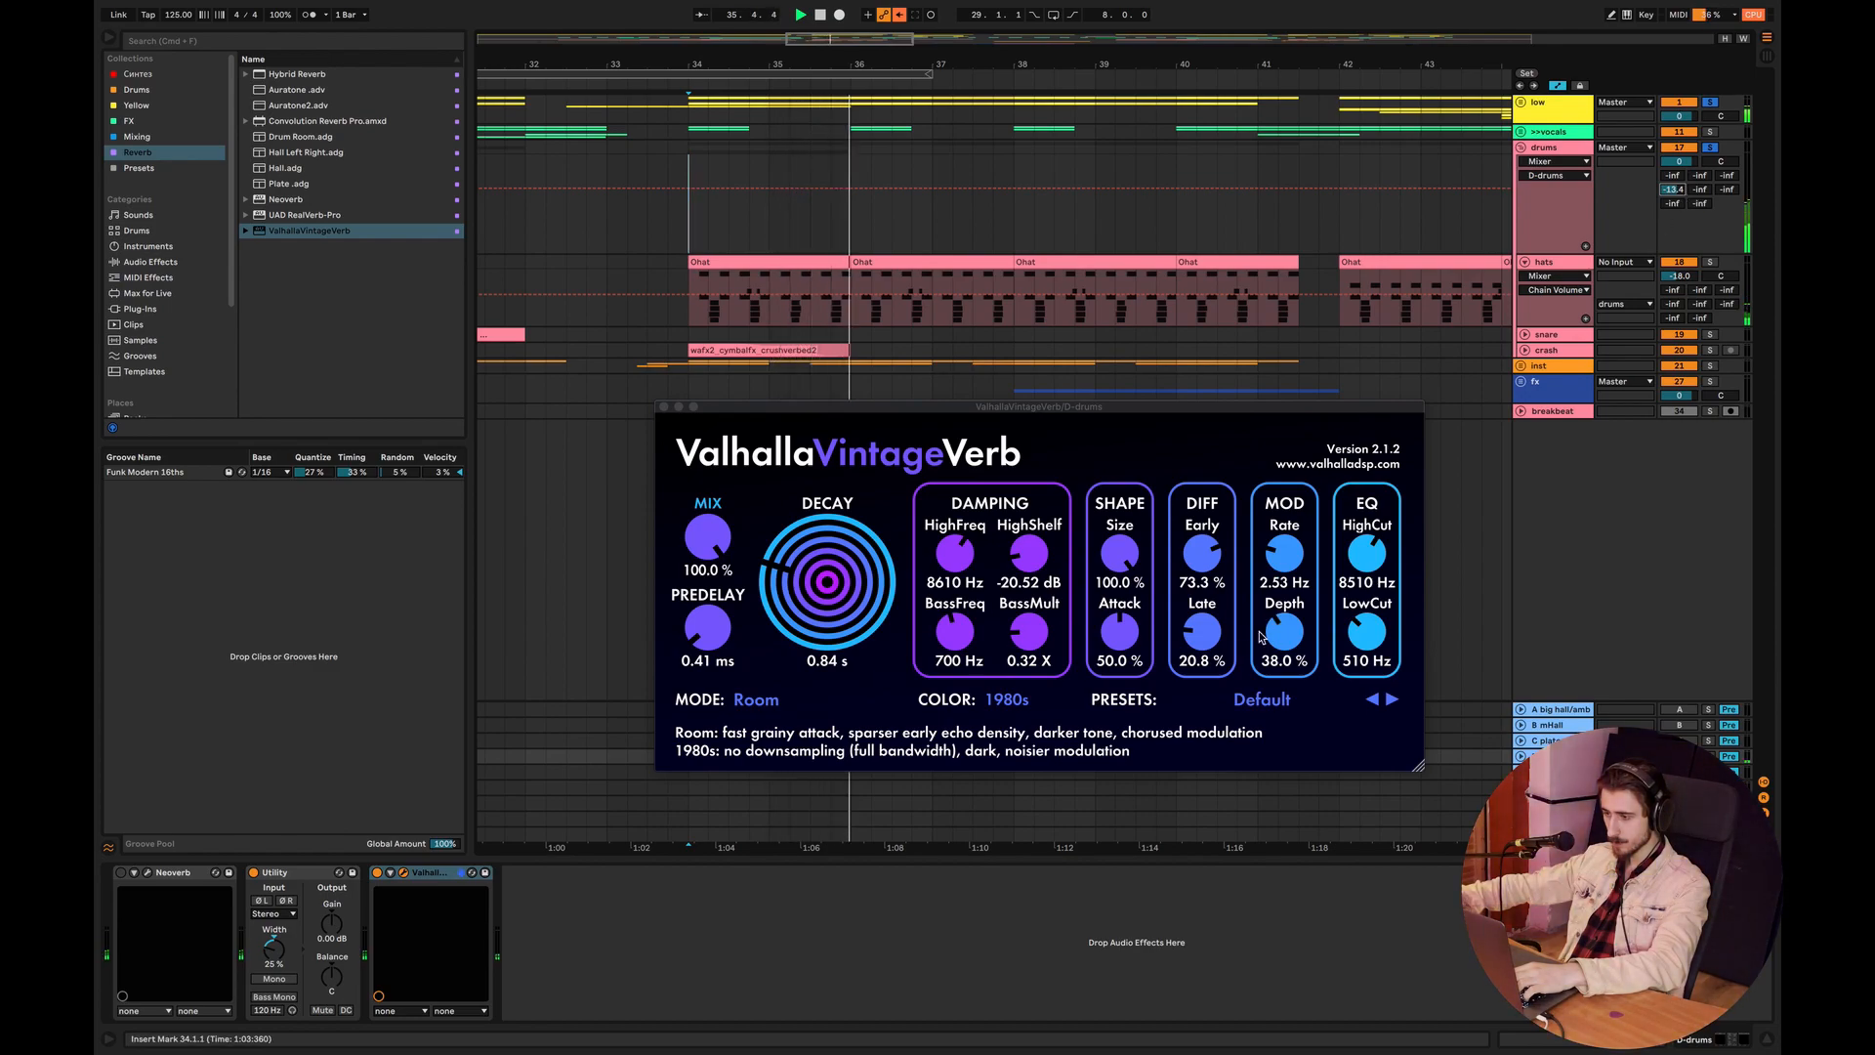
pyautogui.press('space')
# Compare high cut settings on the drum reverb during playback, ending at 7710 Hz, and set its attack to 24.4%.
pyautogui.moveTo(1368, 558); pyautogui.dragTo(1375, 614)
pyautogui.press('space')
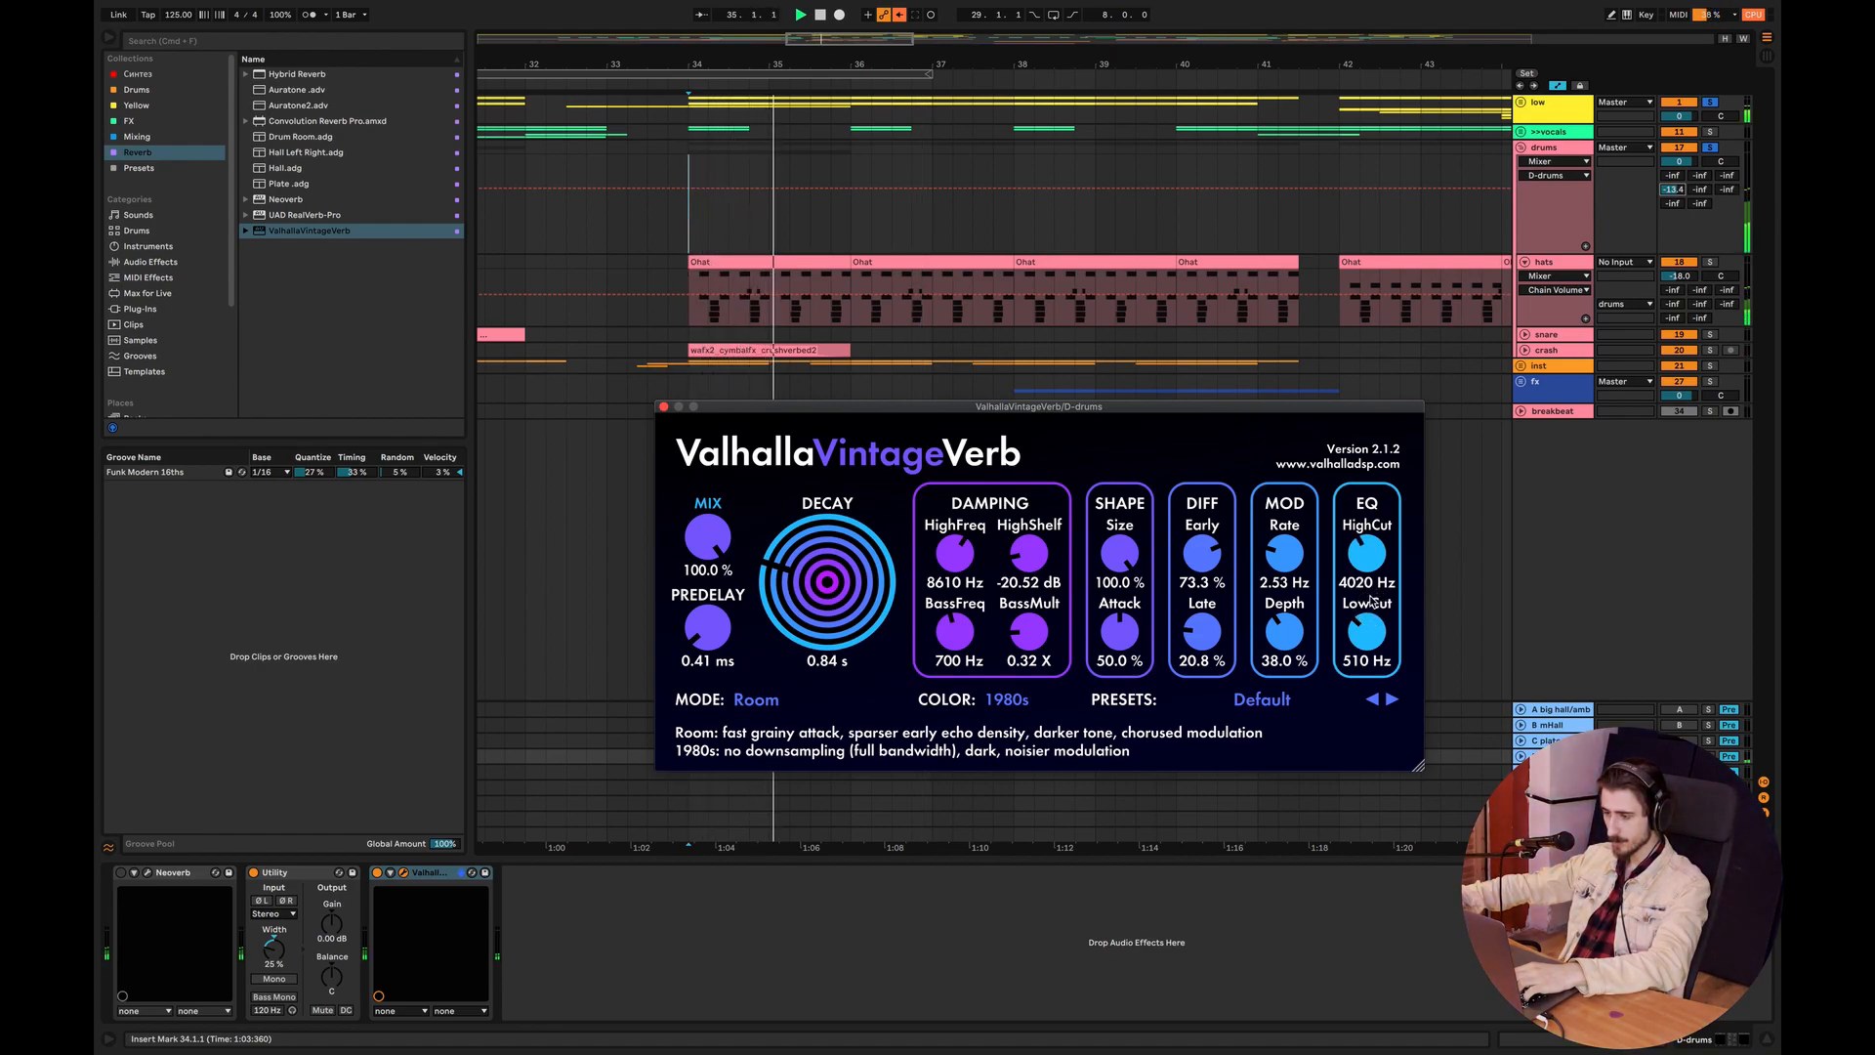
pyautogui.moveTo(1365, 568); pyautogui.dragTo(1366, 532)
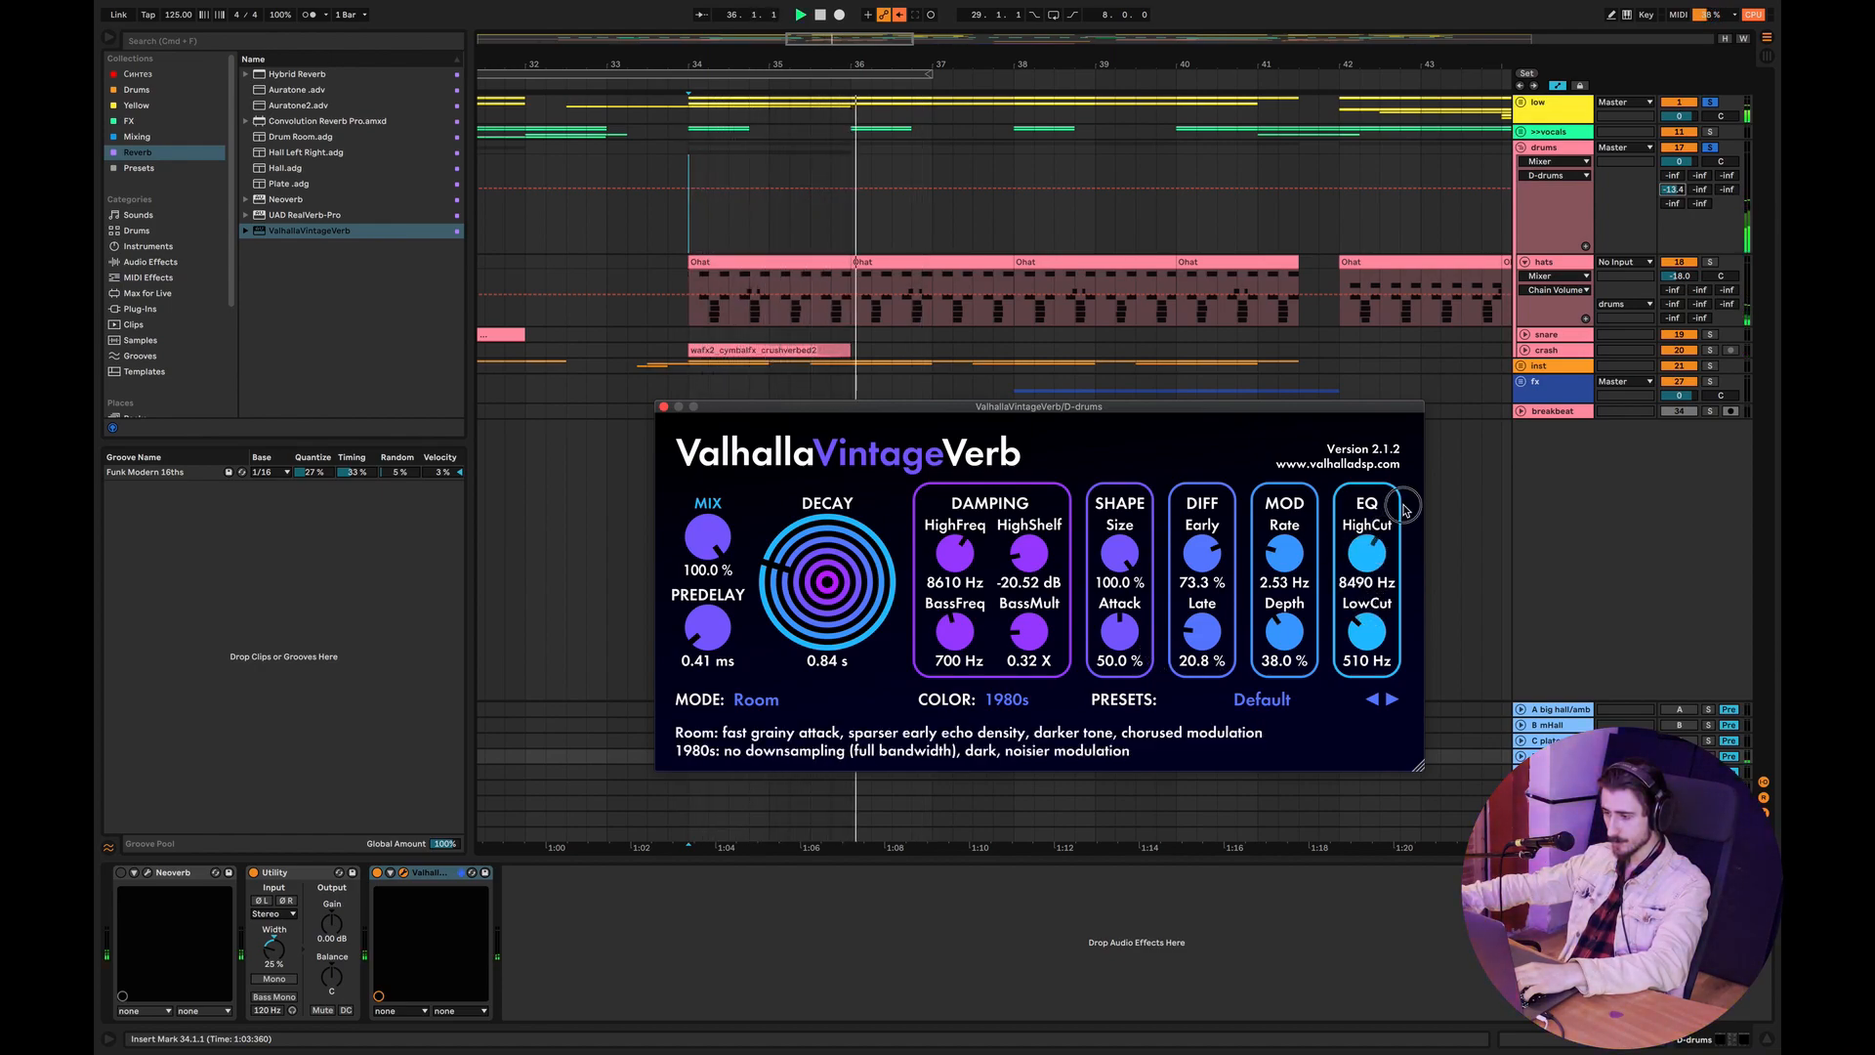
pyautogui.moveTo(1120, 650); pyautogui.dragTo(1115, 708)
pyautogui.press('space')
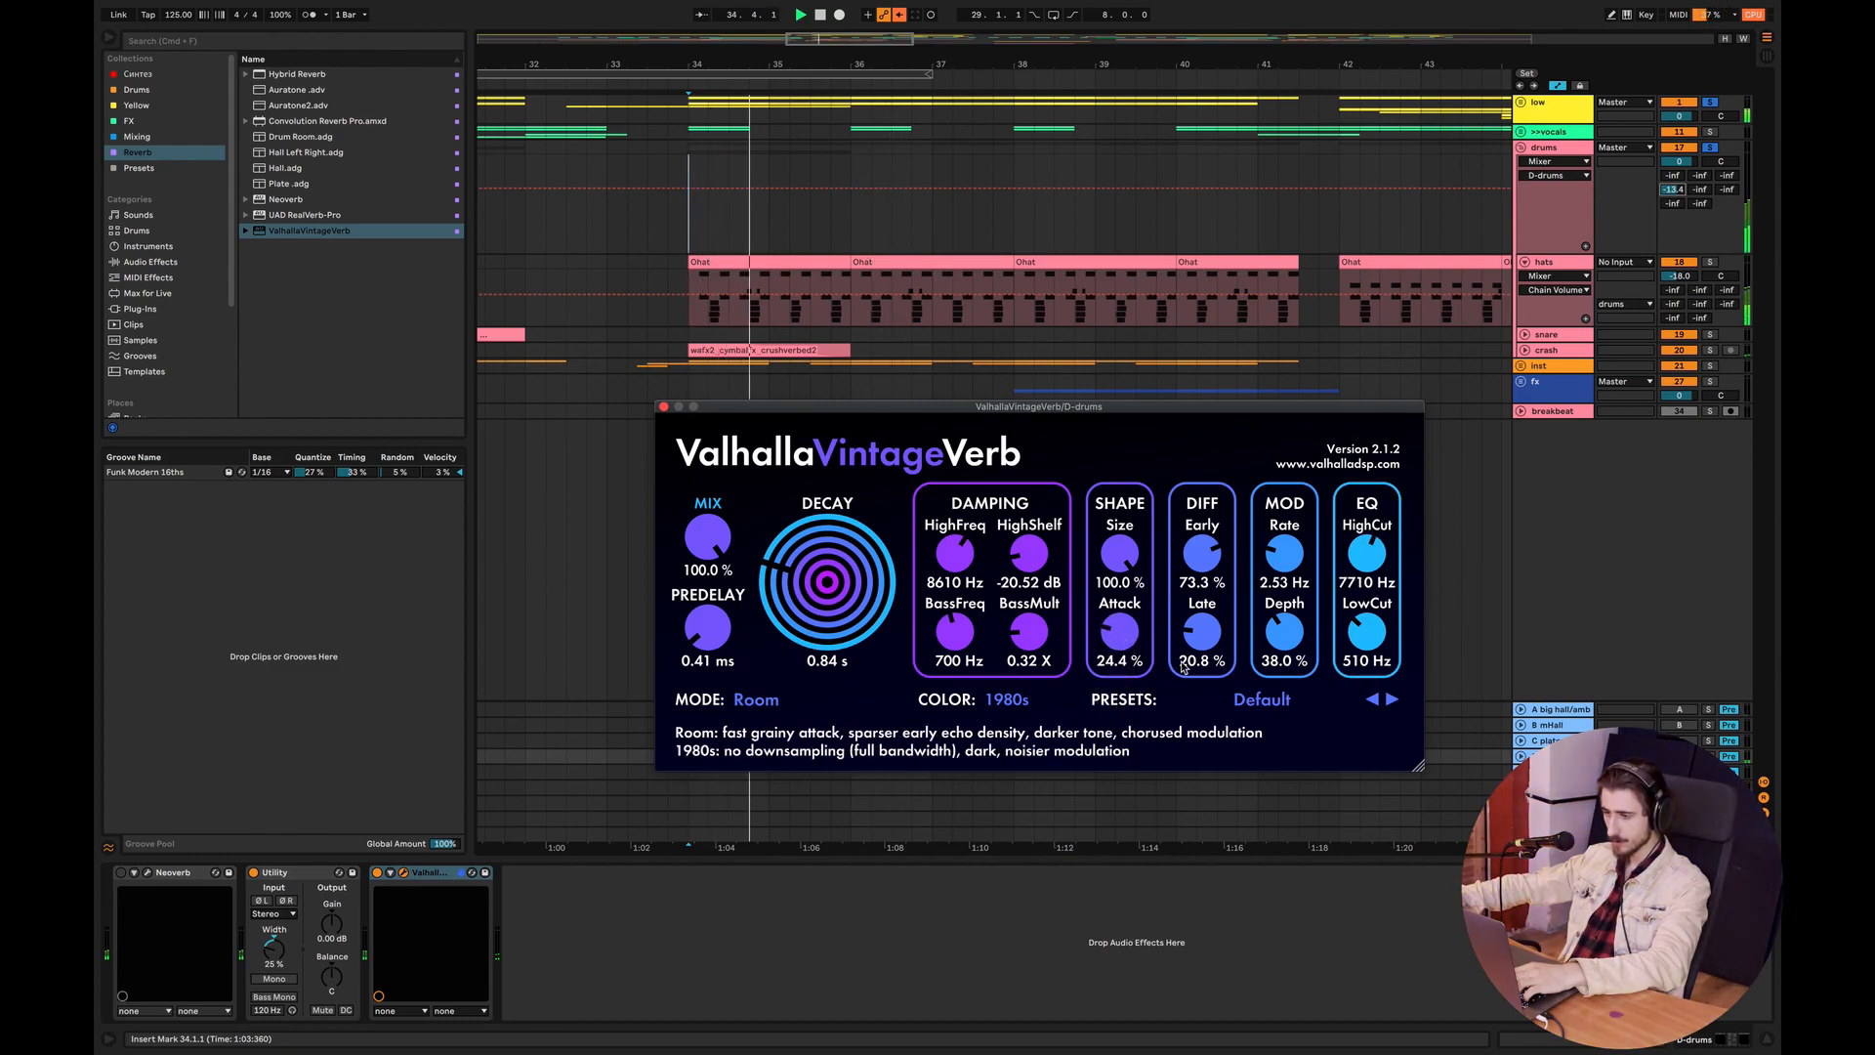
# Check the drums and hats tracks during playback, return to the D-drums devices and restart playback.
pyautogui.click(1573, 173)
pyautogui.click(1571, 163)
pyautogui.click(1574, 322)
pyautogui.click(1551, 756)
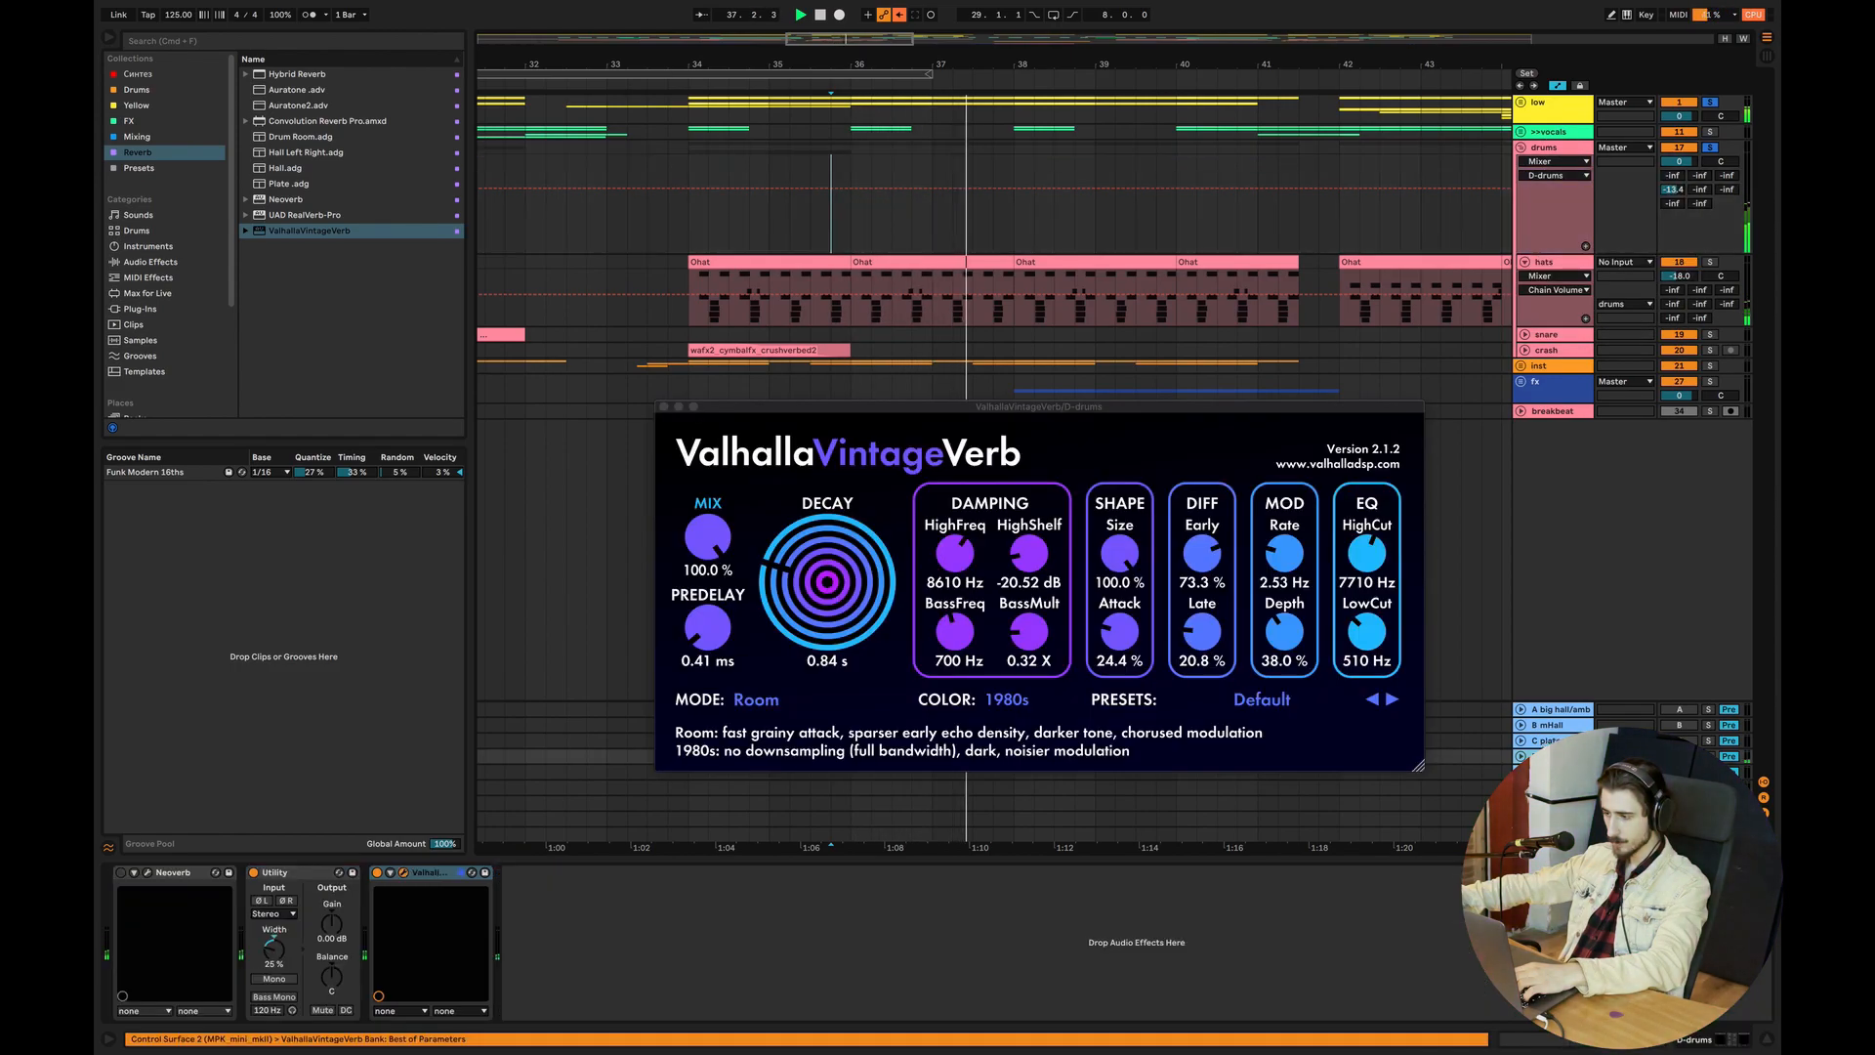
pyautogui.press('space')
pyautogui.press('space')
# Audition the drum reverb while setting attack to 23.6%, size to 65.3%, high-frequency damping to 14030 Hz and bass frequency to 210 Hz.
pyautogui.moveTo(1121, 636); pyautogui.dragTo(1148, 553)
pyautogui.moveTo(1120, 633); pyautogui.dragTo(1113, 725)
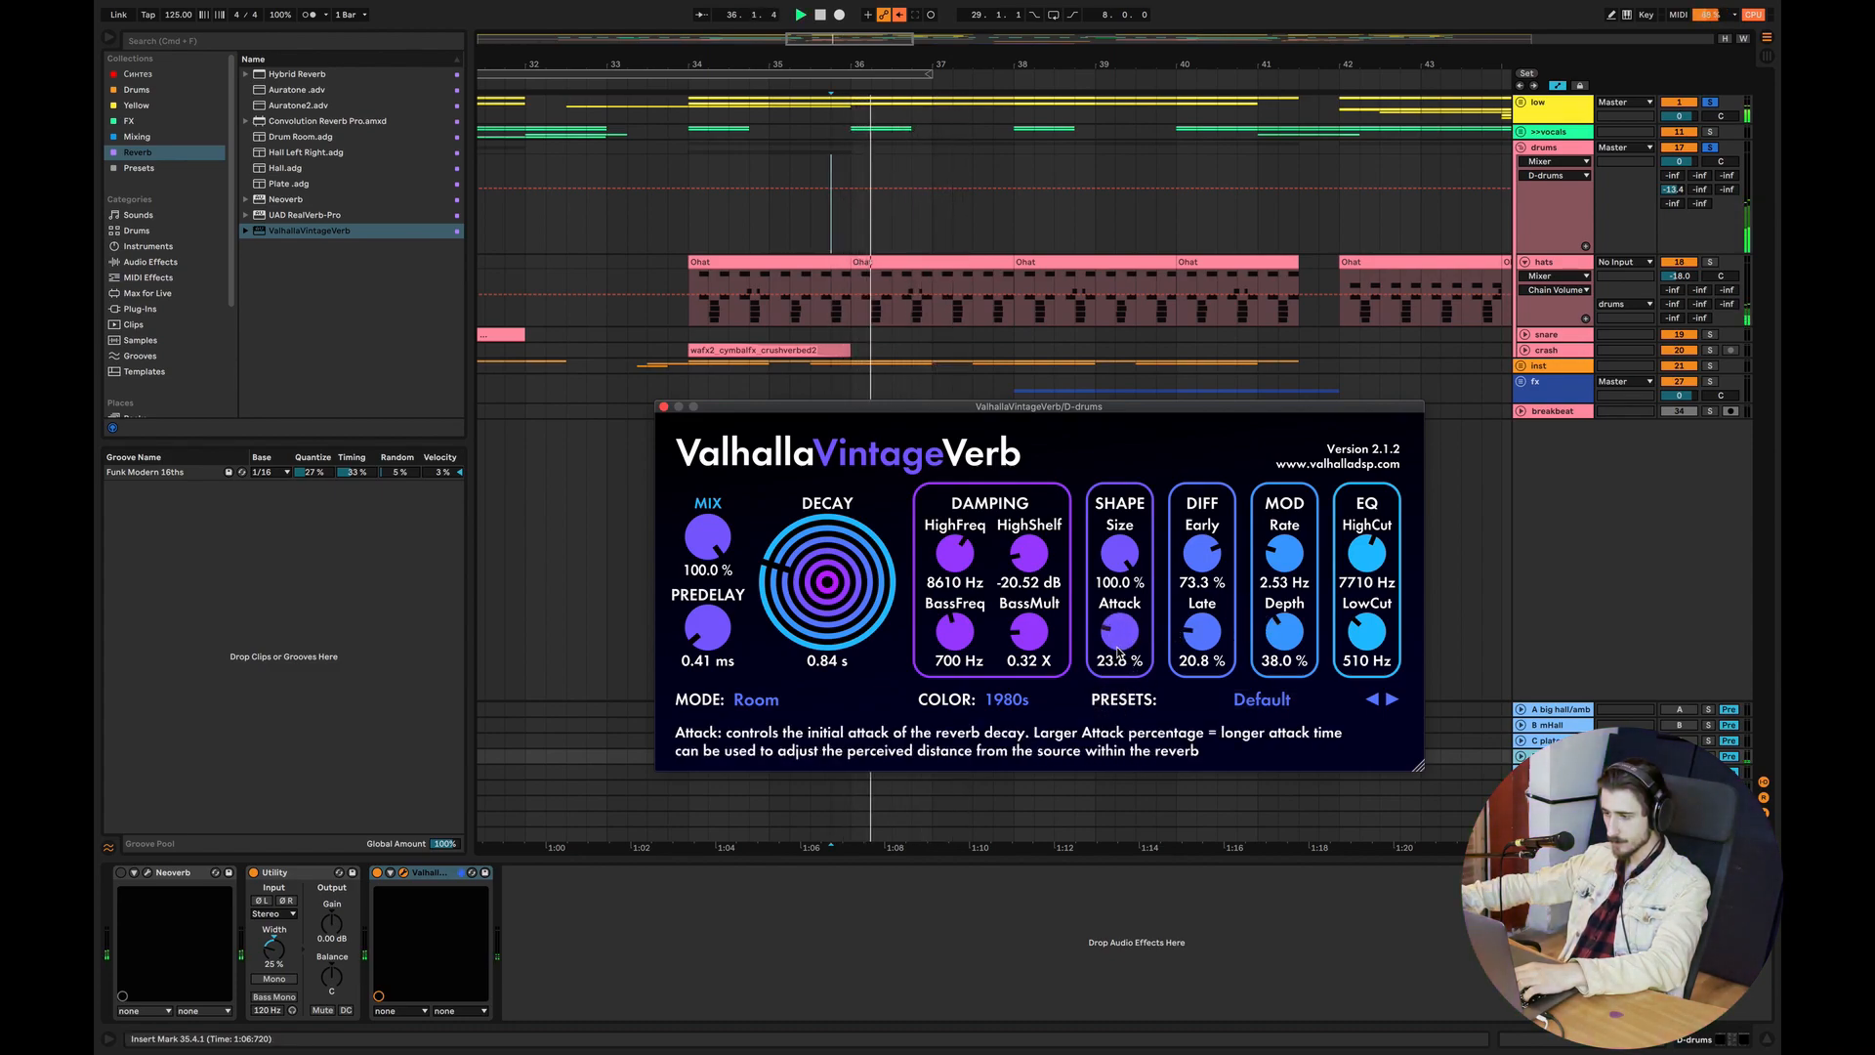
pyautogui.moveTo(1120, 554); pyautogui.dragTo(1113, 632)
pyautogui.press('space')
pyautogui.moveTo(1133, 569); pyautogui.dragTo(1135, 556)
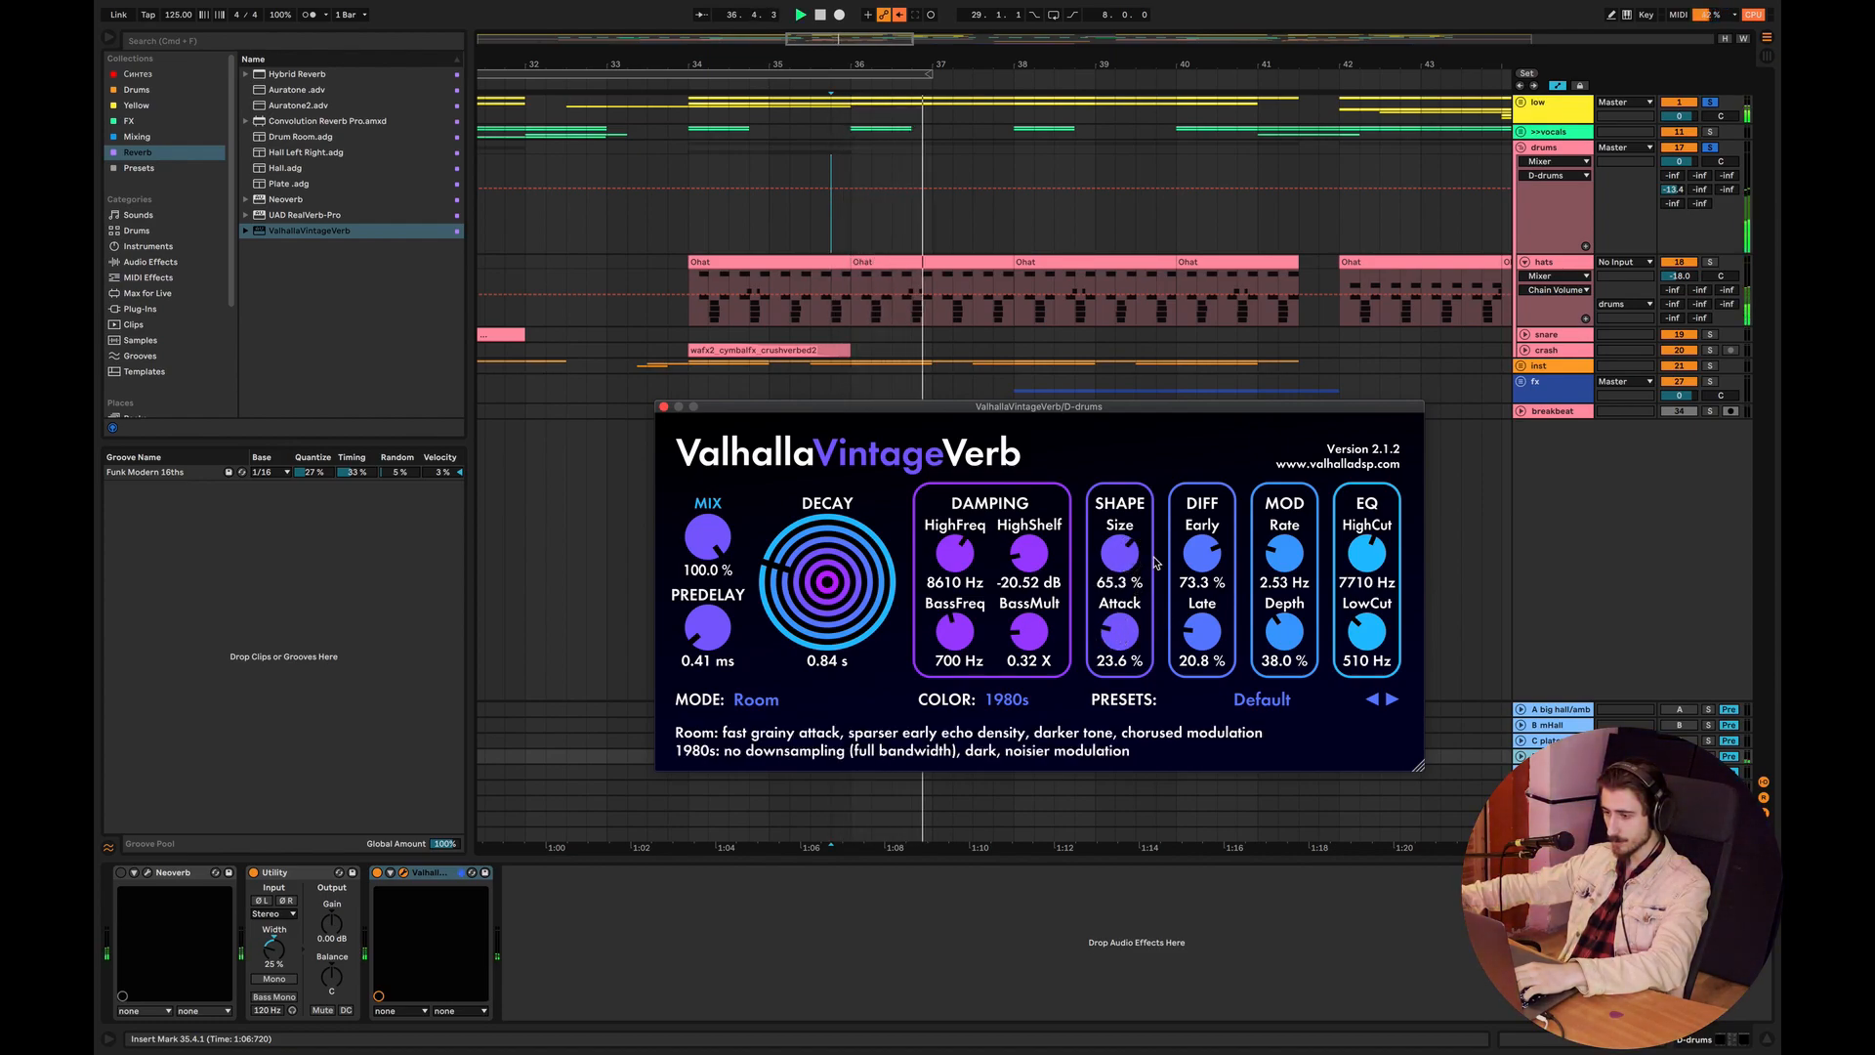
pyautogui.moveTo(954, 554); pyautogui.dragTo(951, 532)
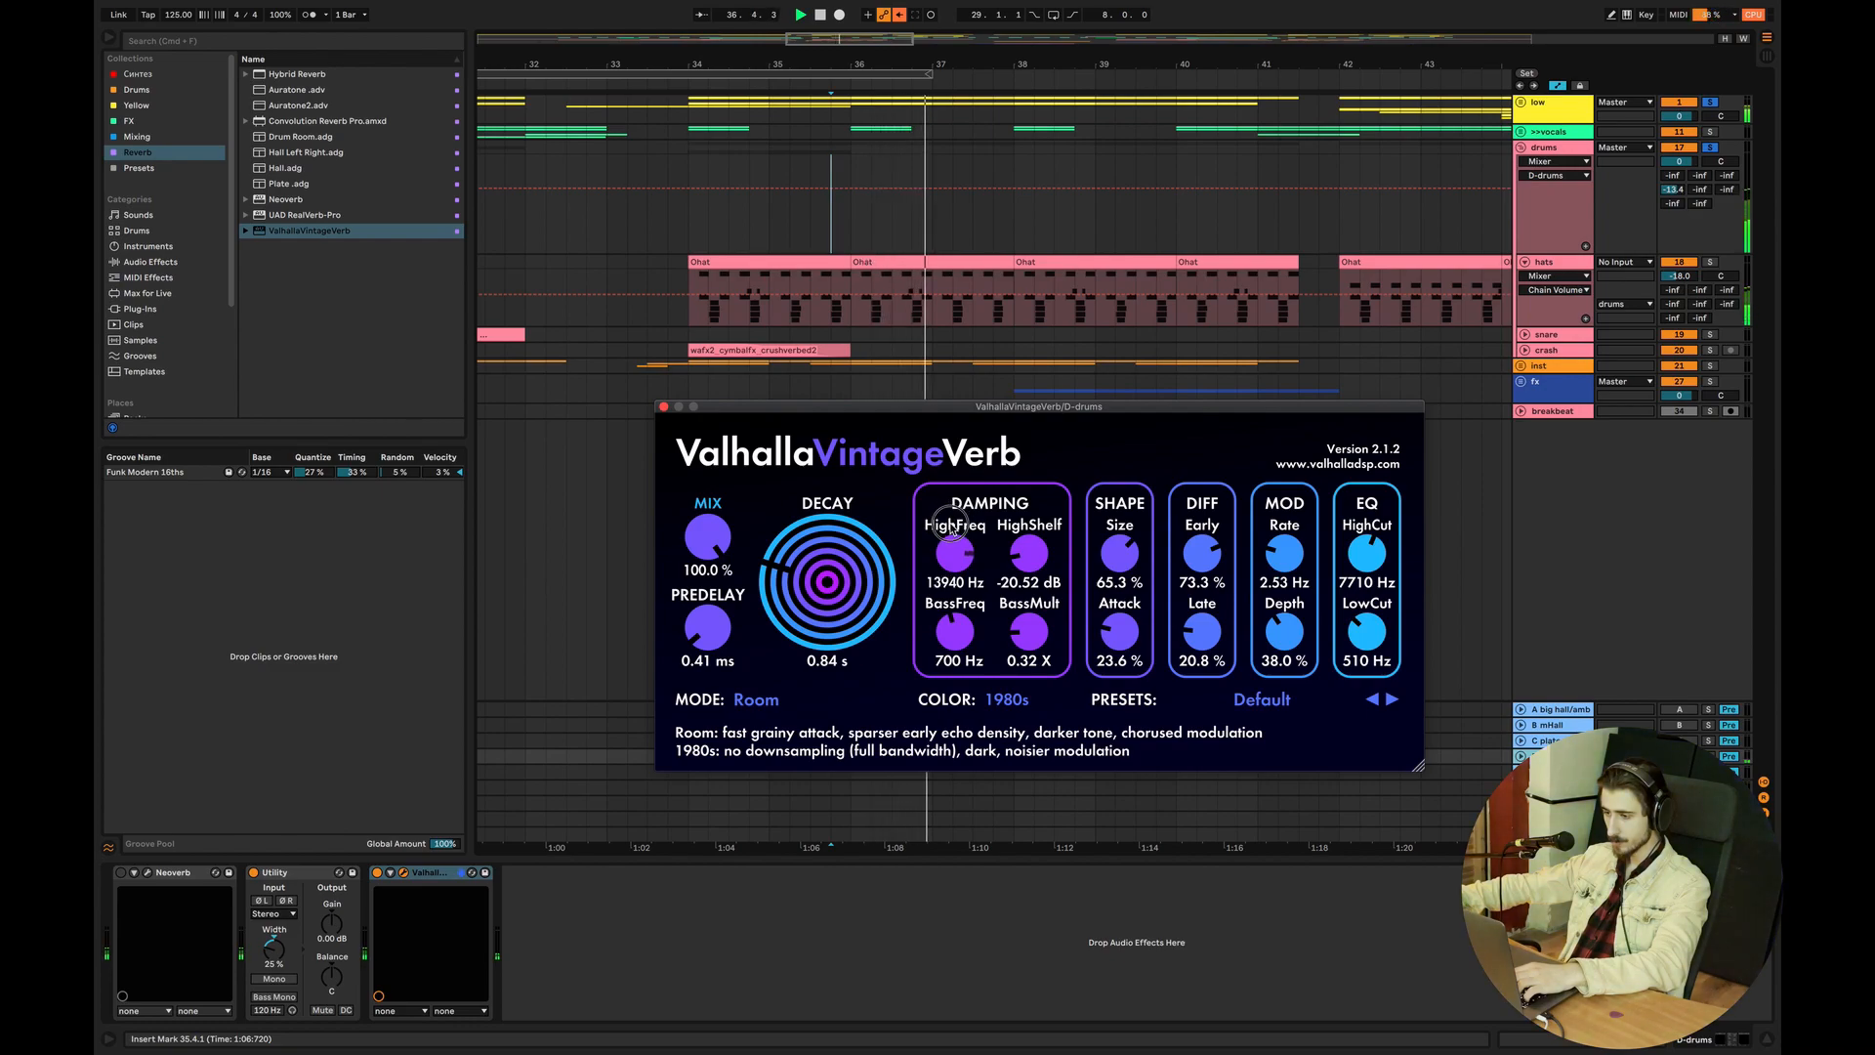
pyautogui.moveTo(954, 633); pyautogui.dragTo(968, 671)
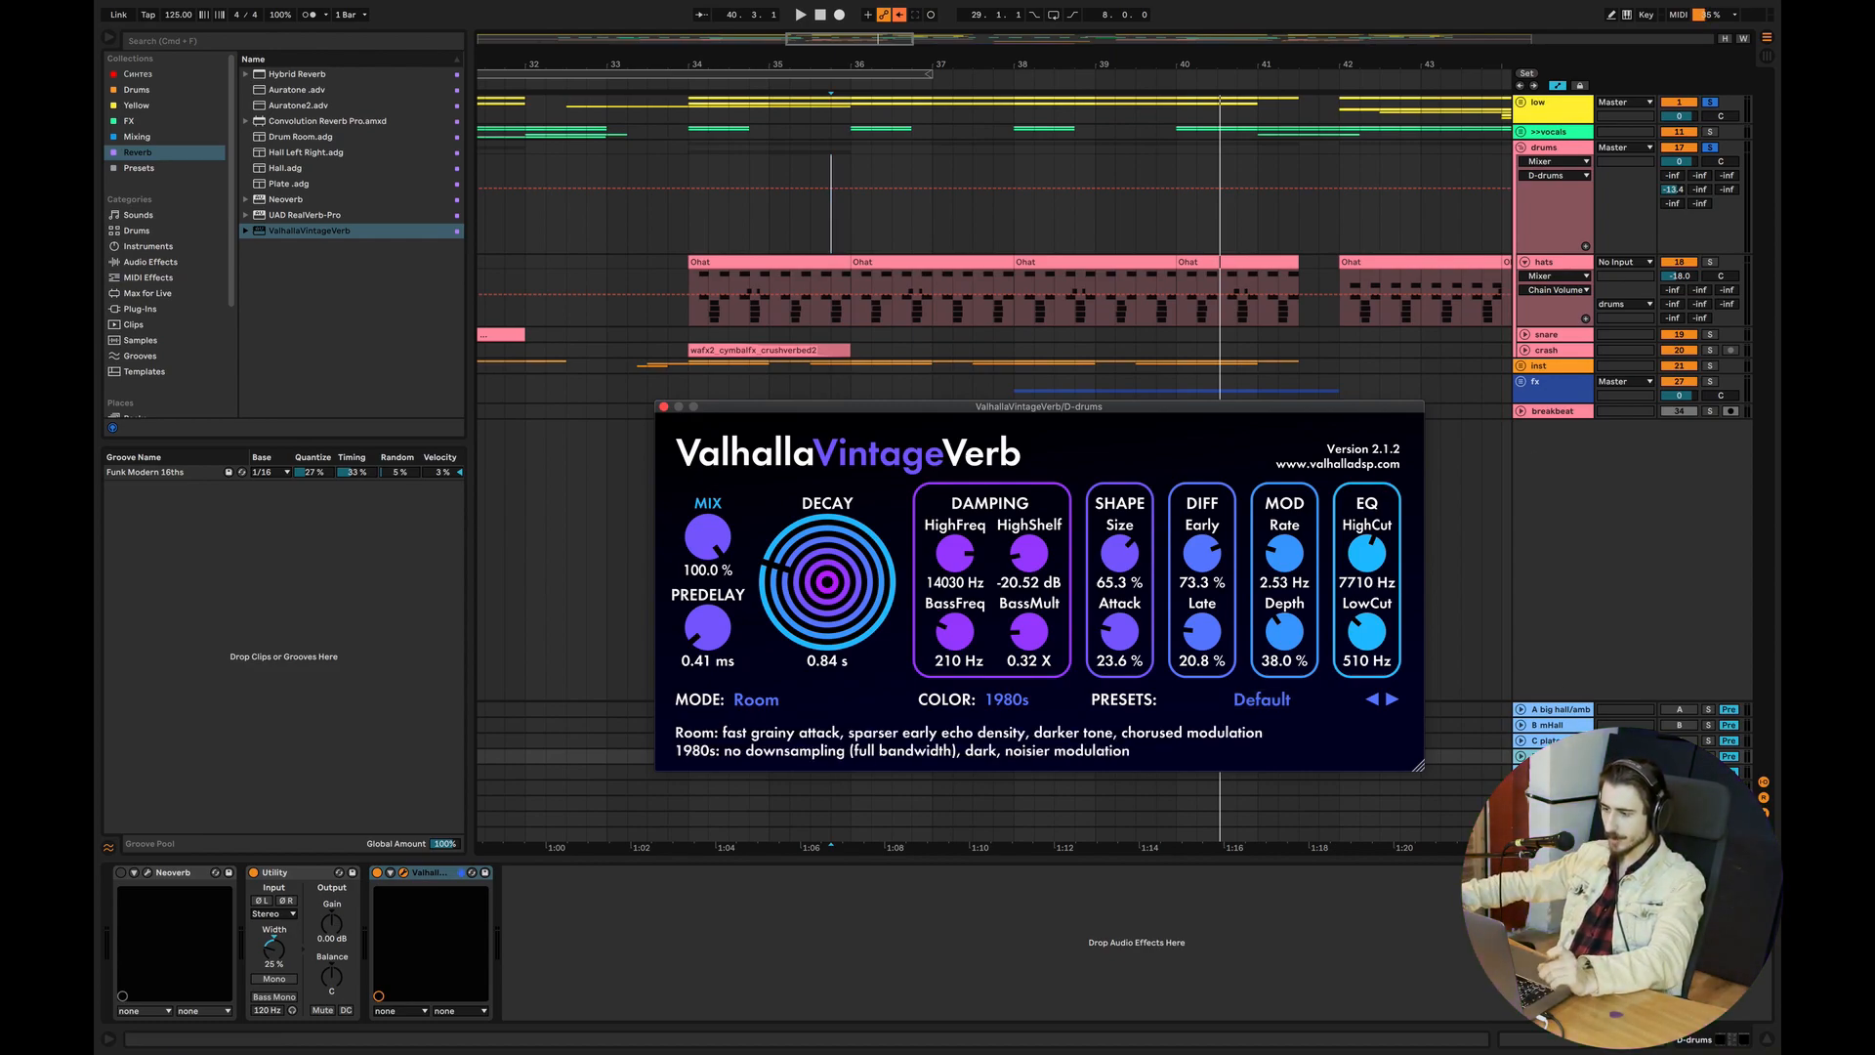
# Review the big hall/ambience return's reverb settings, go back to the D-drums return and close its reverb window.
pyautogui.click(1562, 710)
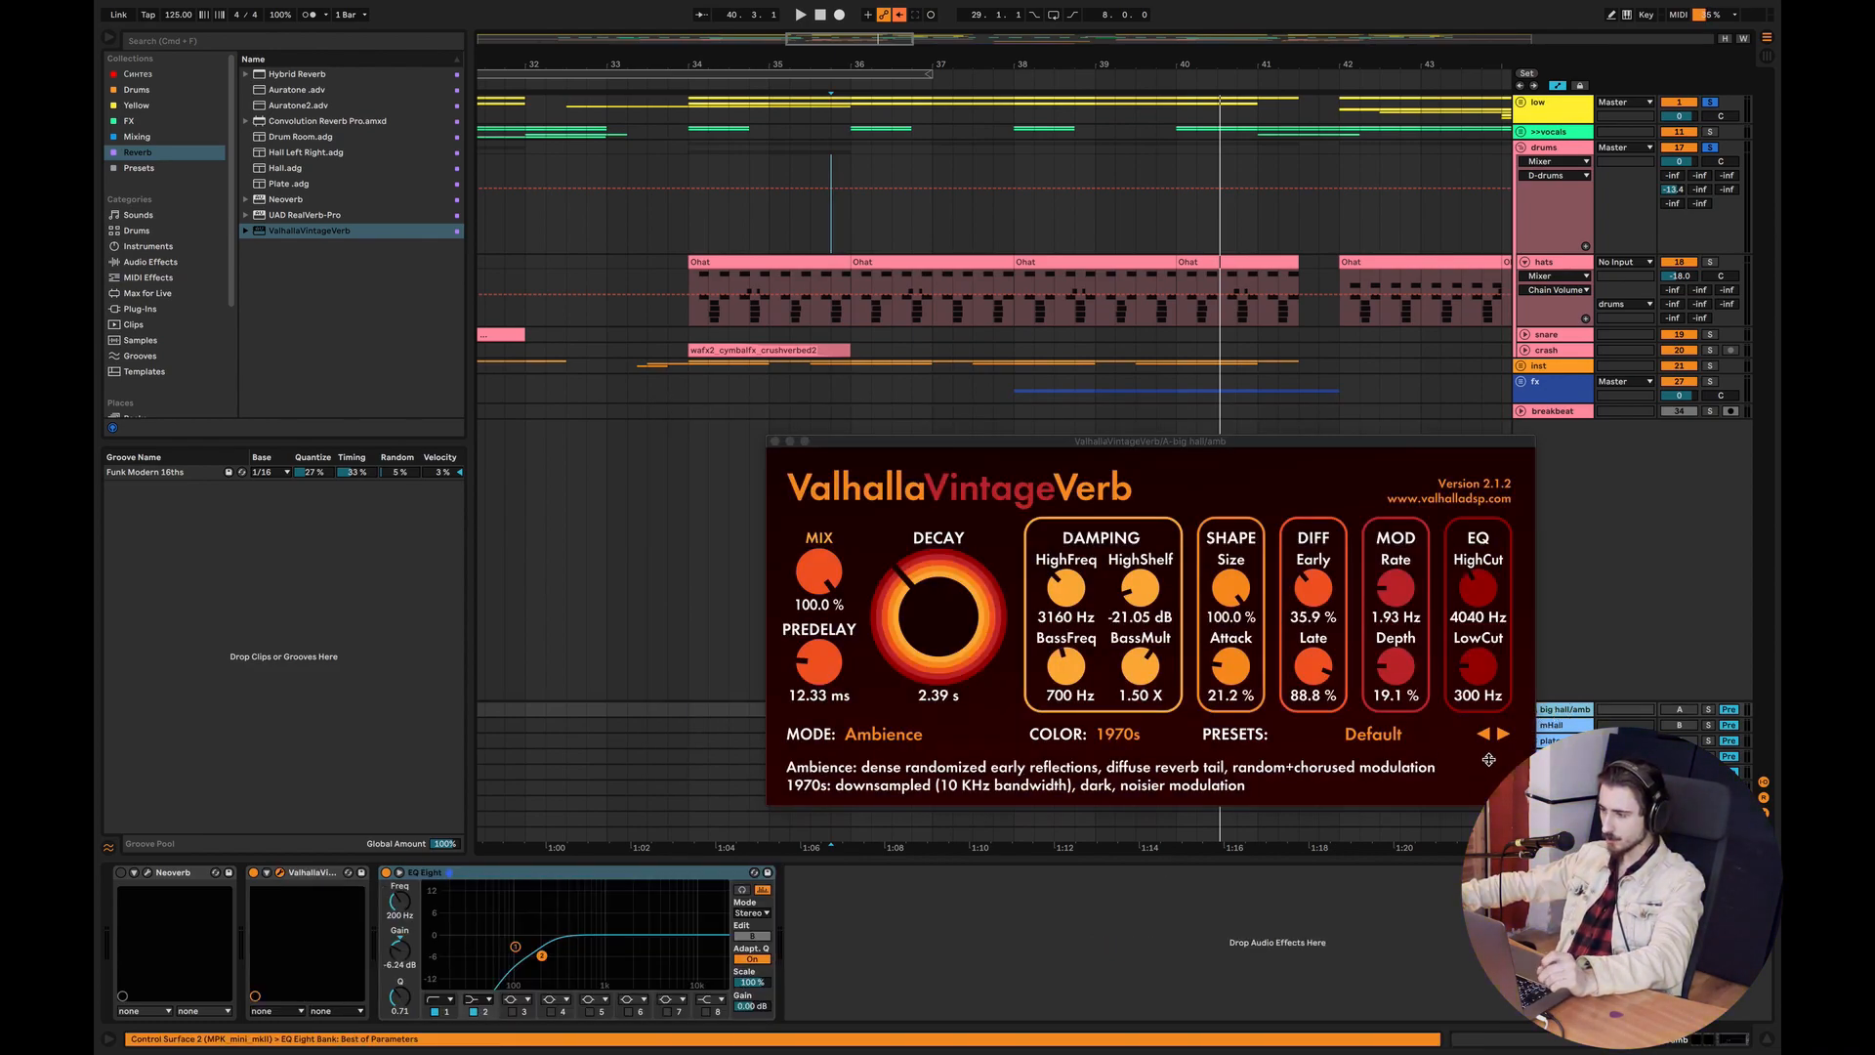
pyautogui.click(1563, 755)
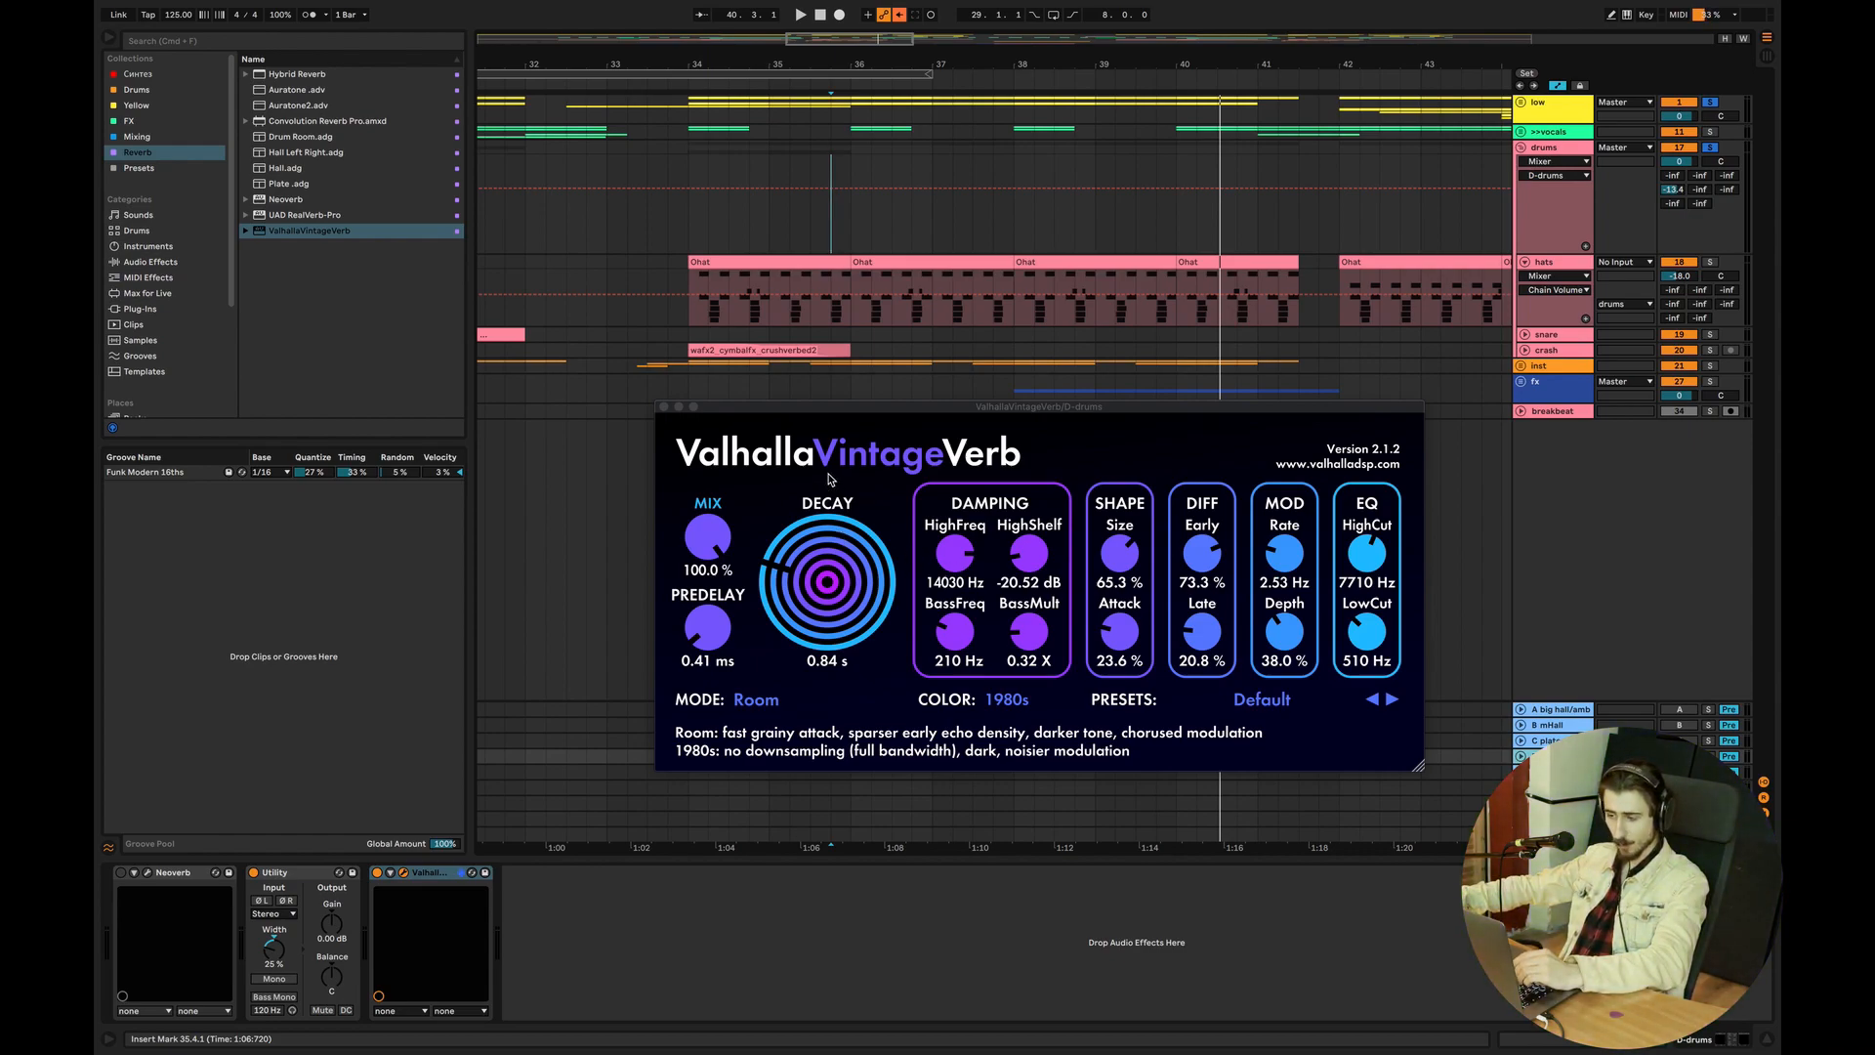
pyautogui.click(663, 406)
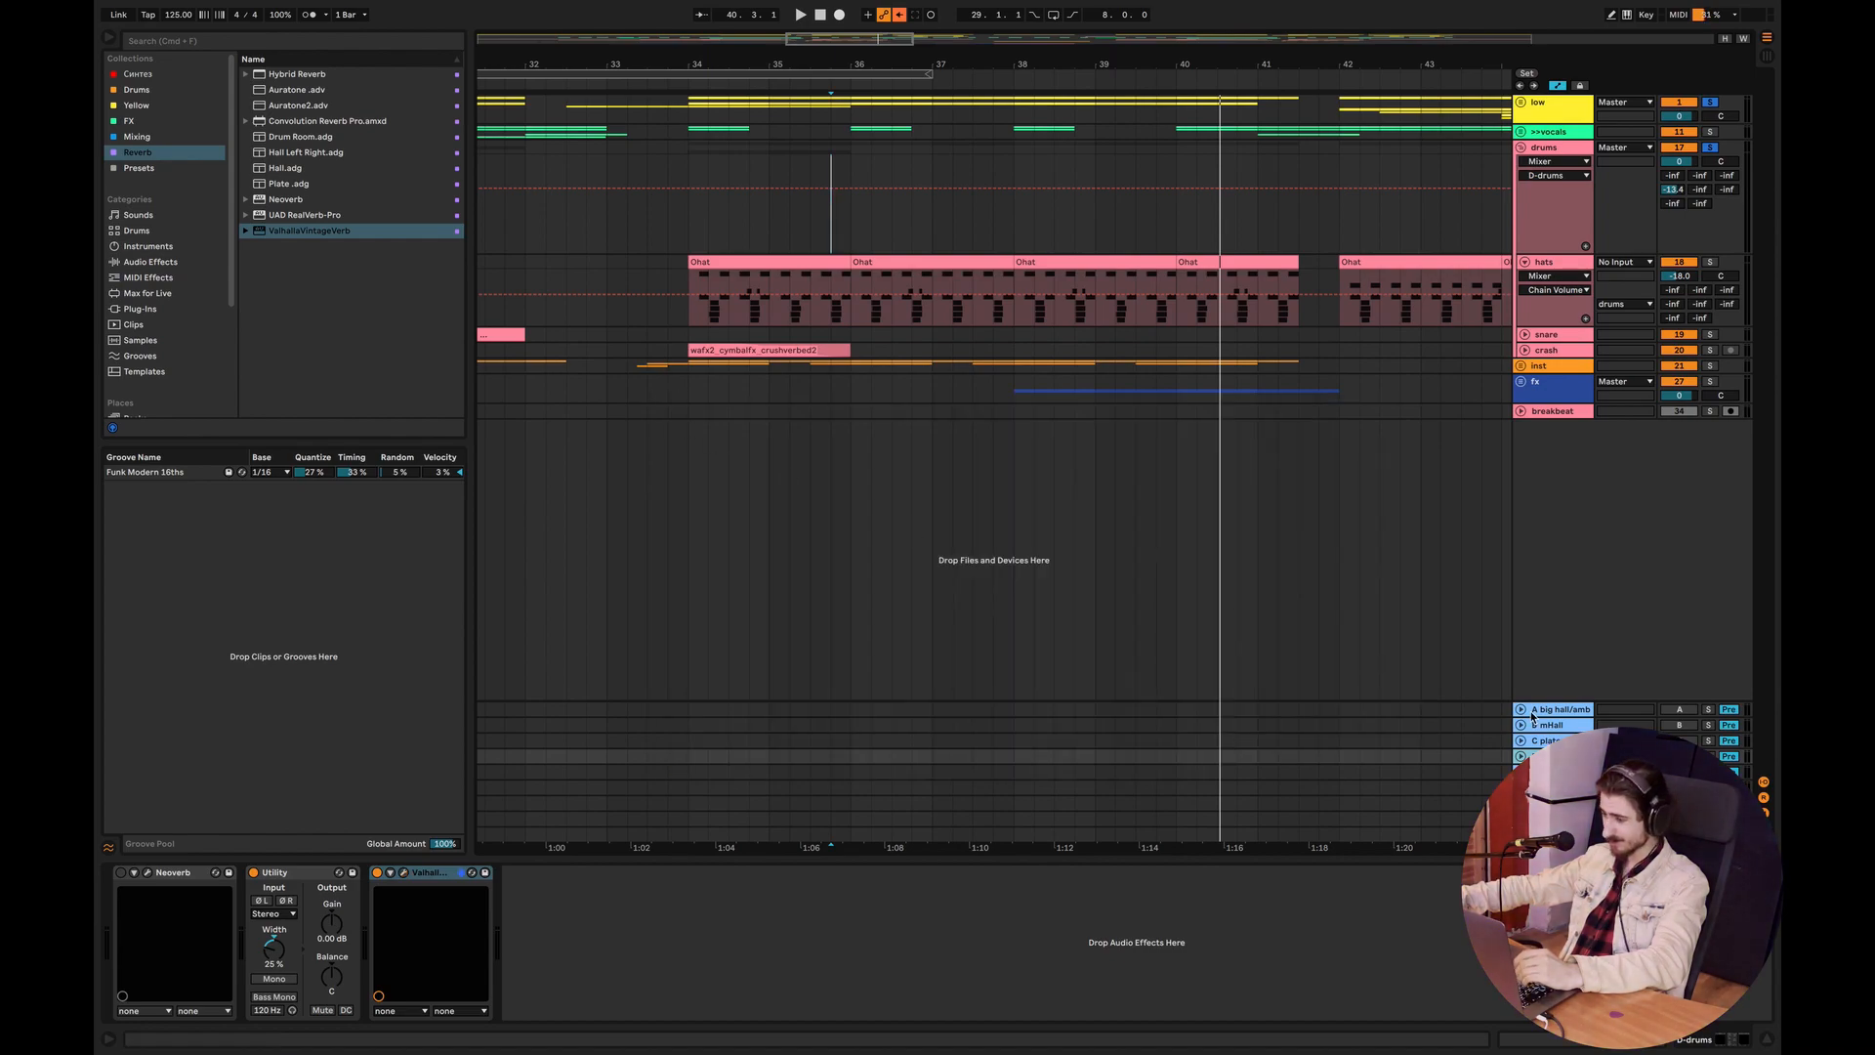
# Inspect the big hall/ambience return's EQ Eight in its expanded display, with the reverb window closed and a short playback.
pyautogui.click(1565, 711)
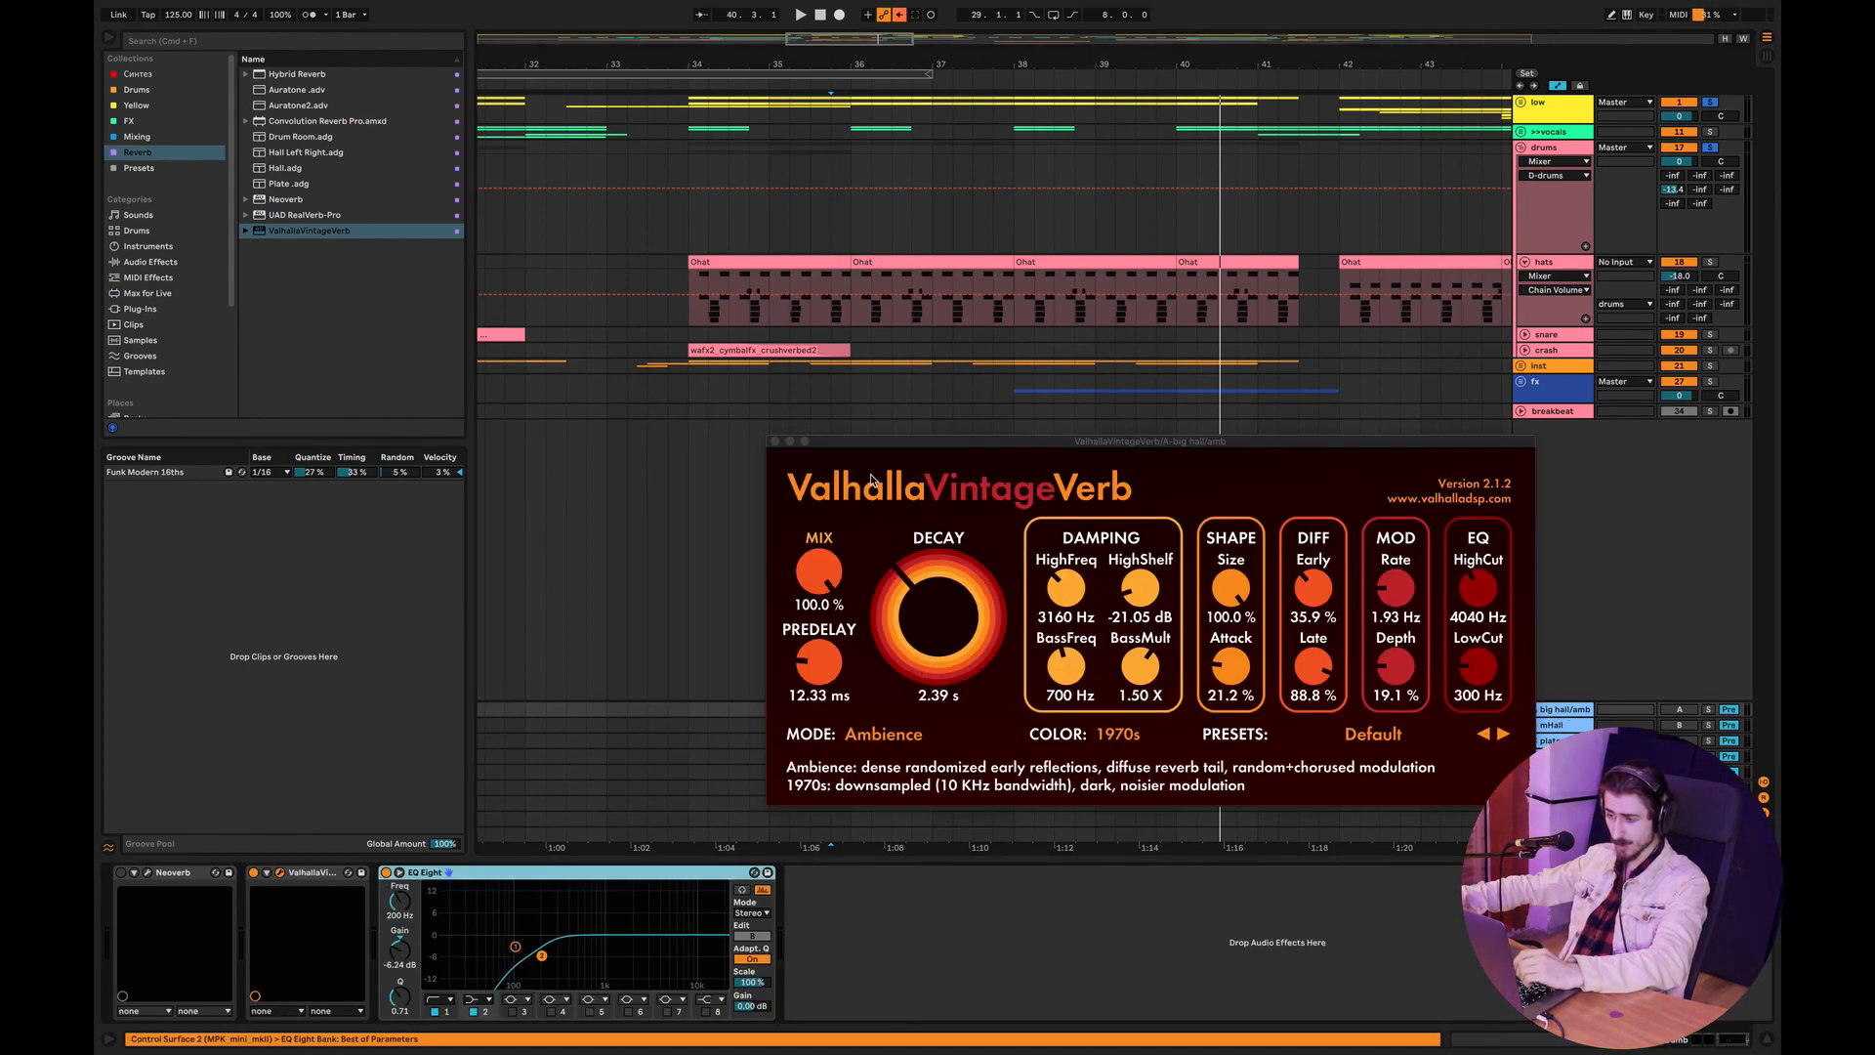
pyautogui.click(775, 443)
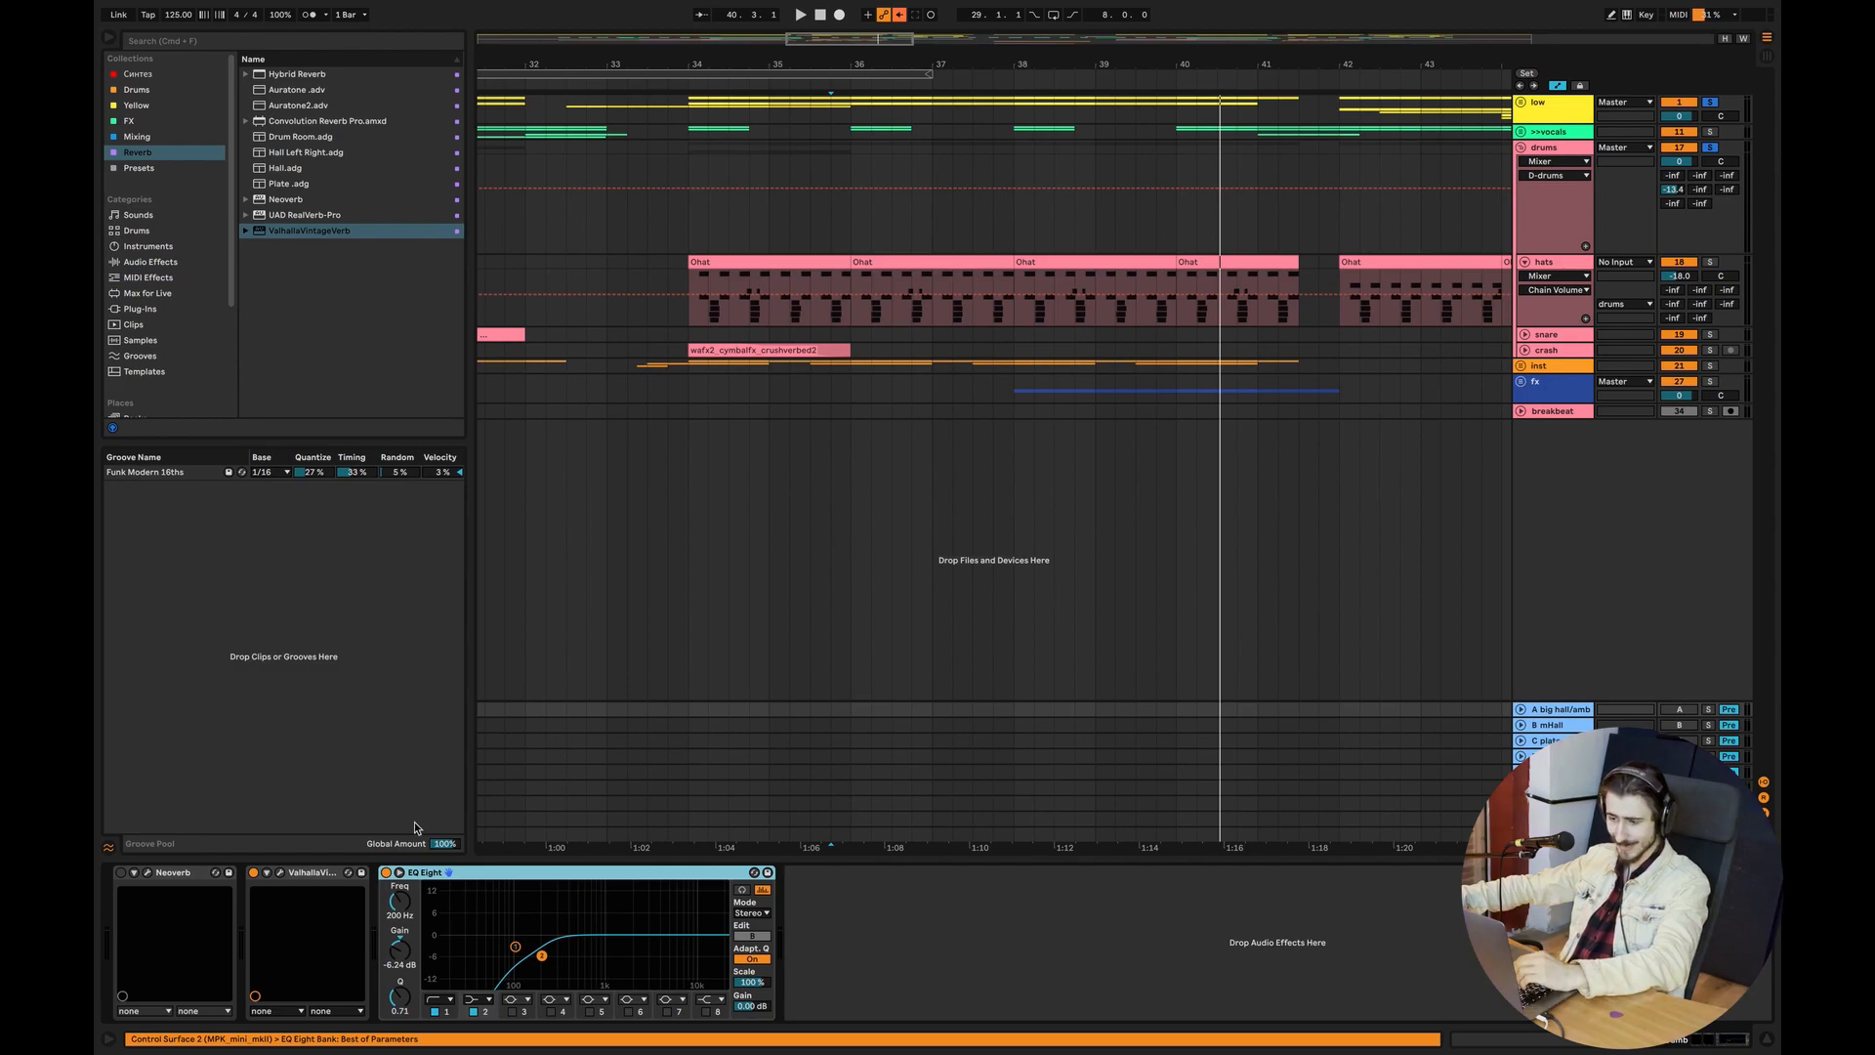
pyautogui.click(399, 872)
pyautogui.moveTo(985, 713)
pyautogui.mouseDown()
pyautogui.moveTo(984, 740)
pyautogui.moveTo(984, 722)
pyautogui.mouseUp()
pyautogui.press('space')
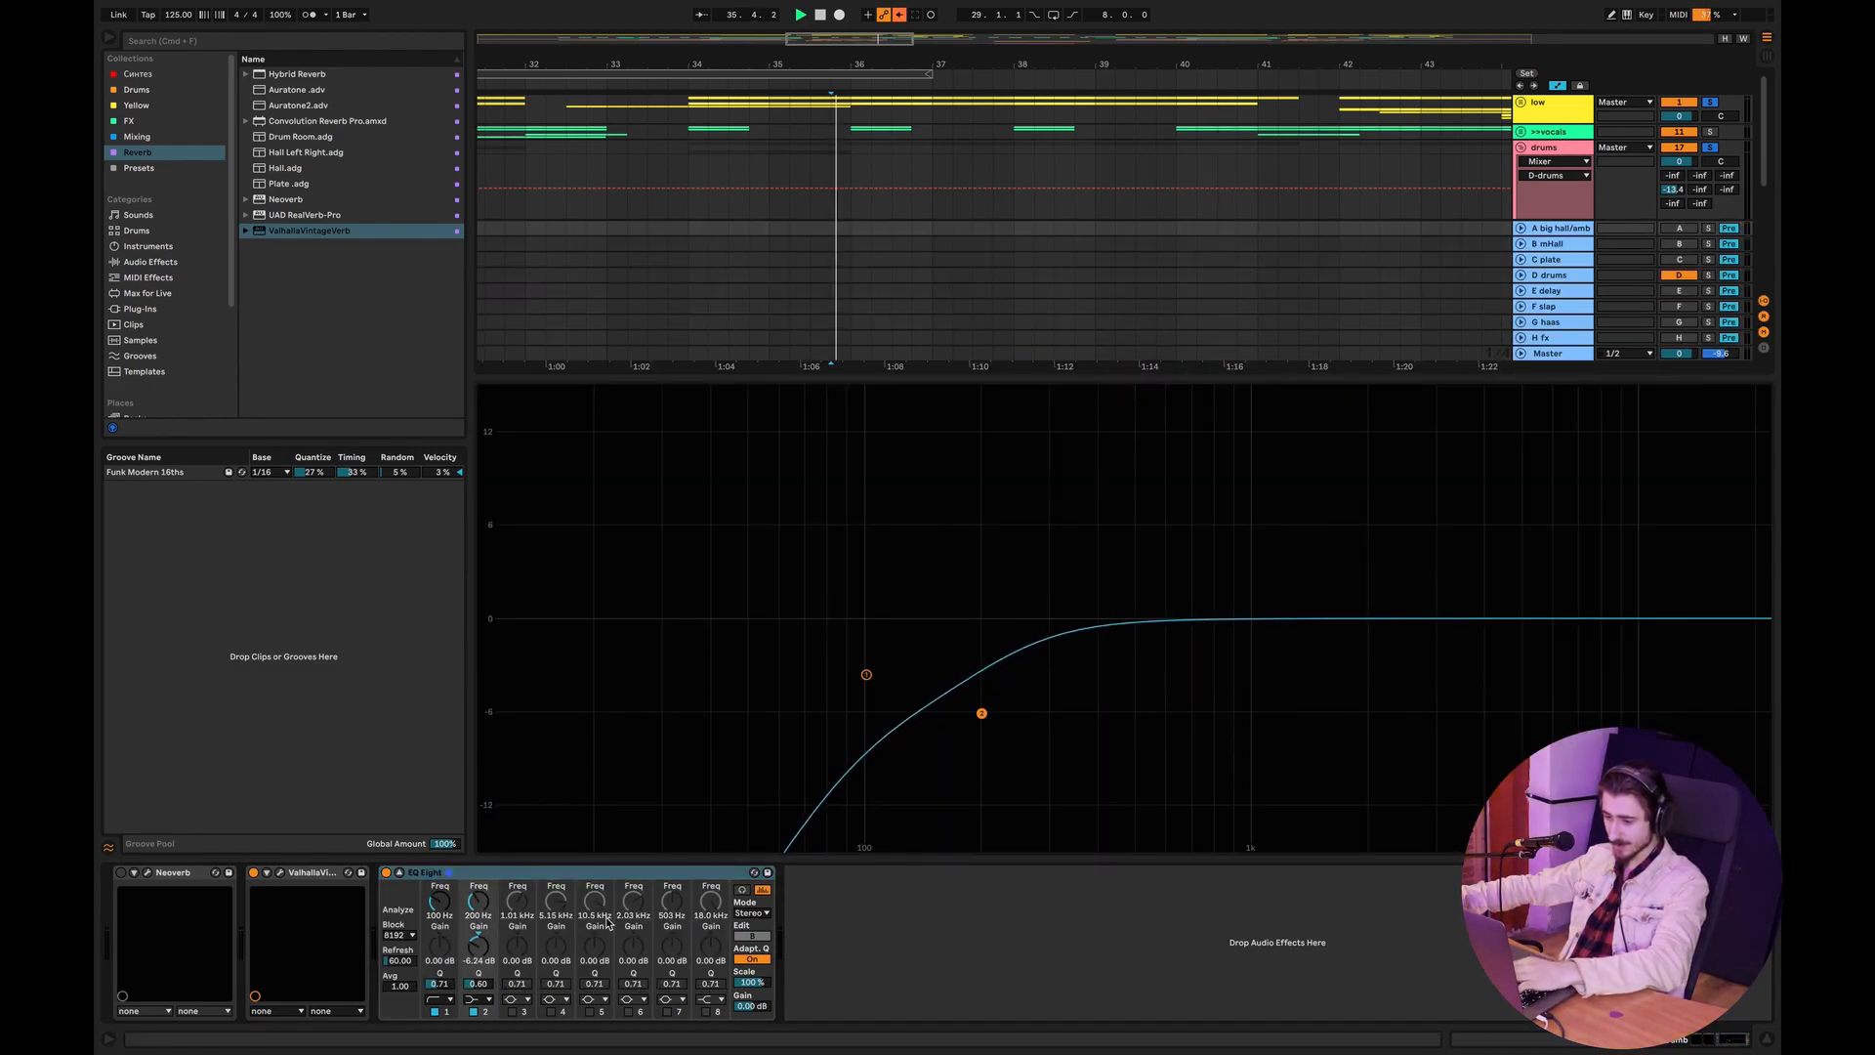
pyautogui.press('space')
# Copy the EQ Eight from the big hall/ambience return to the end of the D-drums return's device chain.
pyautogui.click(1766, 1039)
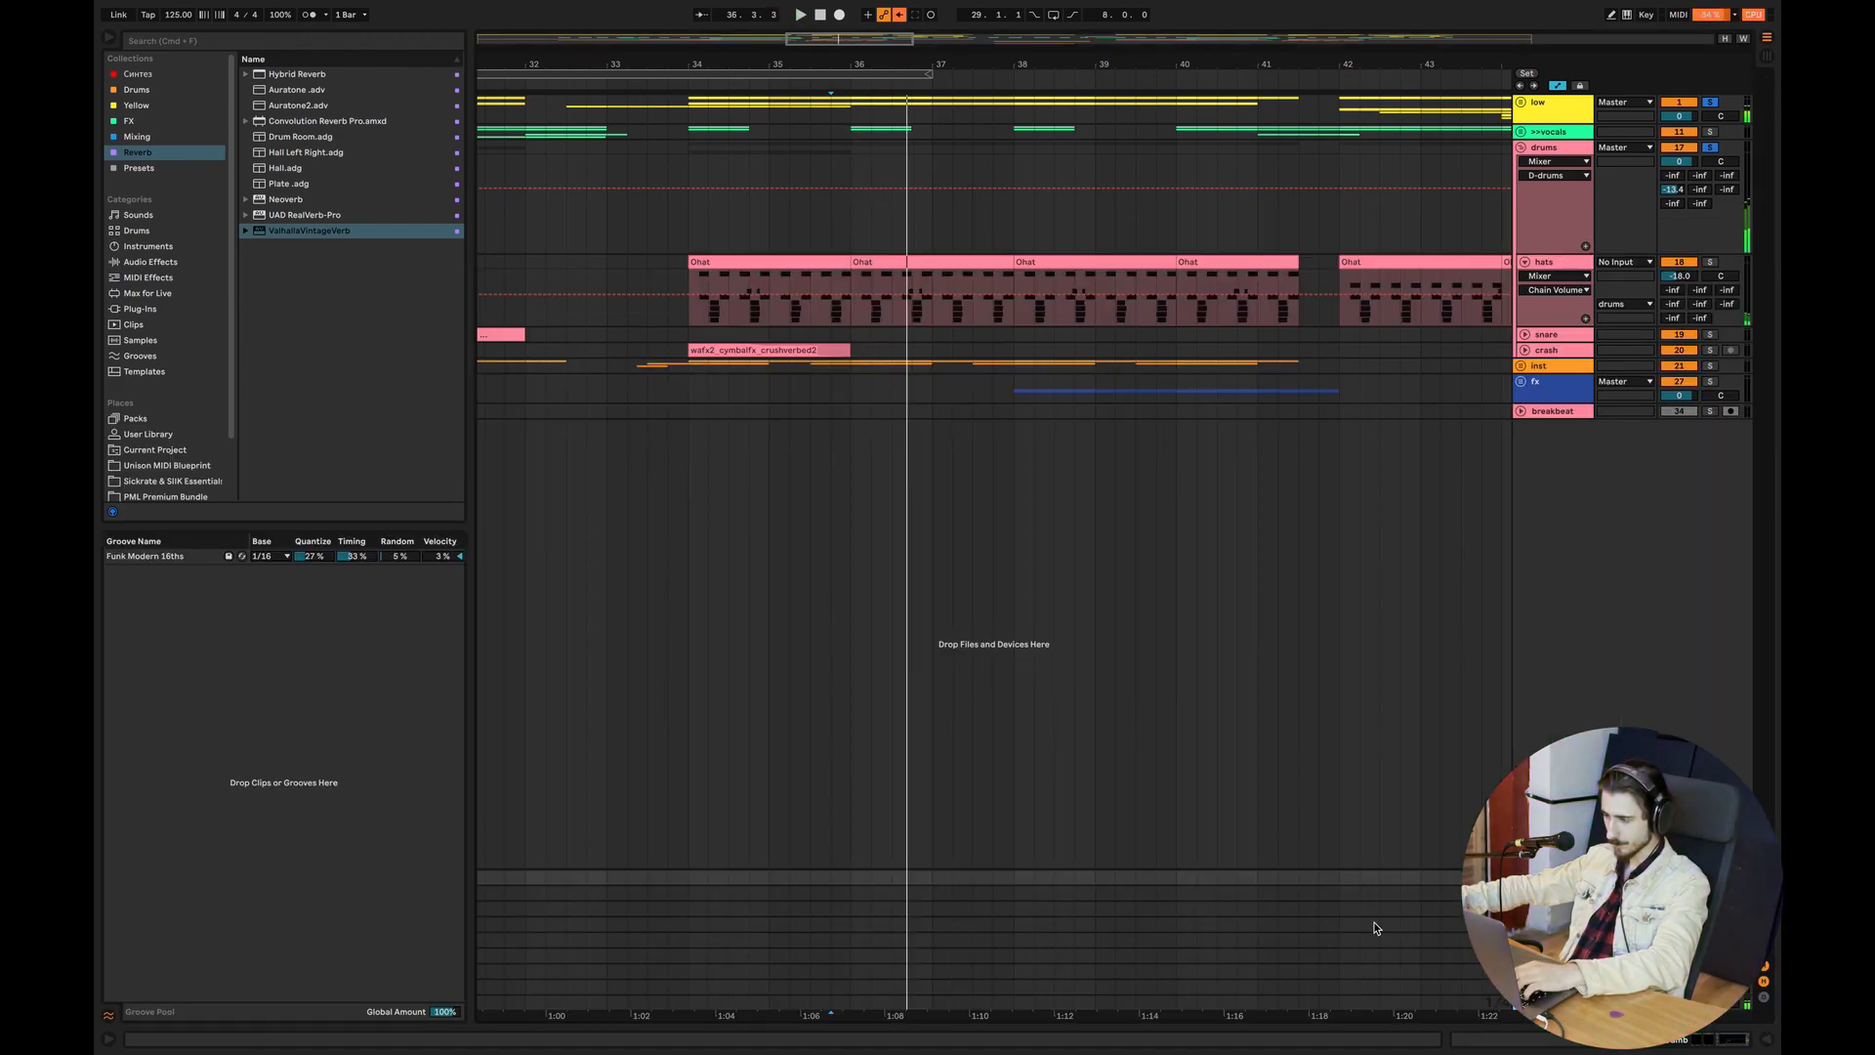
pyautogui.click(1767, 1039)
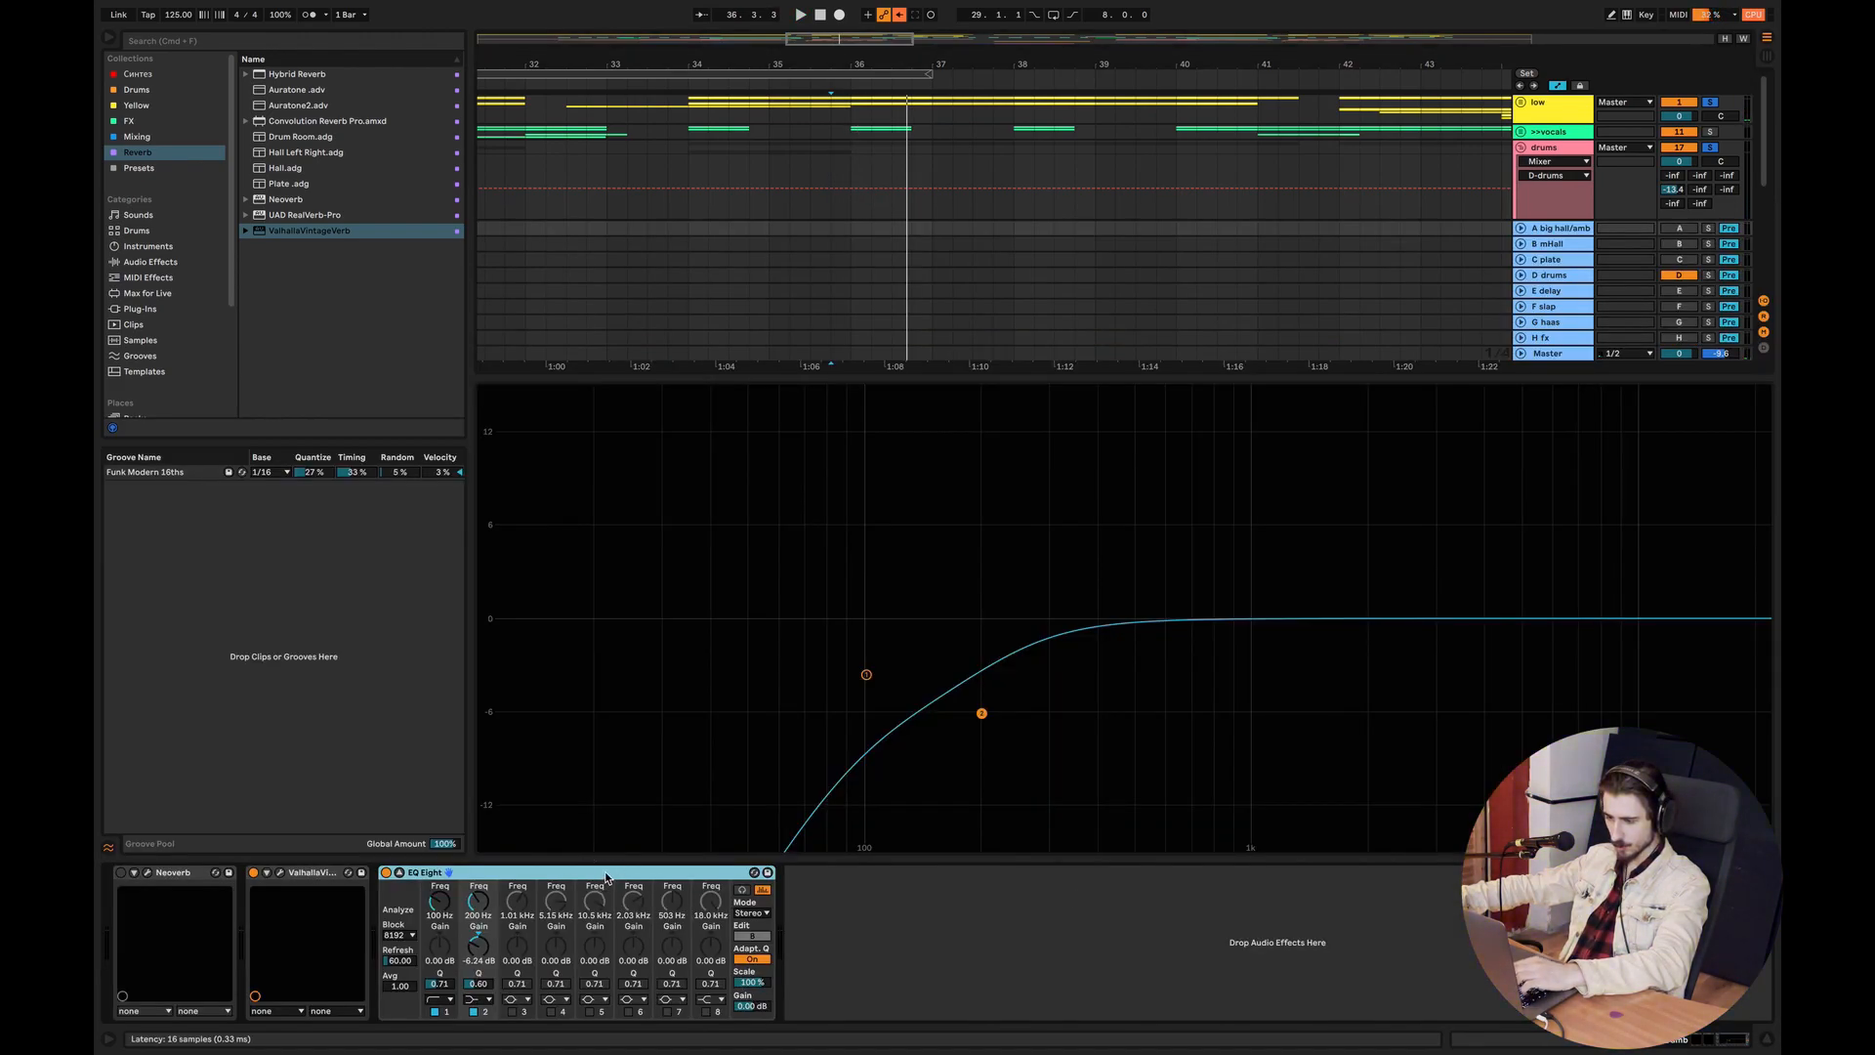
pyautogui.click(1767, 1039)
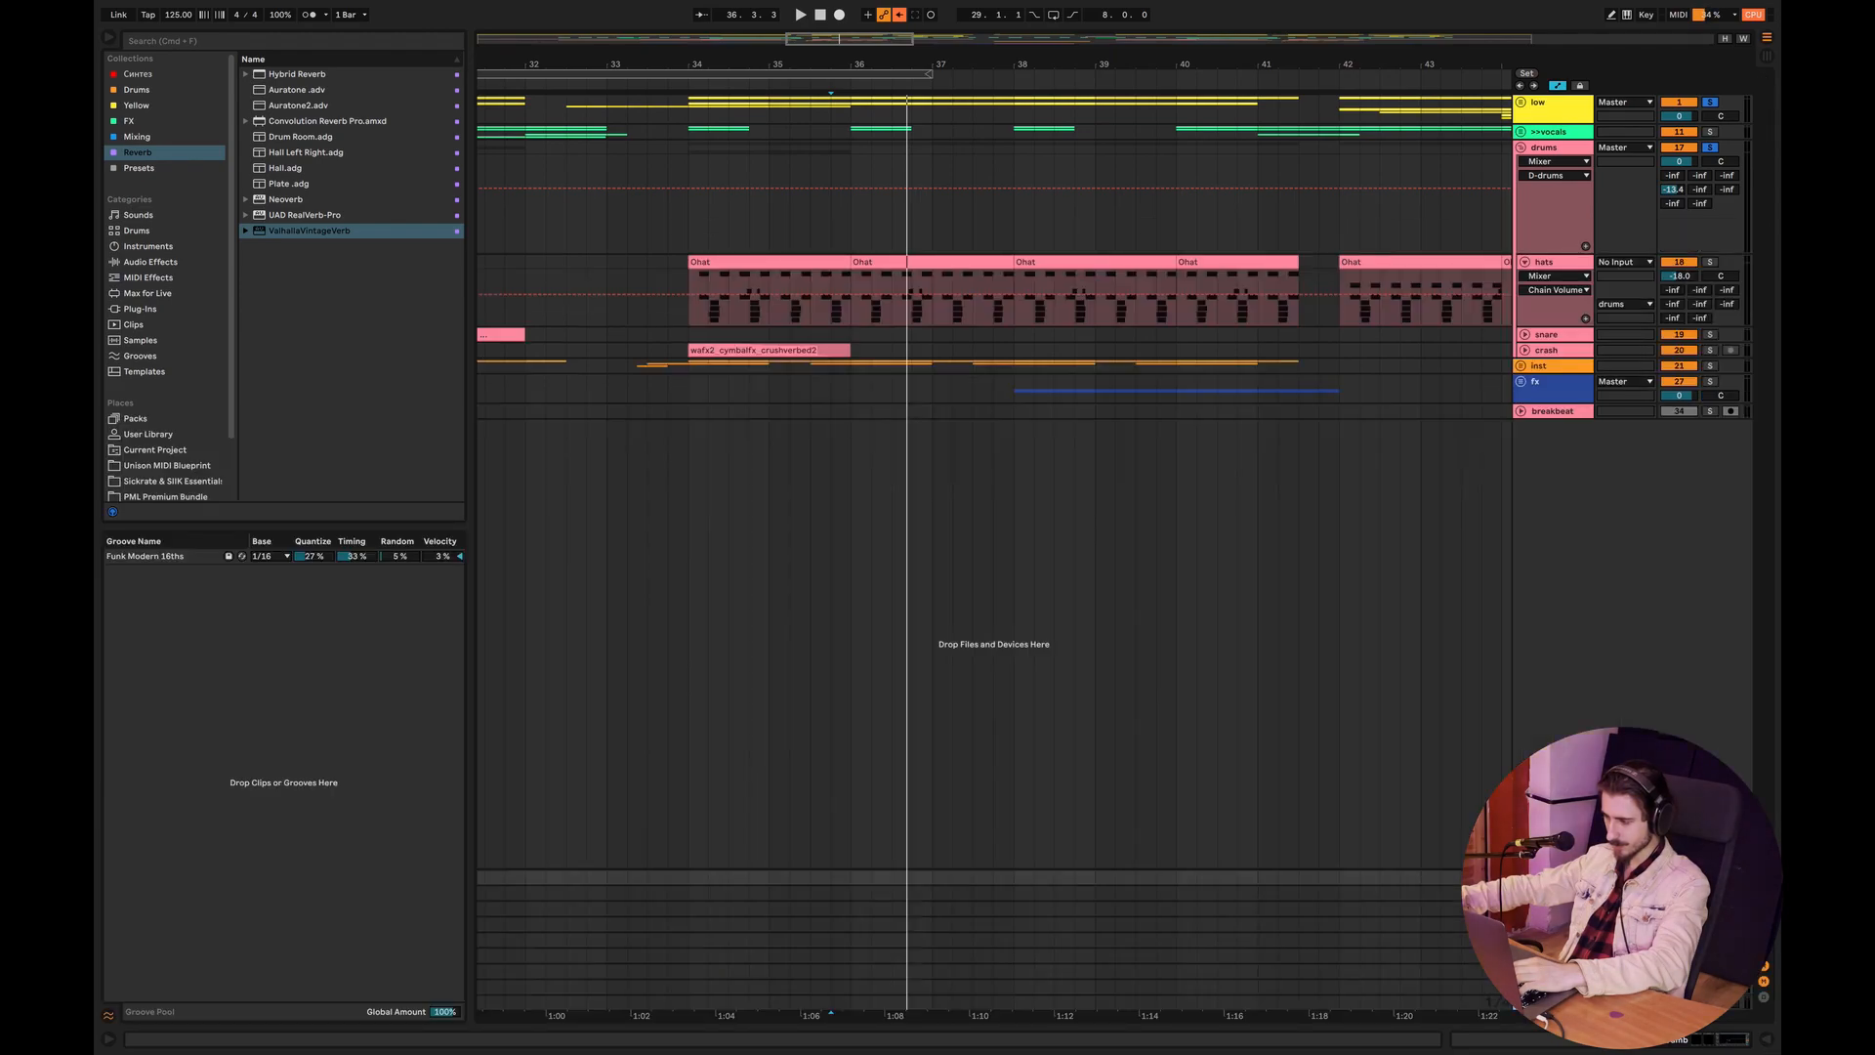
pyautogui.click(1553, 924)
pyautogui.click(1767, 1039)
pyautogui.click(769, 963)
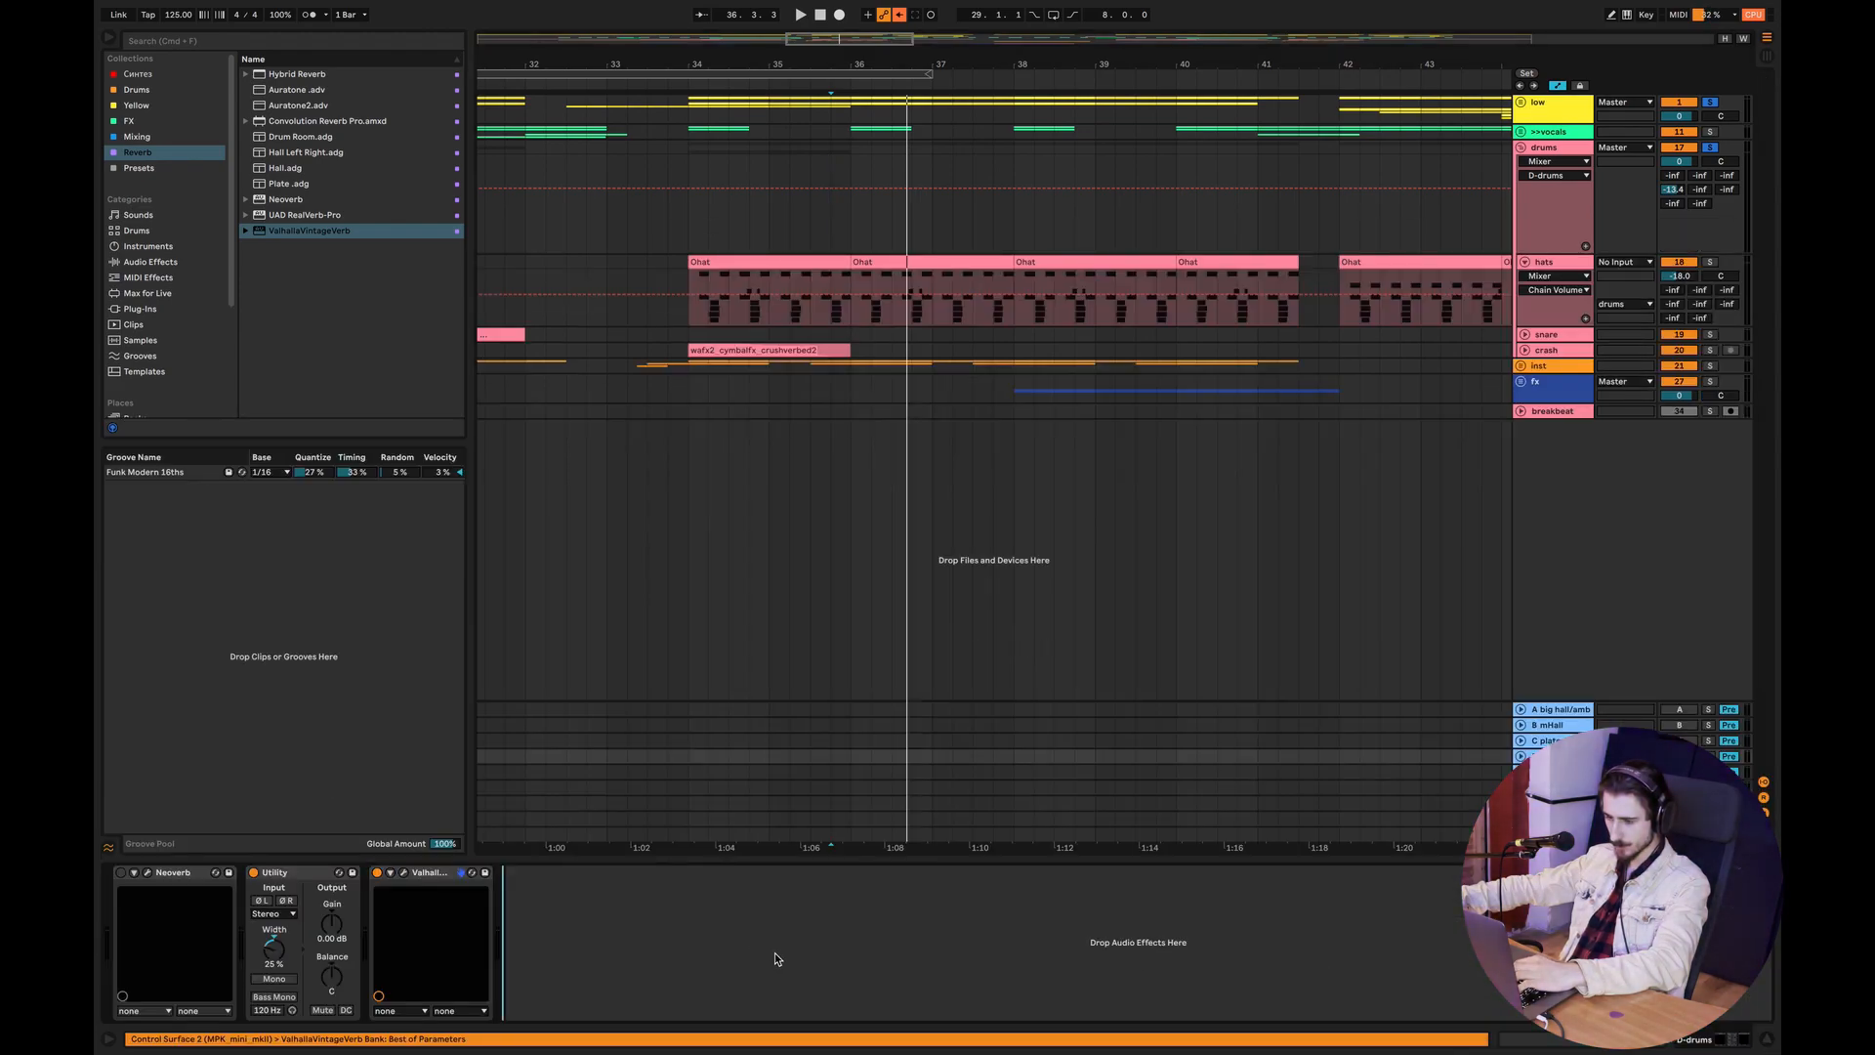
pyautogui.press('super+v')
# Set the D-drums EQ's second band to 301 Hz and -6.30 dB, and place ValhallaVintageVerb after the EQ.
pyautogui.press('space')
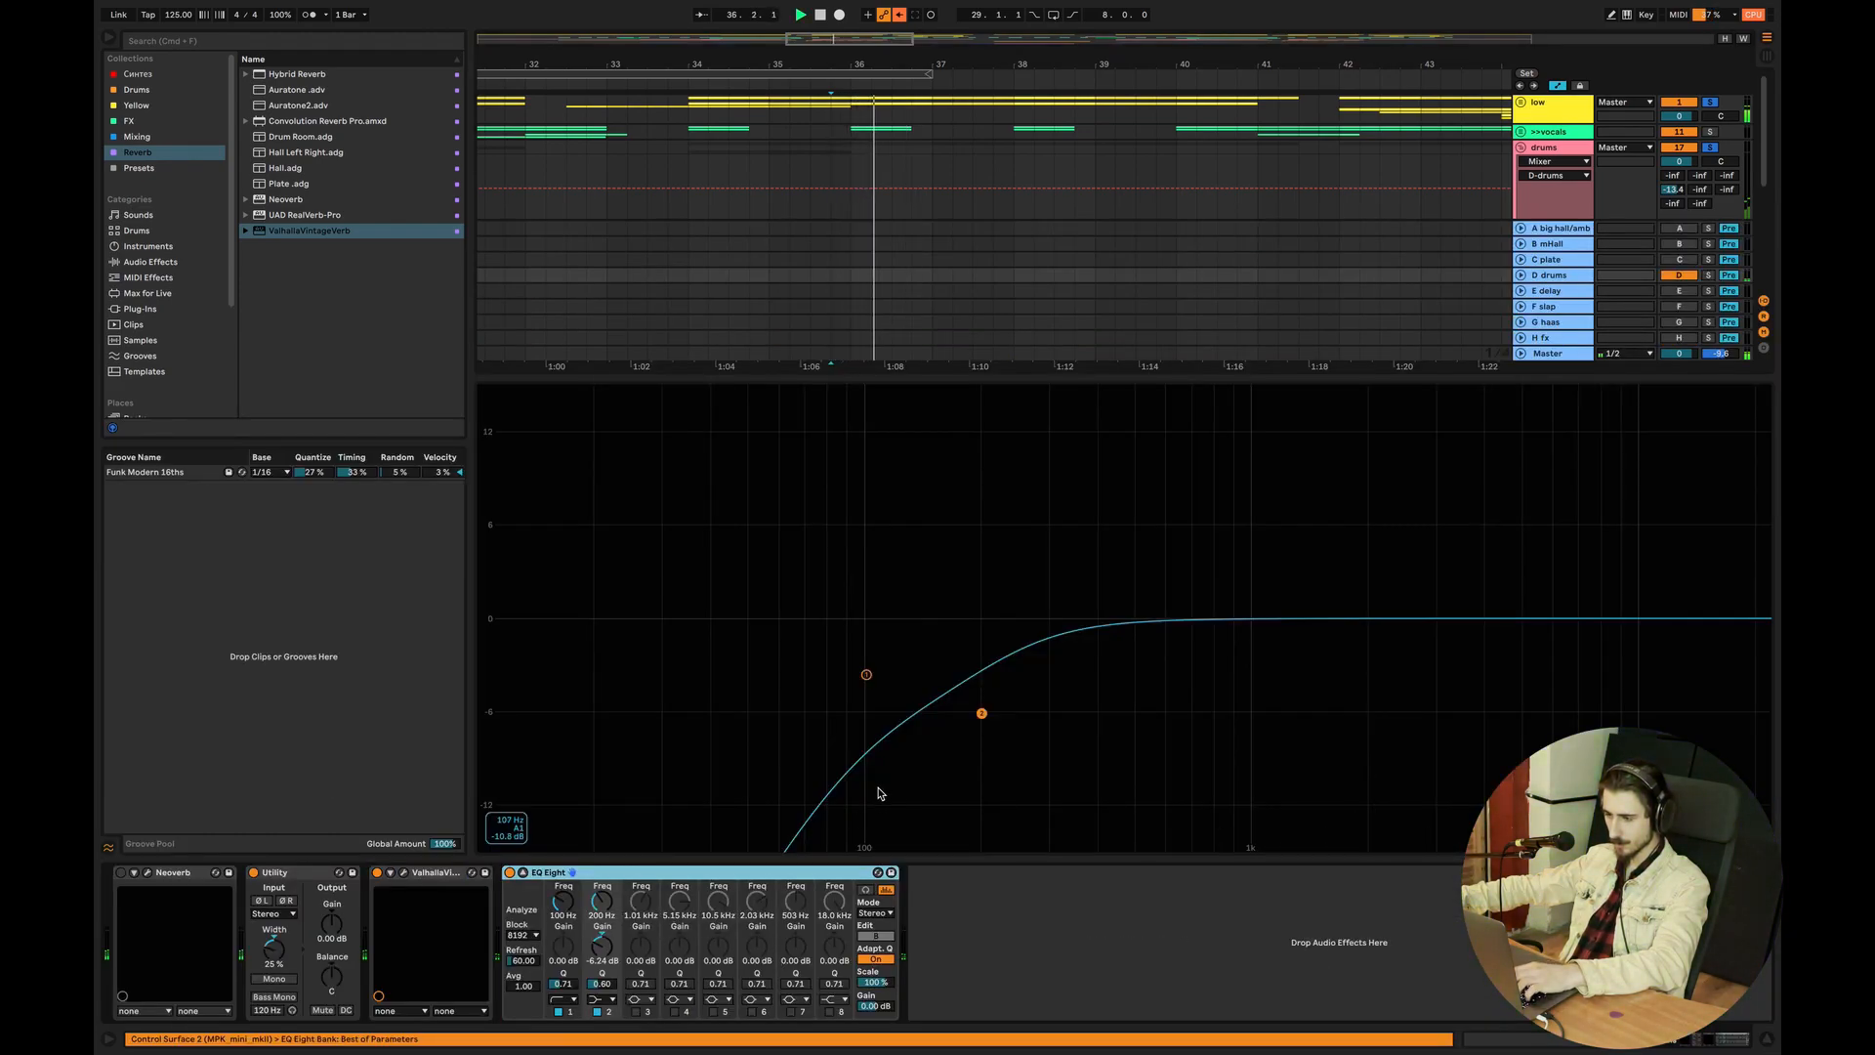
pyautogui.moveTo(982, 714); pyautogui.dragTo(1050, 713)
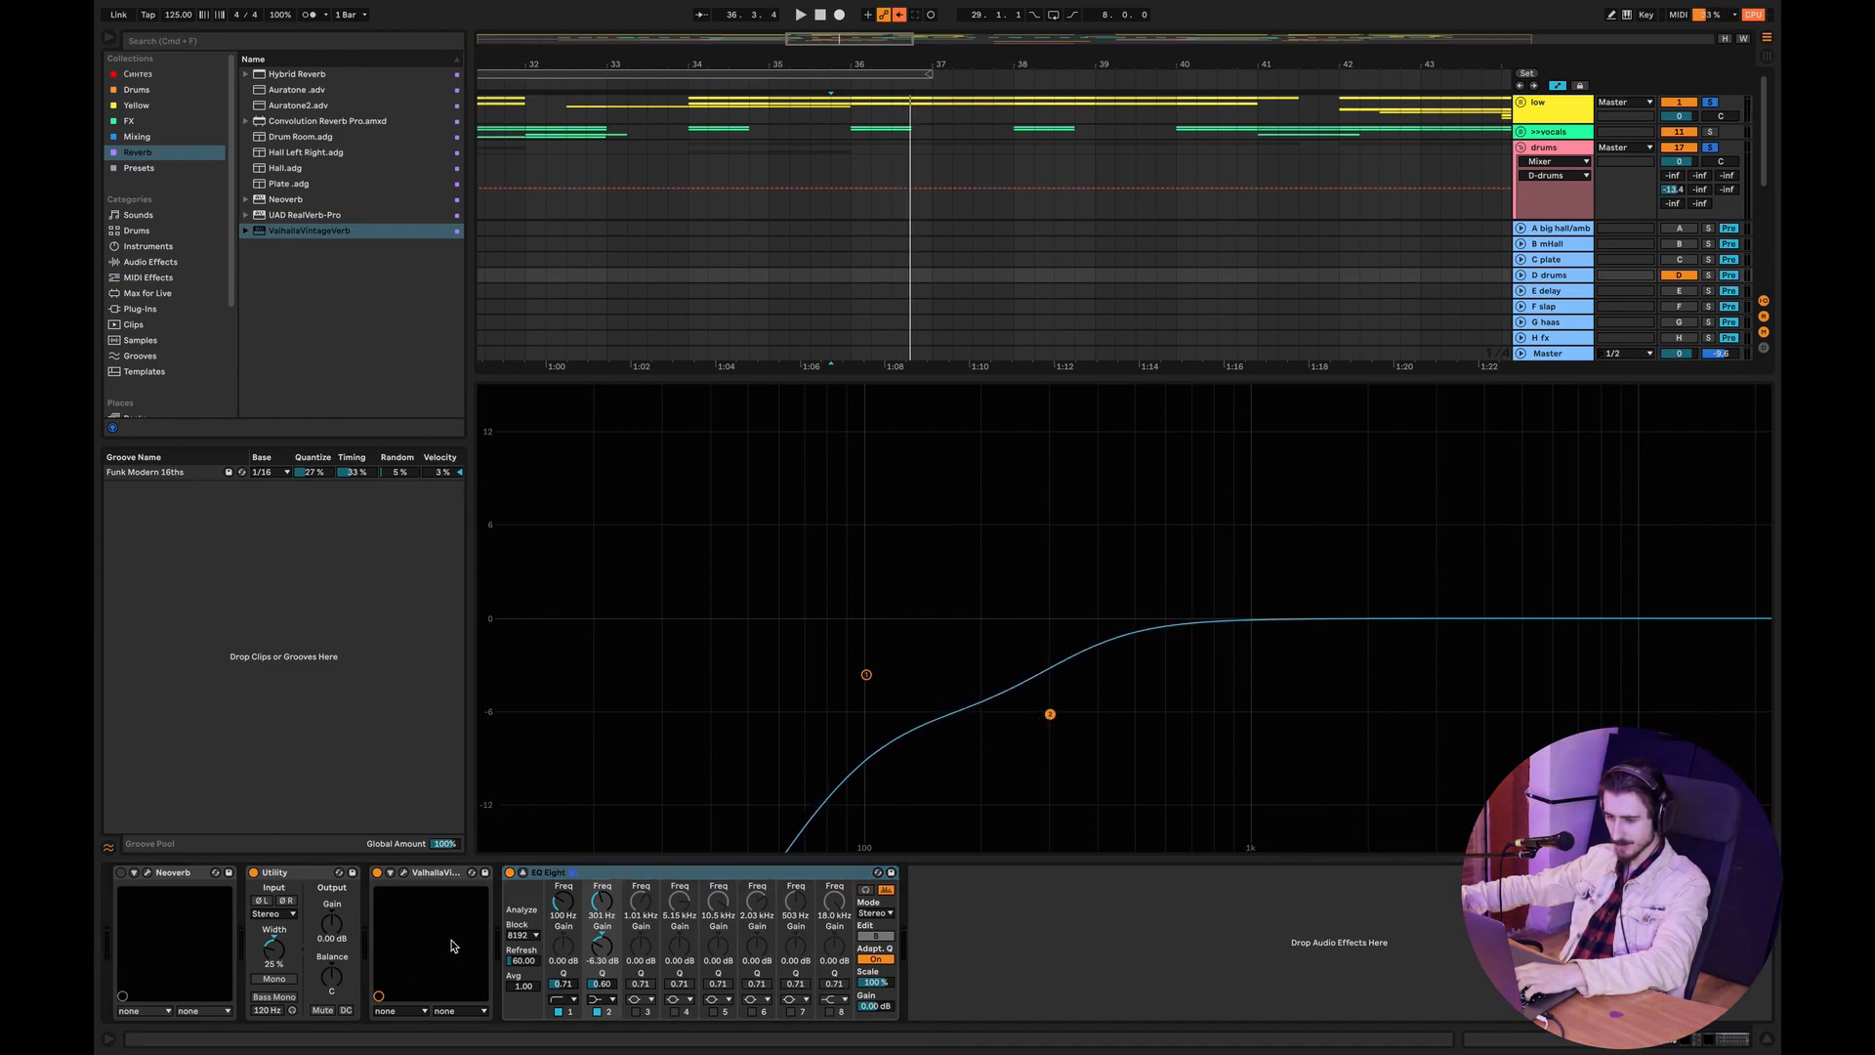
pyautogui.click(434, 883)
pyautogui.click(1102, 932)
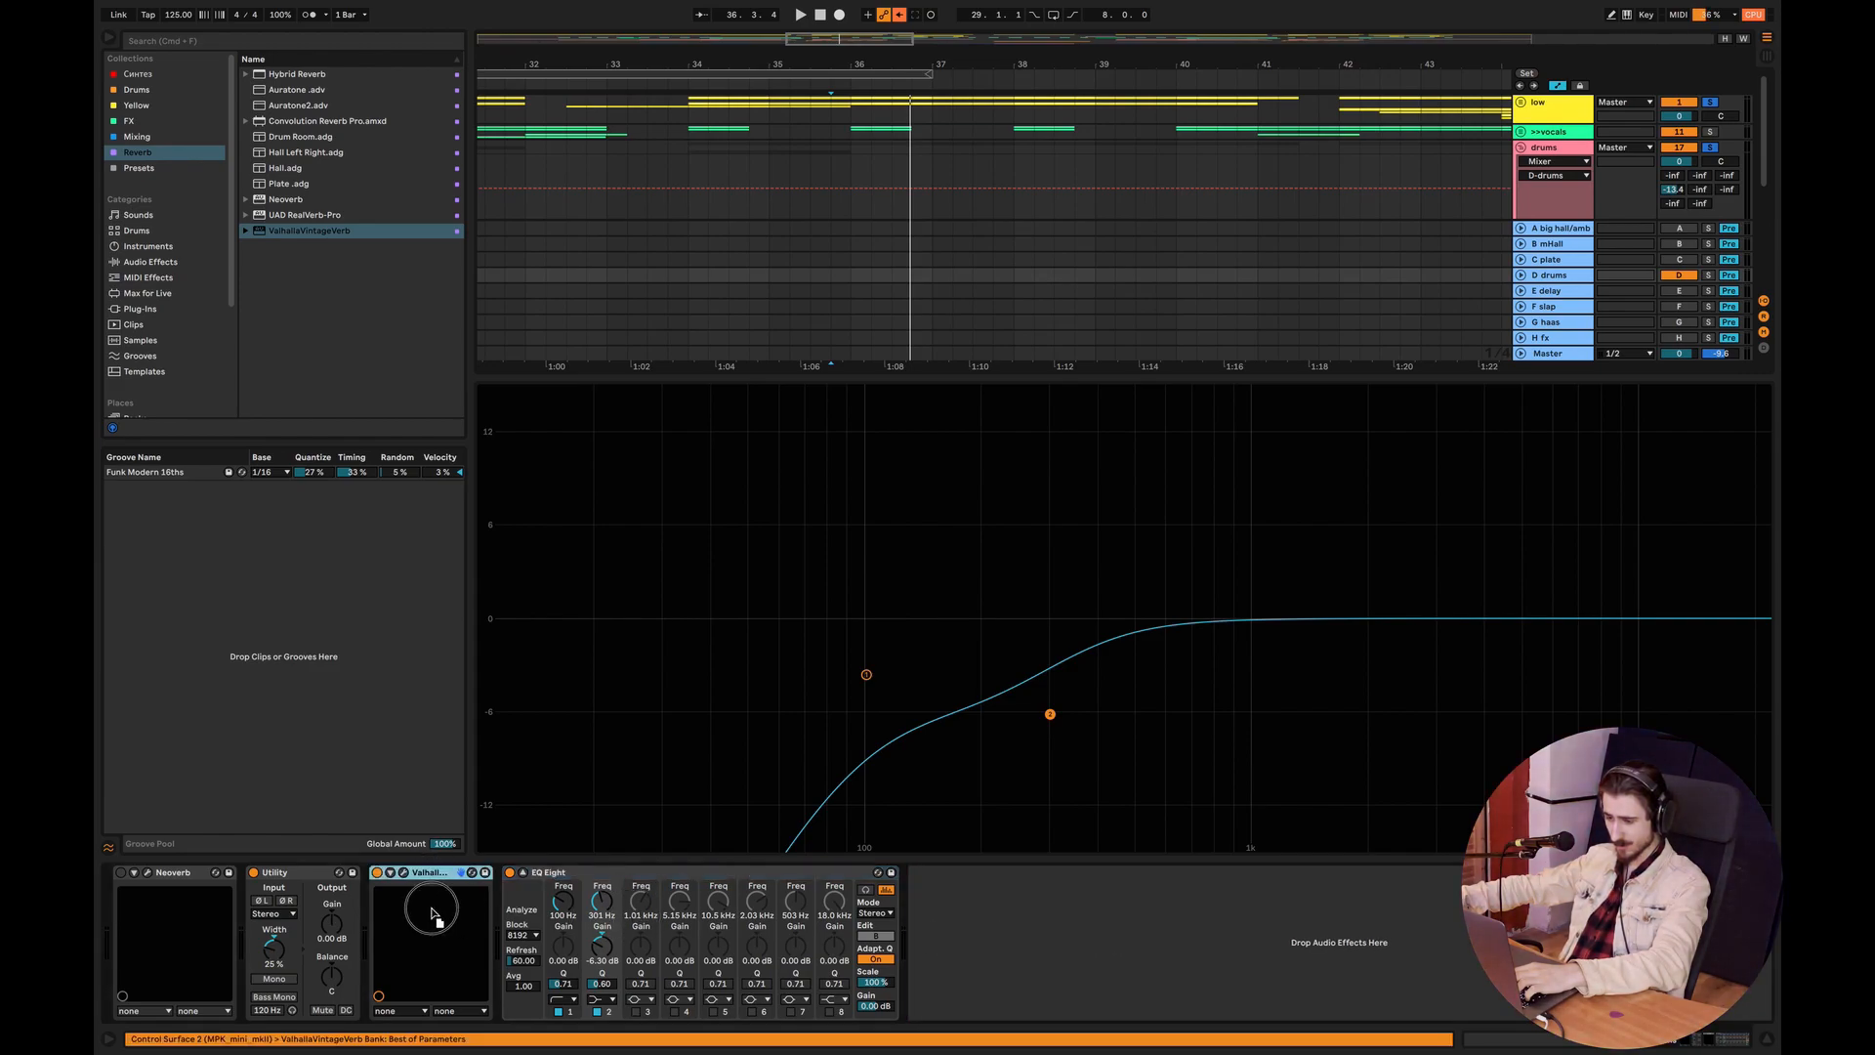
pyautogui.press('space')
pyautogui.click(1052, 970)
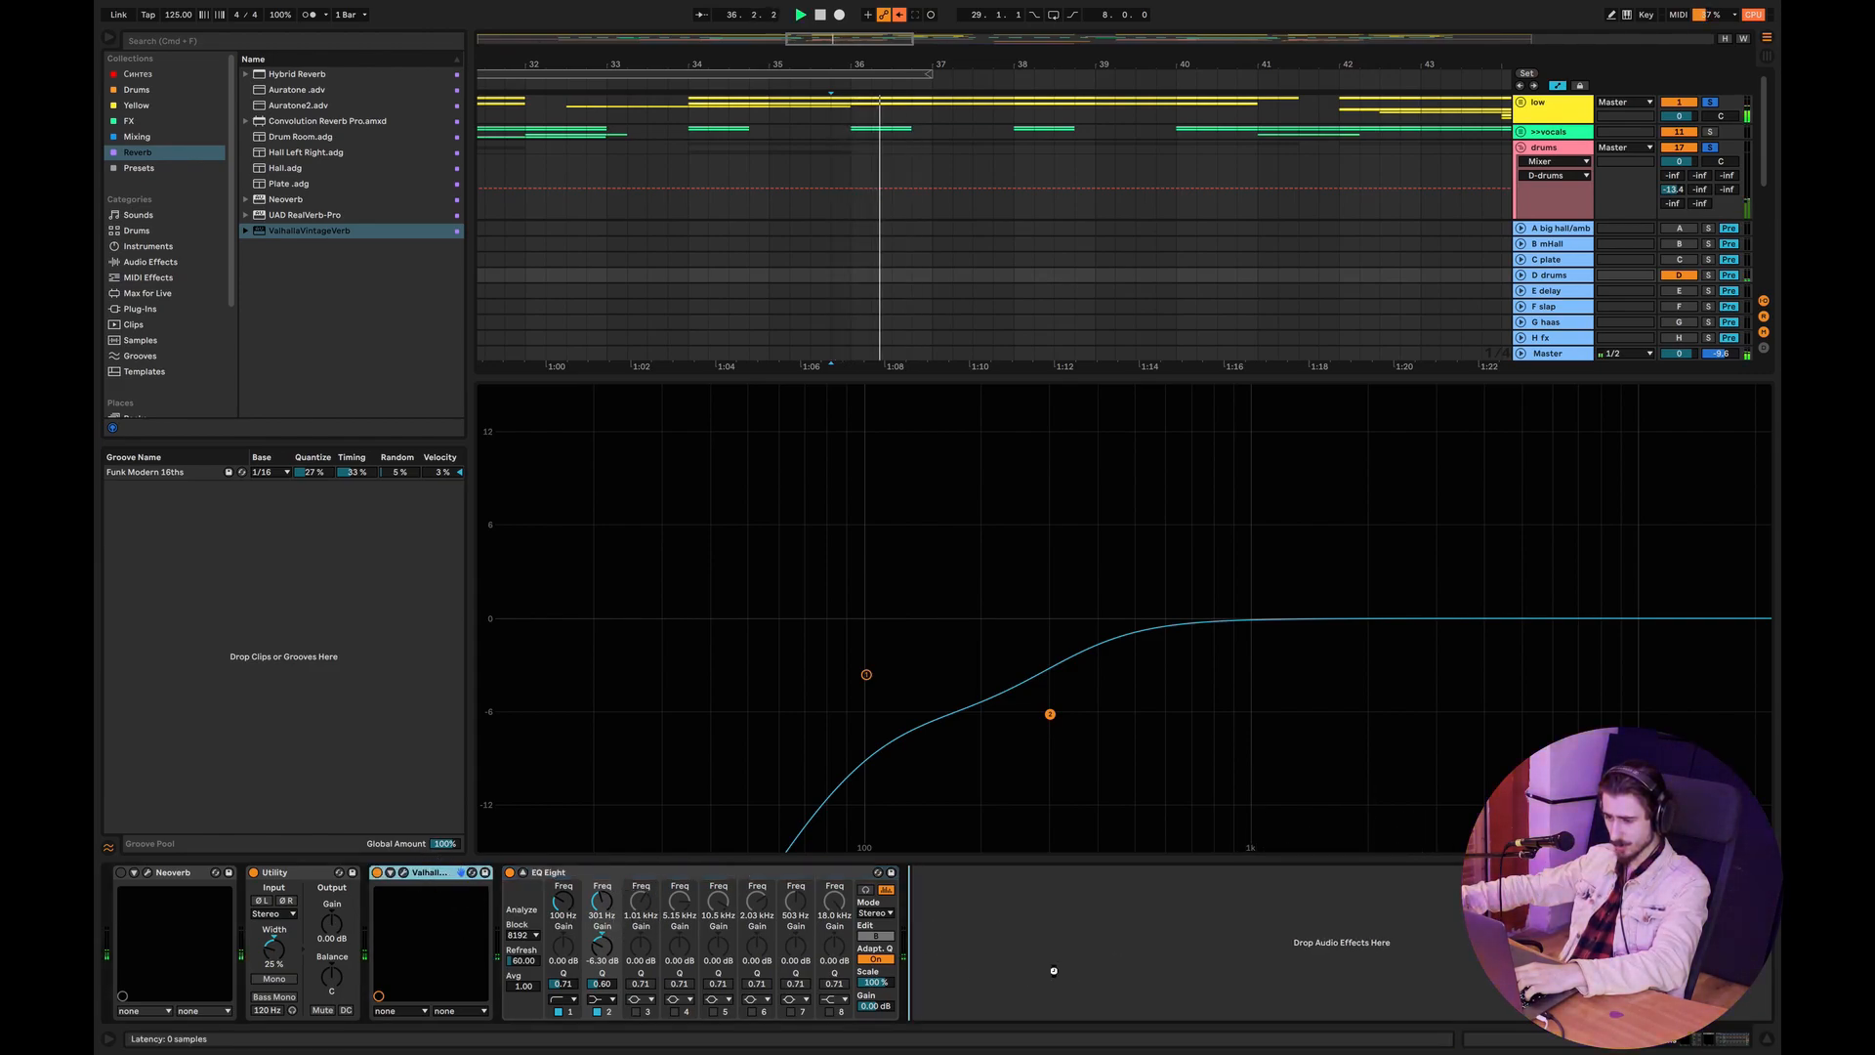
pyautogui.moveTo(1053, 969); pyautogui.dragTo(1063, 969)
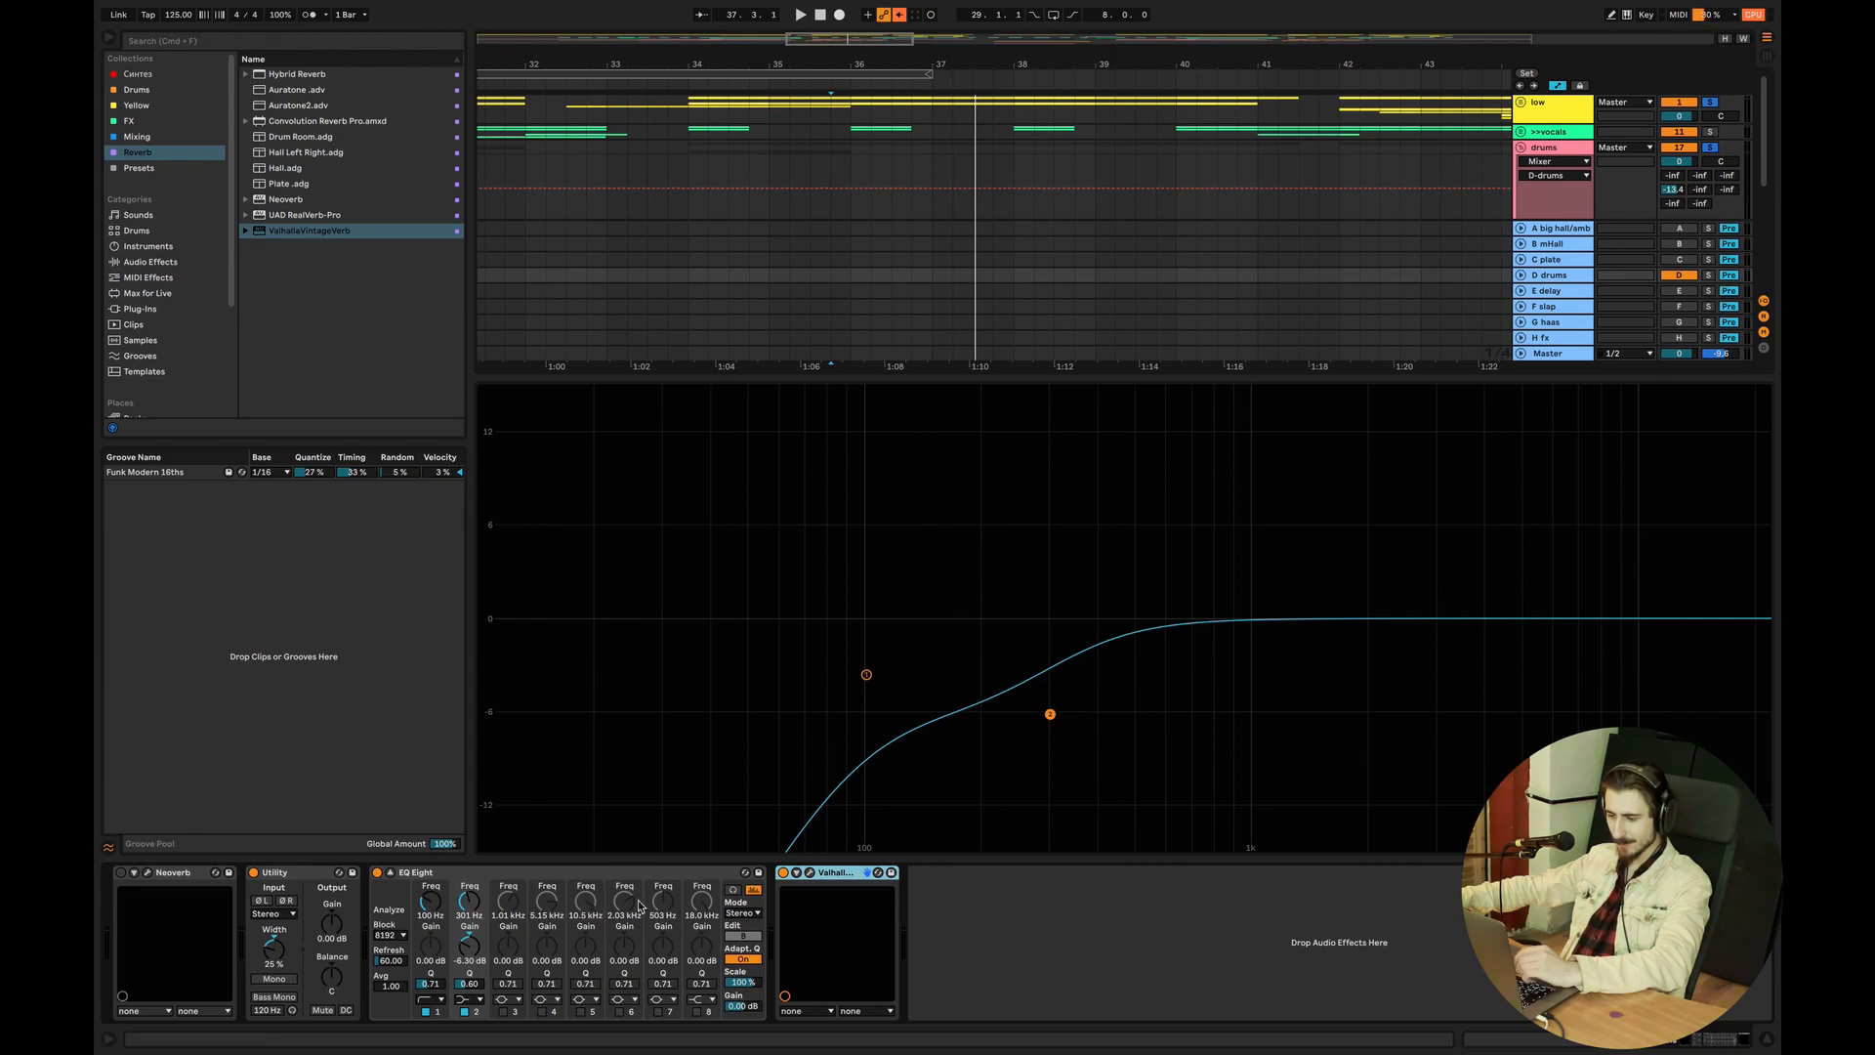
# Lower the Q of the D-drums EQ's first band to 0.32 and audition the low cut.
pyautogui.moveTo(430, 983); pyautogui.dragTo(431, 1022)
pyautogui.press('space')
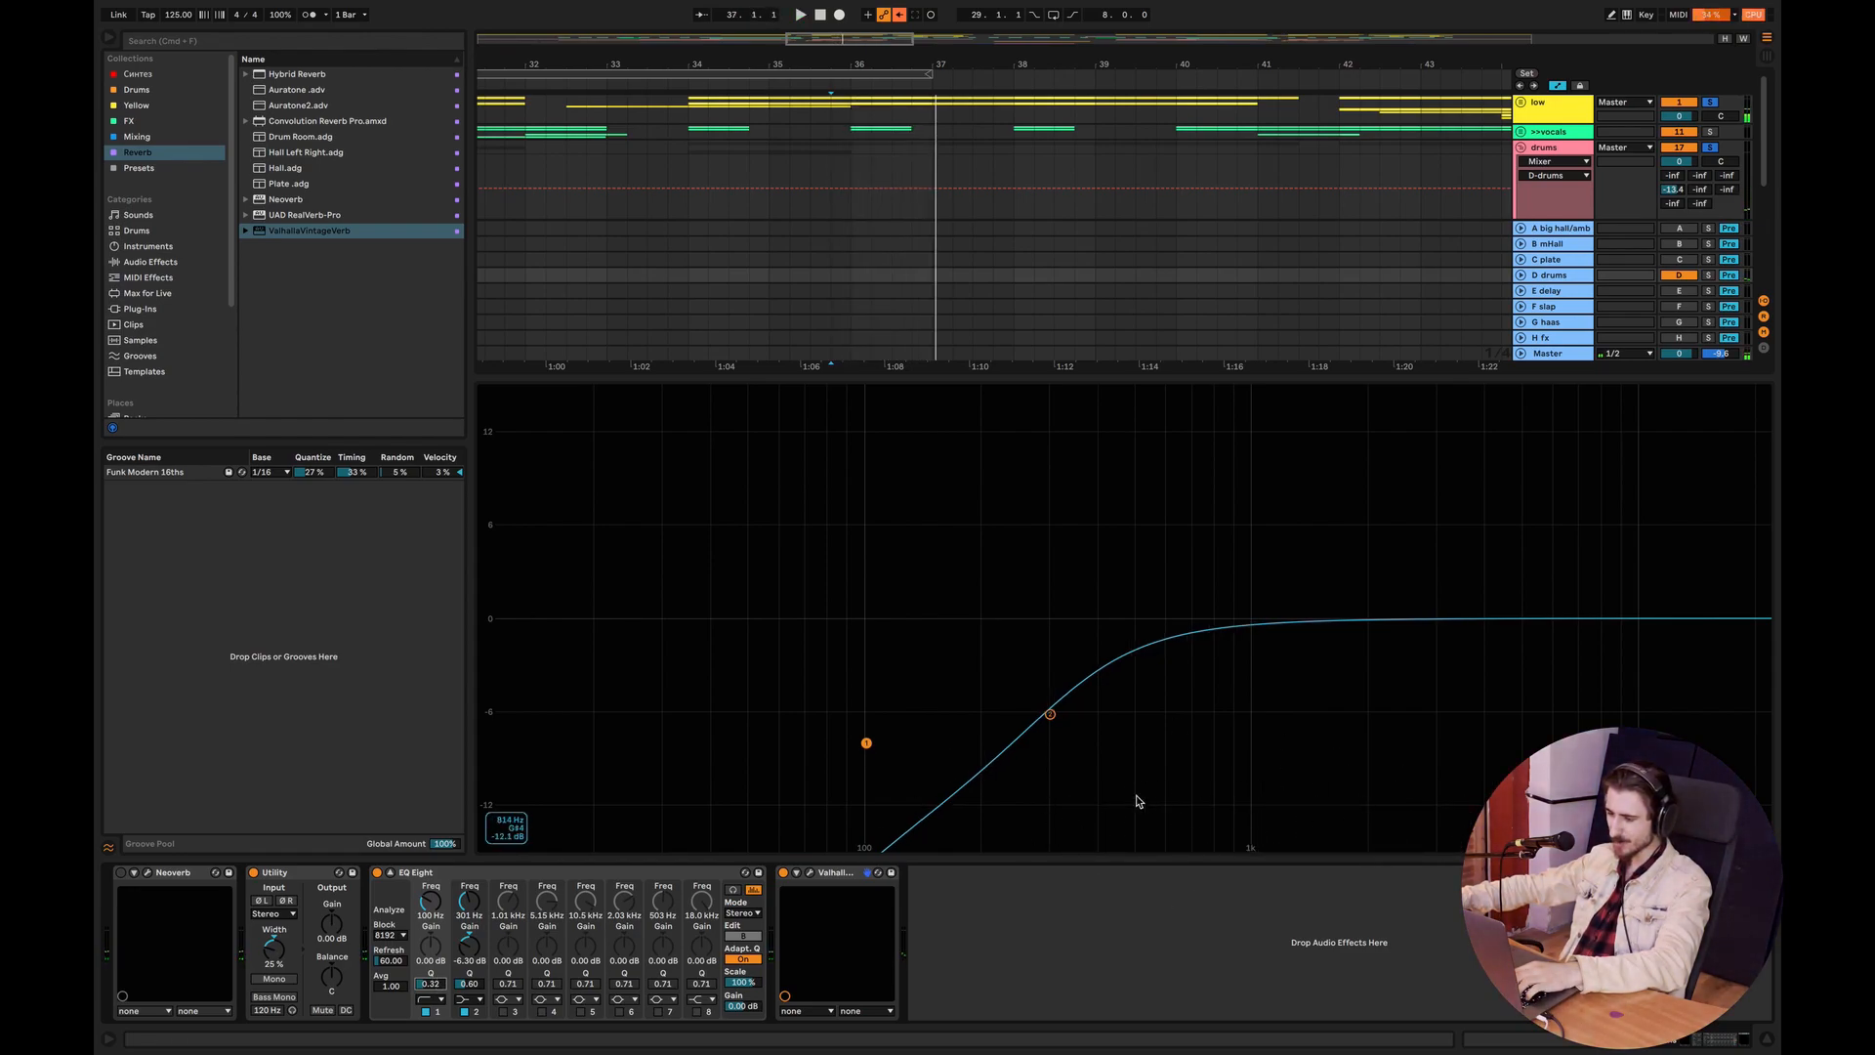
pyautogui.moveTo(1053, 841); pyautogui.dragTo(865, 711)
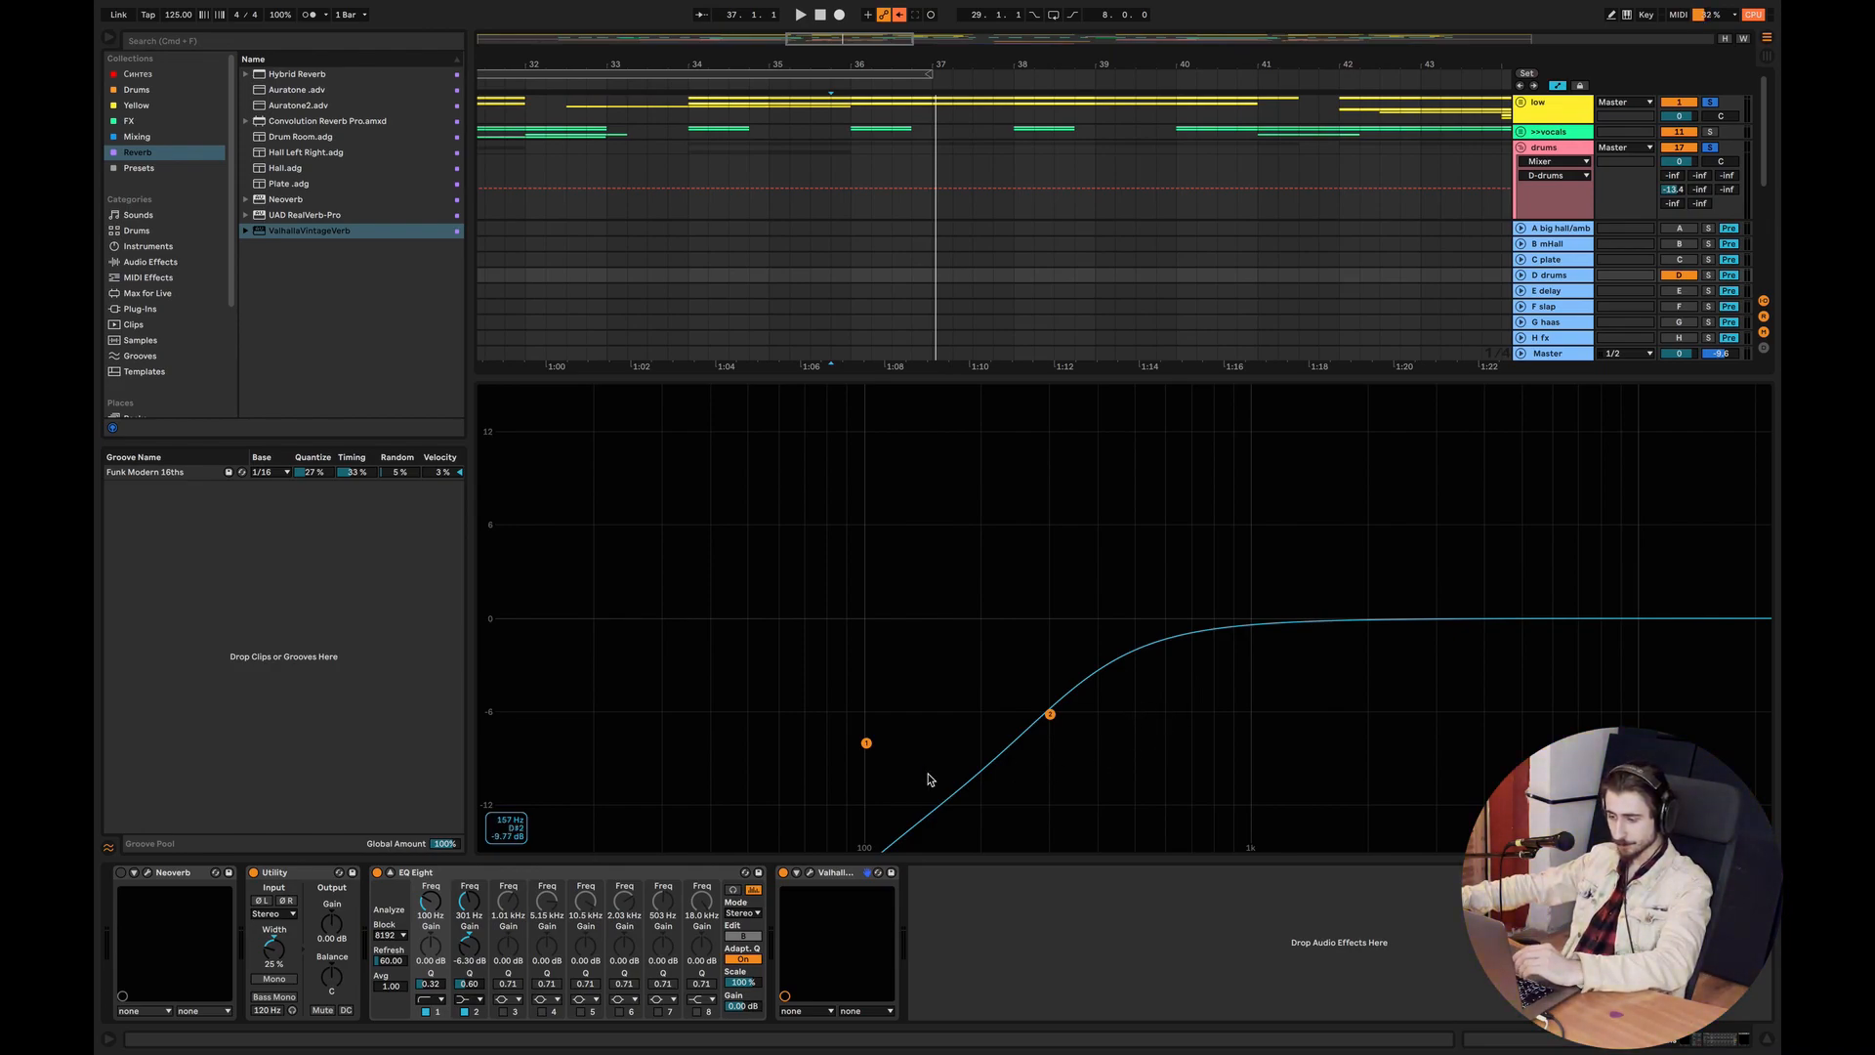
# Add the Sidechain.adg preset after ValhallaVintageVerb on the D-drums return.
pyautogui.click(141, 142)
pyautogui.moveTo(461, 187); pyautogui.dragTo(469, 128)
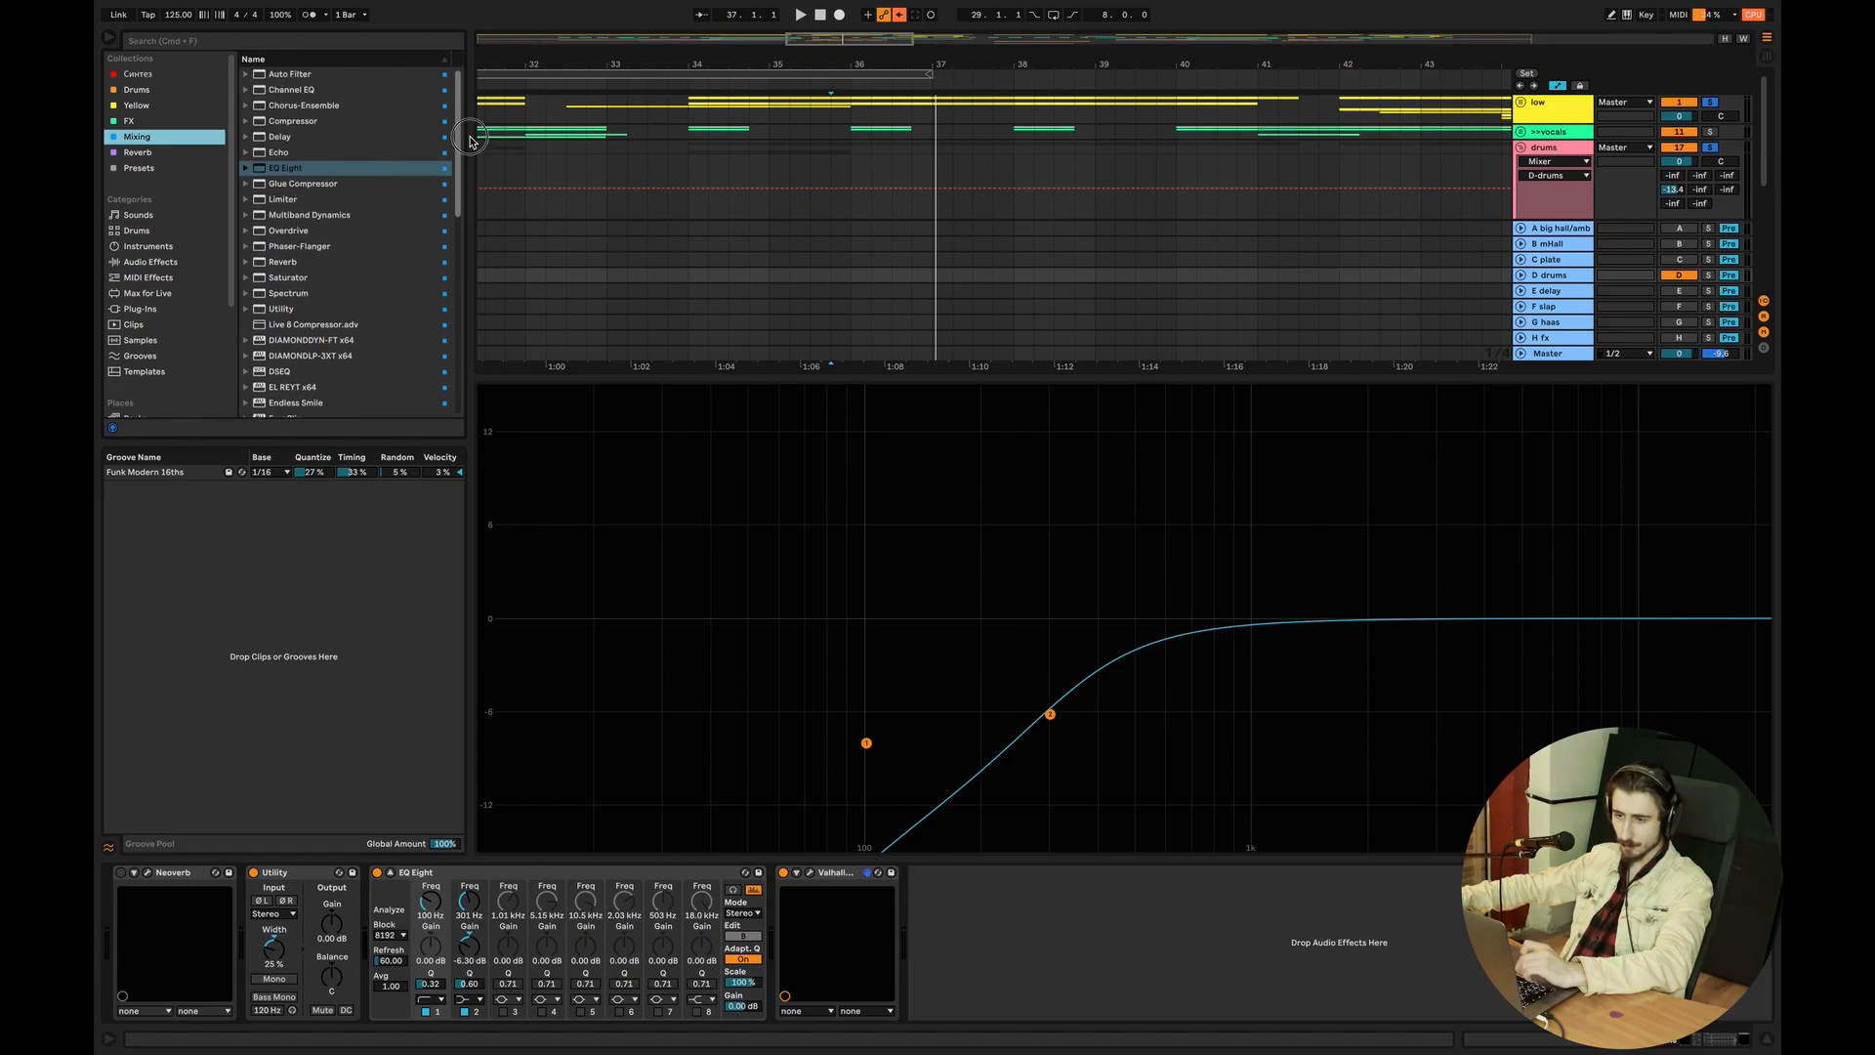
pyautogui.click(142, 168)
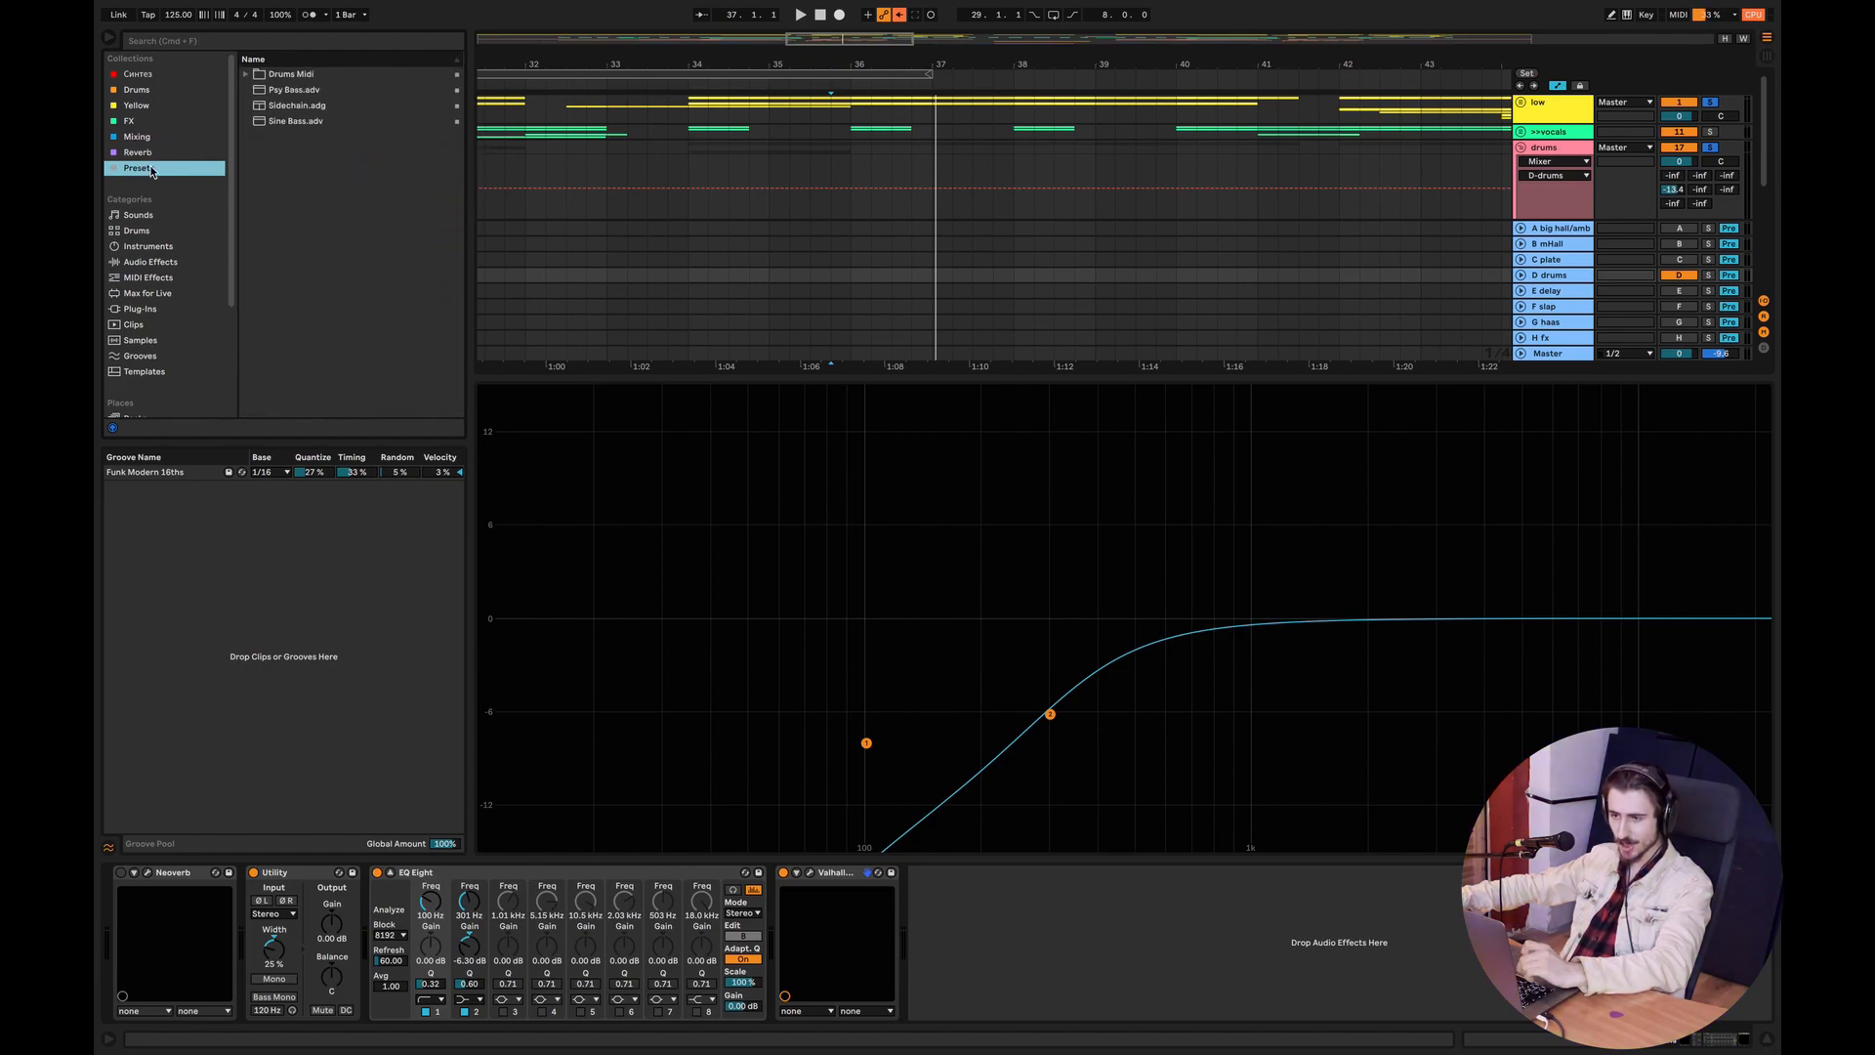
pyautogui.click(299, 106)
pyautogui.press('Return')
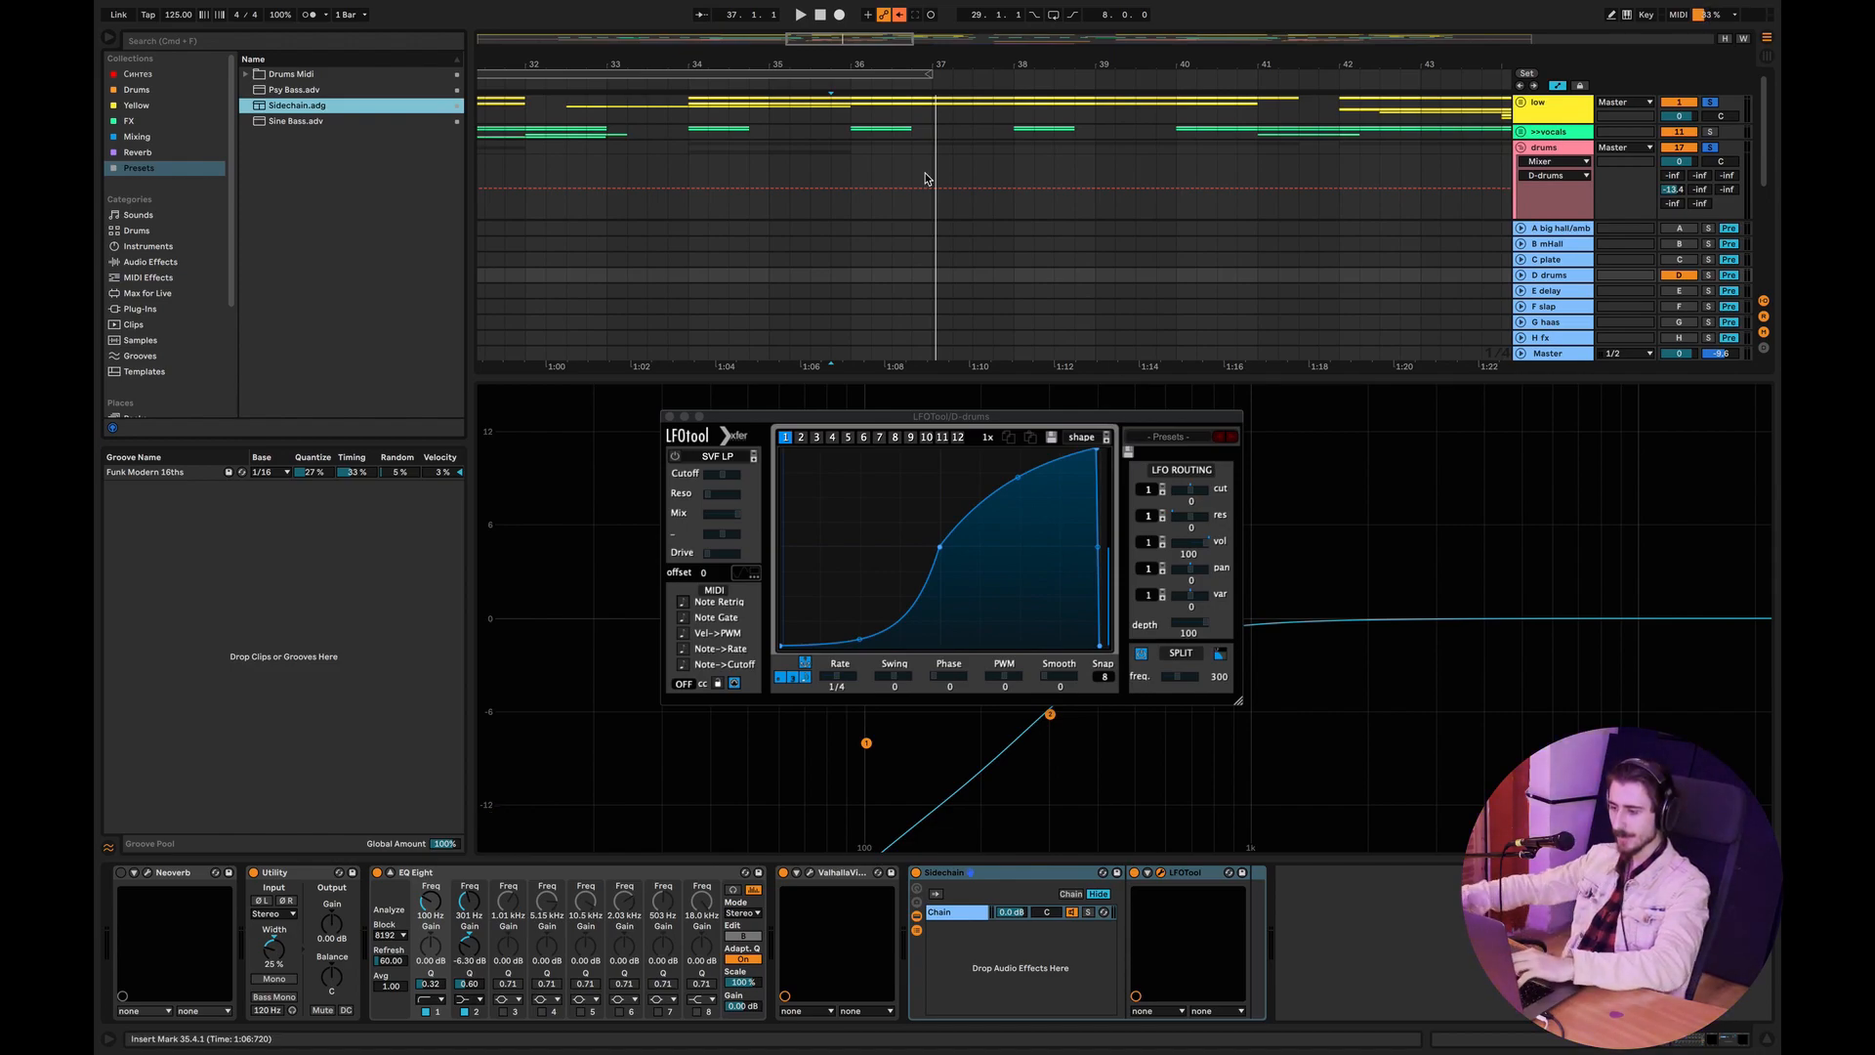
# Reshape the LFOTool volume curve to stay at zero for about the first quarter and rise steeply, and close its window.
pyautogui.moveTo(940, 547); pyautogui.dragTo(856, 648)
pyautogui.moveTo(963, 535); pyautogui.dragTo(972, 468)
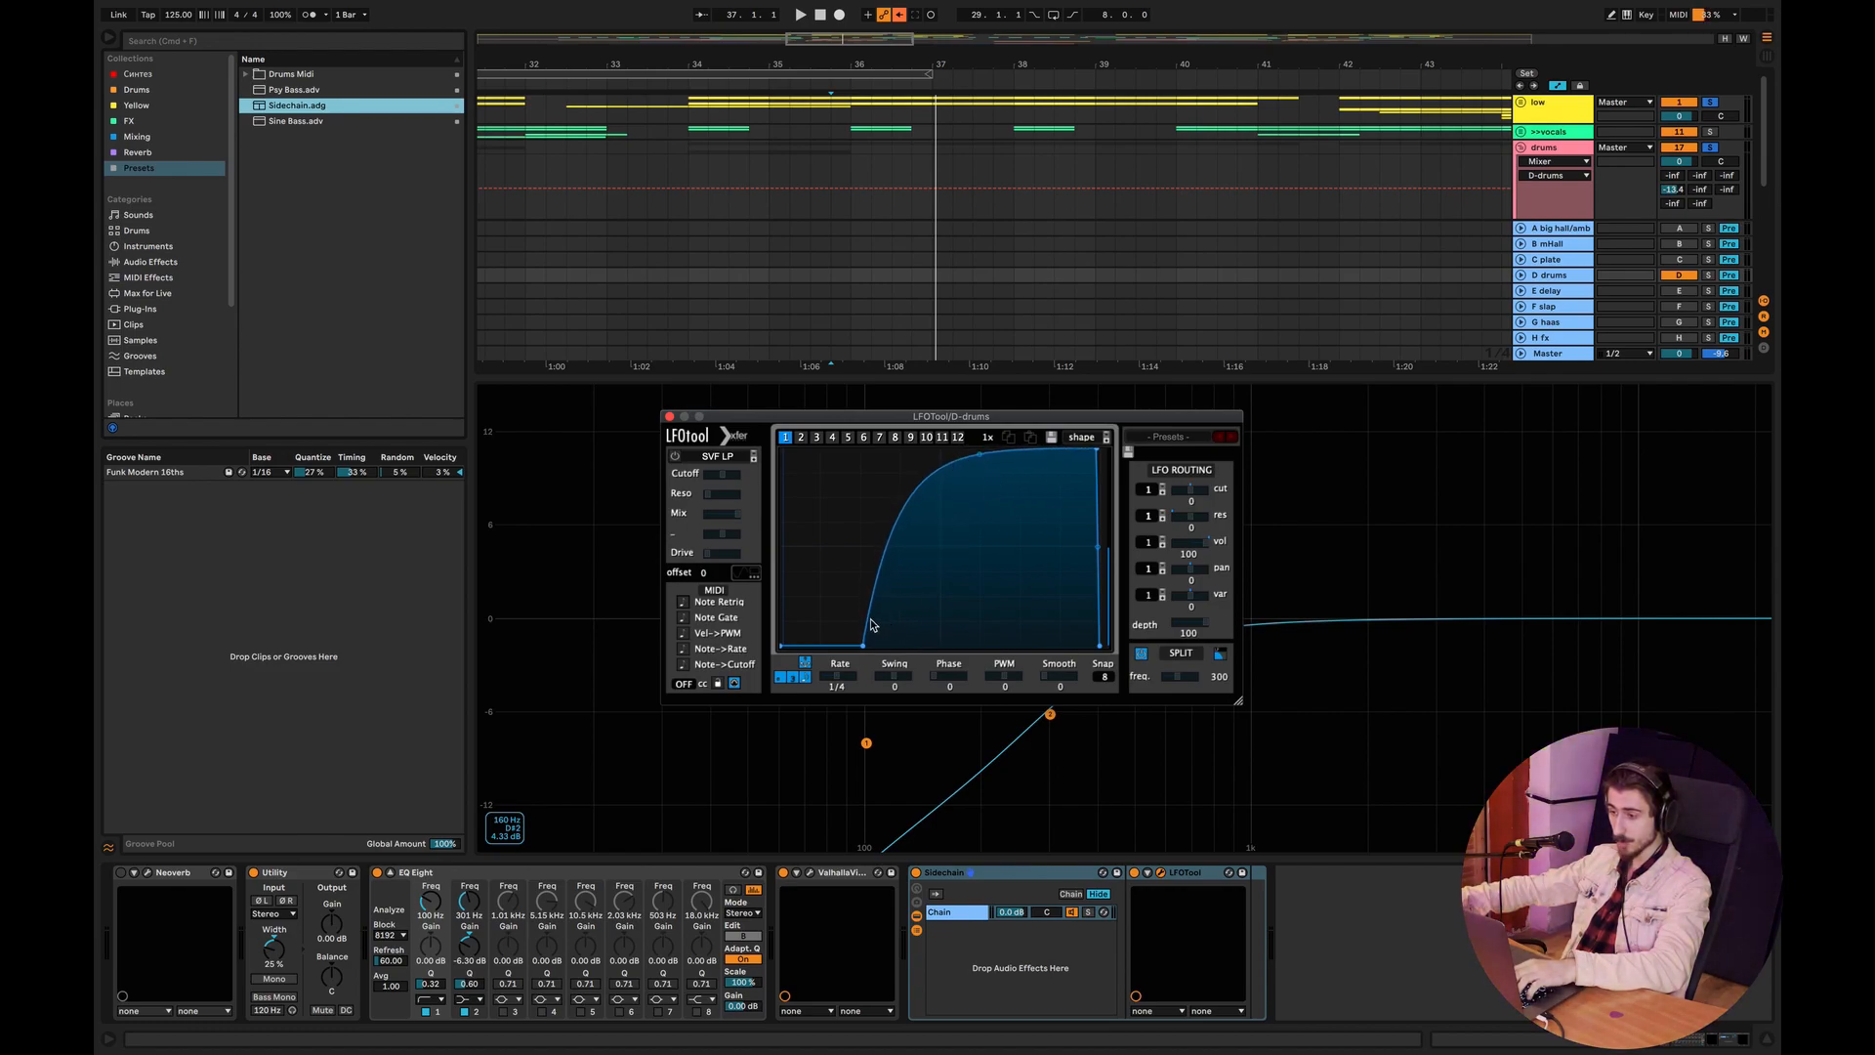
pyautogui.moveTo(864, 647); pyautogui.dragTo(870, 647)
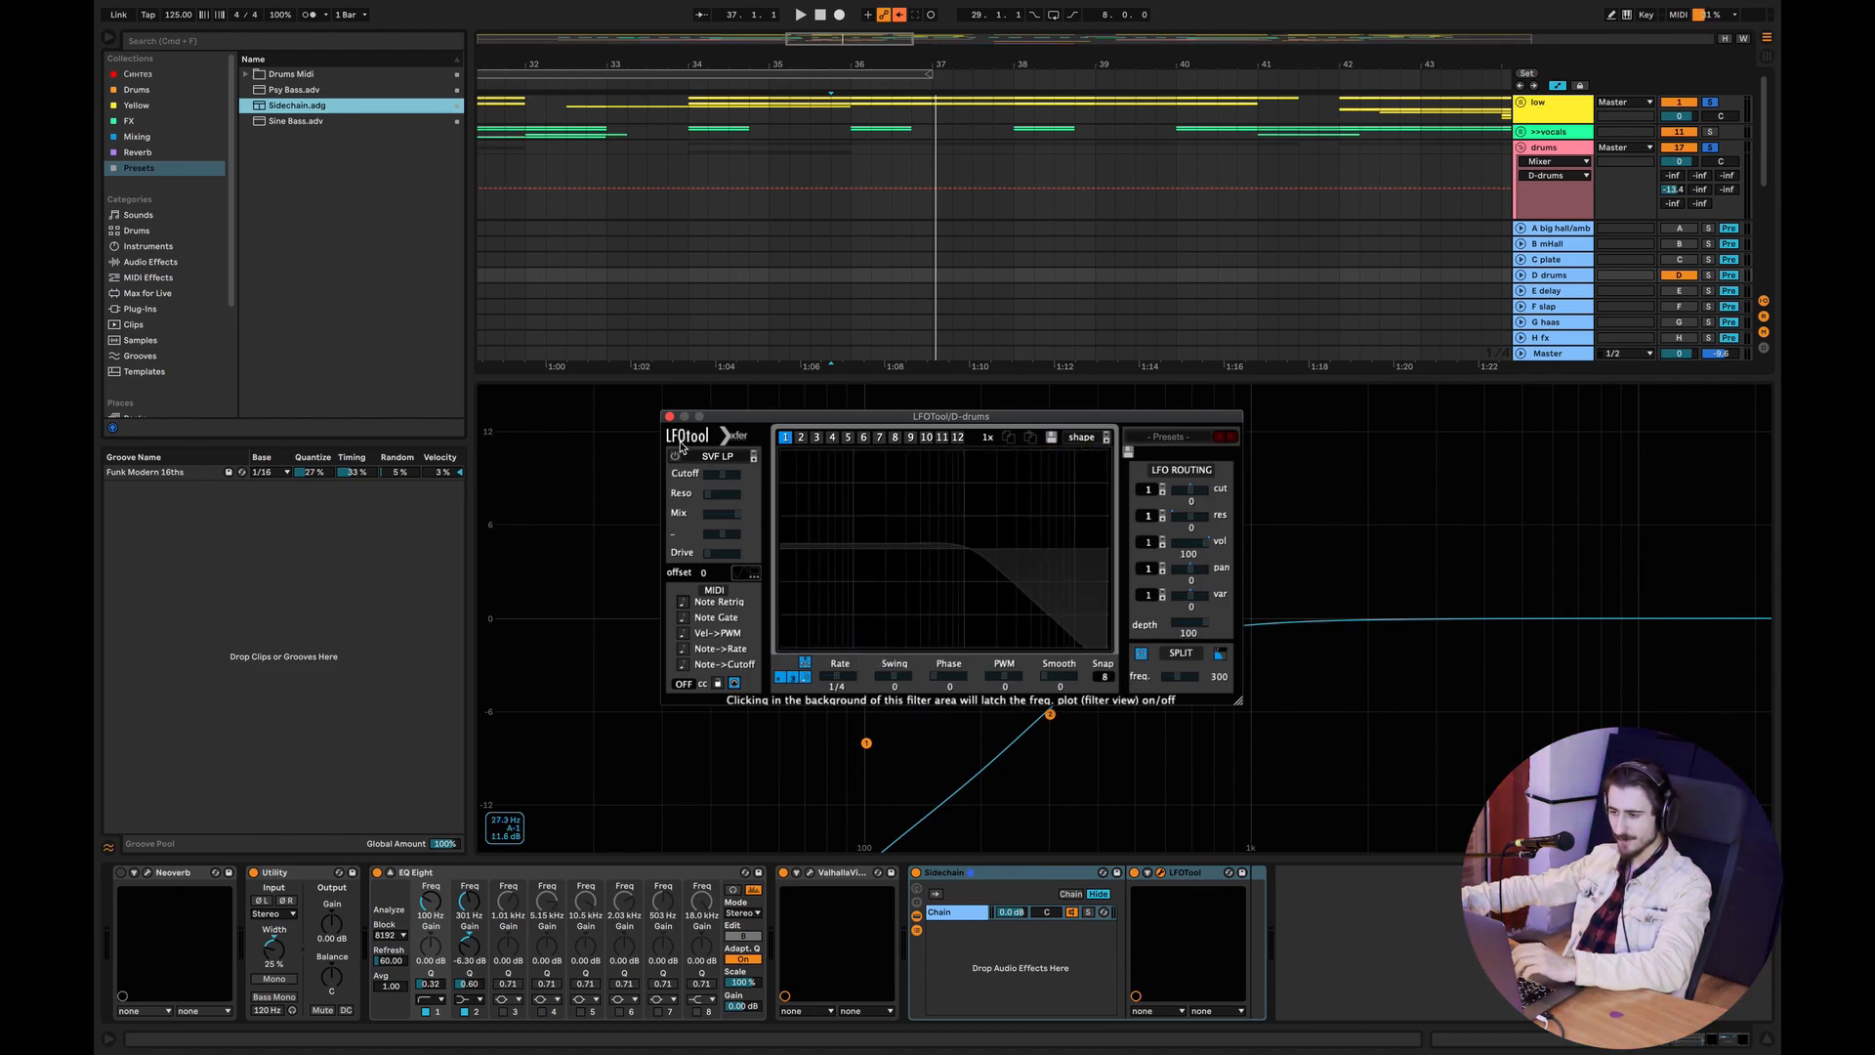
pyautogui.click(669, 416)
# Insert a Compressor between EQ Eight and ValhallaVintageVerb on D-drums and set its threshold to -60.0 dB while auditioning.
pyautogui.click(149, 140)
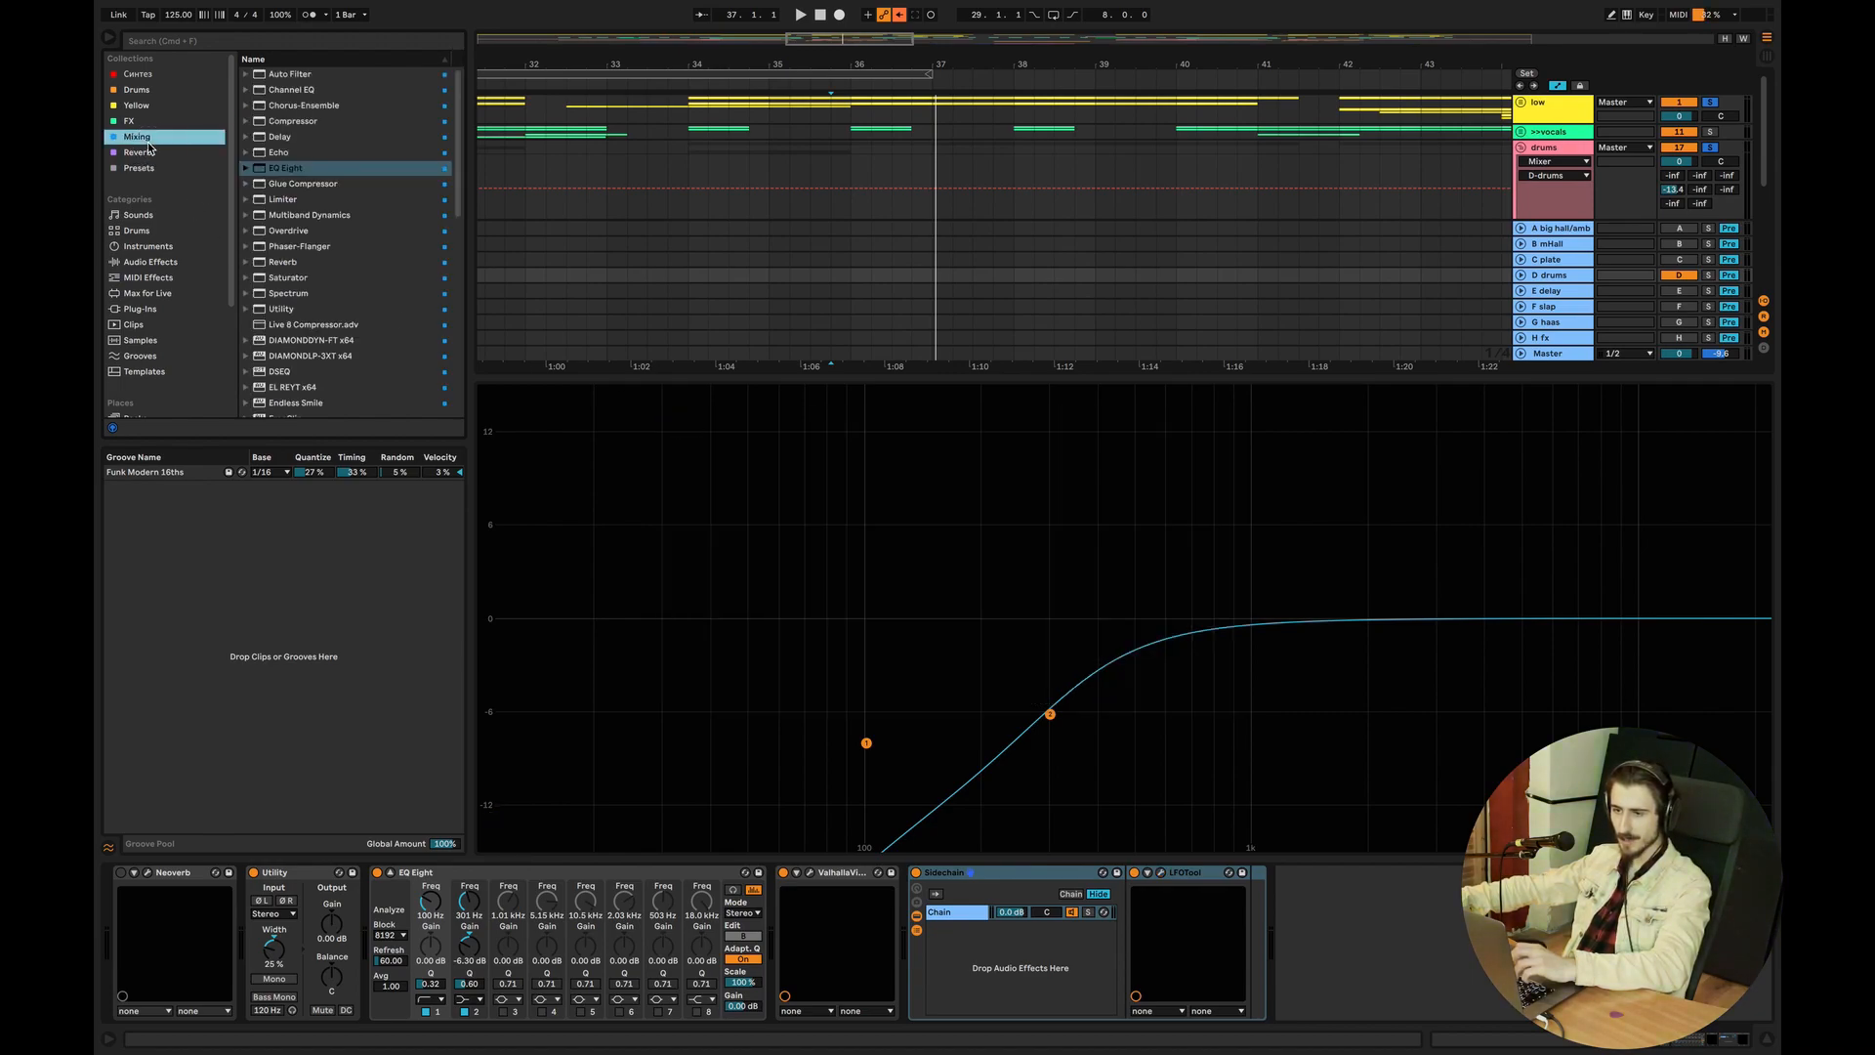
pyautogui.moveTo(293, 121); pyautogui.dragTo(781, 892)
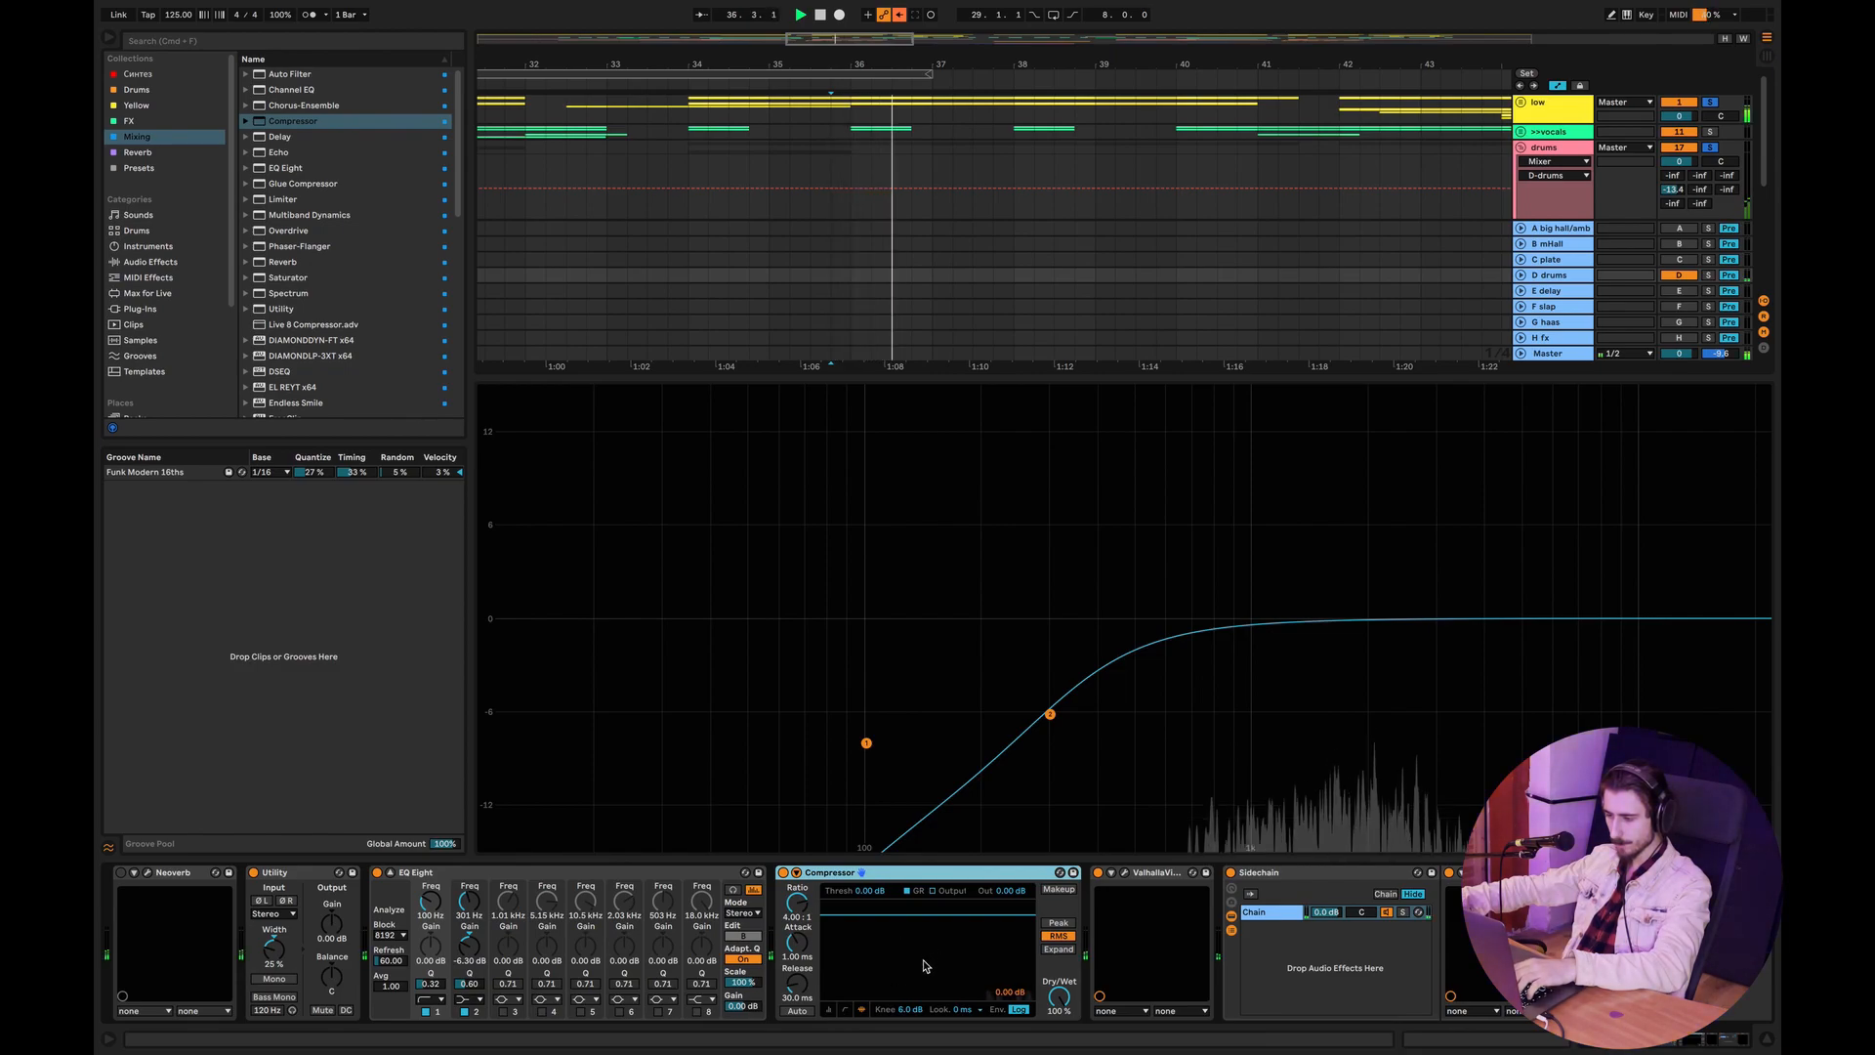
pyautogui.moveTo(904, 916); pyautogui.dragTo(904, 994)
pyautogui.press('space')
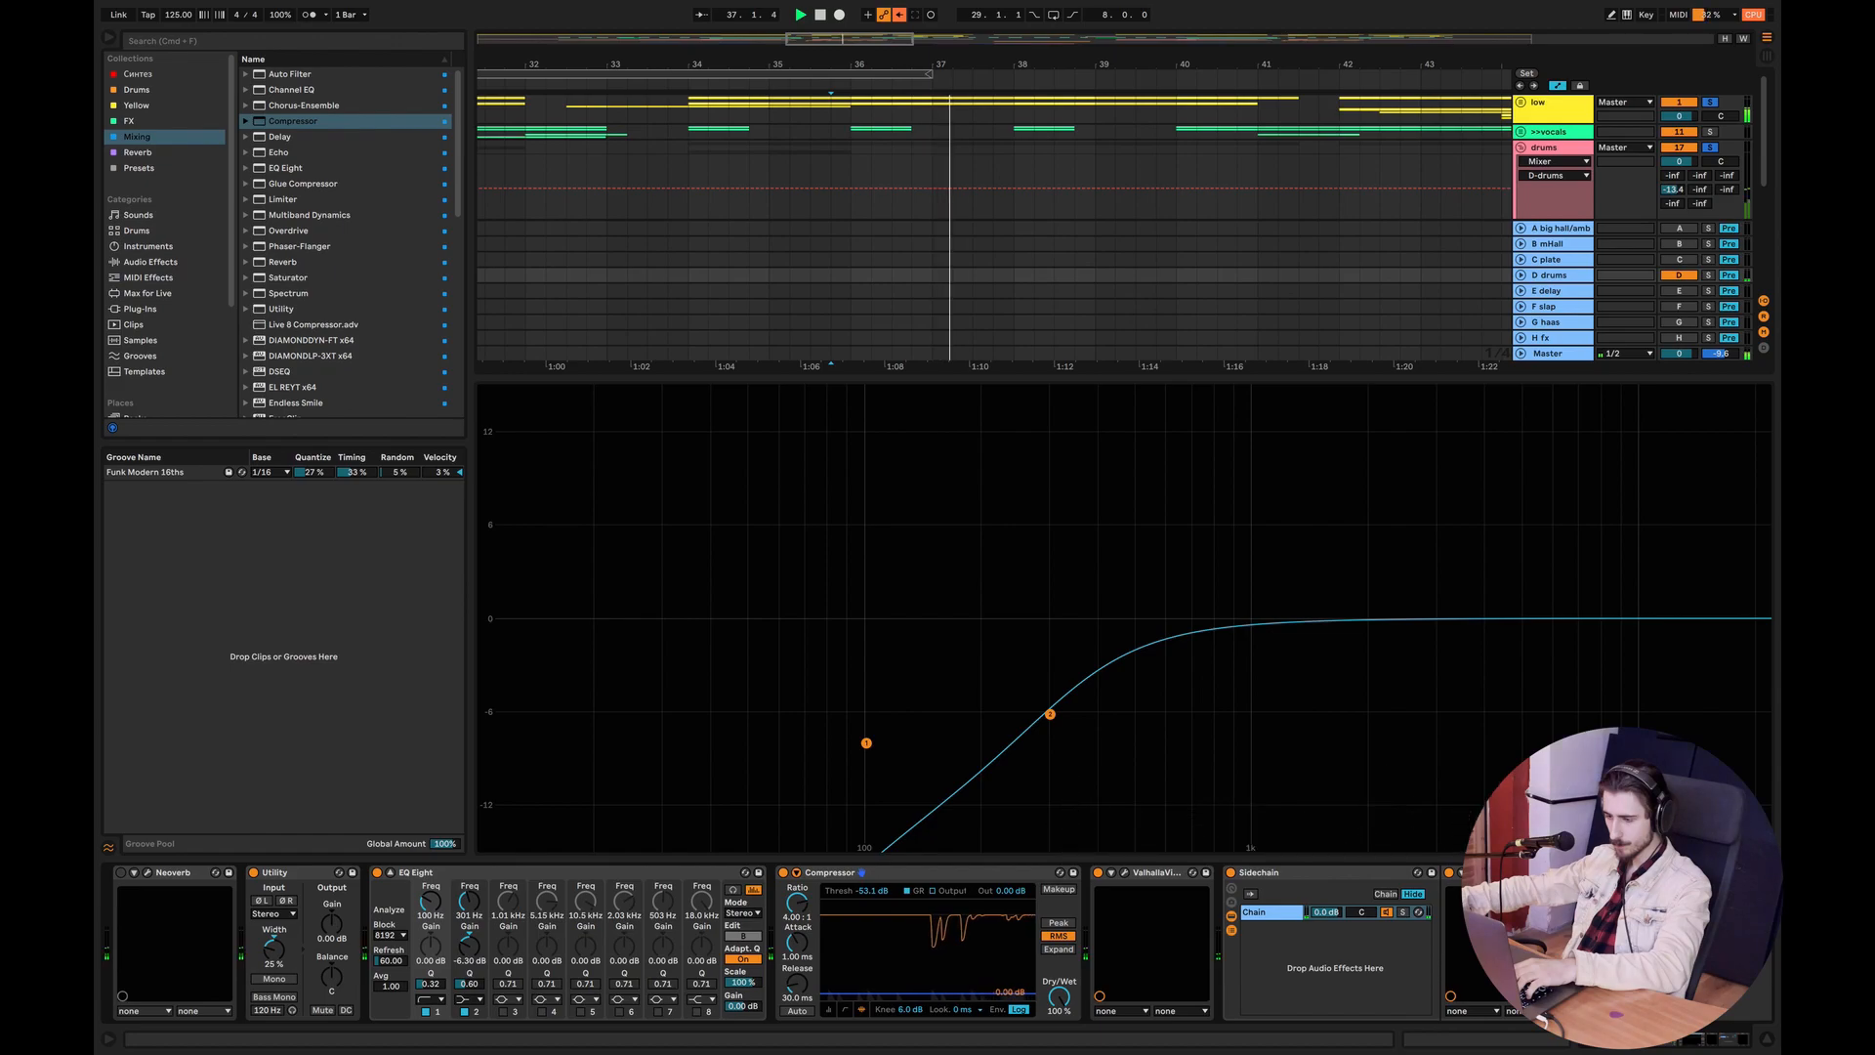
pyautogui.press('space')
pyautogui.moveTo(884, 891); pyautogui.dragTo(885, 899)
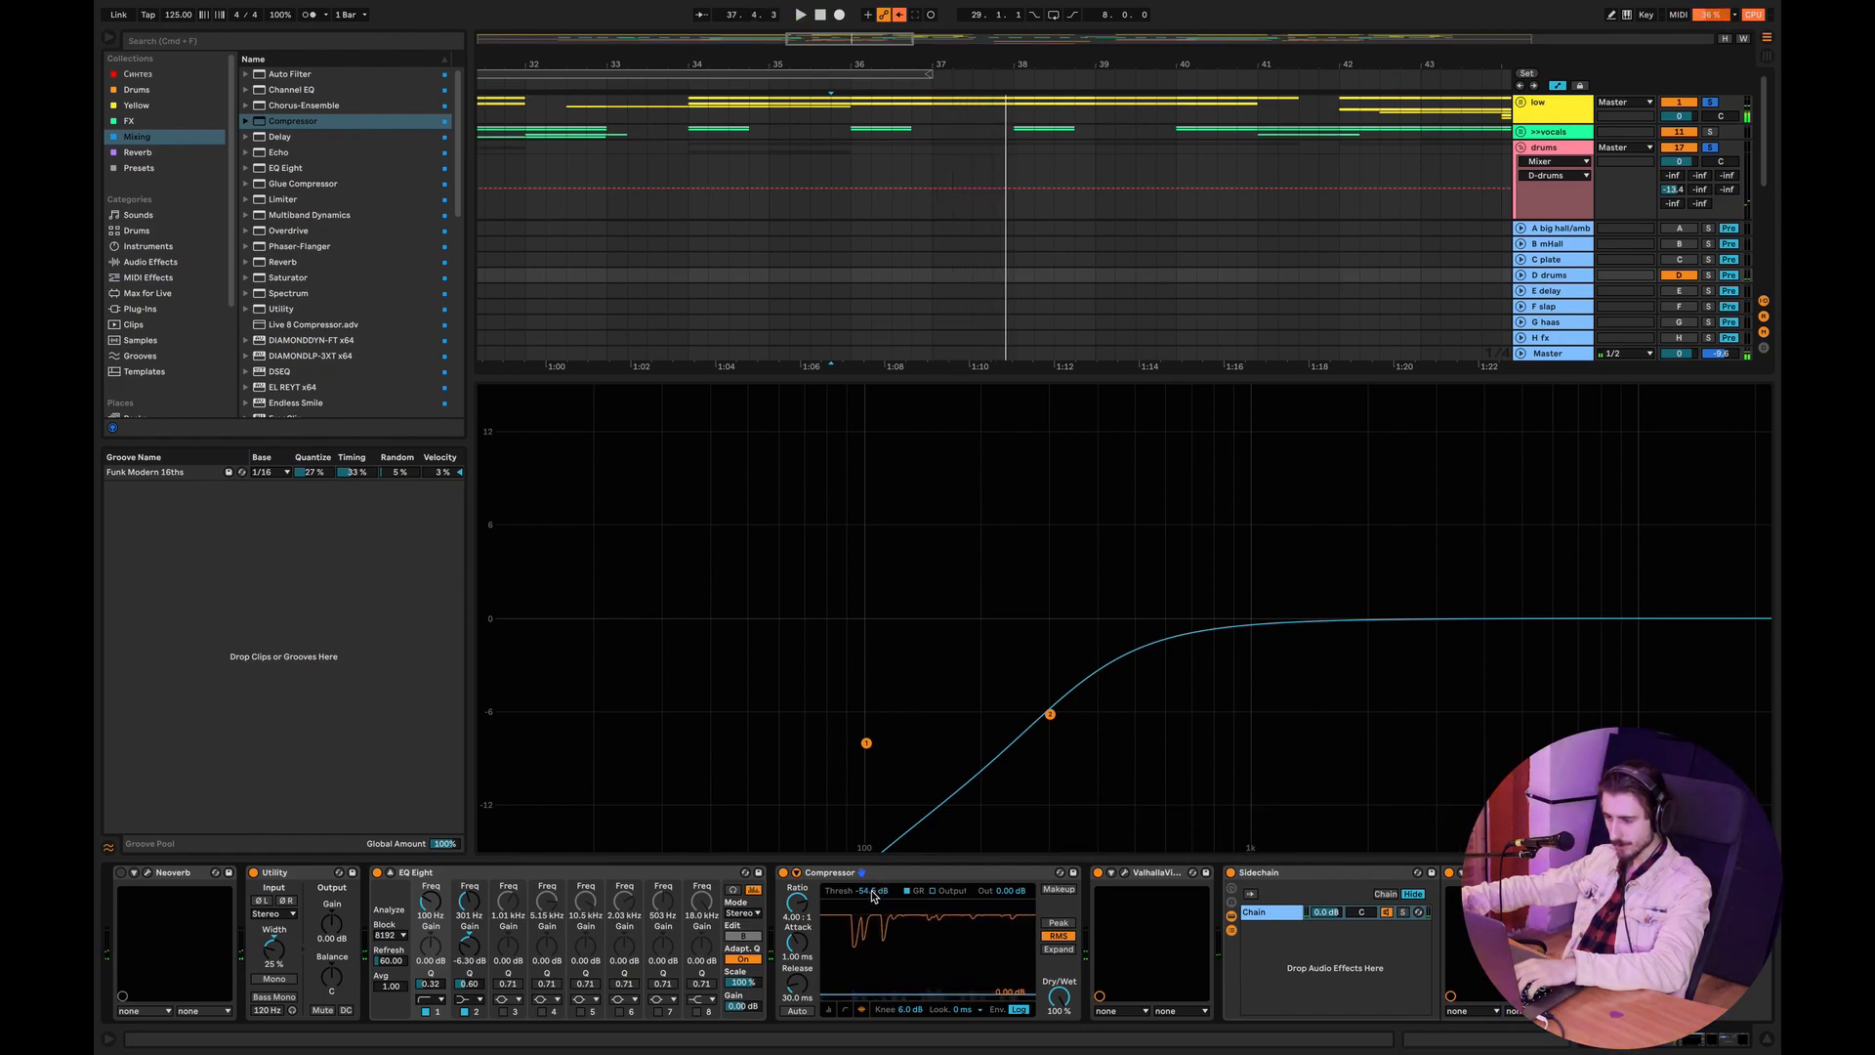
pyautogui.press('Down')
pyautogui.press('Down')
pyautogui.press('space')
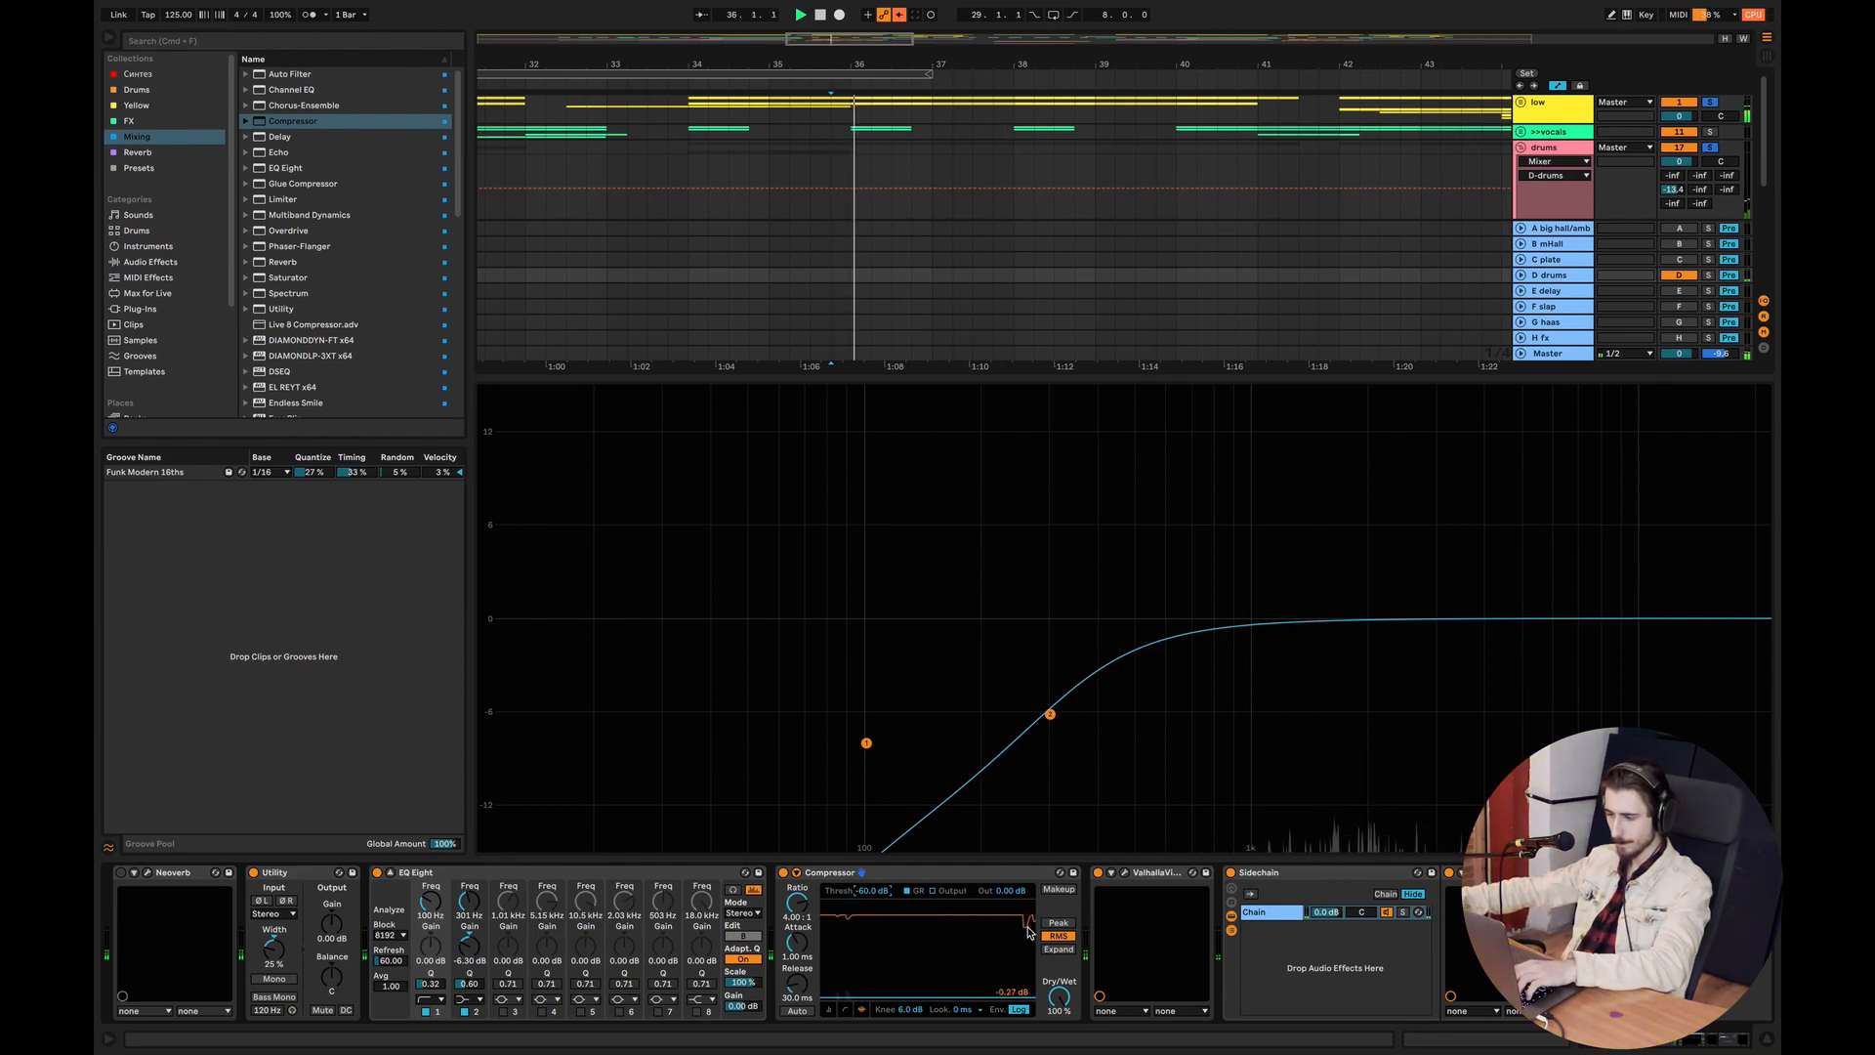
pyautogui.press('space')
# Set the compressor's attack to 0.42 ms, enable automatic release and audition the drums.
pyautogui.moveTo(797, 944)
pyautogui.mouseDown()
pyautogui.moveTo(796, 898)
pyautogui.moveTo(797, 971)
pyautogui.moveTo(798, 950)
pyautogui.mouseUp()
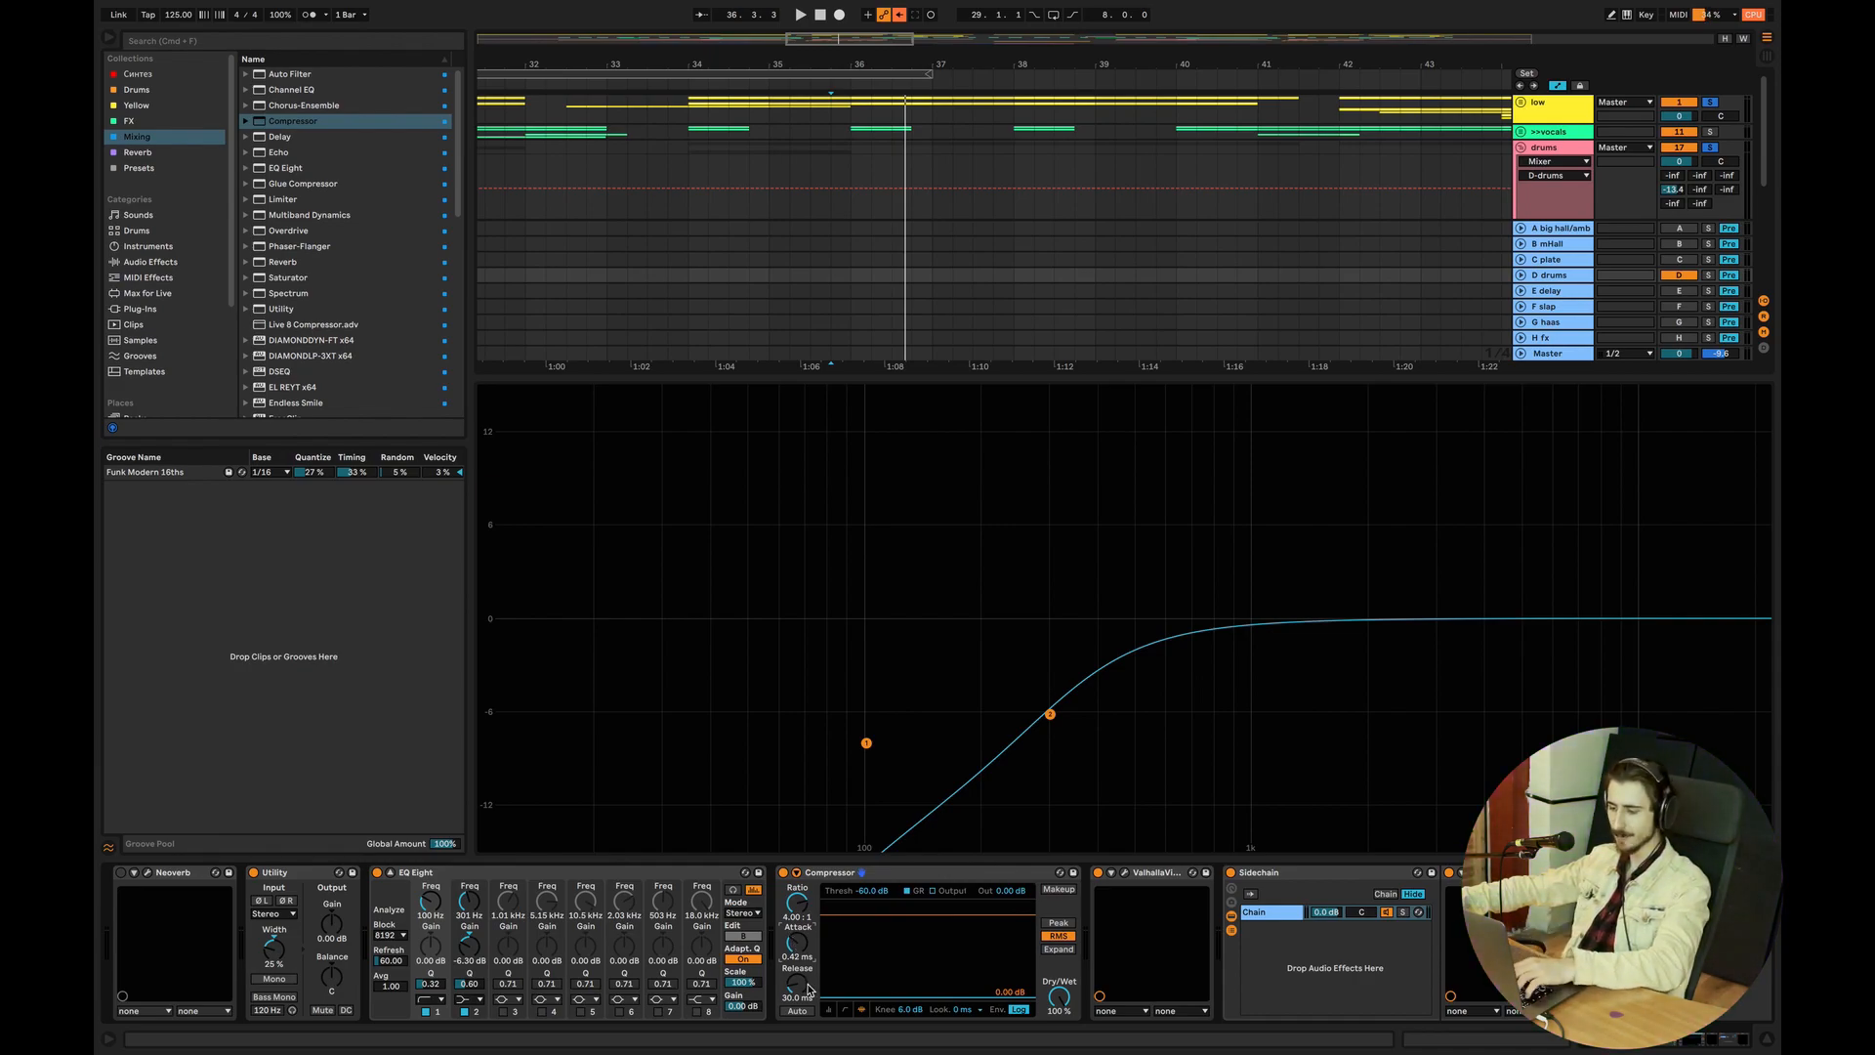
pyautogui.click(796, 1011)
pyautogui.press('space')
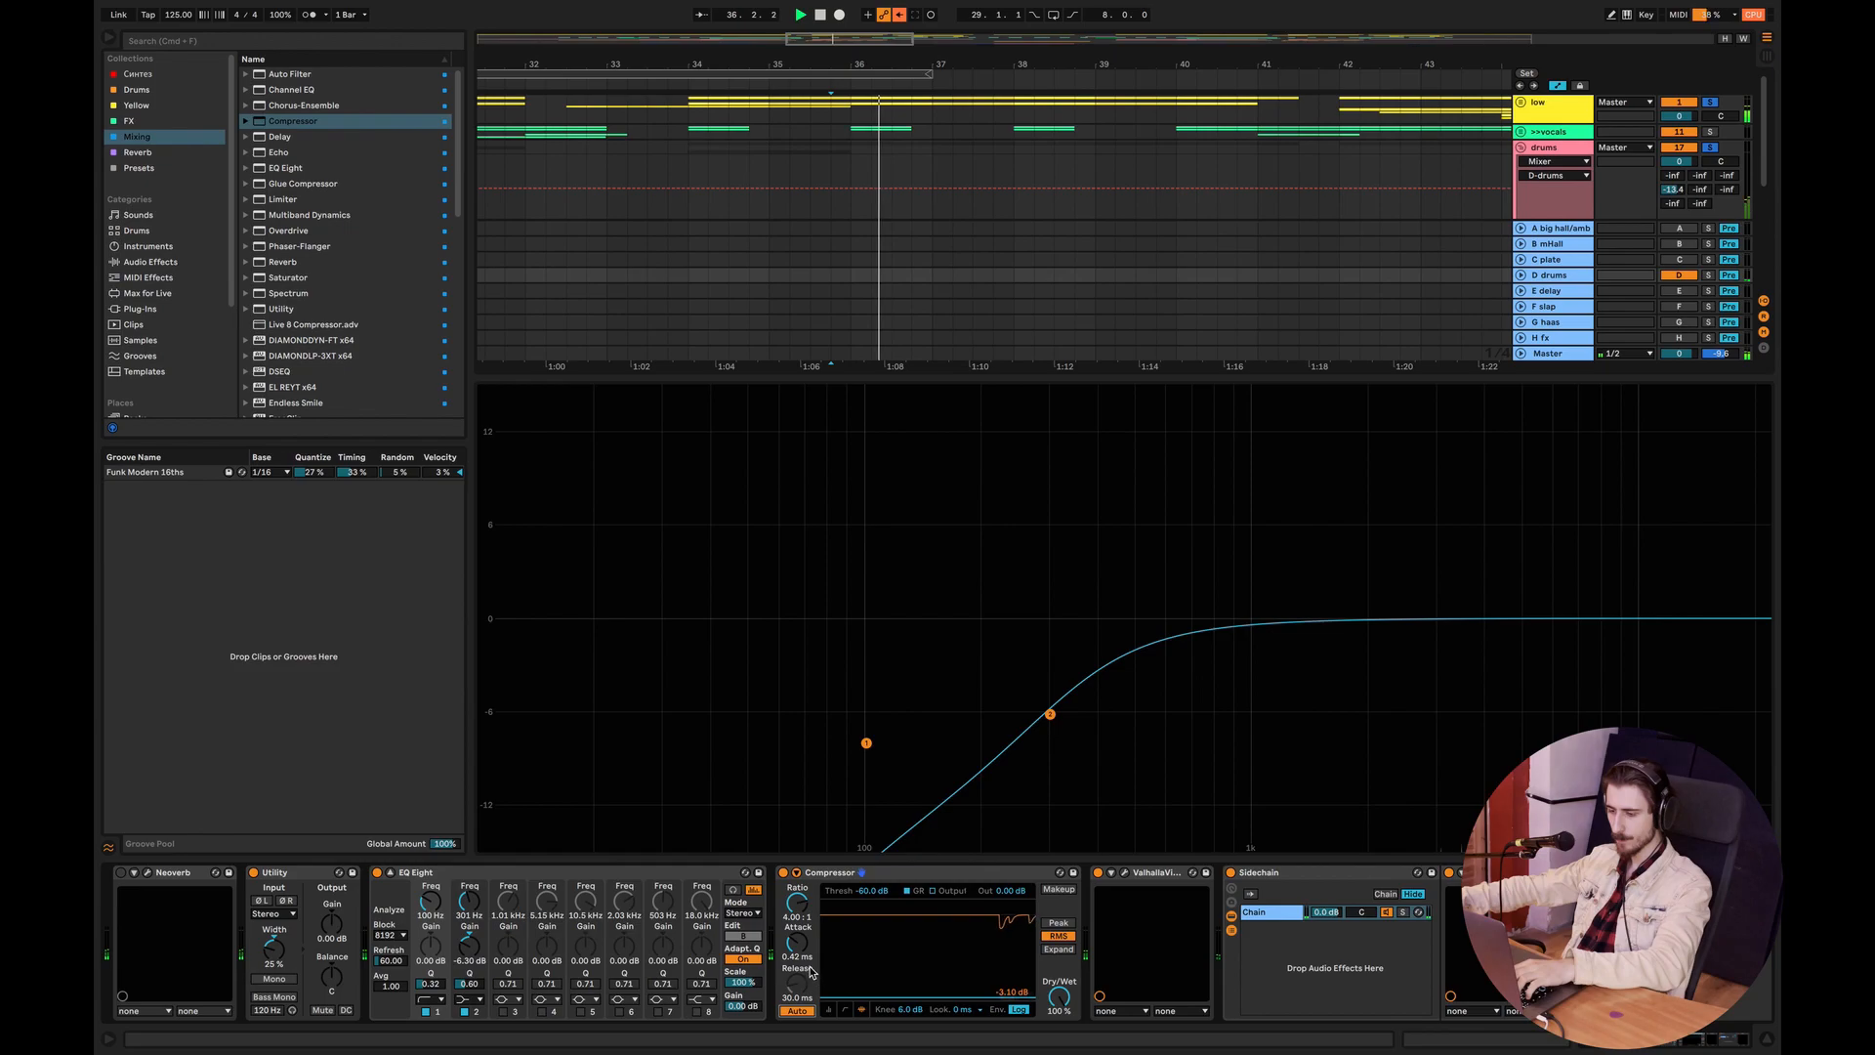
# Compare slower compressor attacks such as 123 ms and 64.5 ms, switch to Peak detection, and set the attack to 0.51 ms.
pyautogui.moveTo(797, 942); pyautogui.dragTo(797, 962)
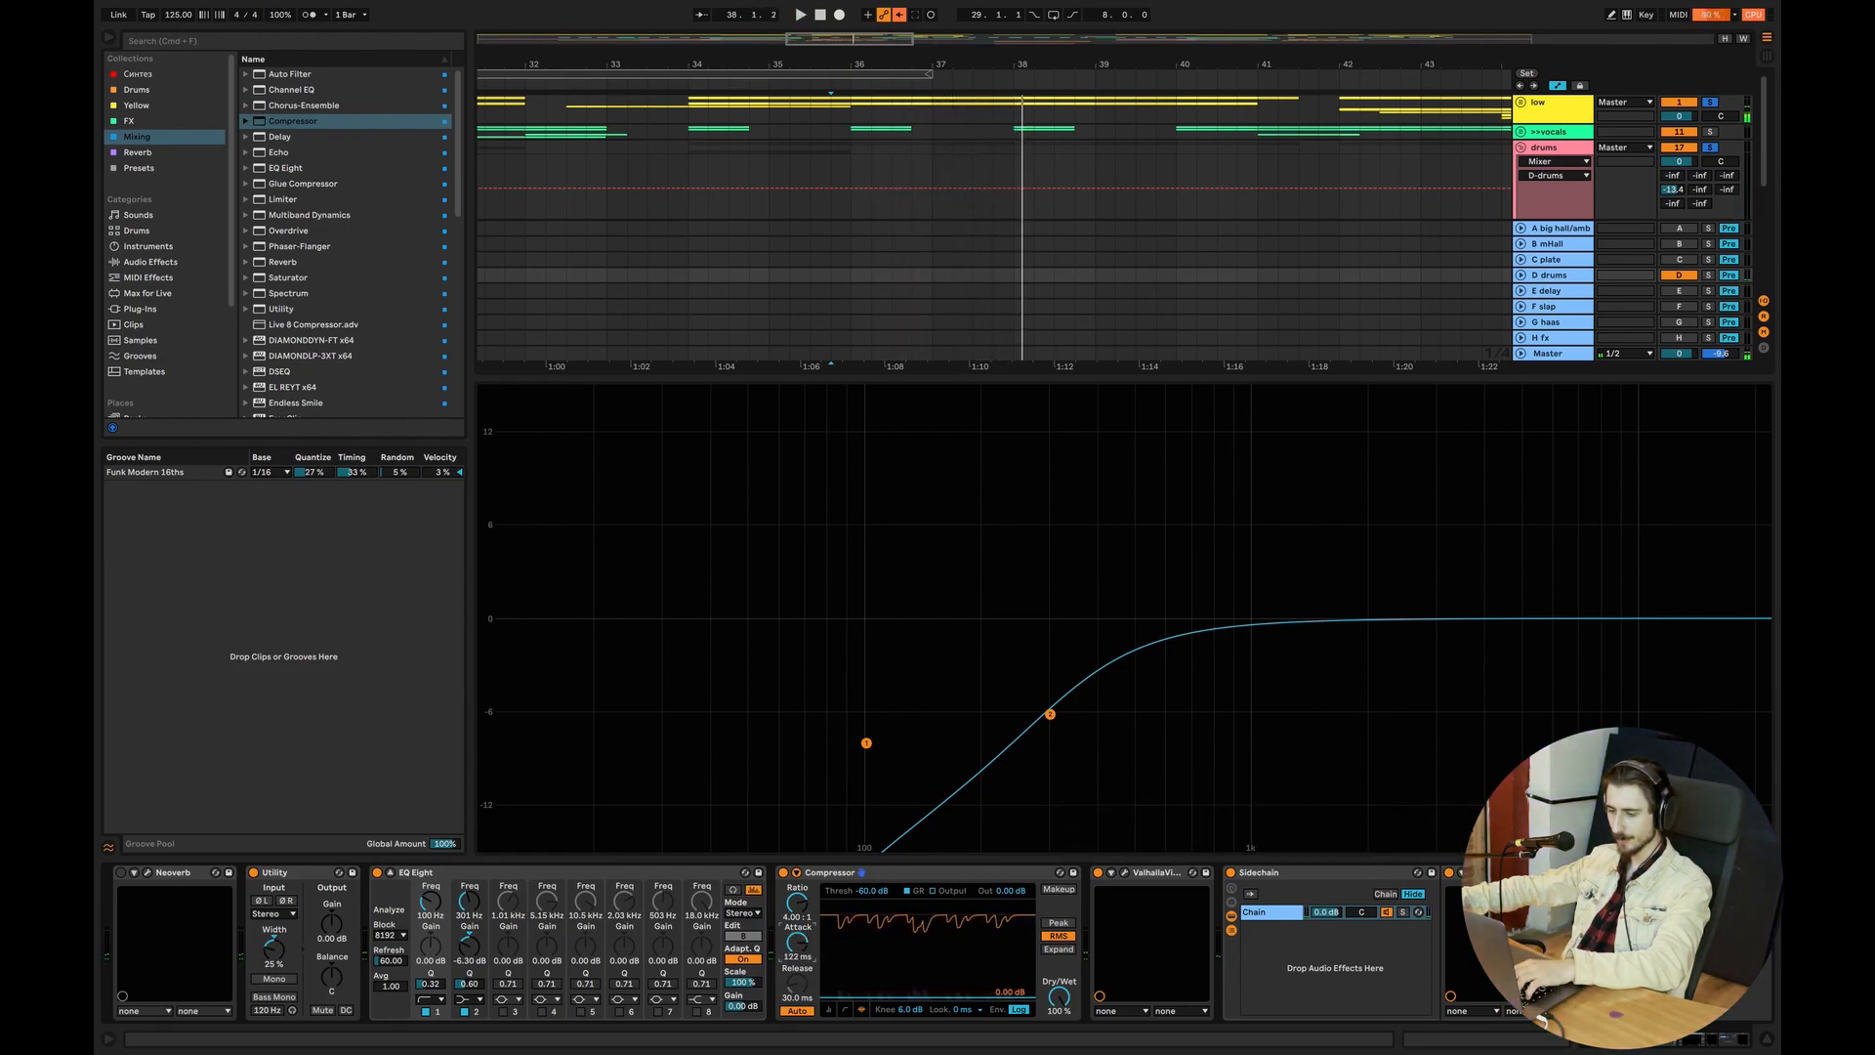
pyautogui.press('space')
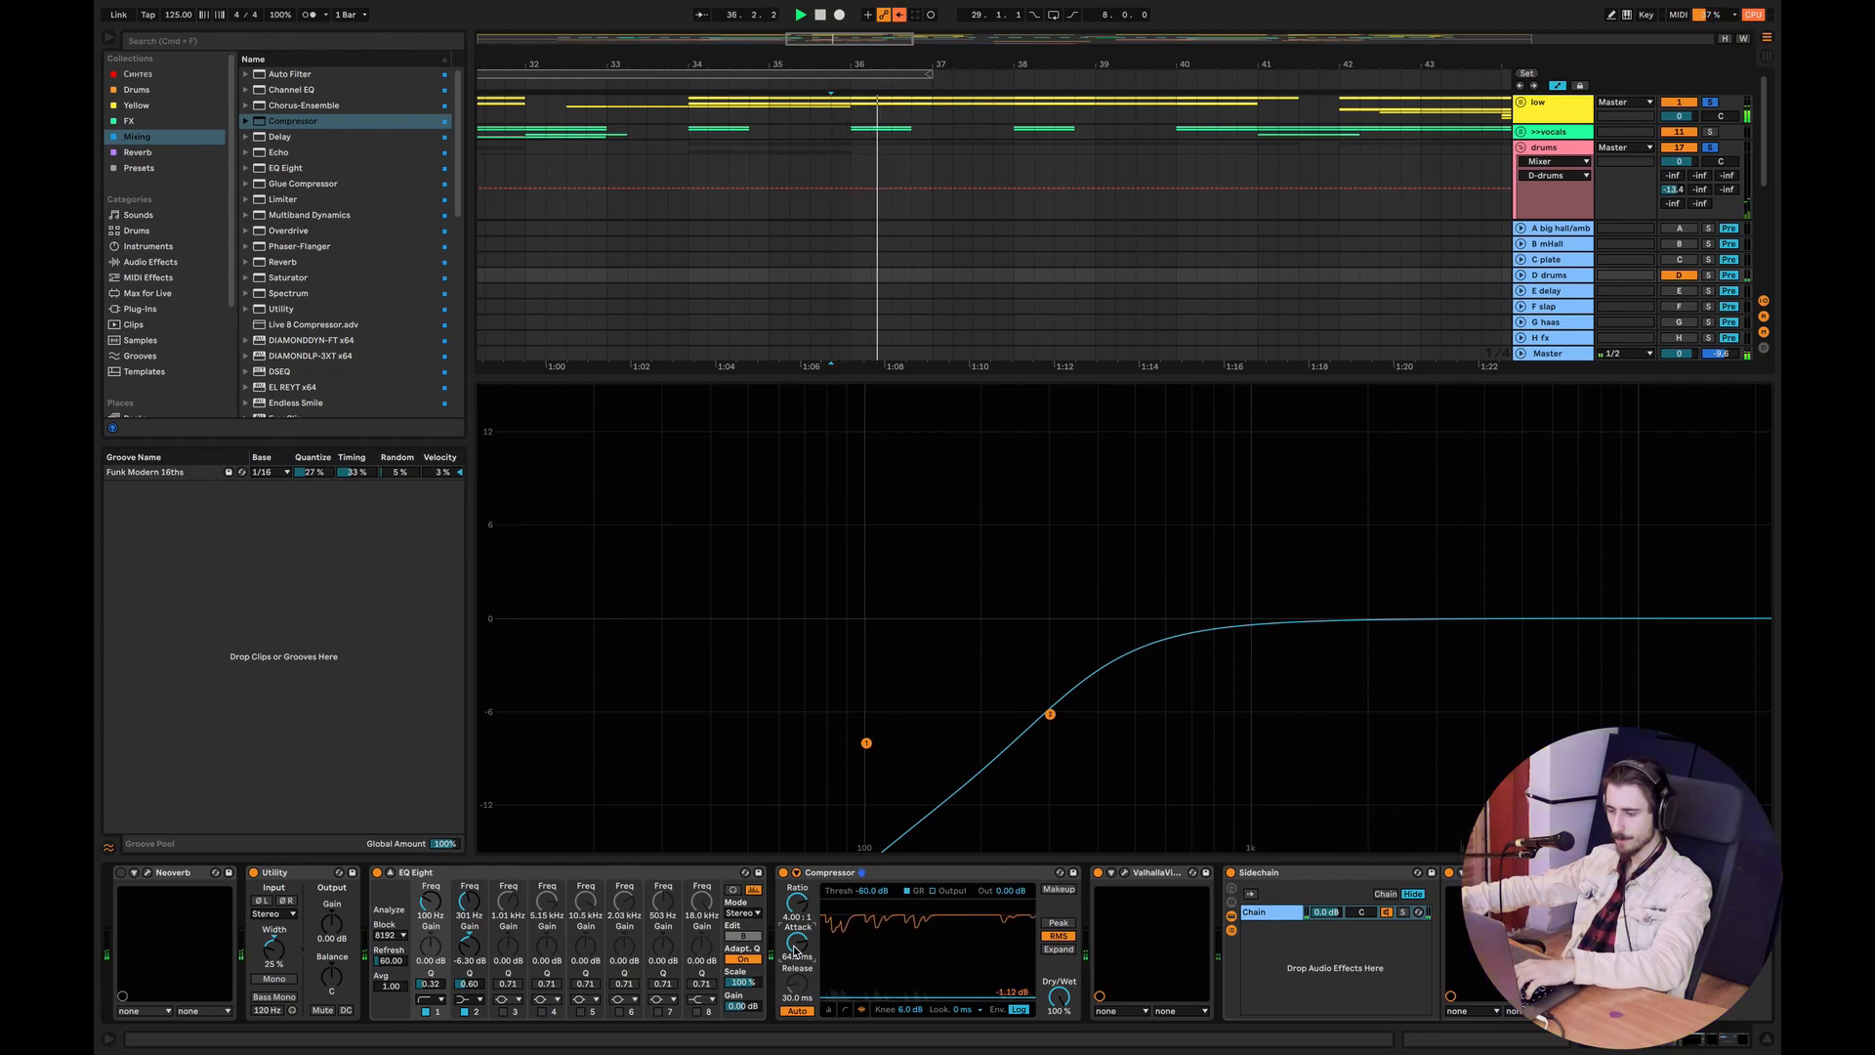
pyautogui.click(1059, 923)
pyautogui.press('space')
pyautogui.press('space')
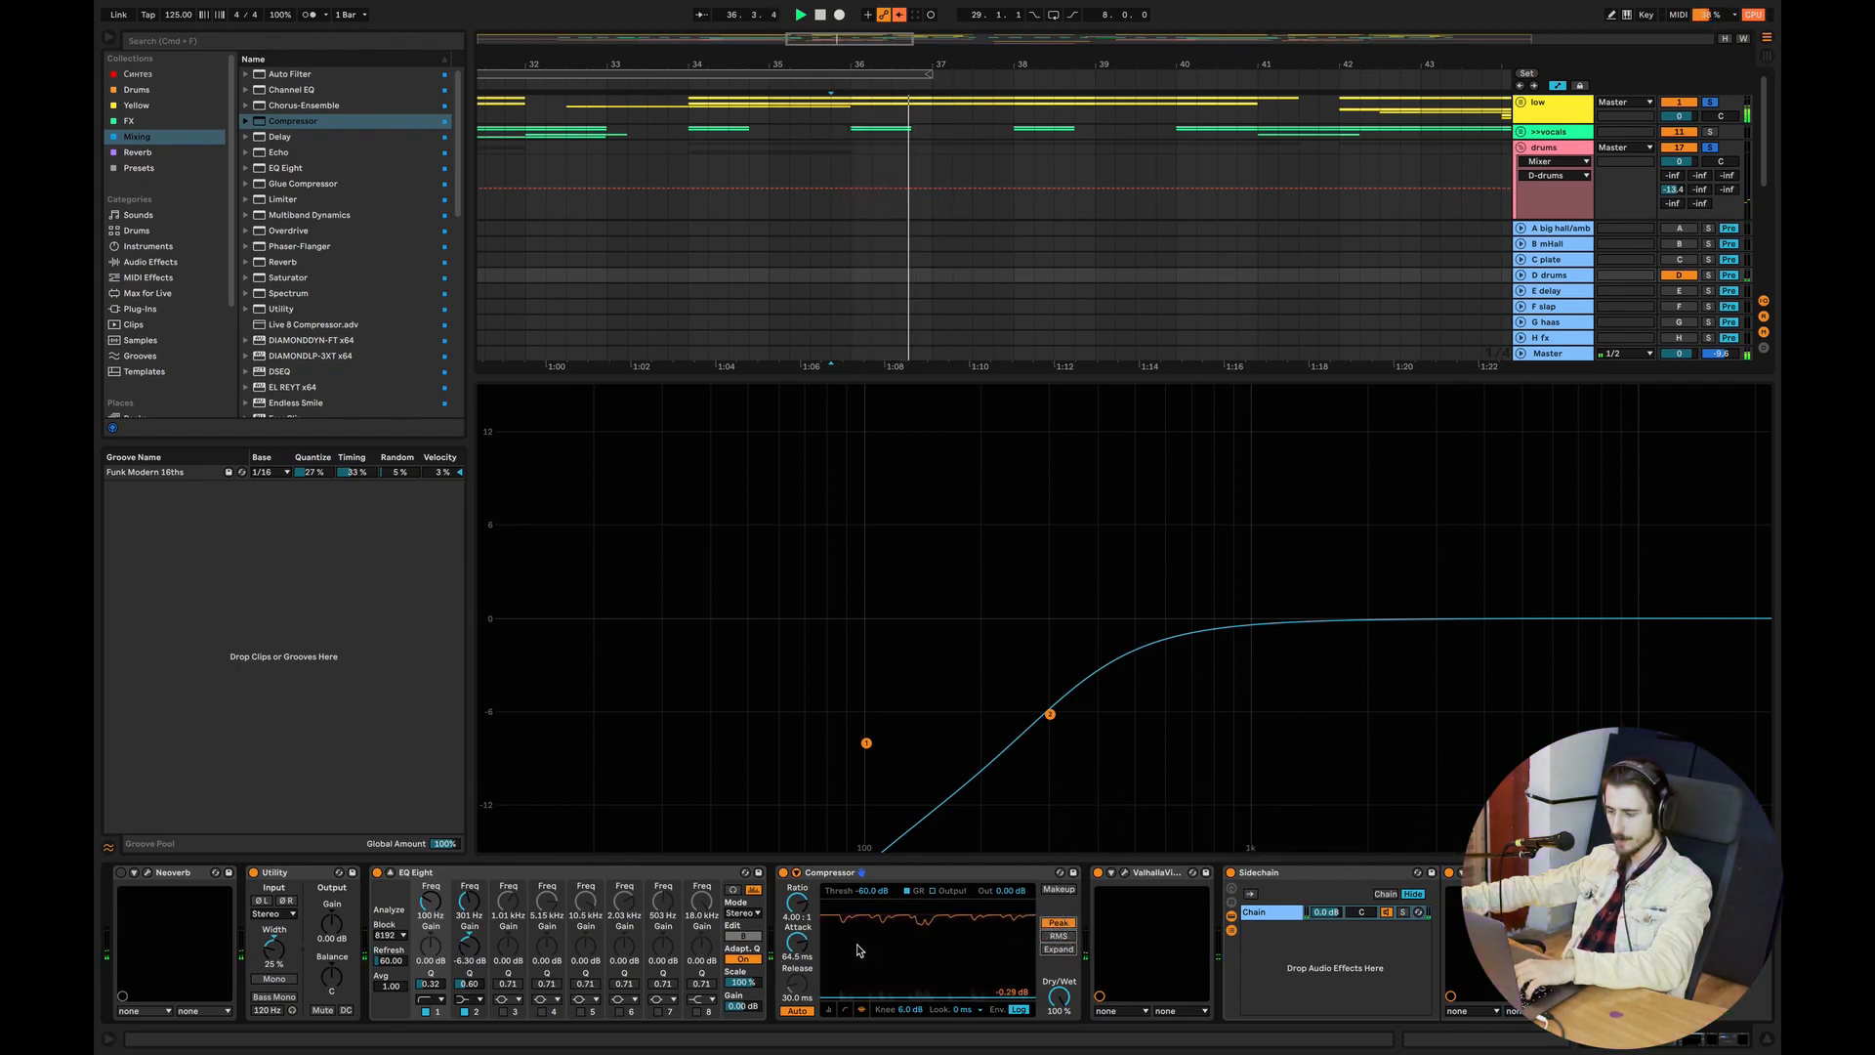
pyautogui.moveTo(800, 949); pyautogui.dragTo(801, 1022)
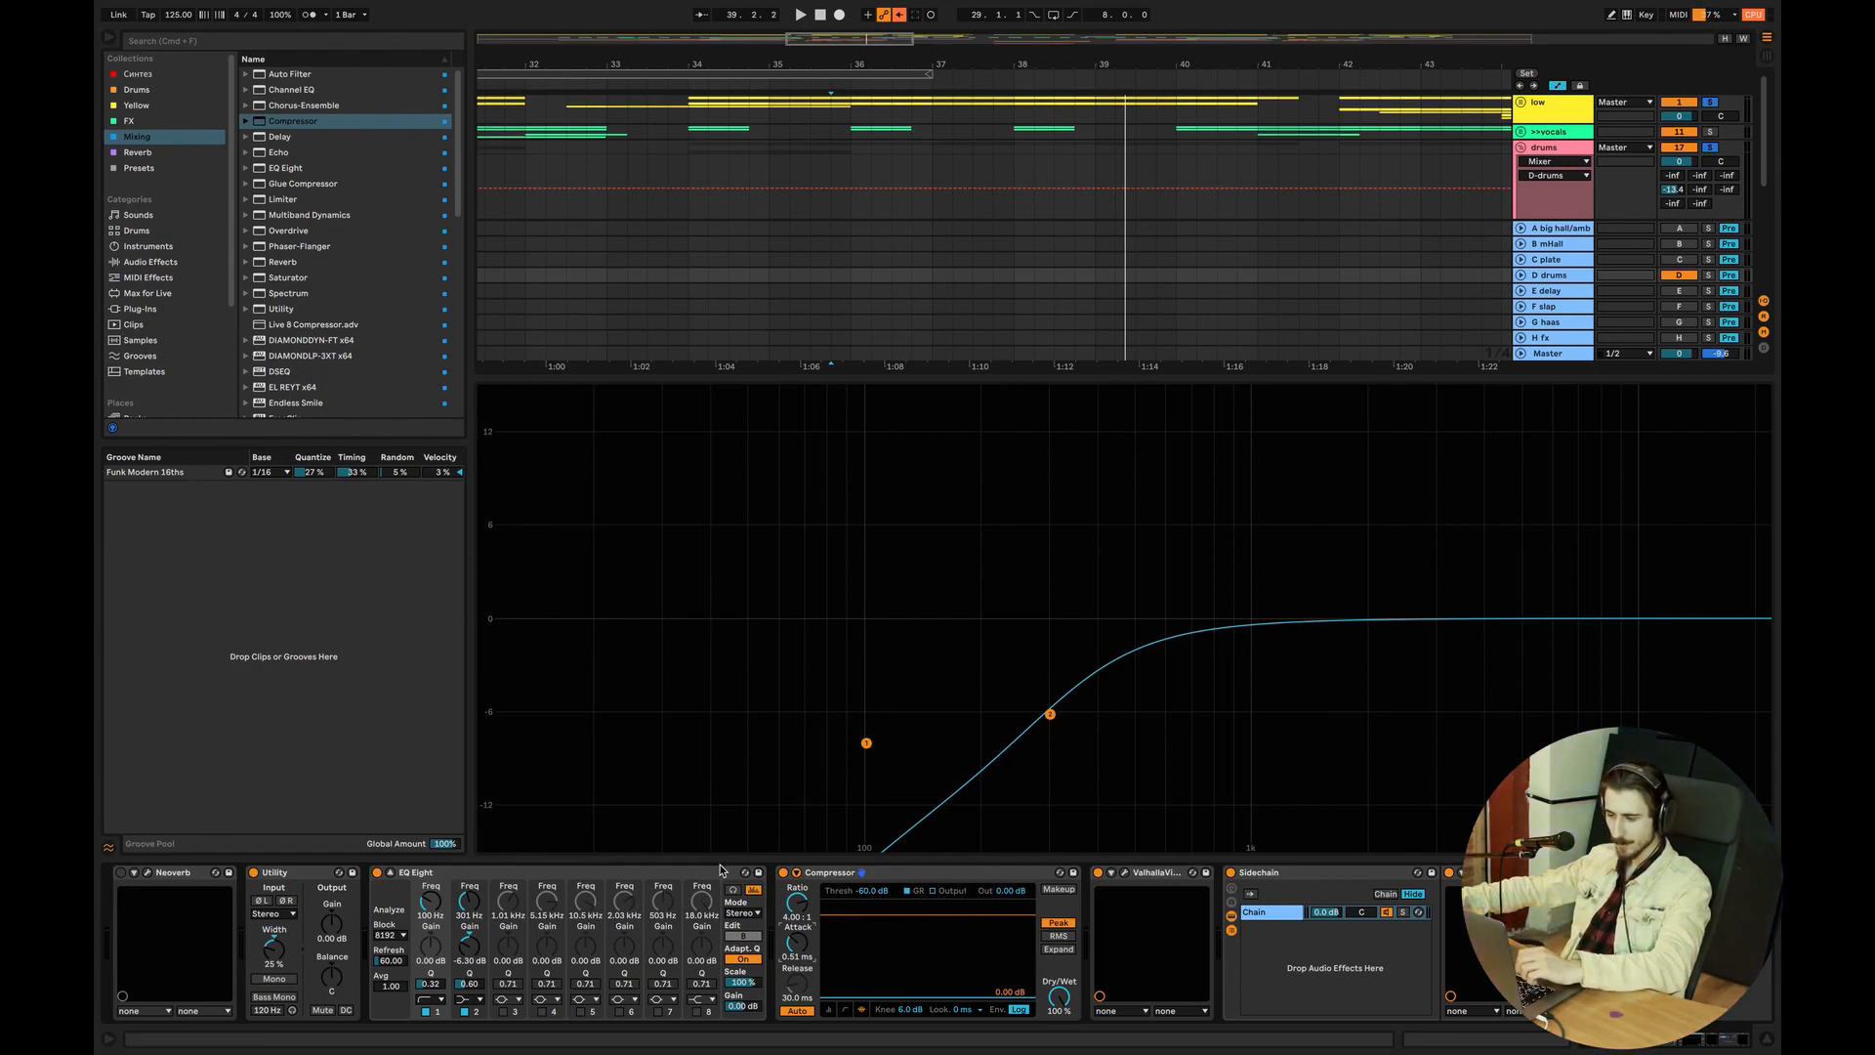
# Move EQ Eight after the Compressor on D-drums, and tidy the arrangement by hiding the devices and folding the hats track.
pyautogui.moveTo(460, 879); pyautogui.dragTo(1019, 908)
pyautogui.moveTo(571, 873); pyautogui.dragTo(1047, 884)
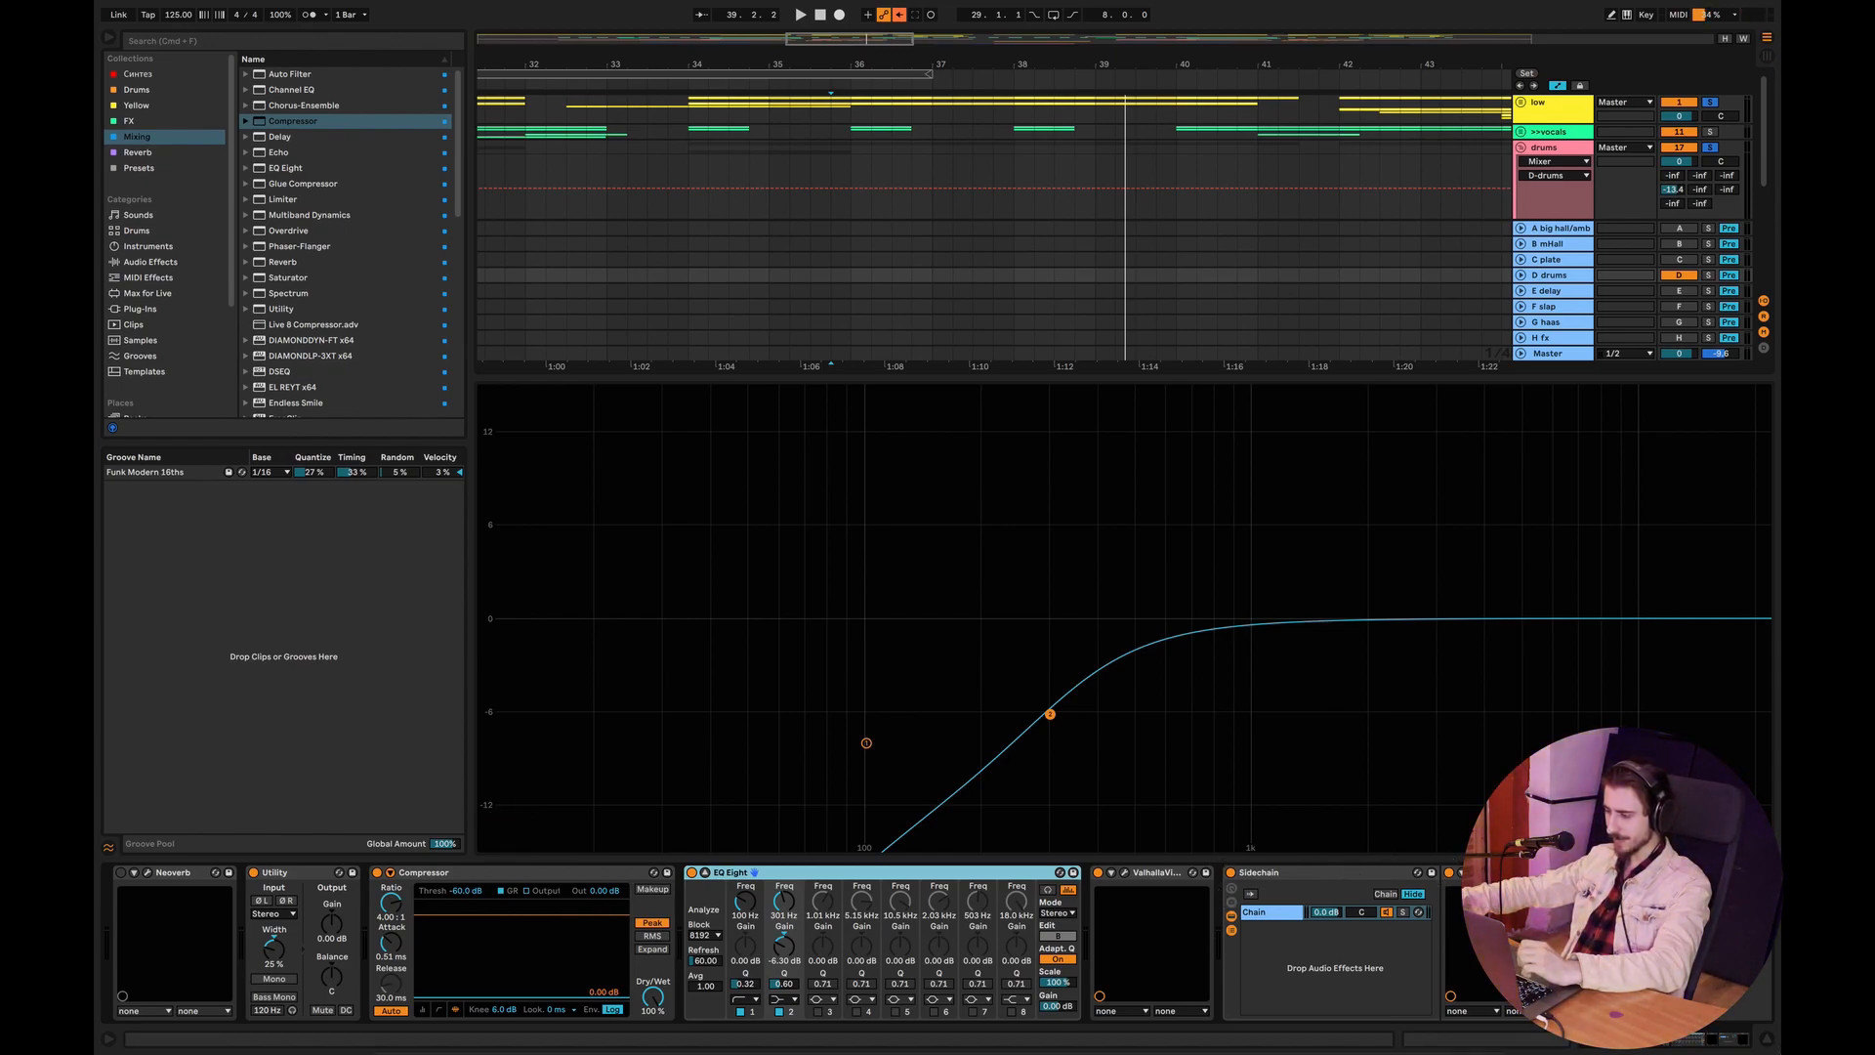
pyautogui.click(1768, 1042)
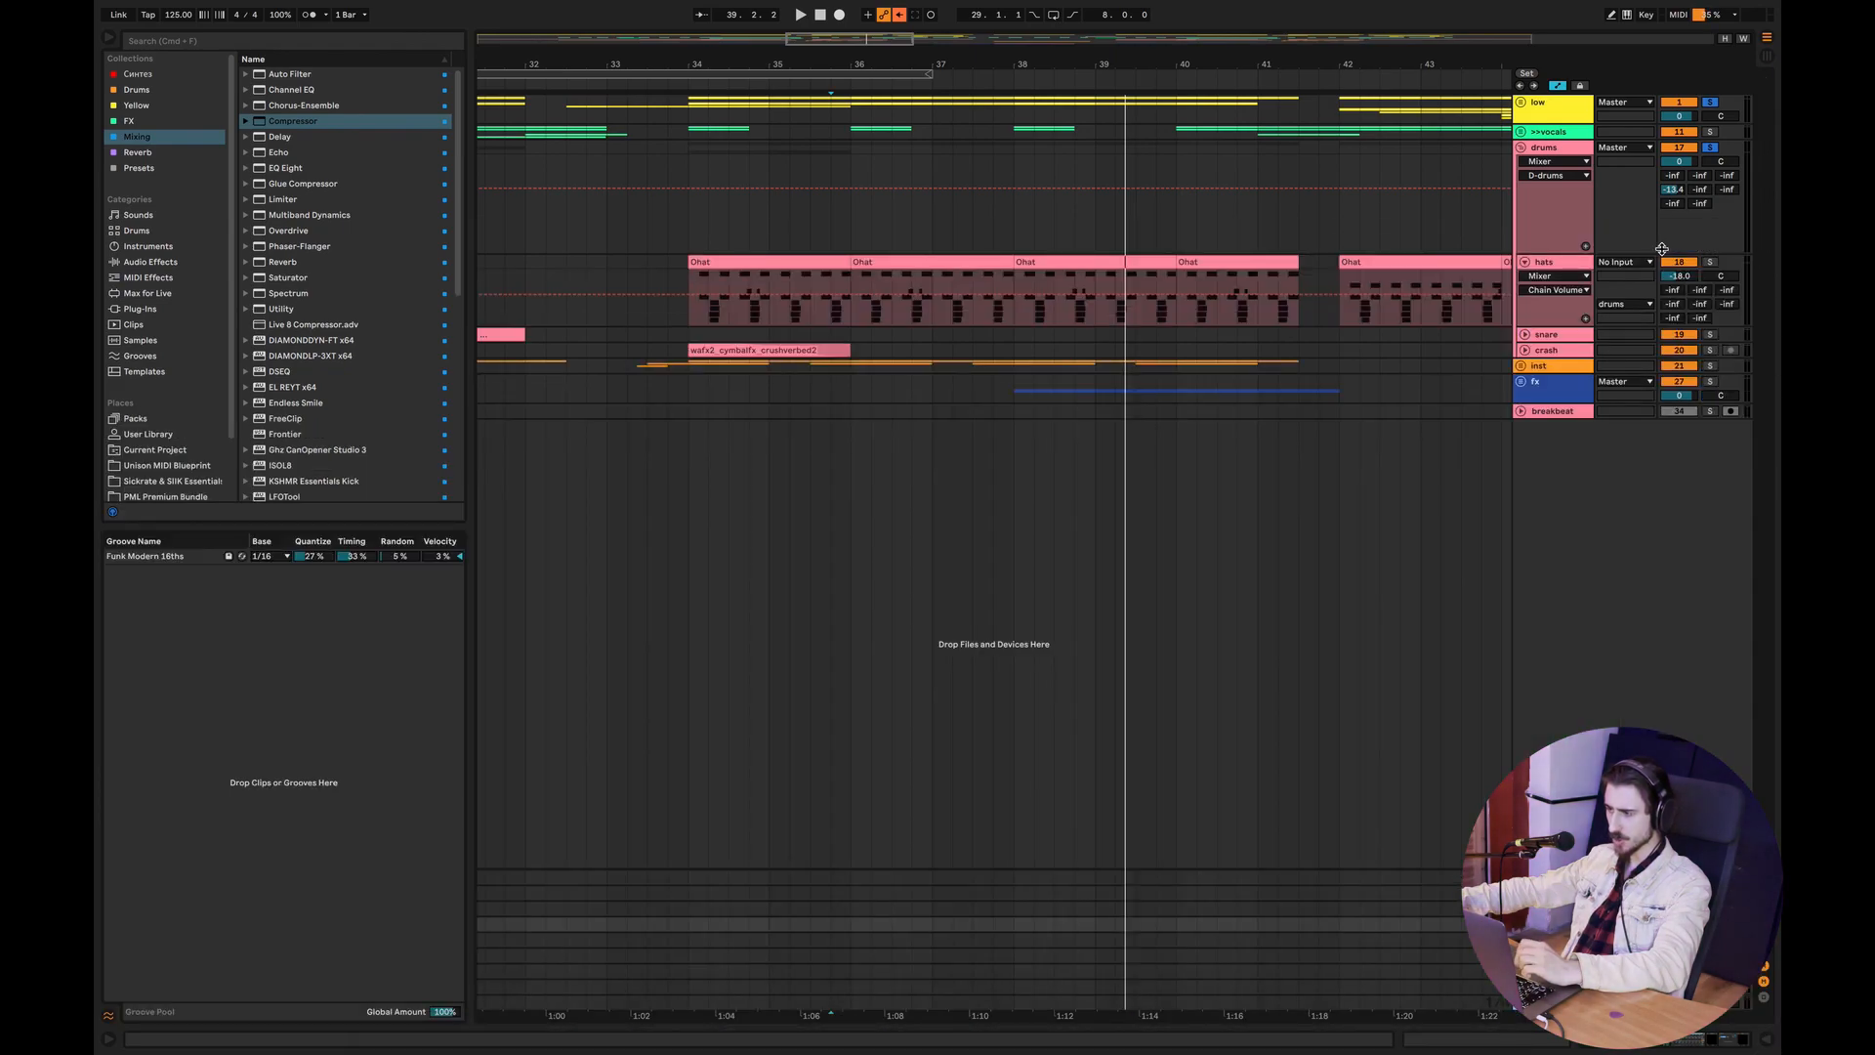
pyautogui.click(1524, 263)
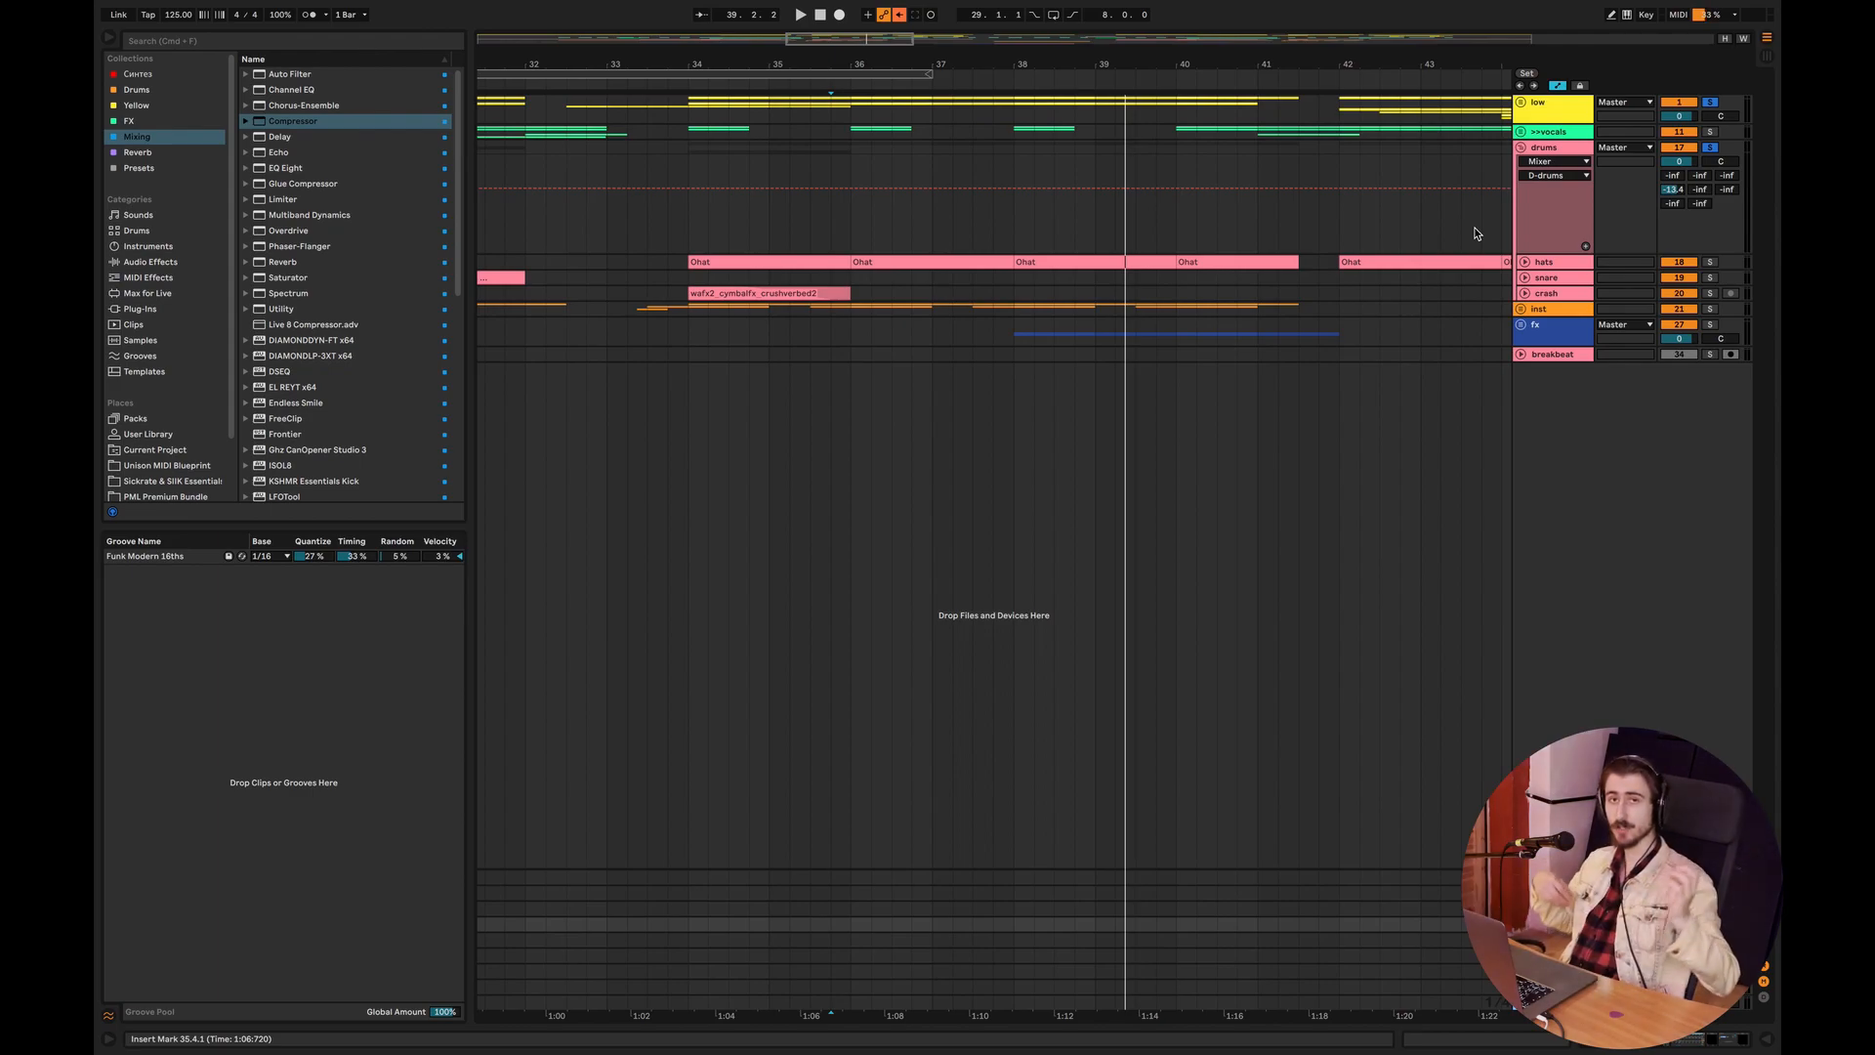